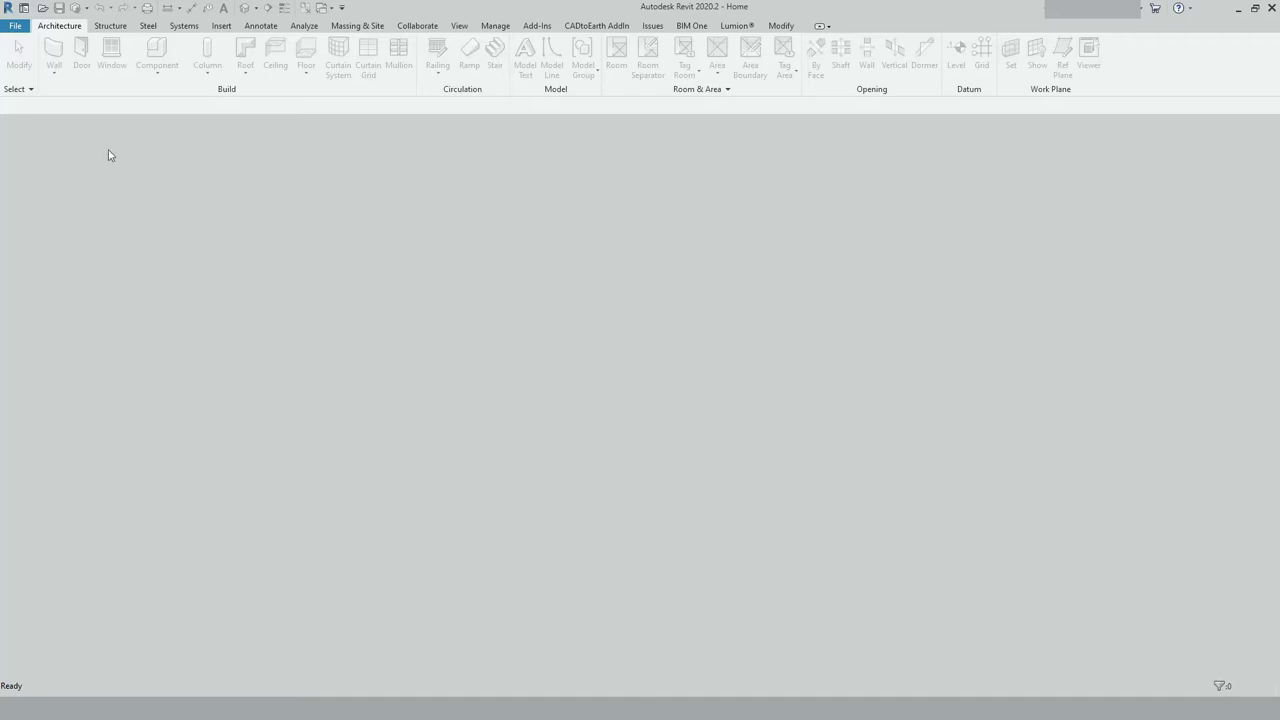
Step: Open Commercial_Sample_Project.rvt from the Revit Samples folder, showing its cover sheet
{"action": "left_click", "coordinate": [14, 27]}
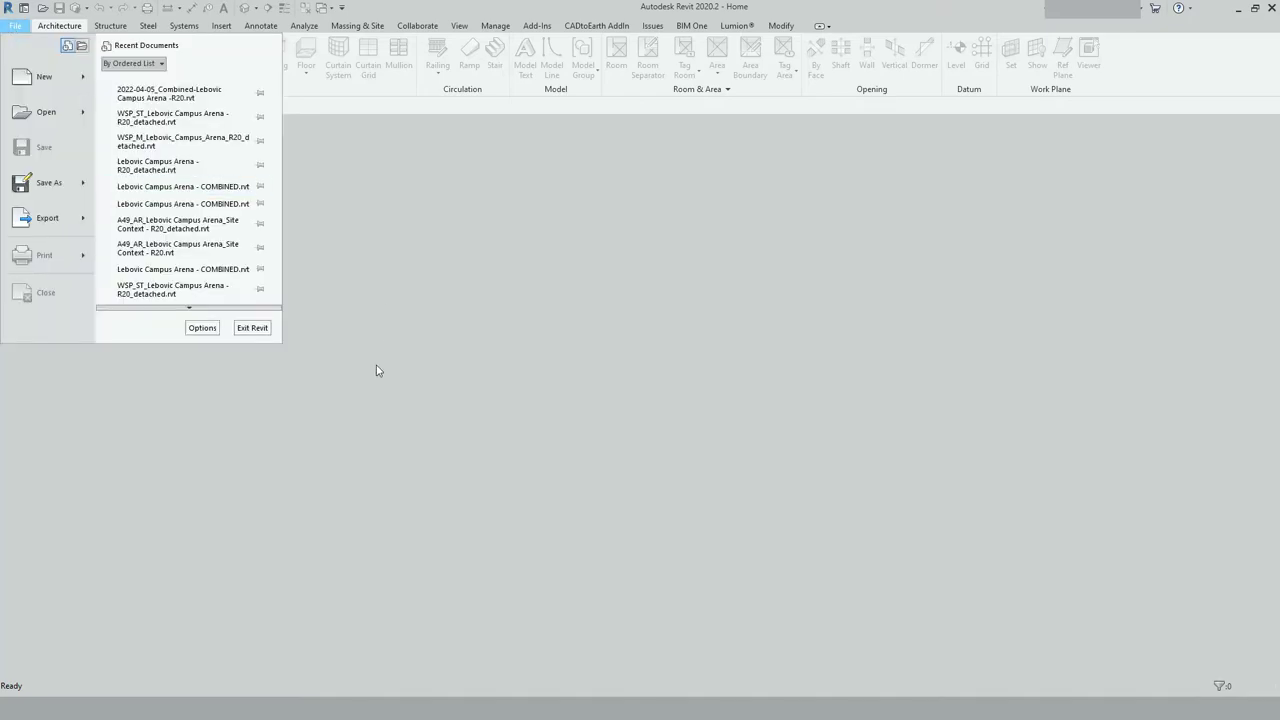
{"action": "scroll", "coordinate": [201, 300], "scroll_direction": "down", "scroll_amount": 6}
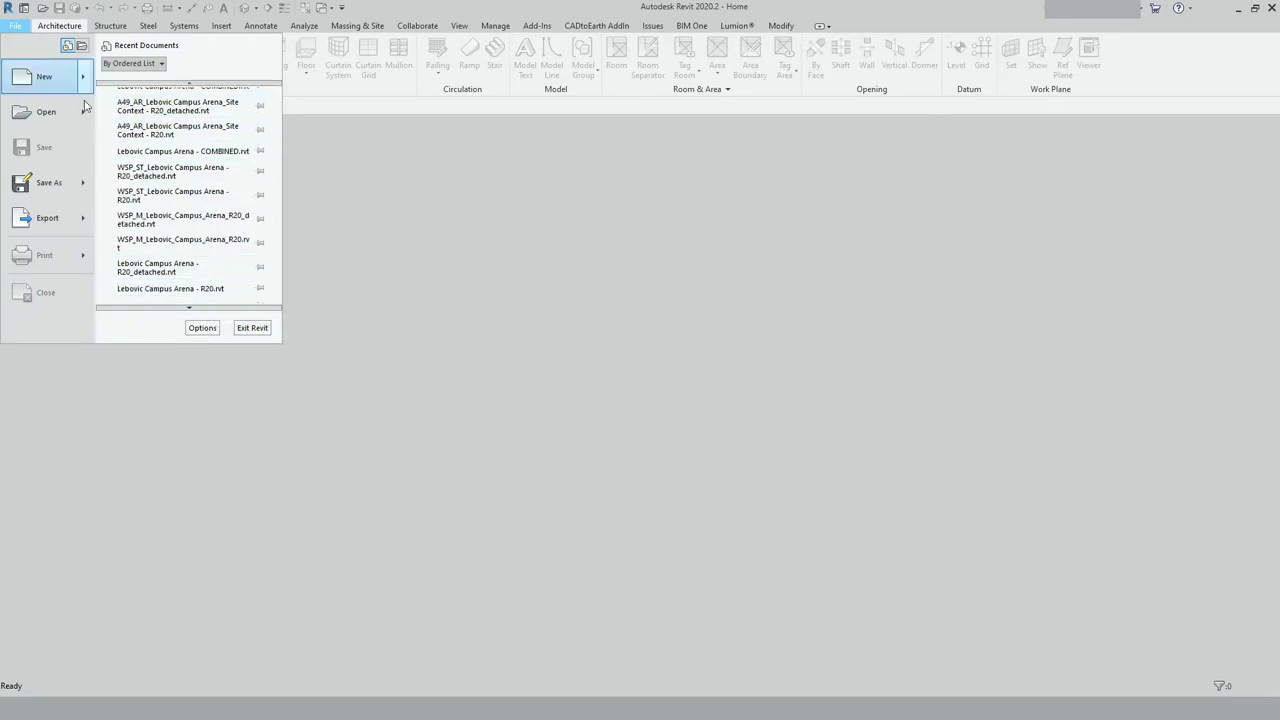
{"action": "mouse_move", "coordinate": [86, 111]}
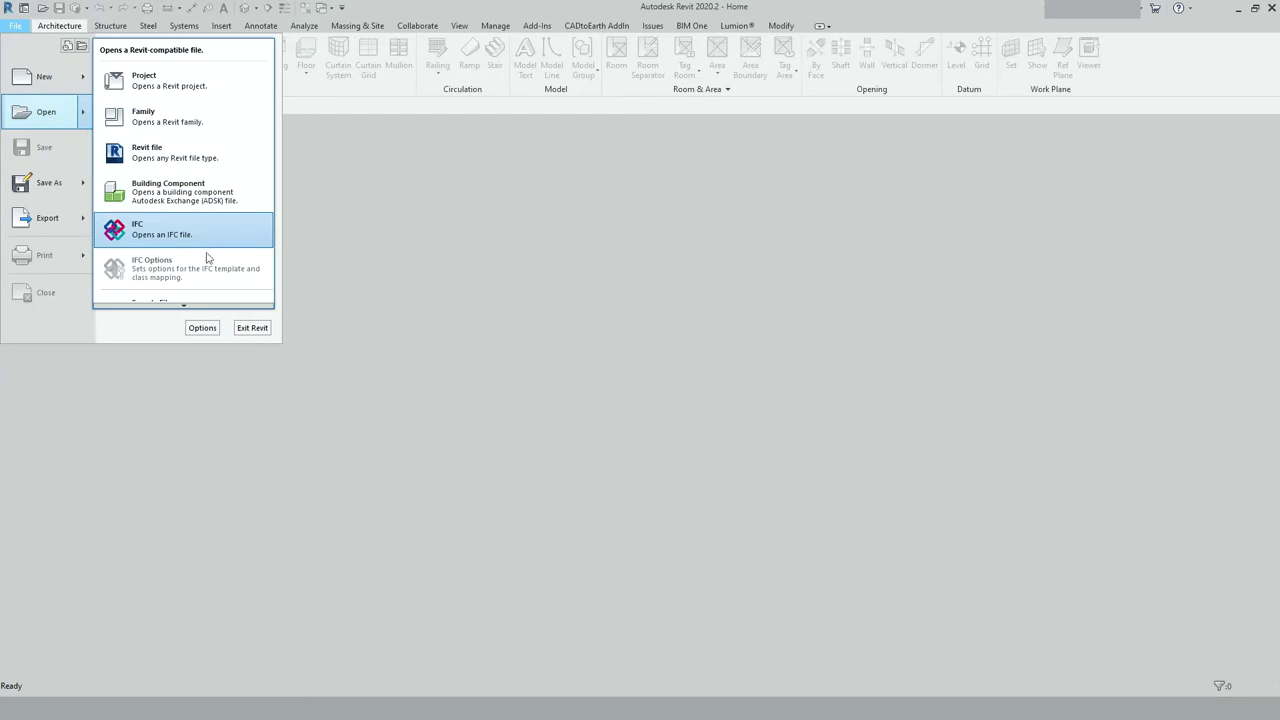
{"action": "left_click", "coordinate": [160, 288]}
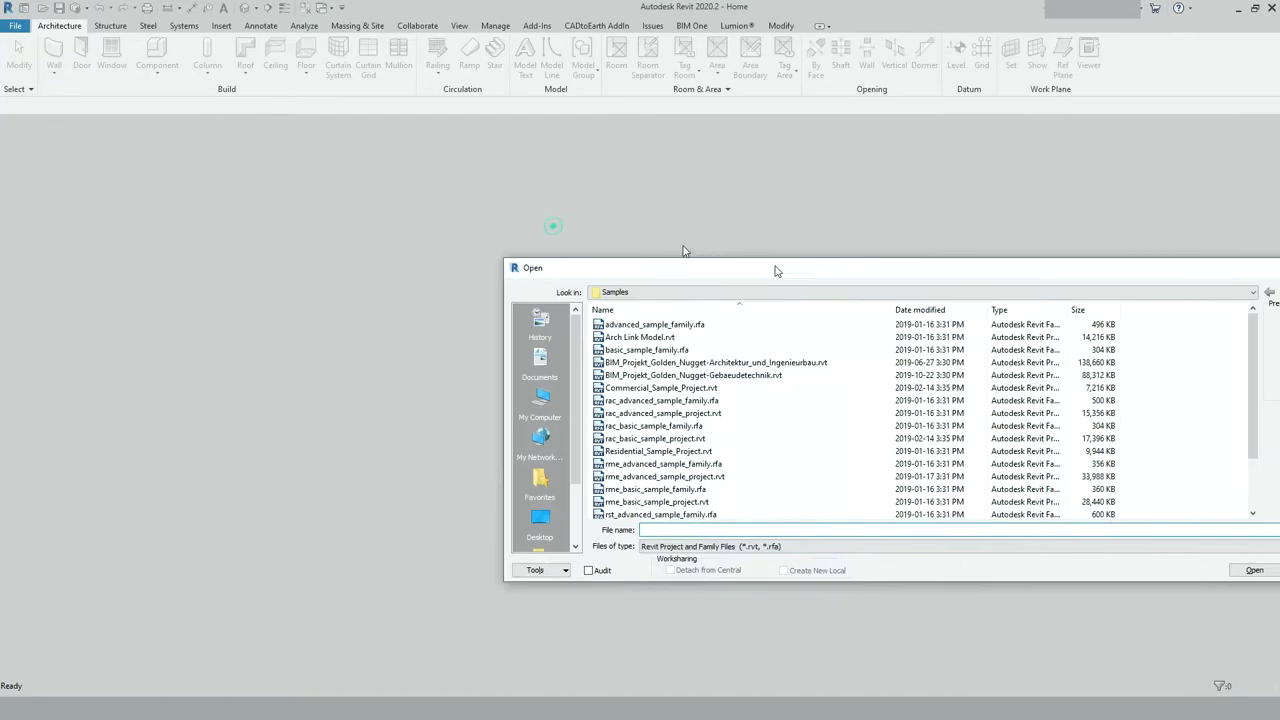
{"action": "left_click_drag", "start_coordinate": [771, 268], "coordinate": [500, 177]}
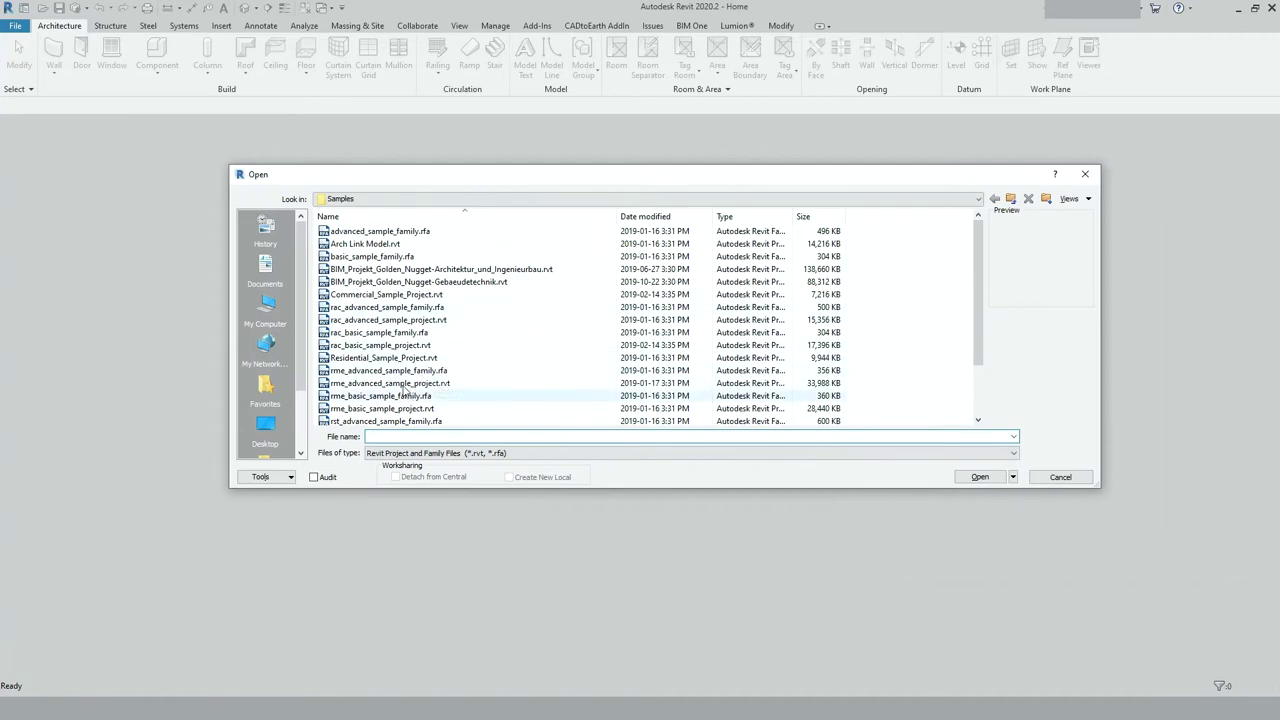
{"action": "left_click", "coordinate": [384, 357]}
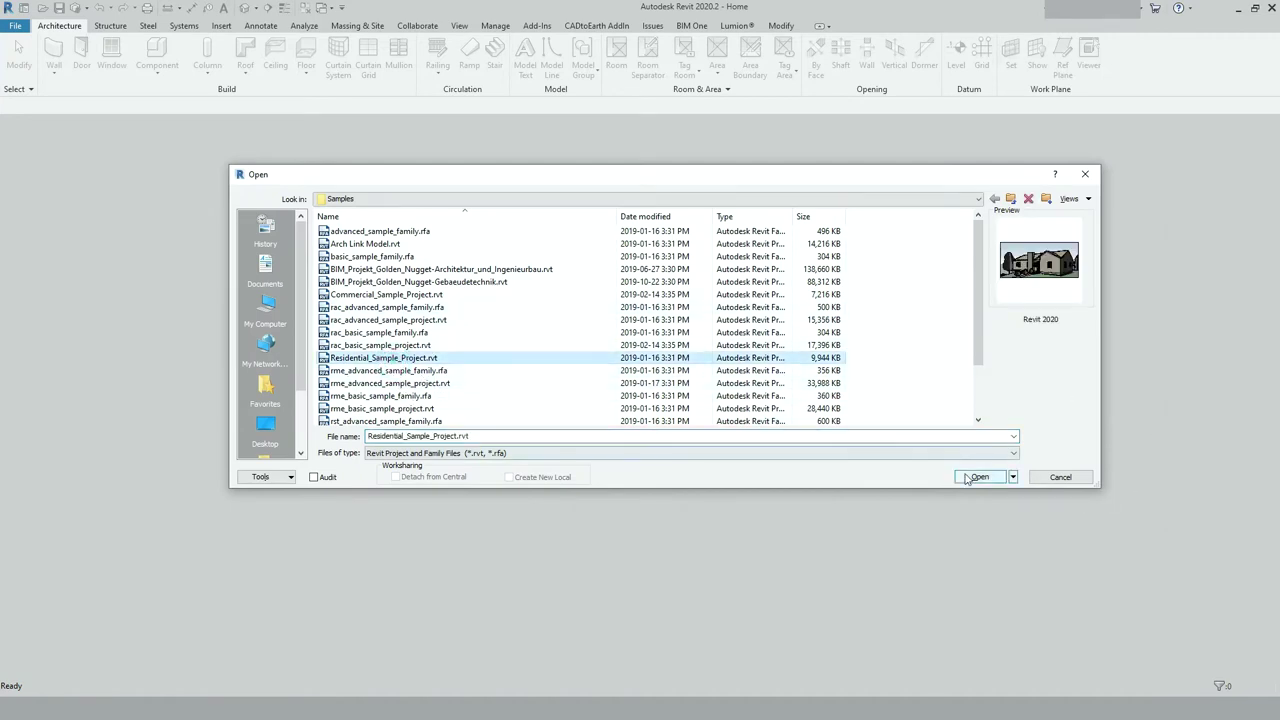
{"action": "left_click", "coordinate": [400, 294]}
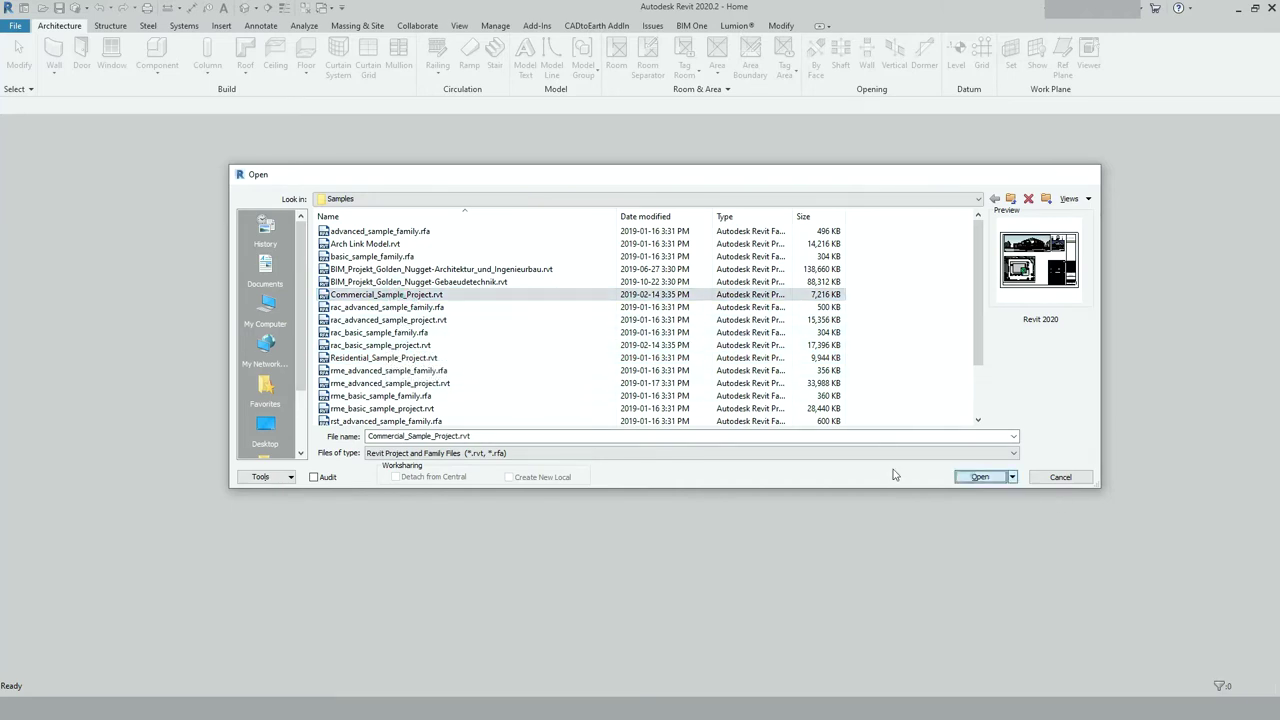
{"action": "left_click", "coordinate": [968, 476]}
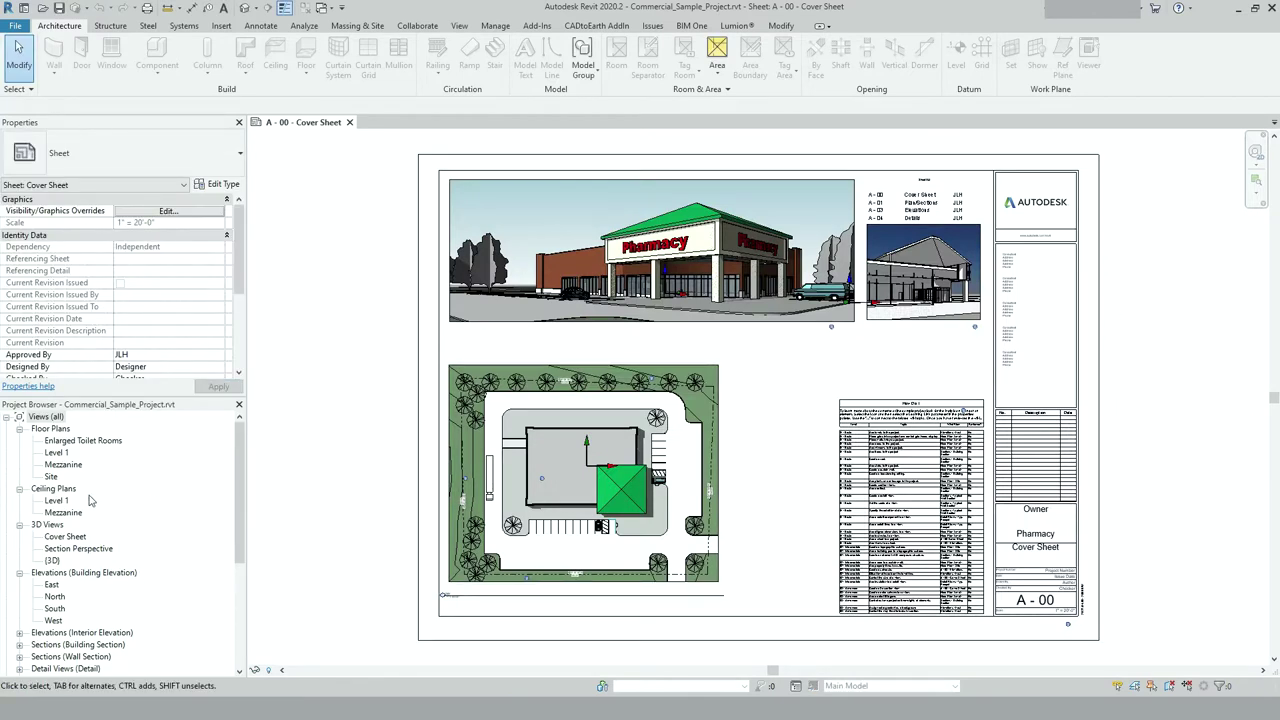
Step: Open the default {3D} view and zoom in on the Pharmacy building from a lower viewpoint
{"action": "double_click", "coordinate": [52, 560]}
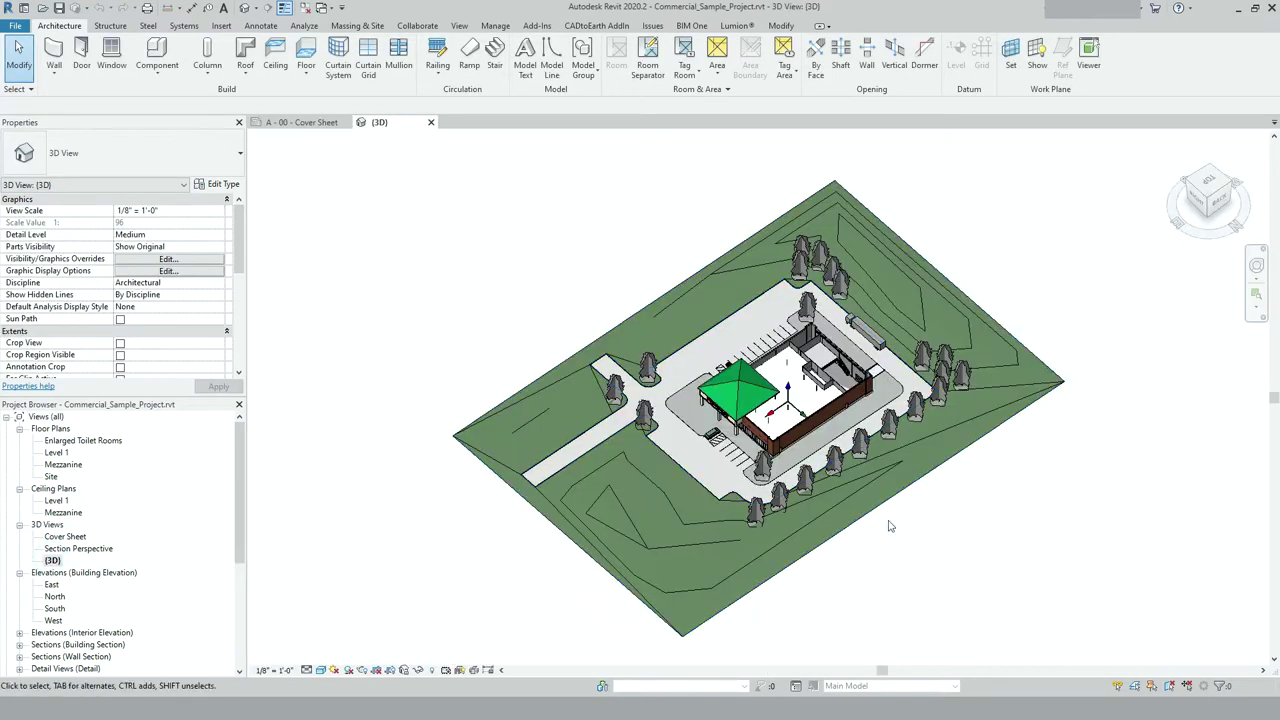
{"action": "middle_click_drag", "start_coordinate": [830, 617], "coordinate": [1020, 360], "text": "shift"}
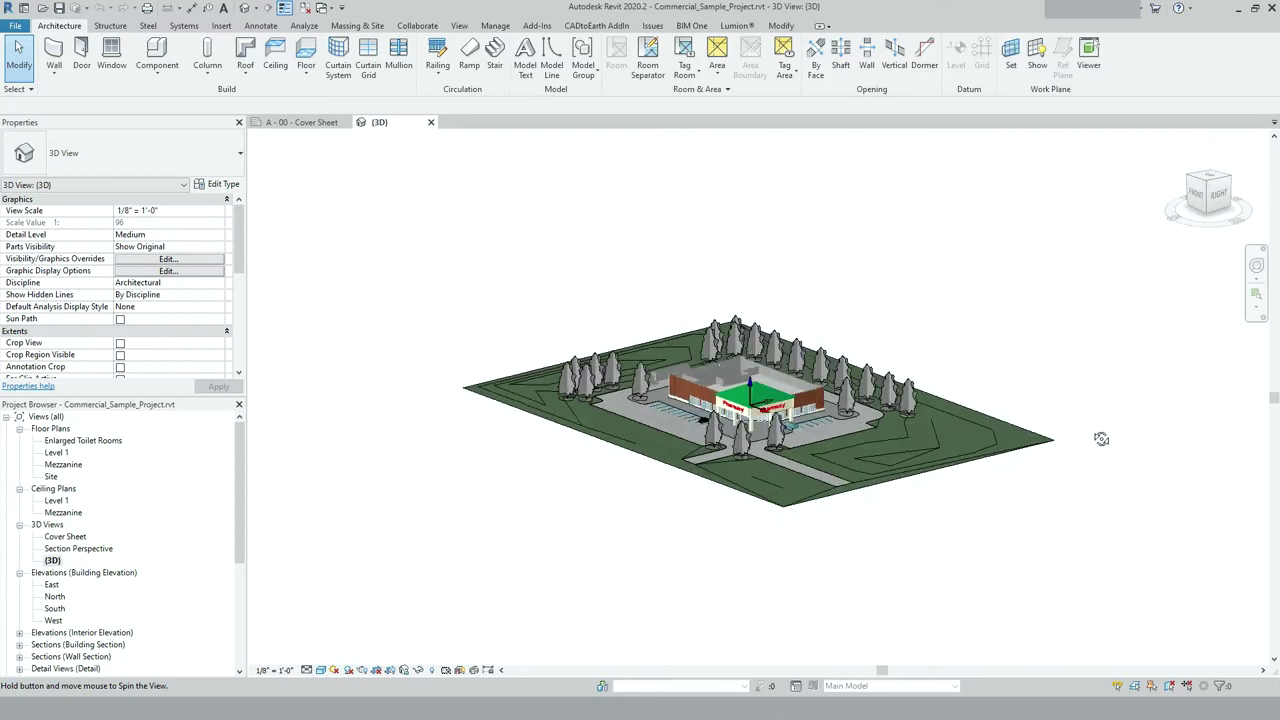
{"action": "scroll", "coordinate": [812, 411], "scroll_direction": "up", "scroll_amount": 6}
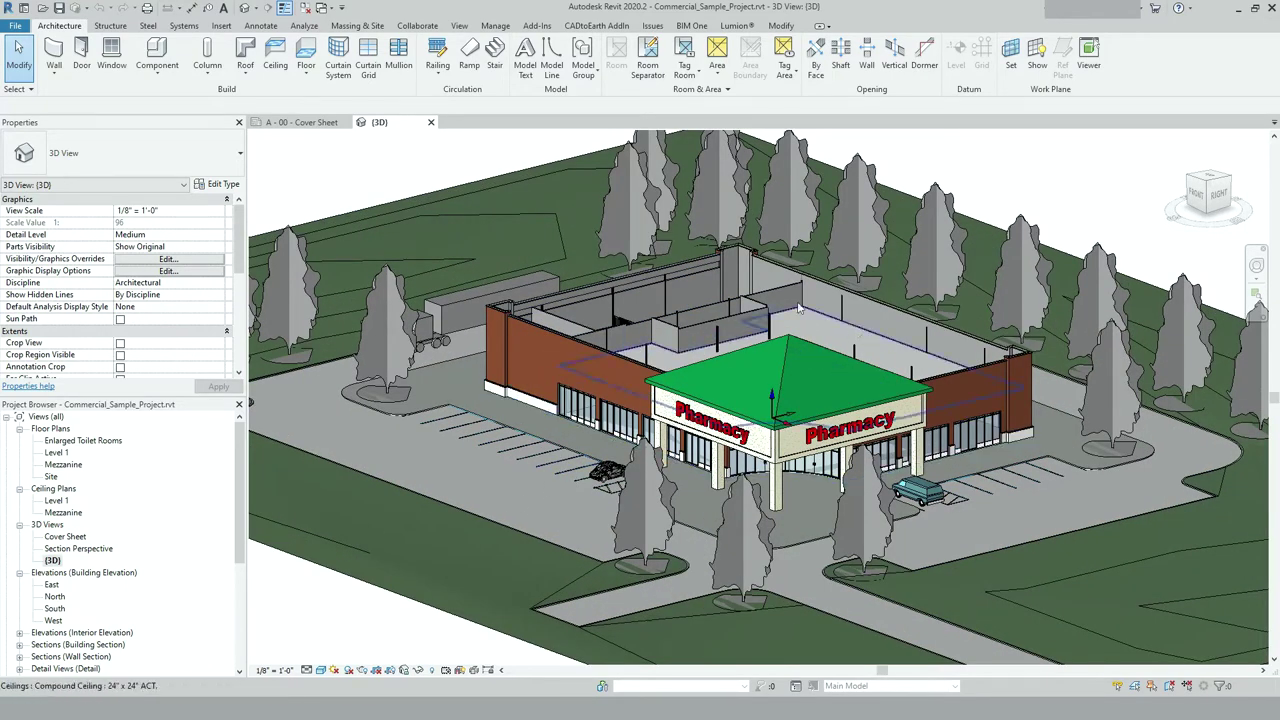
{"action": "key", "text": "v"}
{"action": "key", "text": "g"}
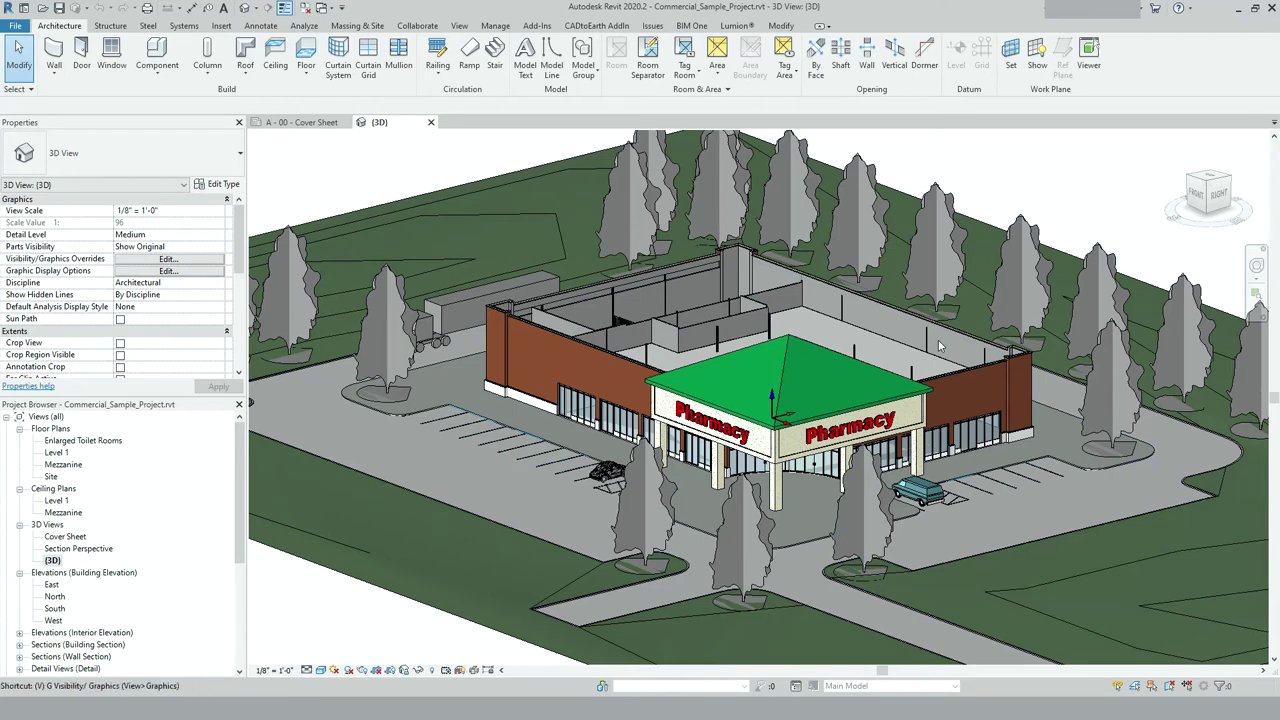
{"action": "scroll", "coordinate": [665, 400], "scroll_direction": "down", "scroll_amount": 3}
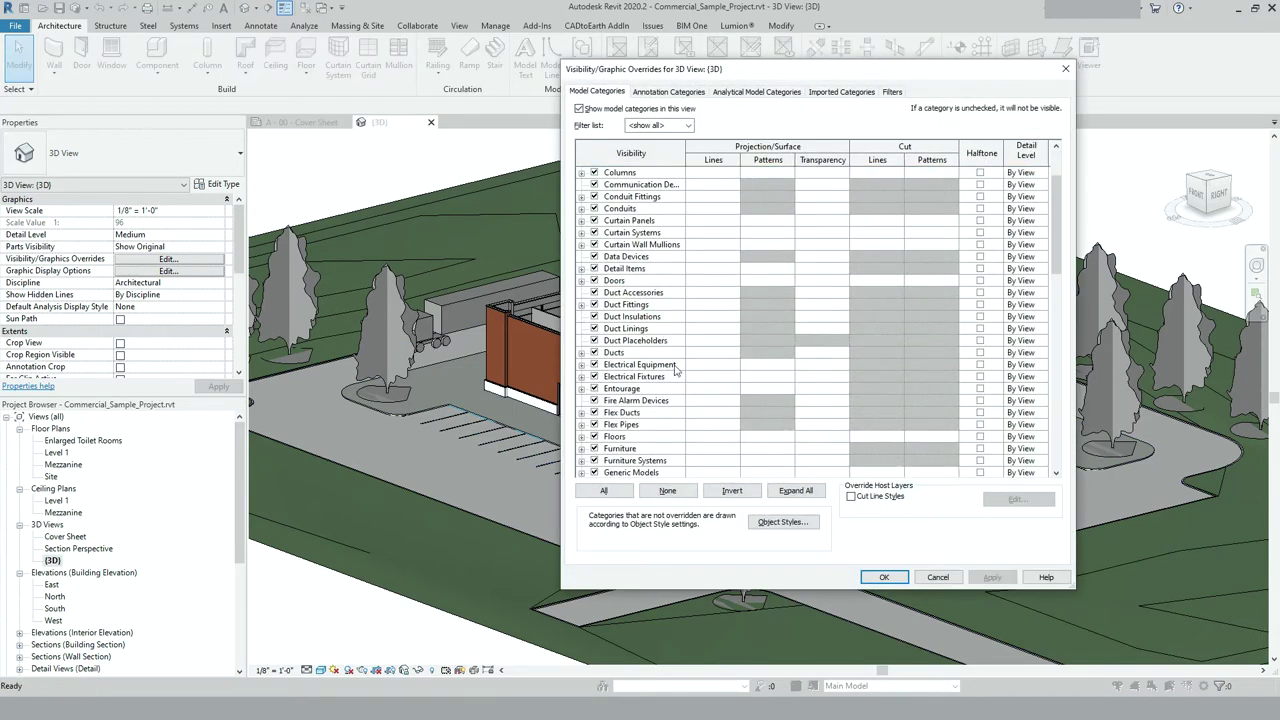
{"action": "left_click", "coordinate": [640, 400]}
{"action": "left_click", "coordinate": [640, 424], "text": "ctrl"}
{"action": "scroll", "coordinate": [640, 443], "scroll_direction": "down", "scroll_amount": 3}
{"action": "scroll", "coordinate": [640, 442], "scroll_direction": "down", "scroll_amount": 3}
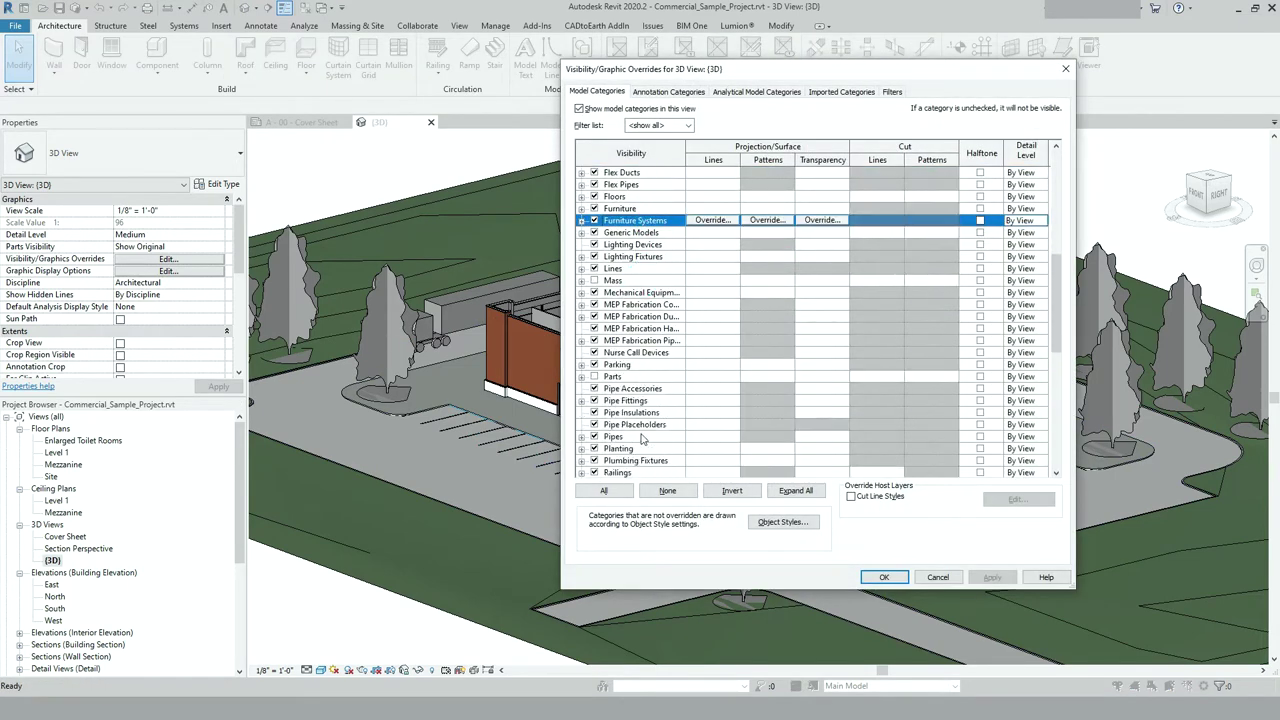
{"action": "scroll", "coordinate": [643, 440], "scroll_direction": "down", "scroll_amount": 12}
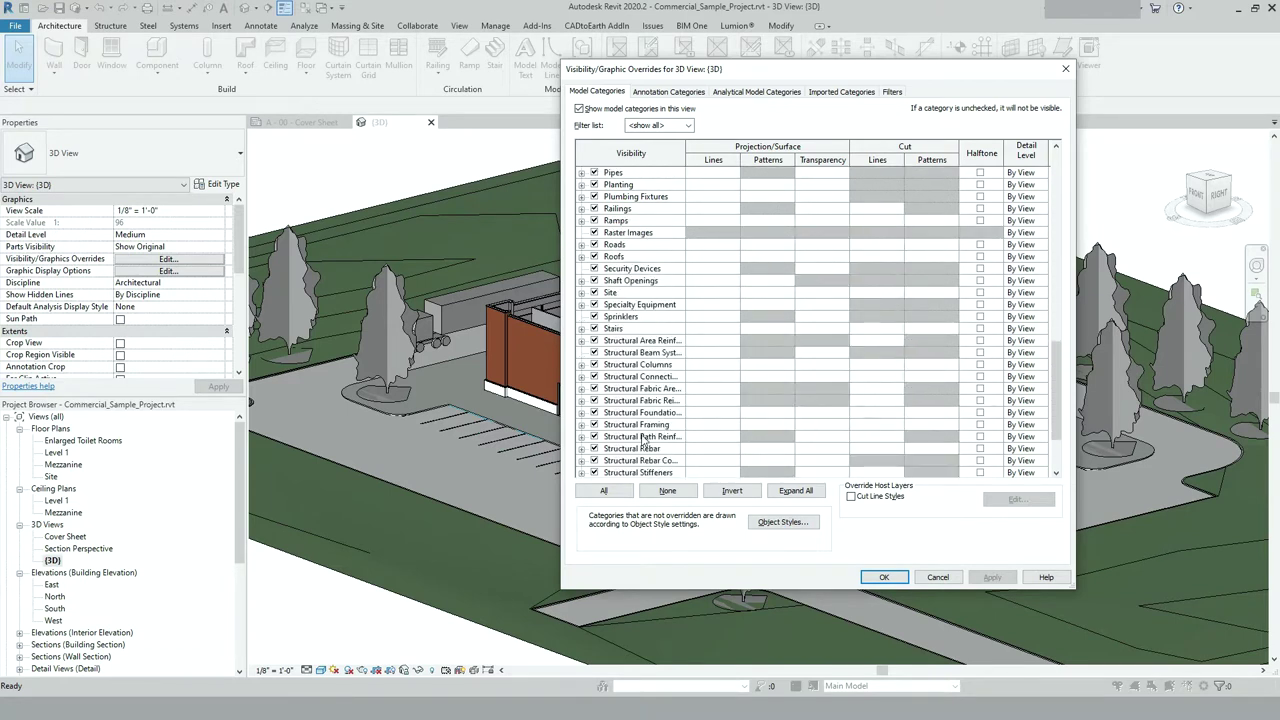
{"action": "scroll", "coordinate": [650, 425], "scroll_direction": "up", "scroll_amount": 12}
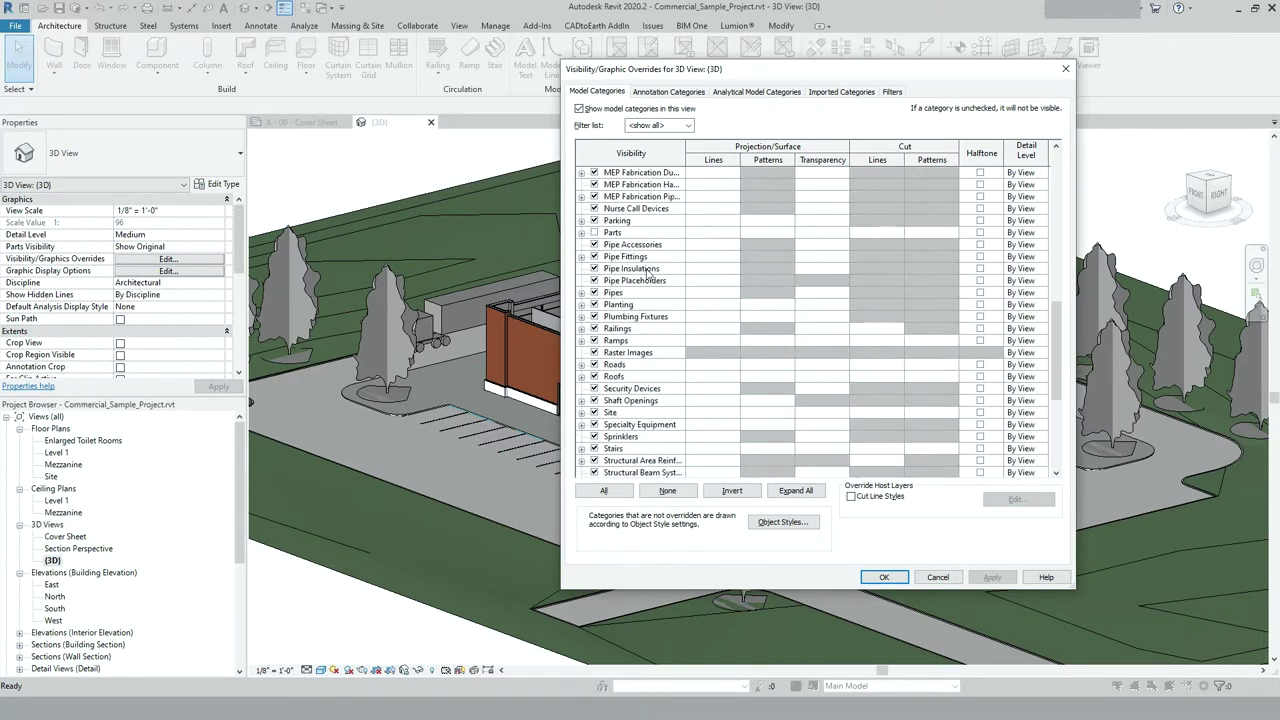
{"action": "scroll", "coordinate": [647, 273], "scroll_direction": "up", "scroll_amount": 10}
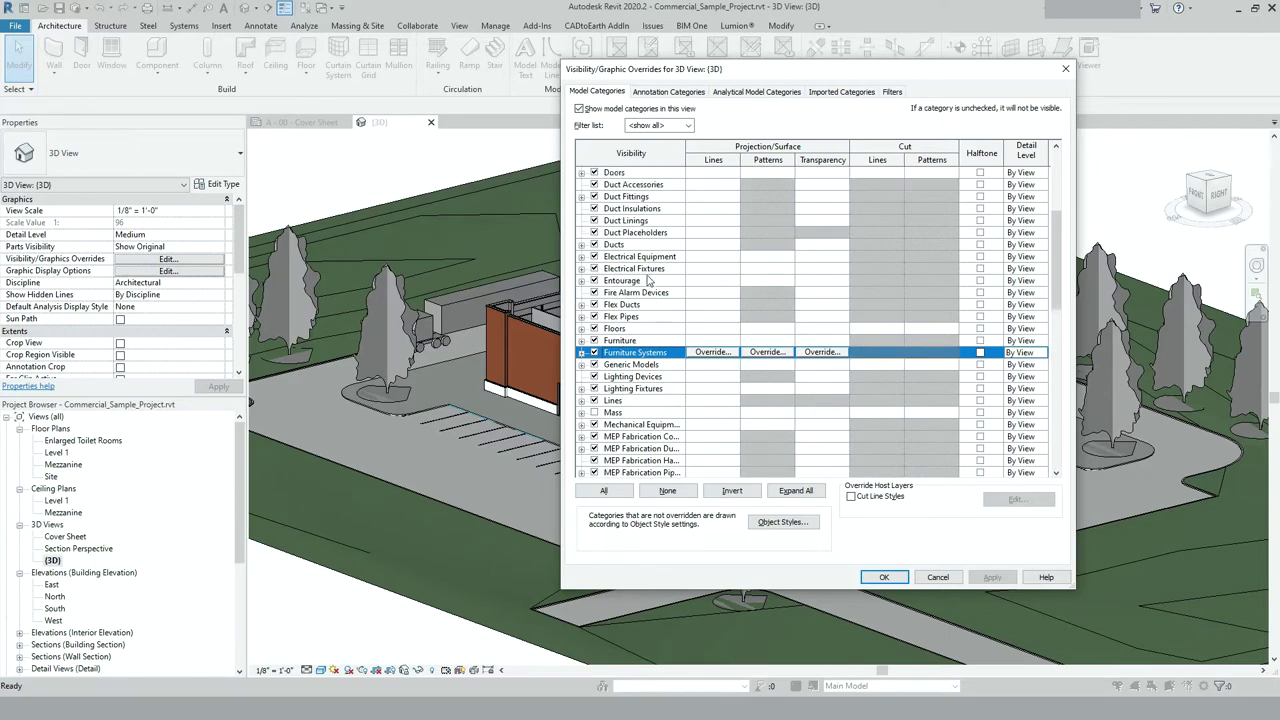
{"action": "scroll", "coordinate": [652, 291], "scroll_direction": "up", "scroll_amount": 1}
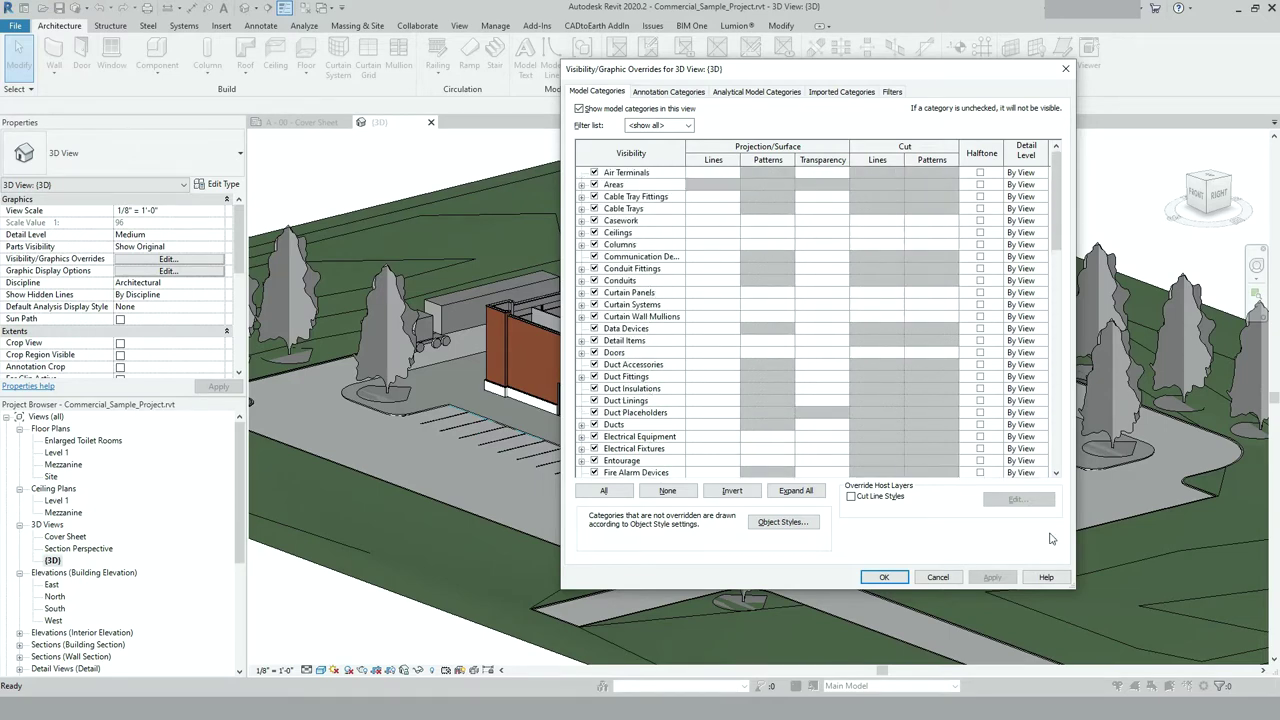
{"action": "left_click", "coordinate": [870, 580]}
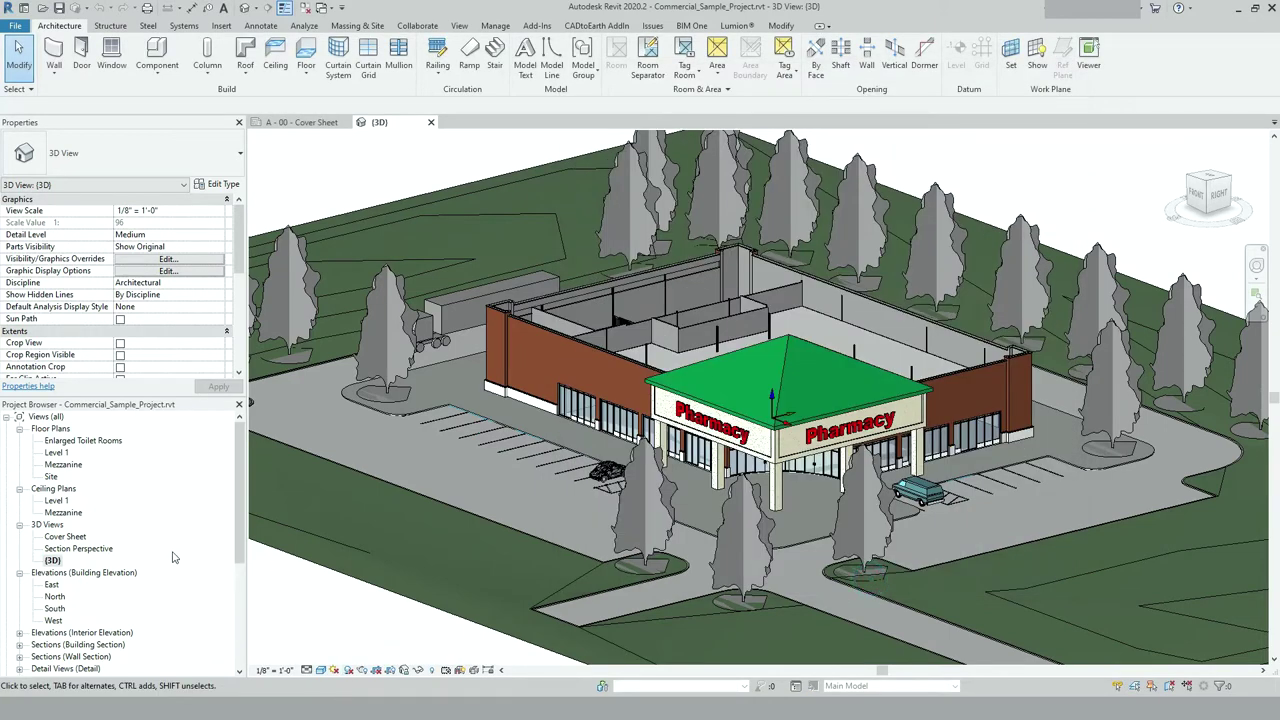
Step: Open the Section Perspective and Cover Sheet 3D views, then bring the {3D} view back to front
{"action": "double_click", "coordinate": [62, 548]}
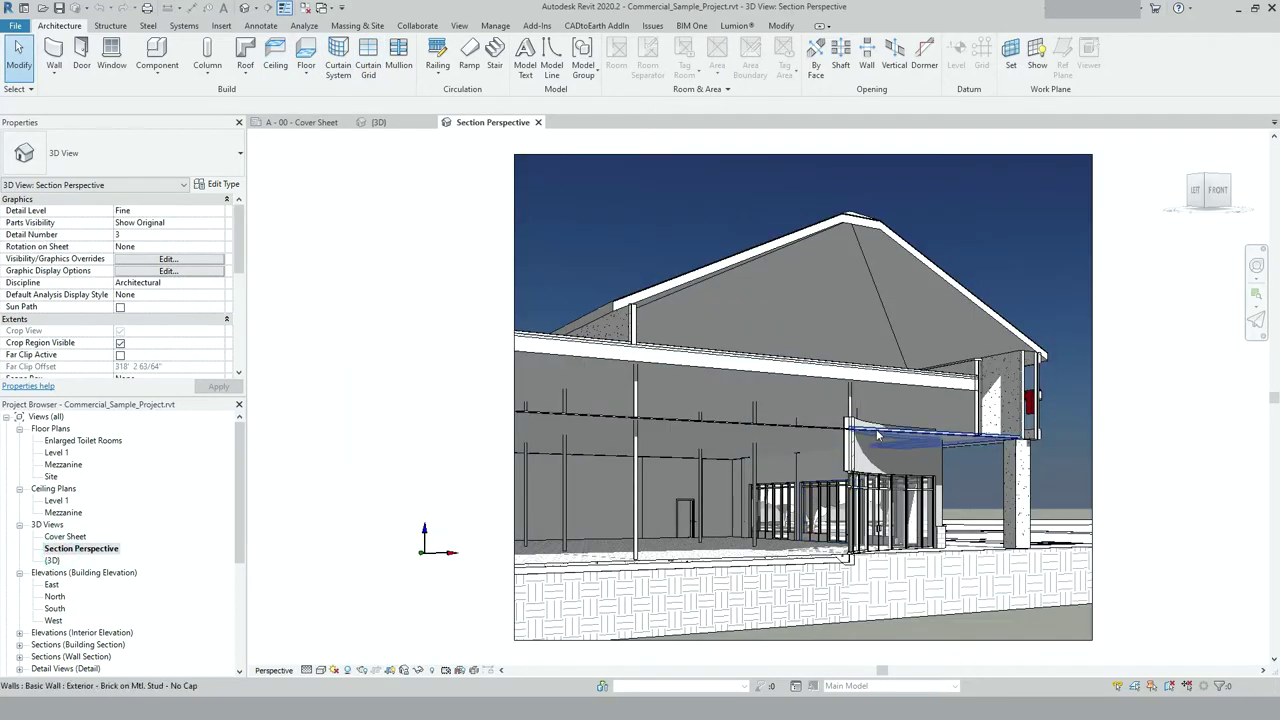
{"action": "scroll", "coordinate": [878, 435], "scroll_direction": "up", "scroll_amount": 2}
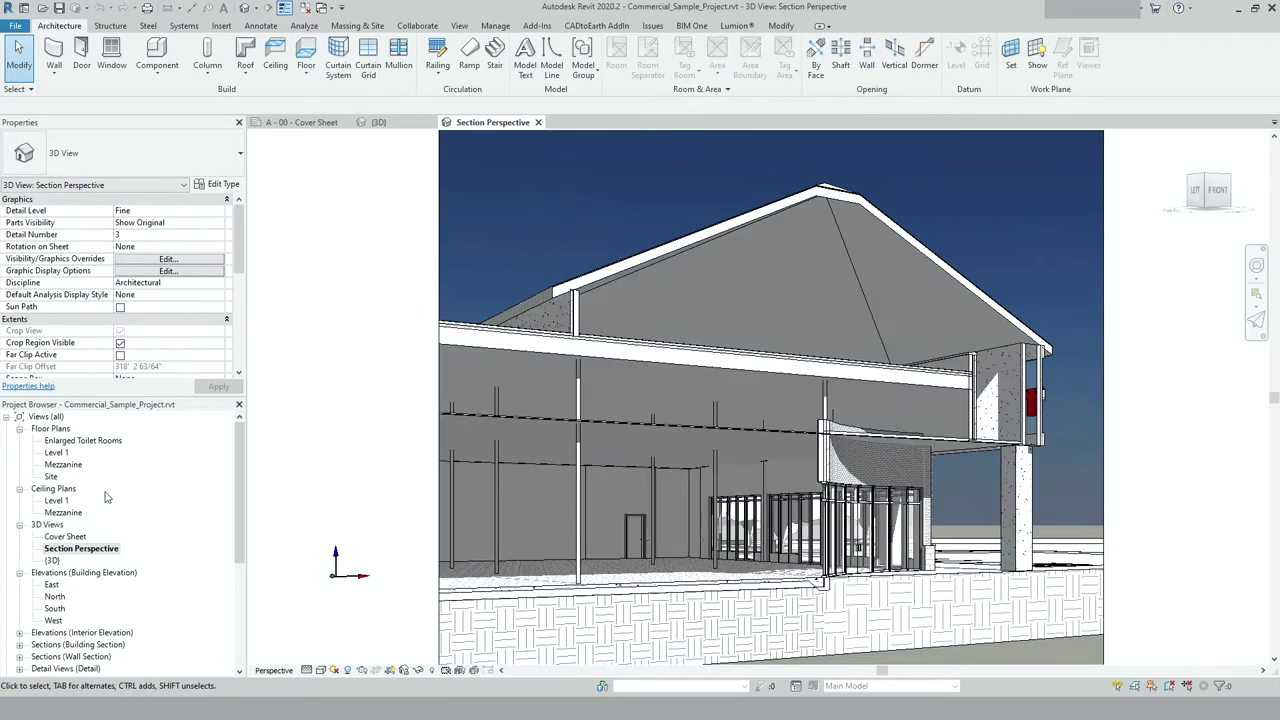
{"action": "double_click", "coordinate": [66, 537]}
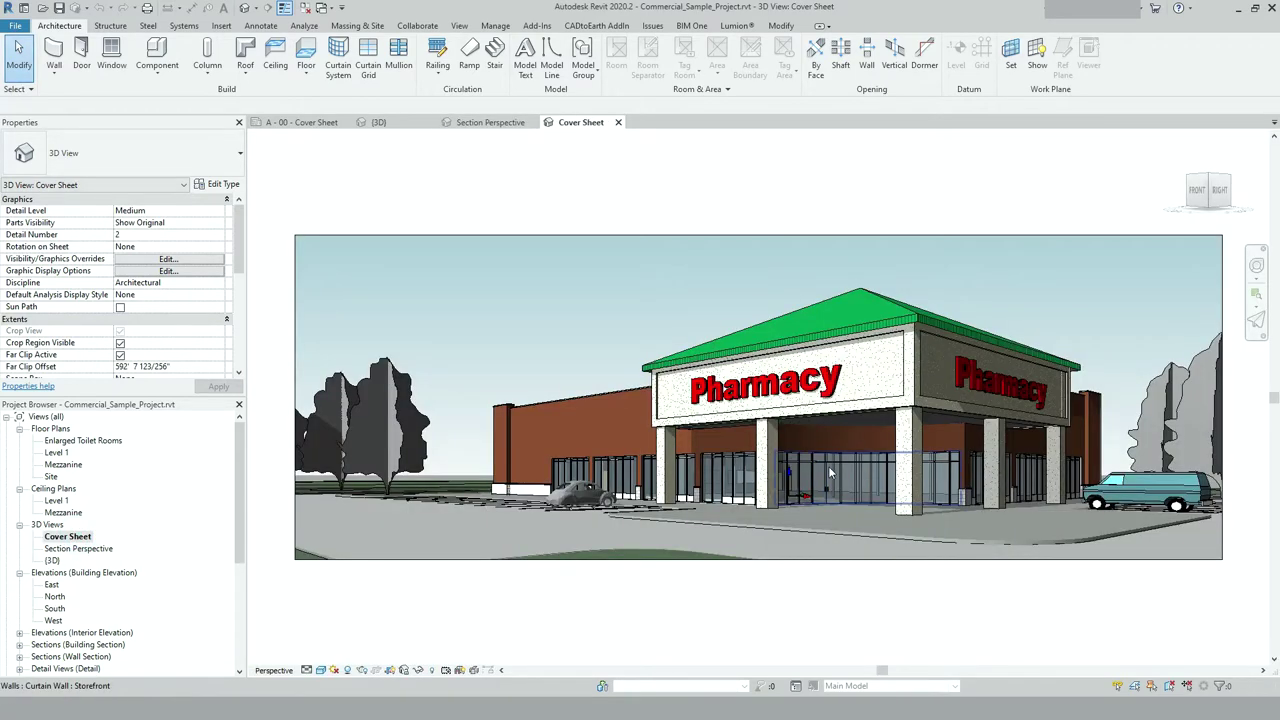
{"action": "scroll", "coordinate": [556, 350], "scroll_direction": "up", "scroll_amount": 2}
{"action": "scroll", "coordinate": [569, 392], "scroll_direction": "down", "scroll_amount": 2}
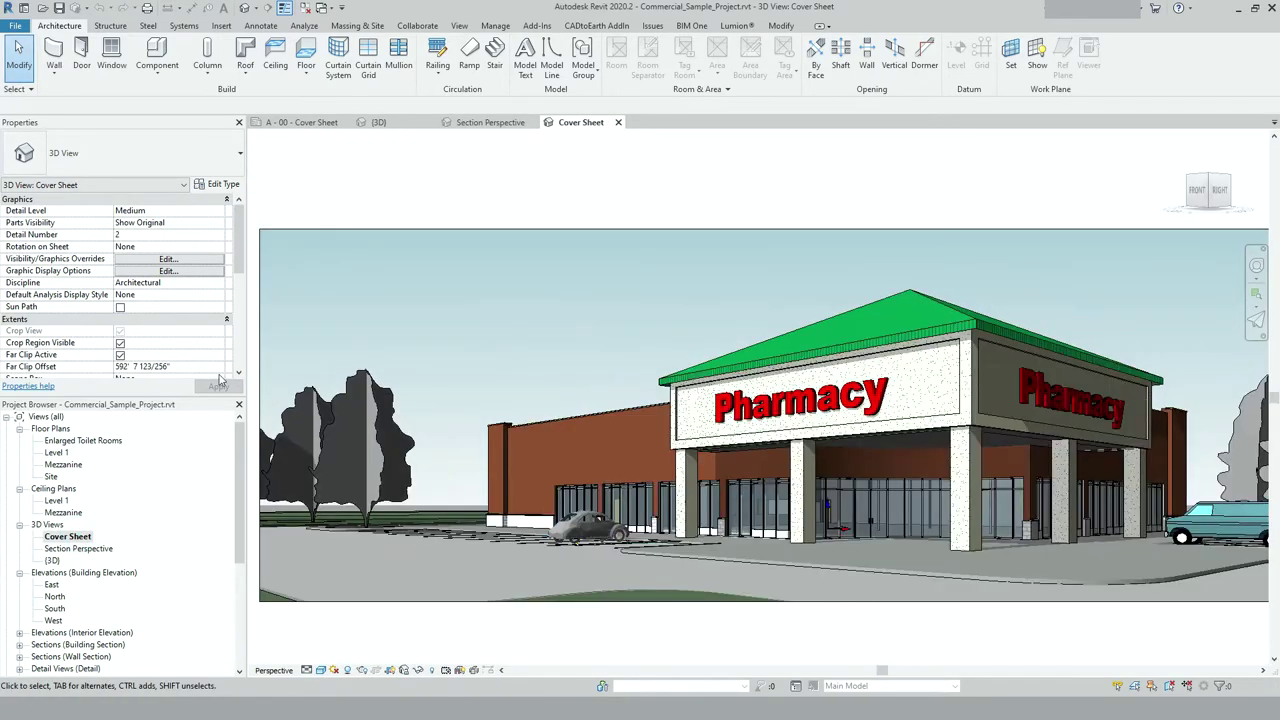
{"action": "double_click", "coordinate": [54, 560]}
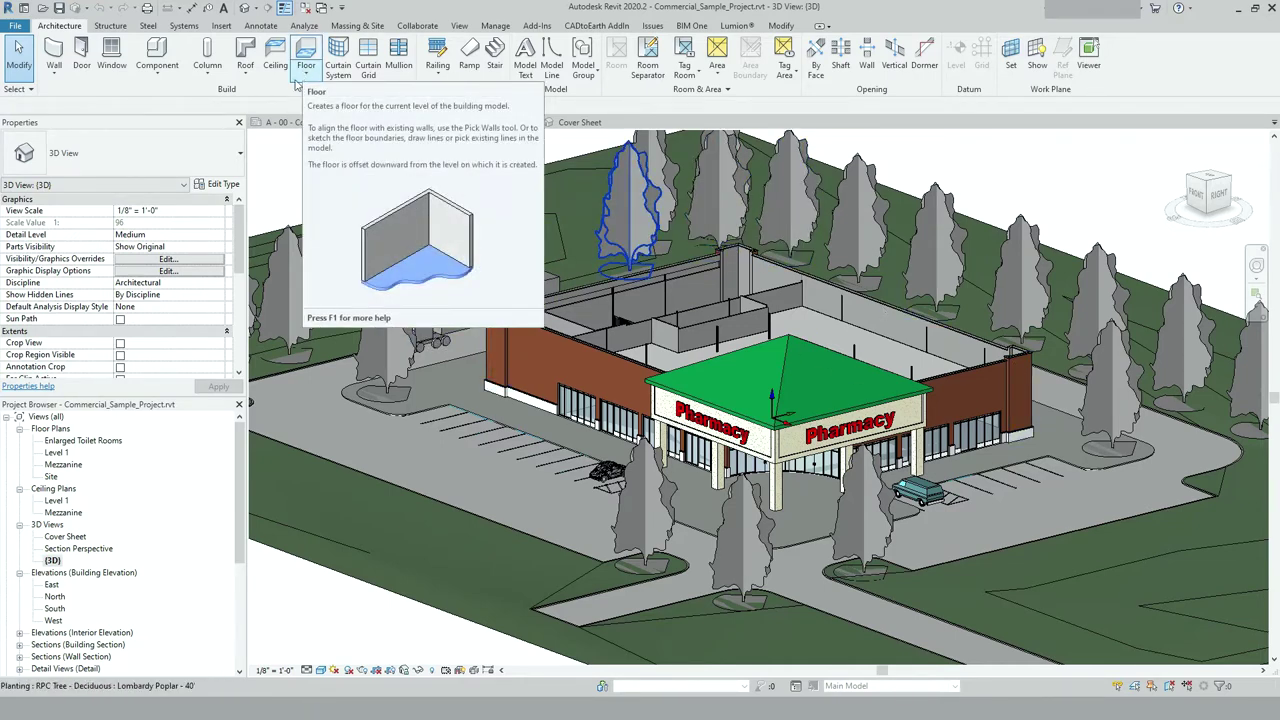
Step: Start a Roof by Footprint and move its base level to Upper Parapet
{"action": "left_click", "coordinate": [245, 72]}
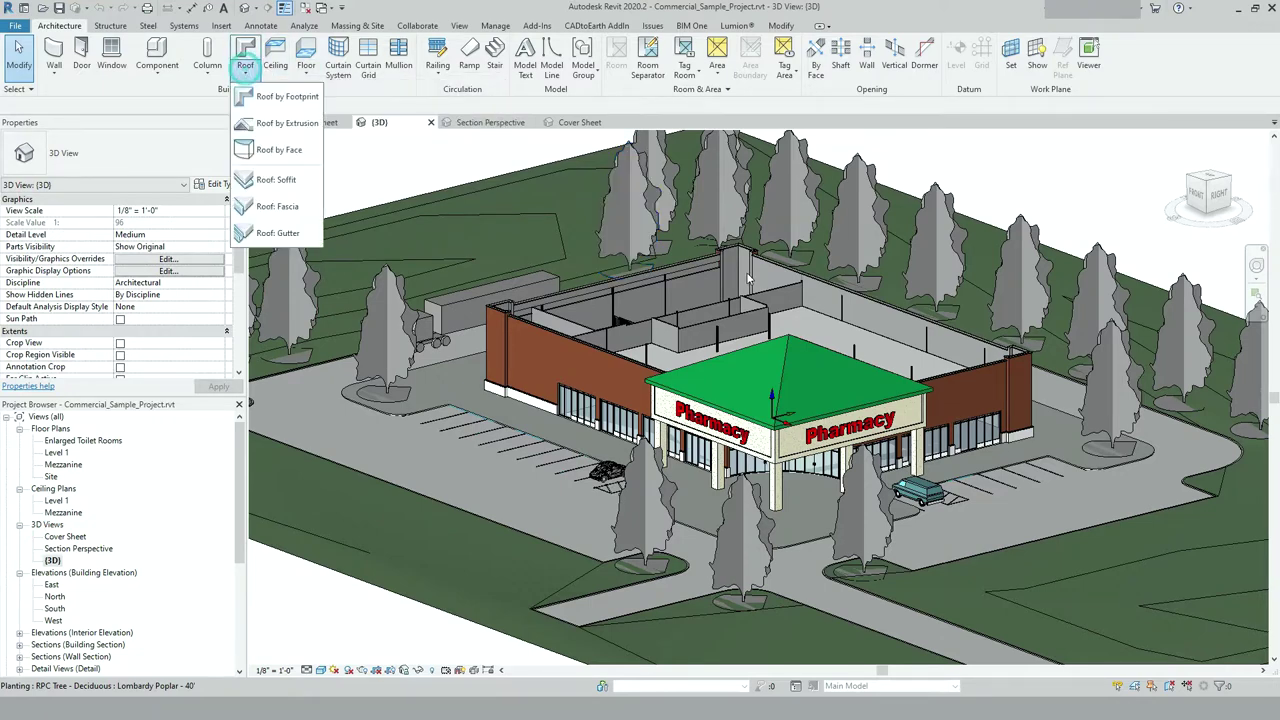
{"action": "left_click", "coordinate": [268, 96]}
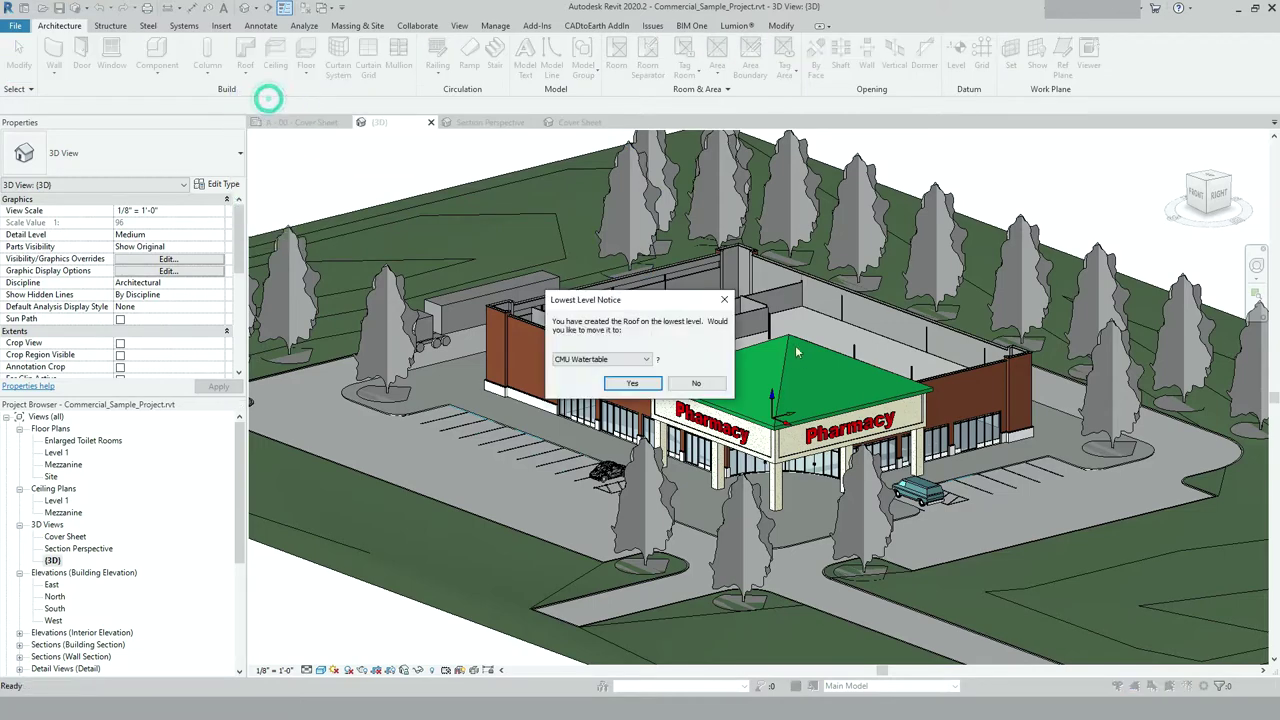
{"action": "left_click", "coordinate": [640, 359]}
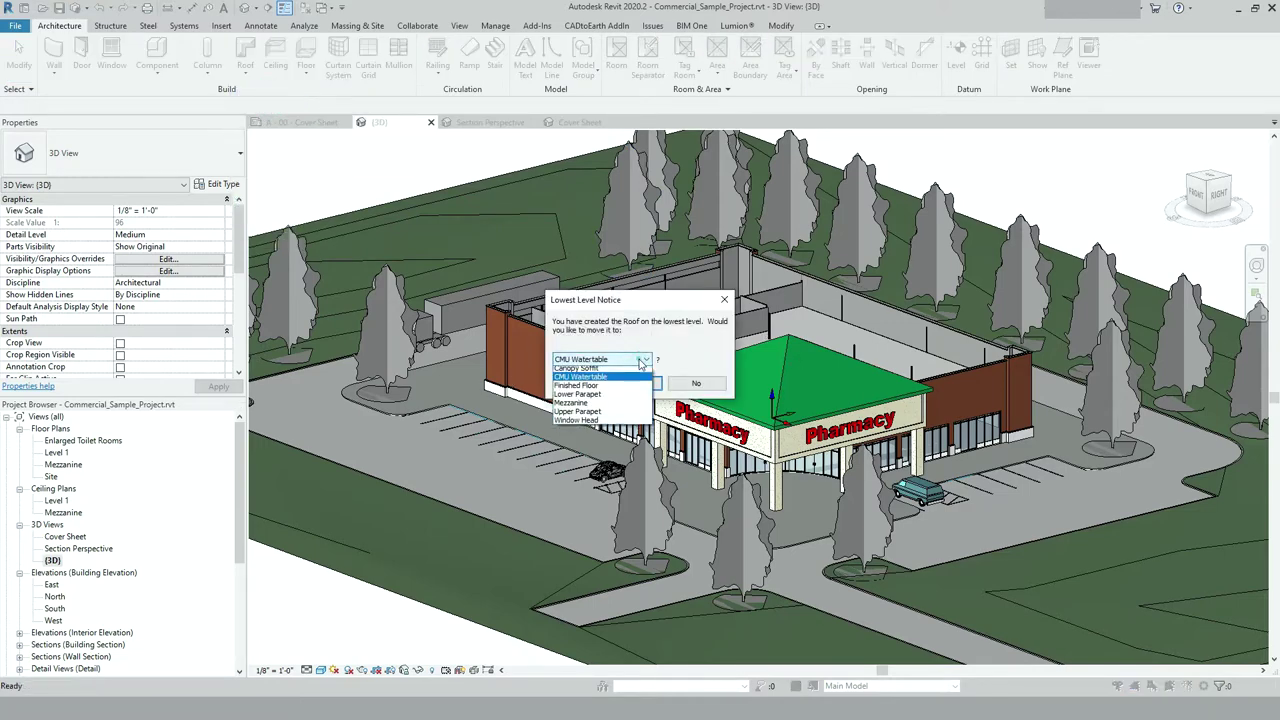
{"action": "left_click", "coordinate": [620, 414]}
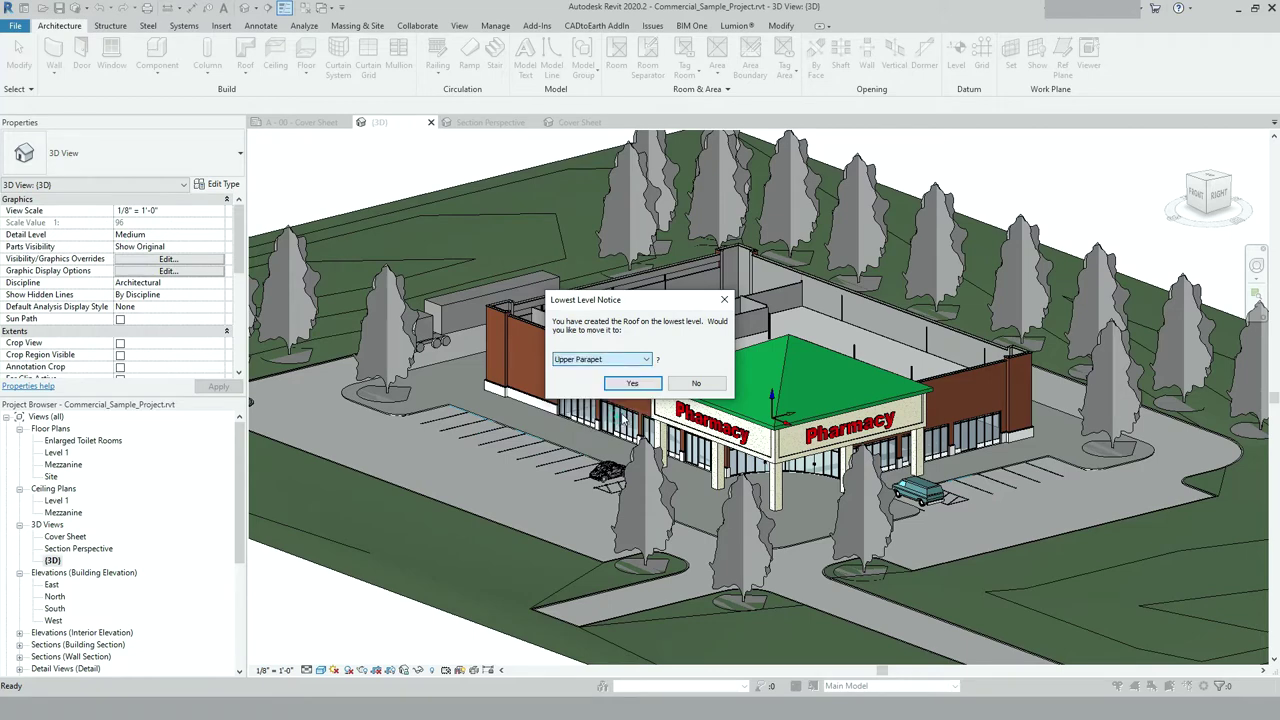
{"action": "left_click", "coordinate": [633, 385]}
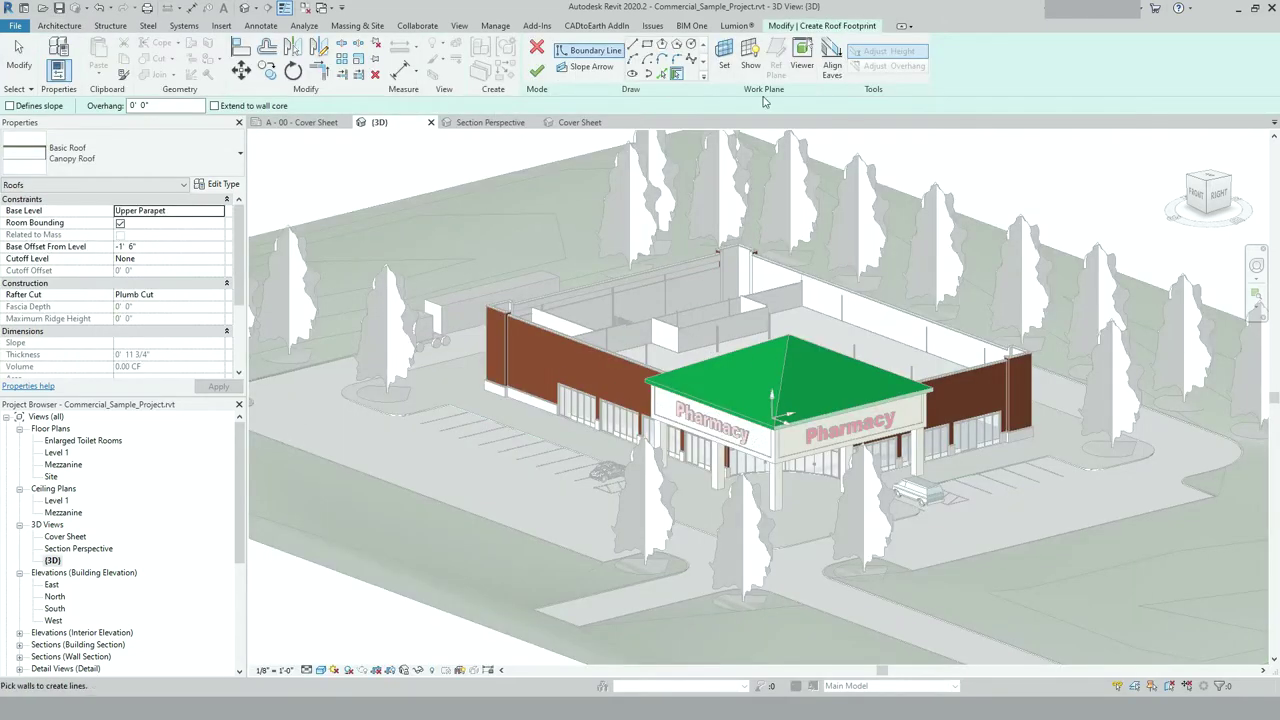
Step: Pick two parapet wall edges as roof boundary lines
{"action": "scroll", "coordinate": [603, 245], "scroll_direction": "up", "scroll_amount": 3}
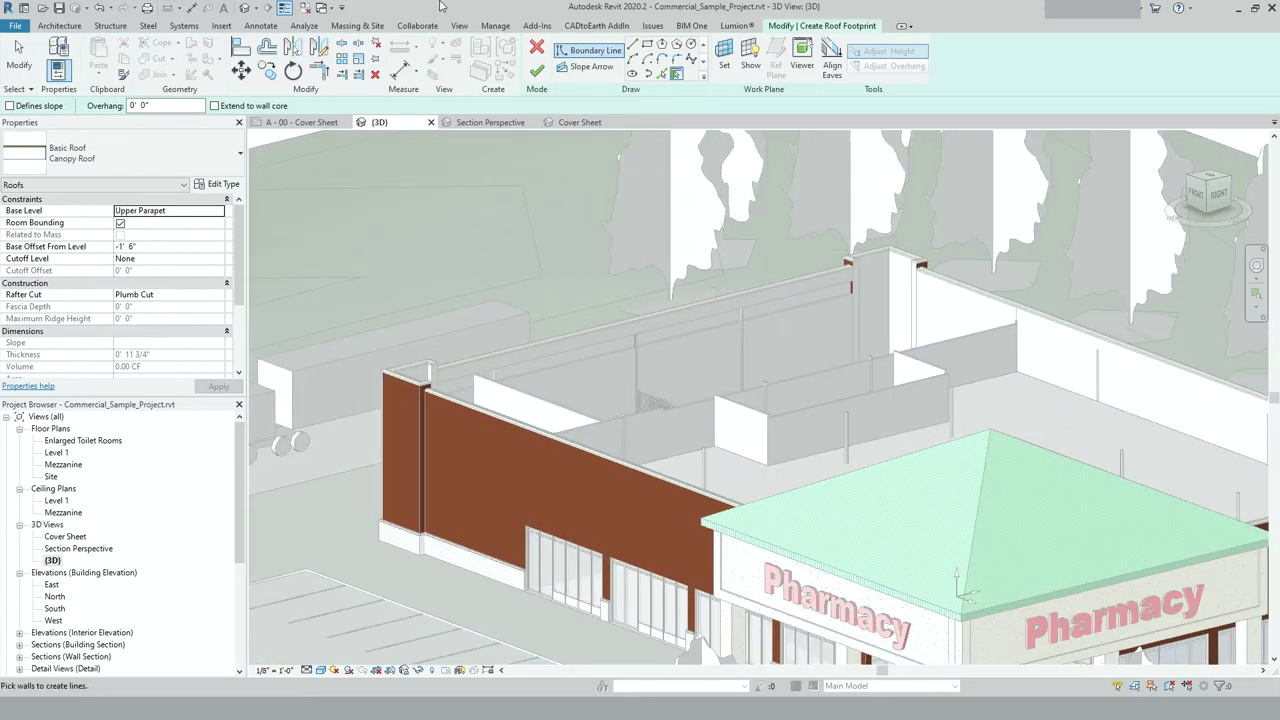
{"action": "left_click", "coordinate": [648, 74]}
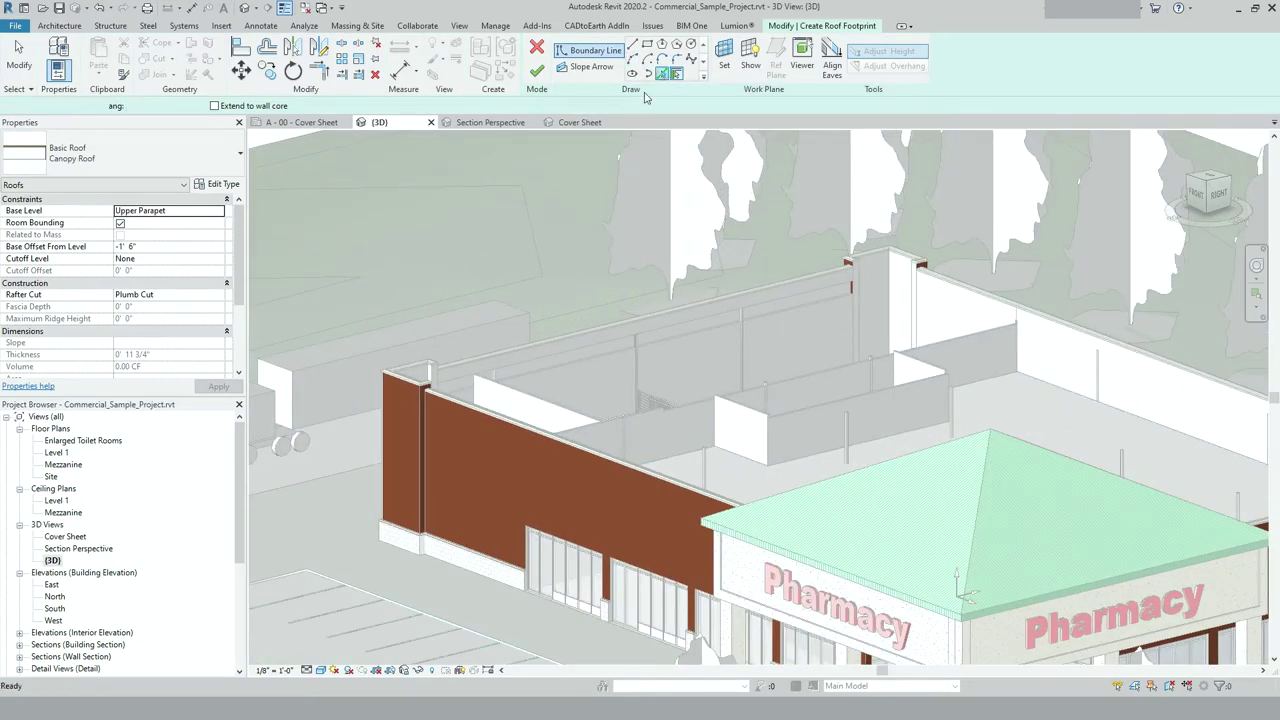
{"action": "scroll", "coordinate": [393, 393], "scroll_direction": "up", "scroll_amount": 3}
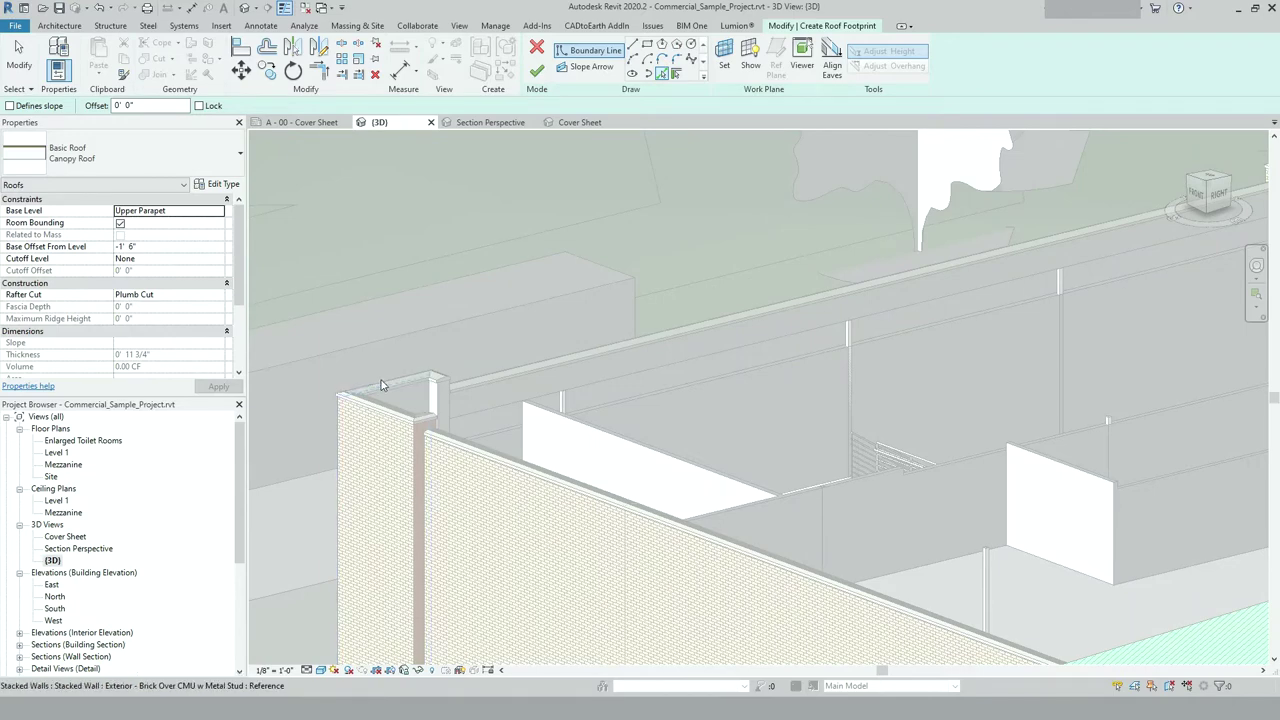
{"action": "scroll", "coordinate": [380, 385], "scroll_direction": "up", "scroll_amount": 2}
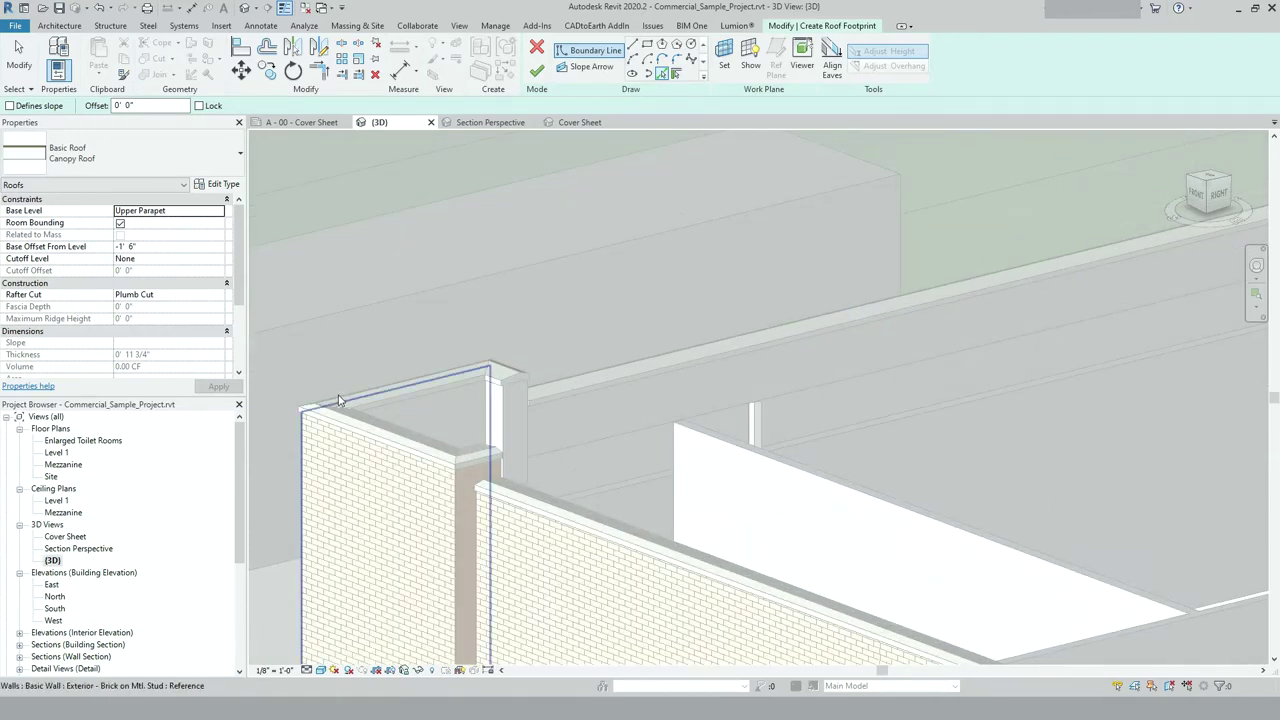
{"action": "left_click", "coordinate": [337, 398]}
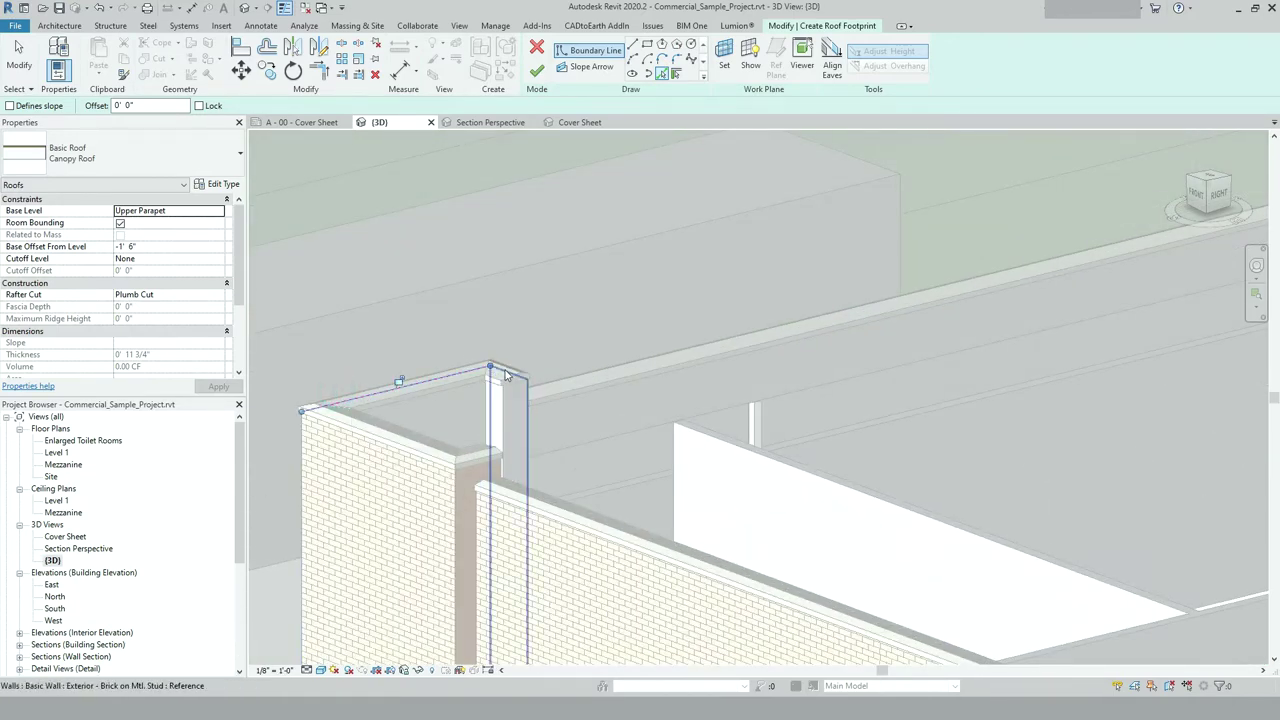
{"action": "left_click", "coordinate": [592, 375]}
{"action": "scroll", "coordinate": [430, 400], "scroll_direction": "up", "scroll_amount": 2}
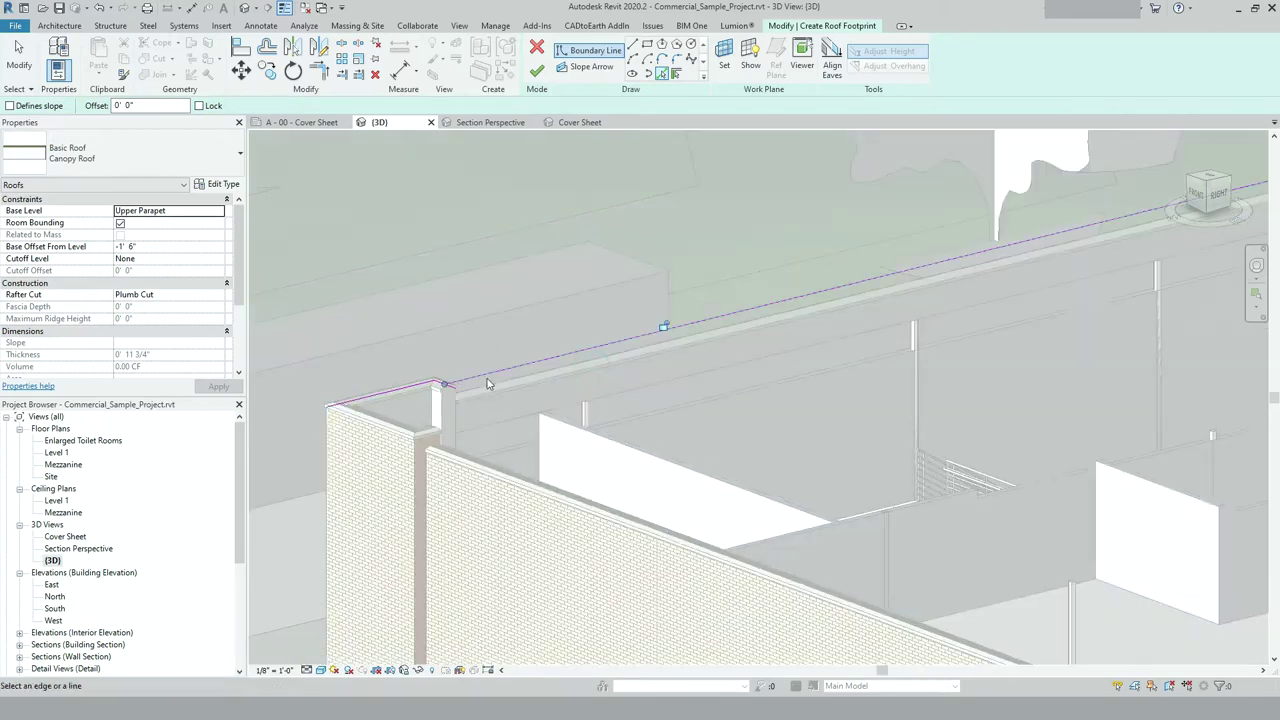
{"action": "key", "text": "Escape"}
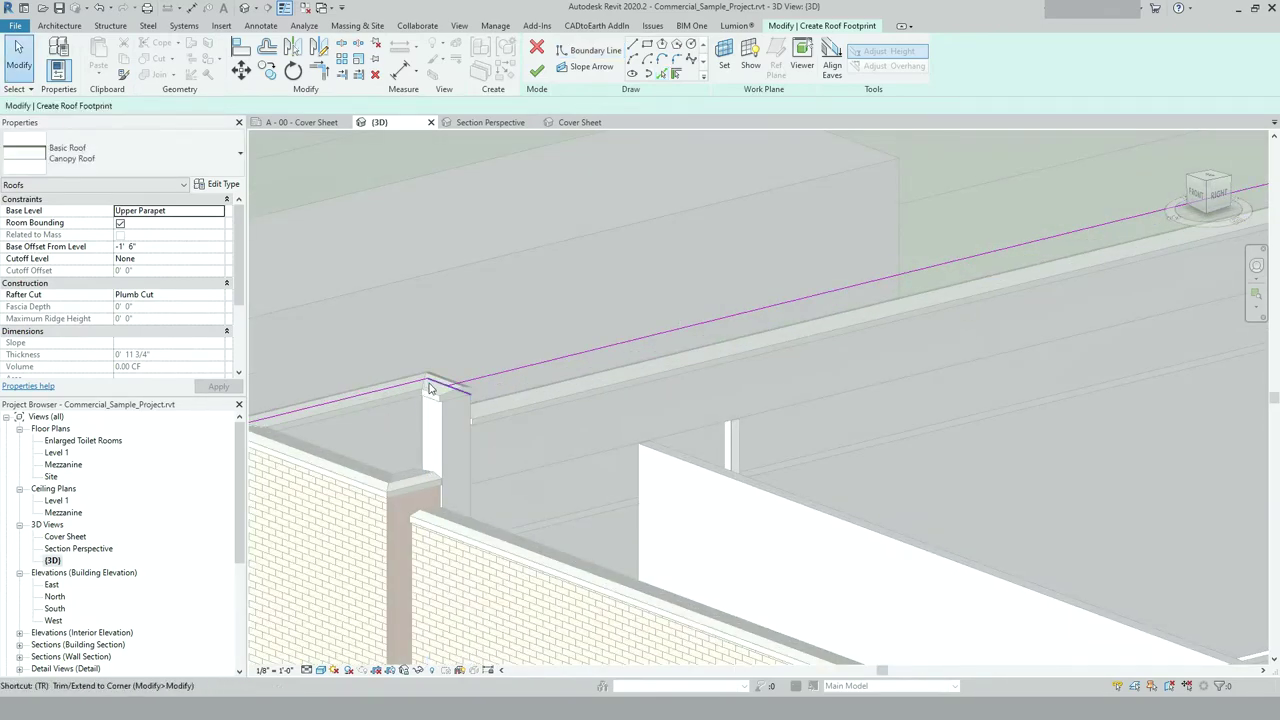
Step: Try Trim/Extend to Corner (TR) on the boundary lines, then view the roof from Top
{"action": "key", "text": "t"}
{"action": "key", "text": "r"}
{"action": "scroll", "coordinate": [400, 400], "scroll_direction": "down", "scroll_amount": 4}
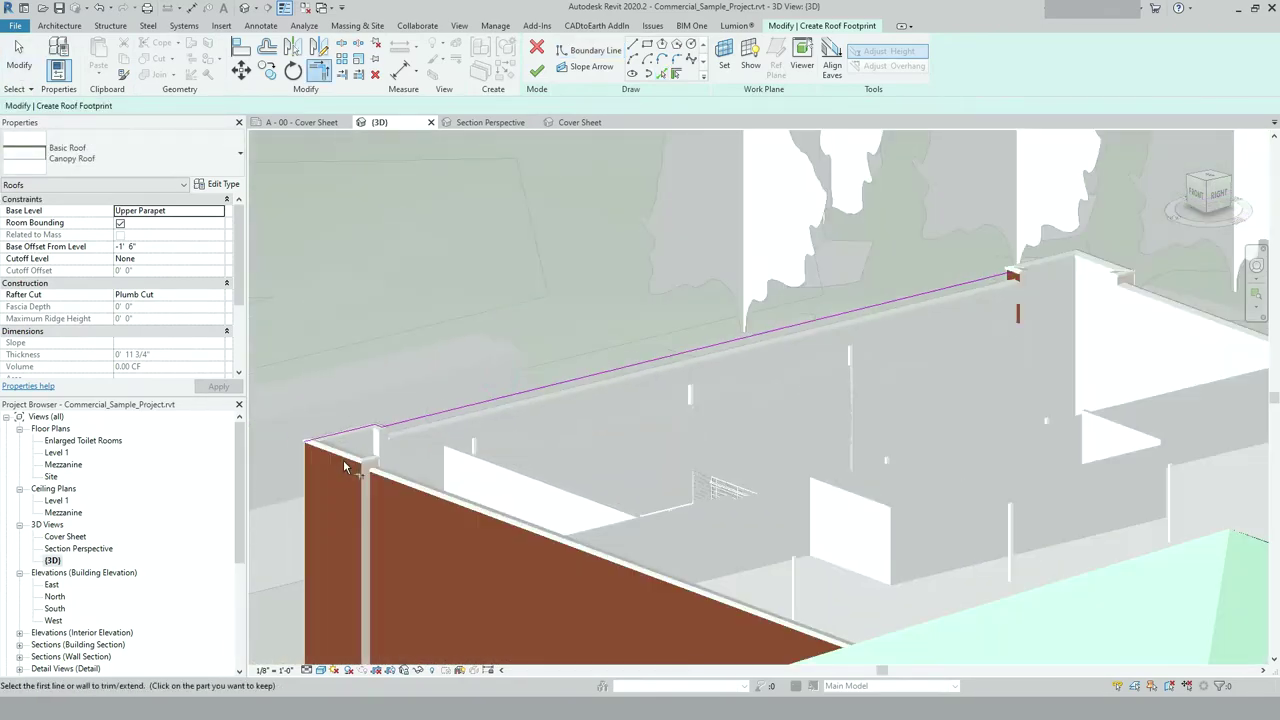
{"action": "scroll", "coordinate": [773, 250], "scroll_direction": "up", "scroll_amount": 4}
{"action": "key", "text": "Escape"}
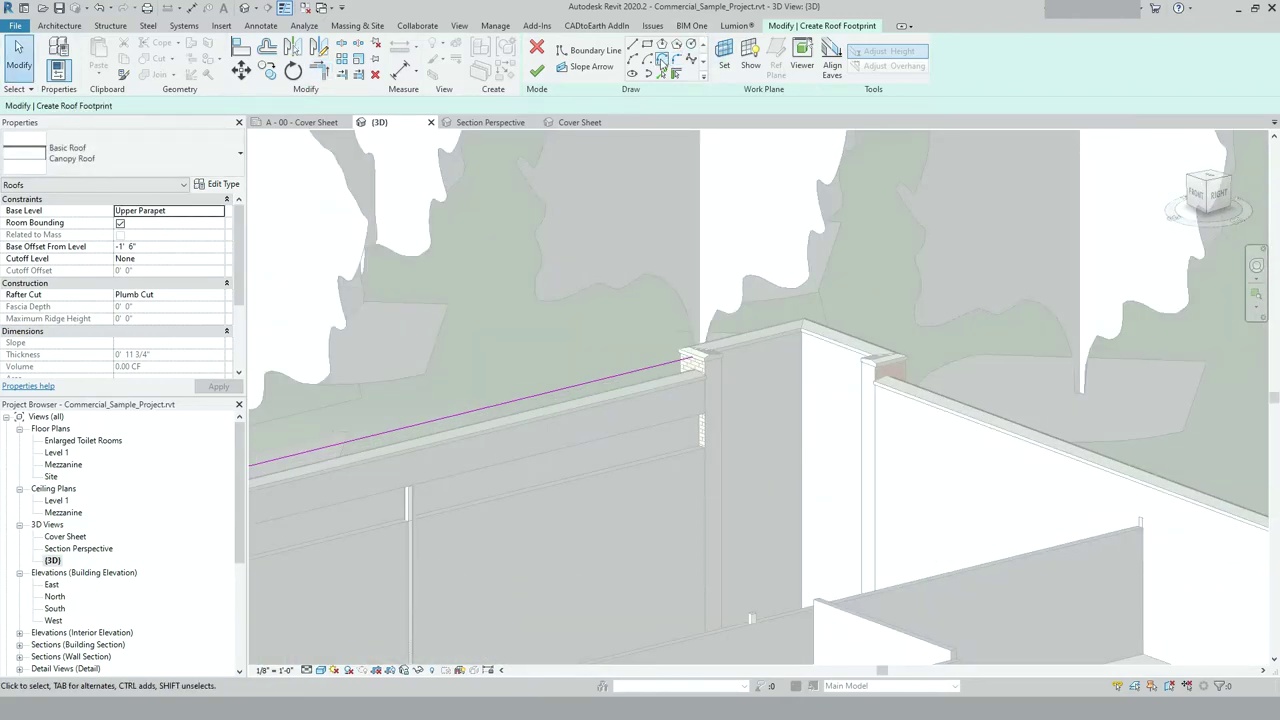
{"action": "left_click", "coordinate": [660, 74]}
{"action": "scroll", "coordinate": [750, 300], "scroll_direction": "up", "scroll_amount": 2}
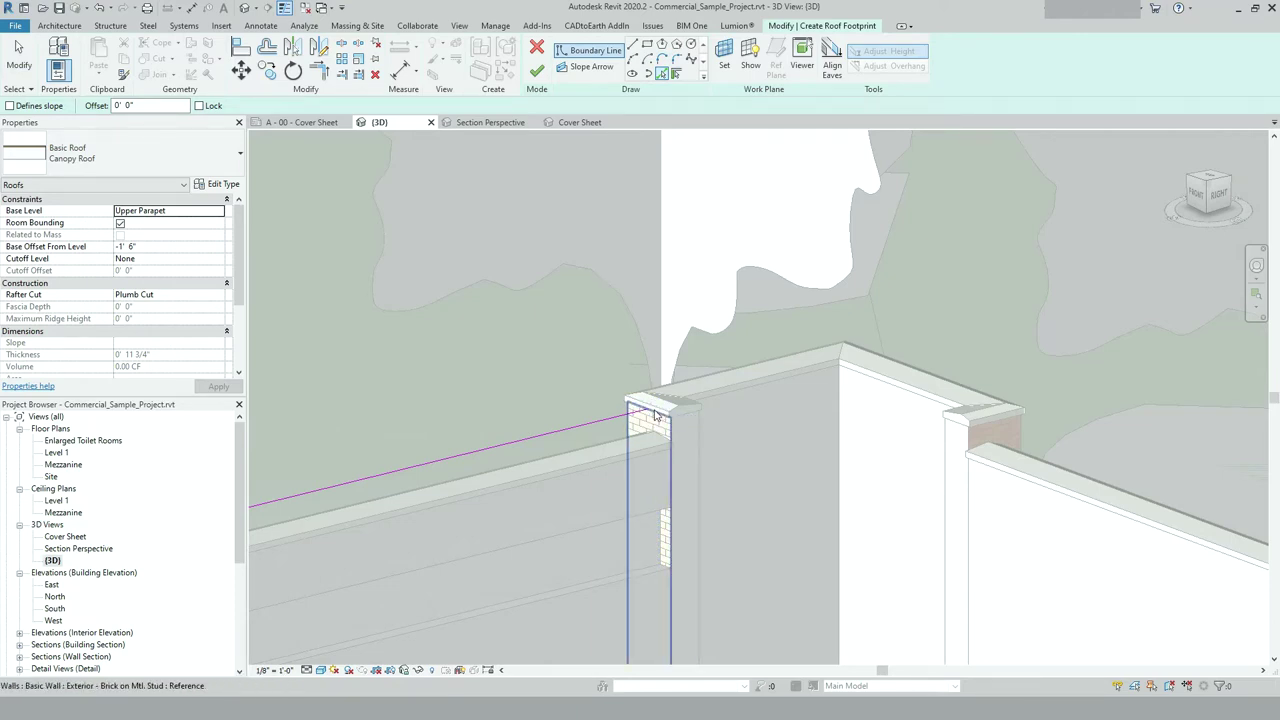
{"action": "scroll", "coordinate": [652, 419], "scroll_direction": "up", "scroll_amount": 2}
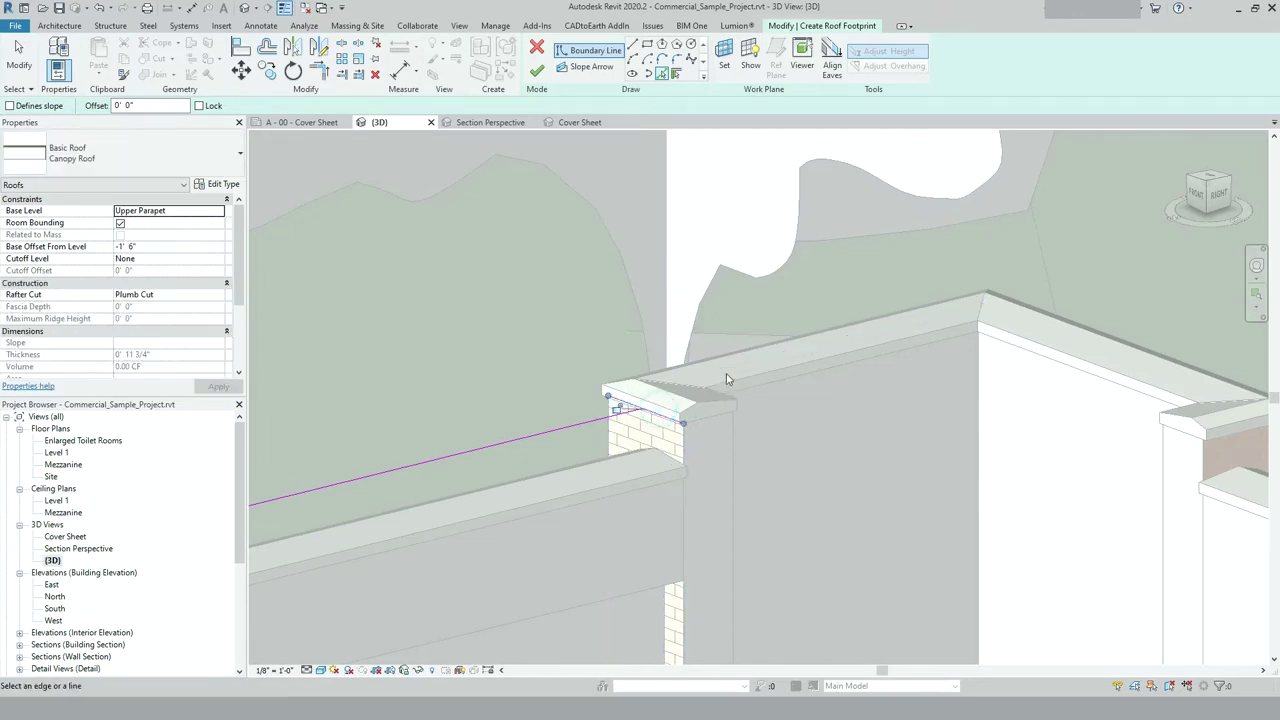
{"action": "left_click", "coordinate": [1210, 182]}
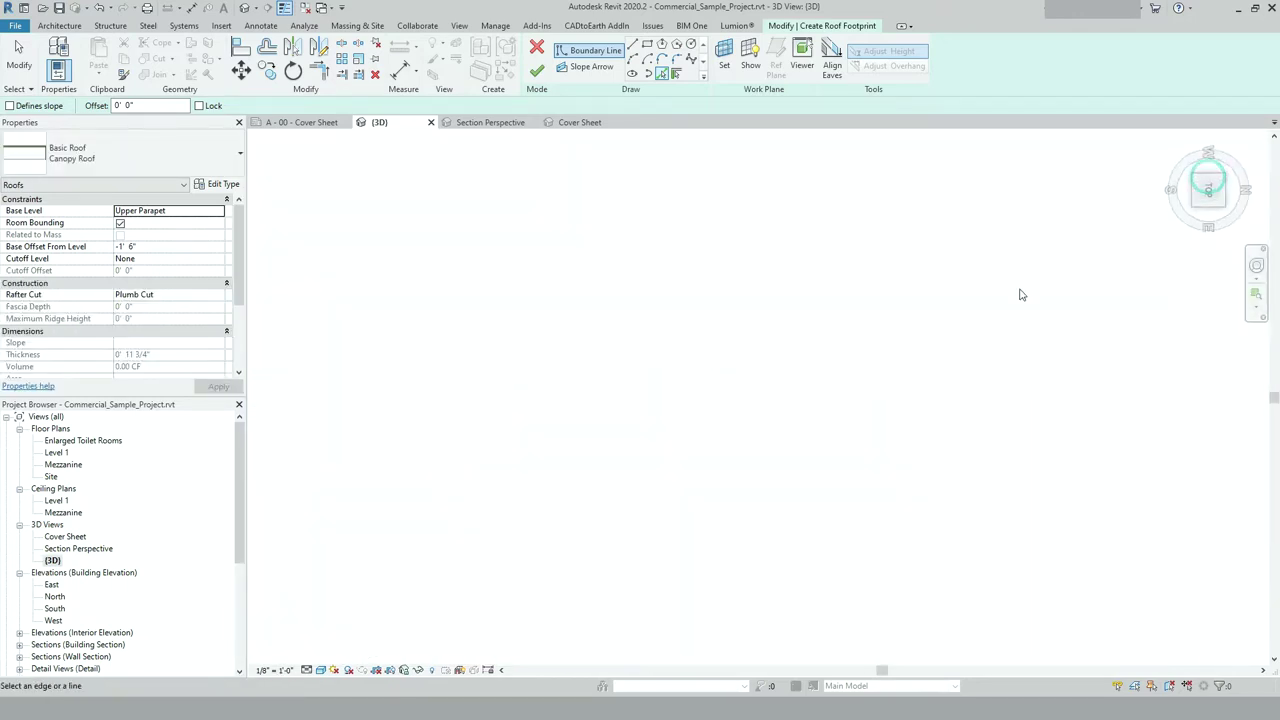
Step: Add the top wall edge as a boundary line and join it to the vertical line at the corner
{"action": "scroll", "coordinate": [824, 344], "scroll_direction": "down", "scroll_amount": 5}
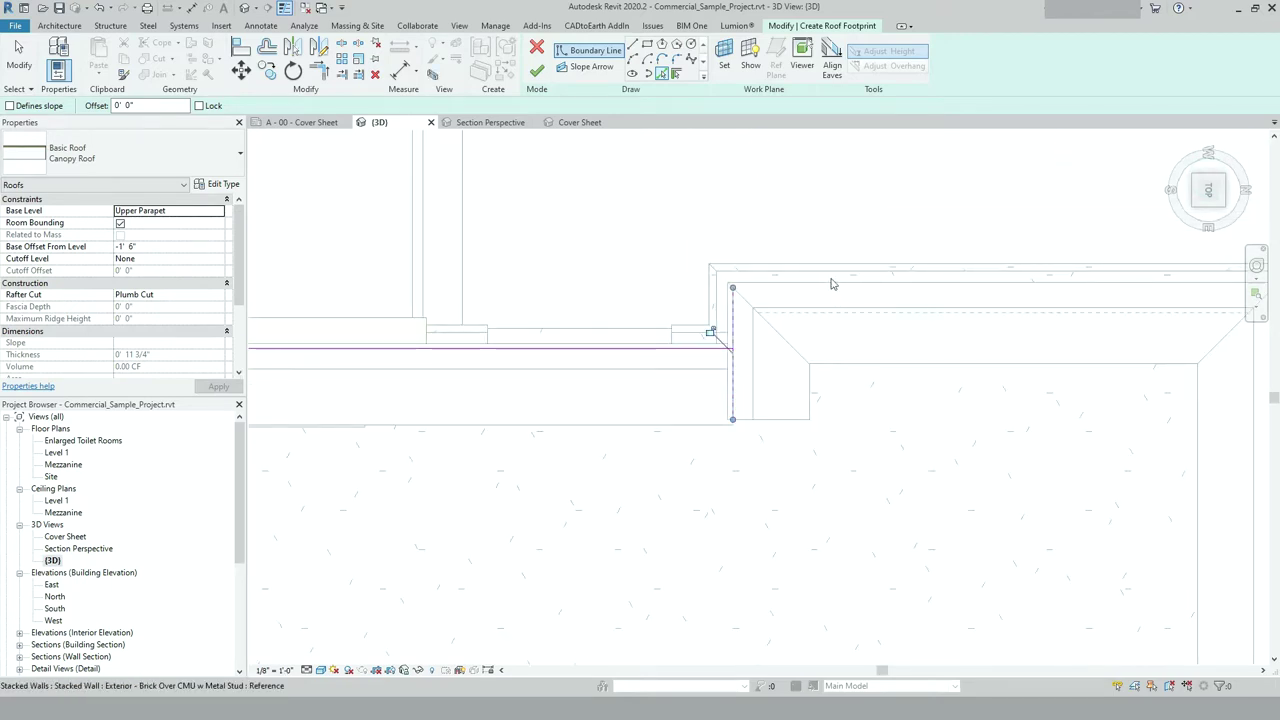
{"action": "left_click", "coordinate": [768, 272]}
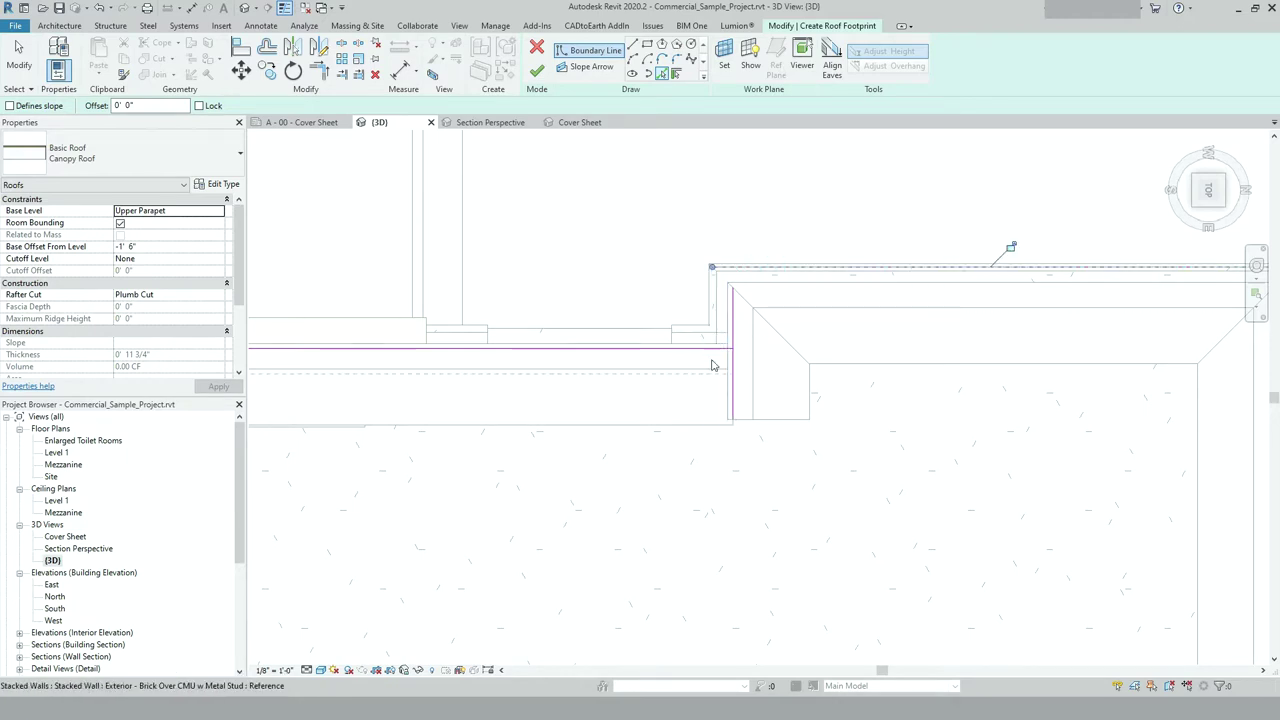
{"action": "key", "text": "Escape"}
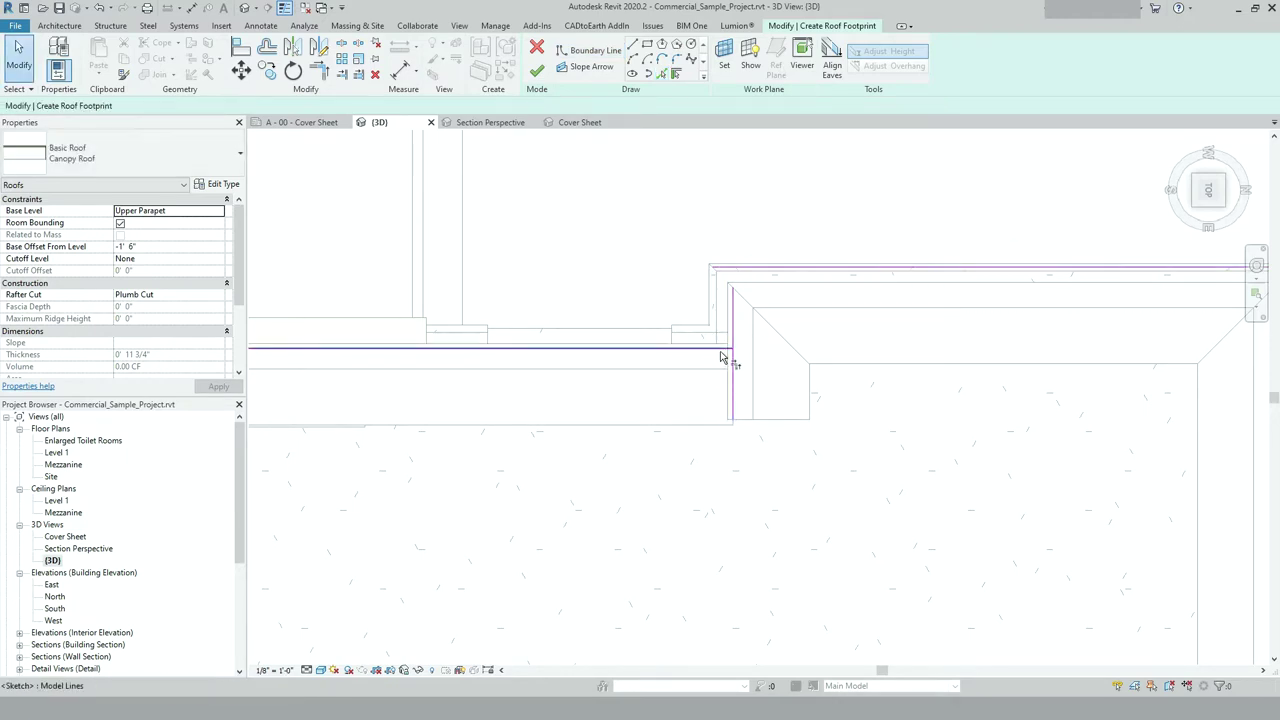
{"action": "key", "text": "t"}
{"action": "key", "text": "r"}
{"action": "left_click", "coordinate": [732, 298]}
{"action": "left_click", "coordinate": [738, 268]}
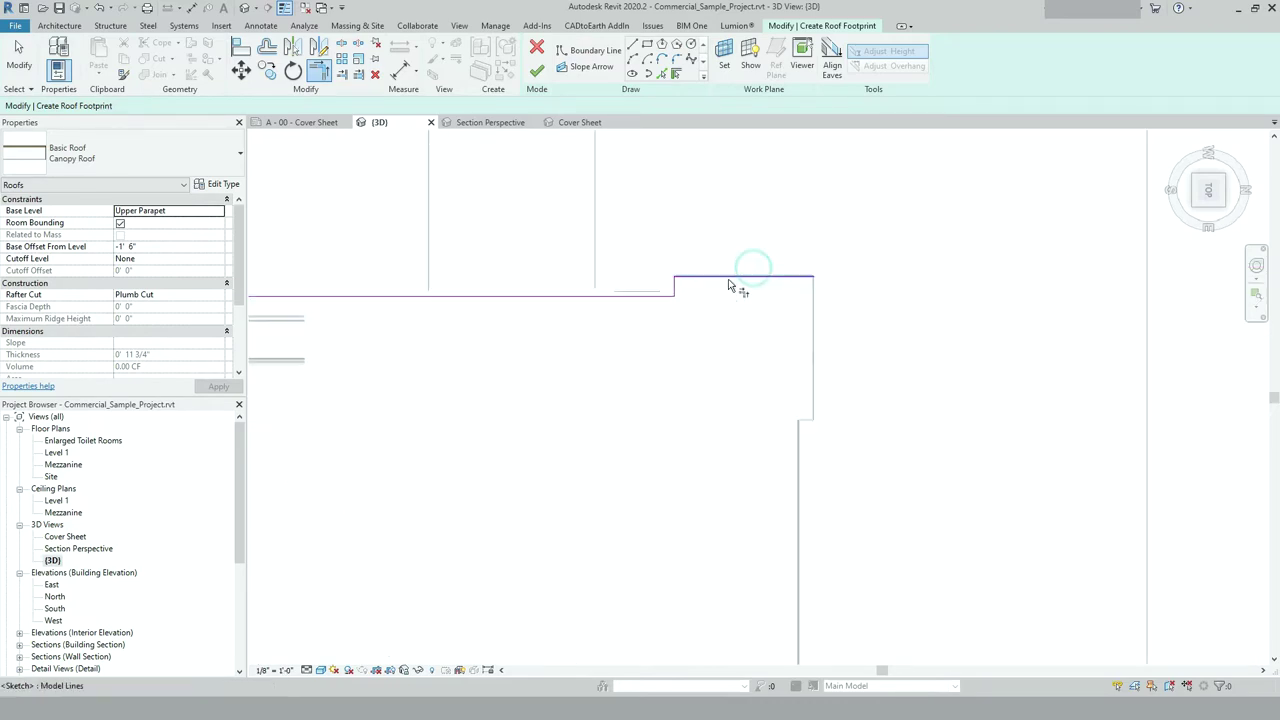
{"action": "key", "text": "Escape"}
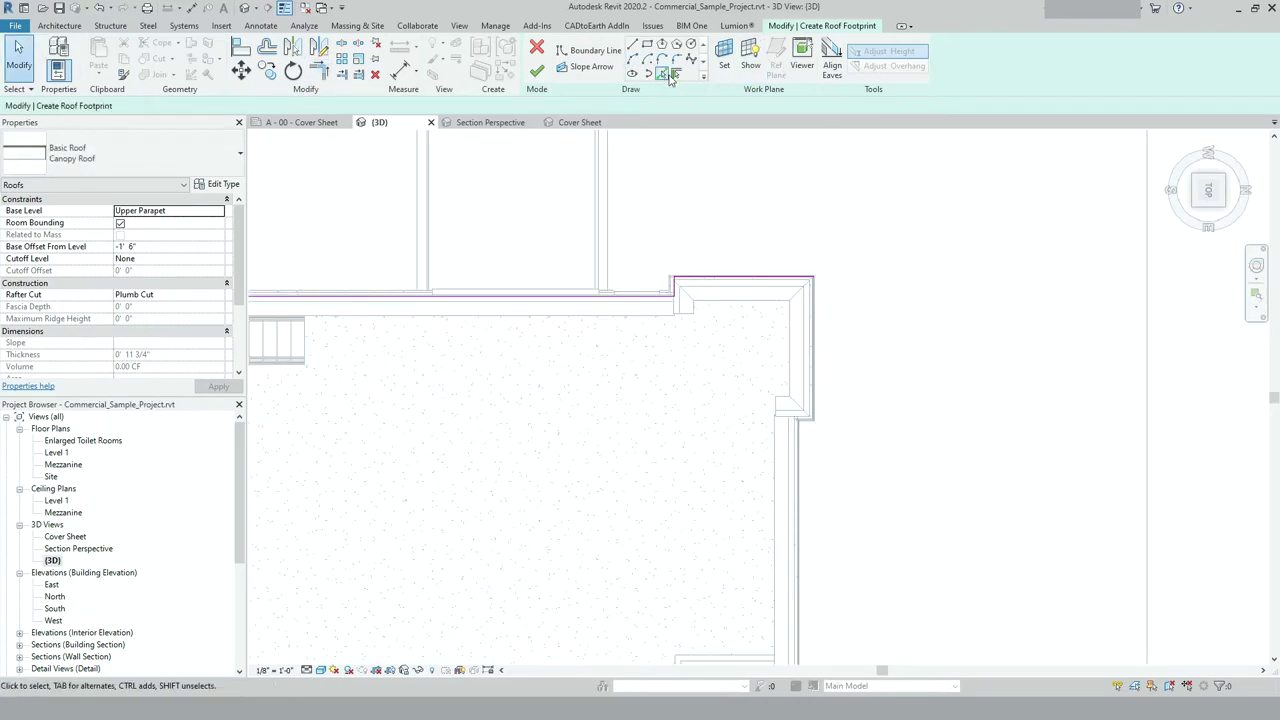
Step: Pick the right roof edge and the wall below as boundary lines with offset 0, locked
{"action": "left_click", "coordinate": [663, 75]}
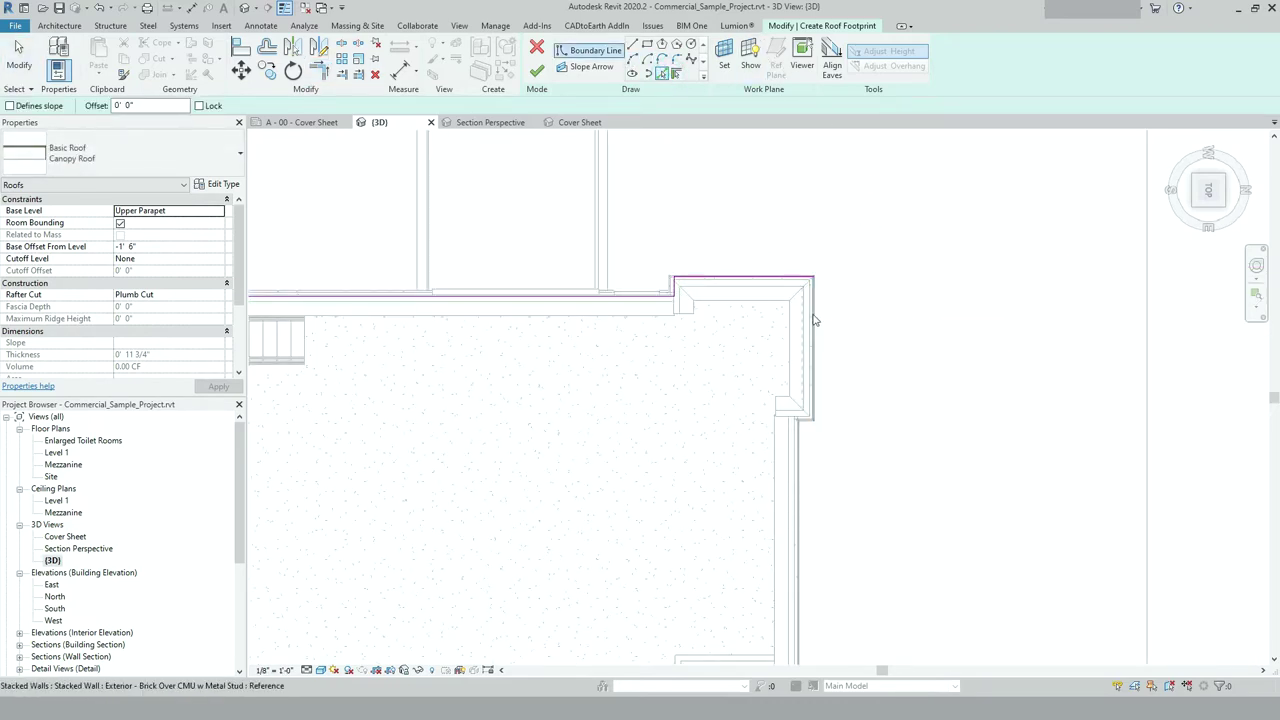
{"action": "left_click", "coordinate": [114, 108]}
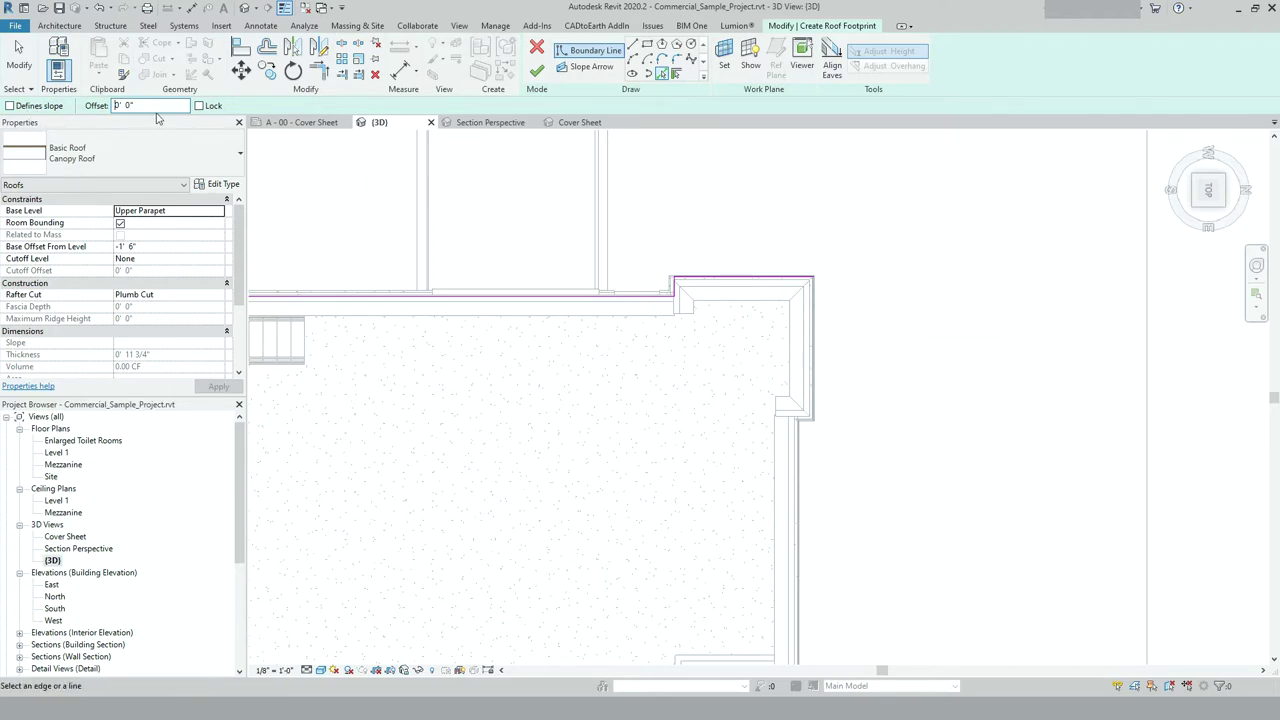
{"action": "left_click", "coordinate": [199, 106]}
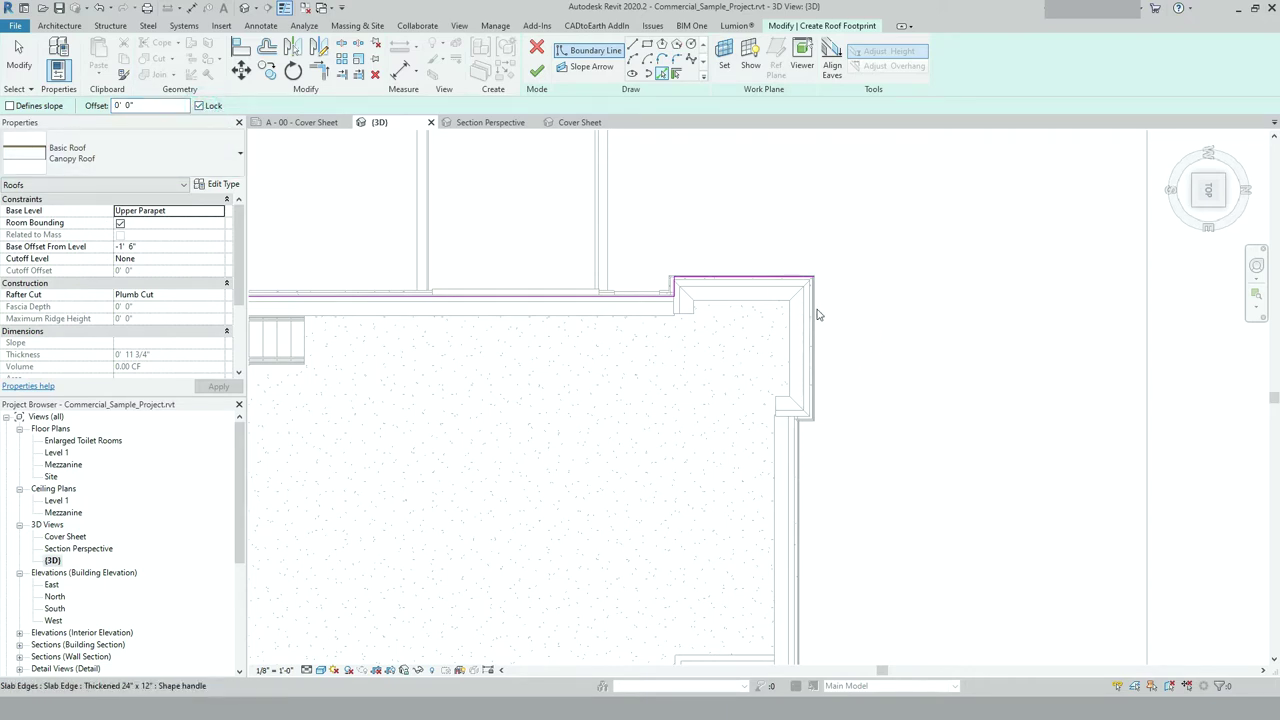
{"action": "scroll", "coordinate": [815, 313], "scroll_direction": "up", "scroll_amount": 3}
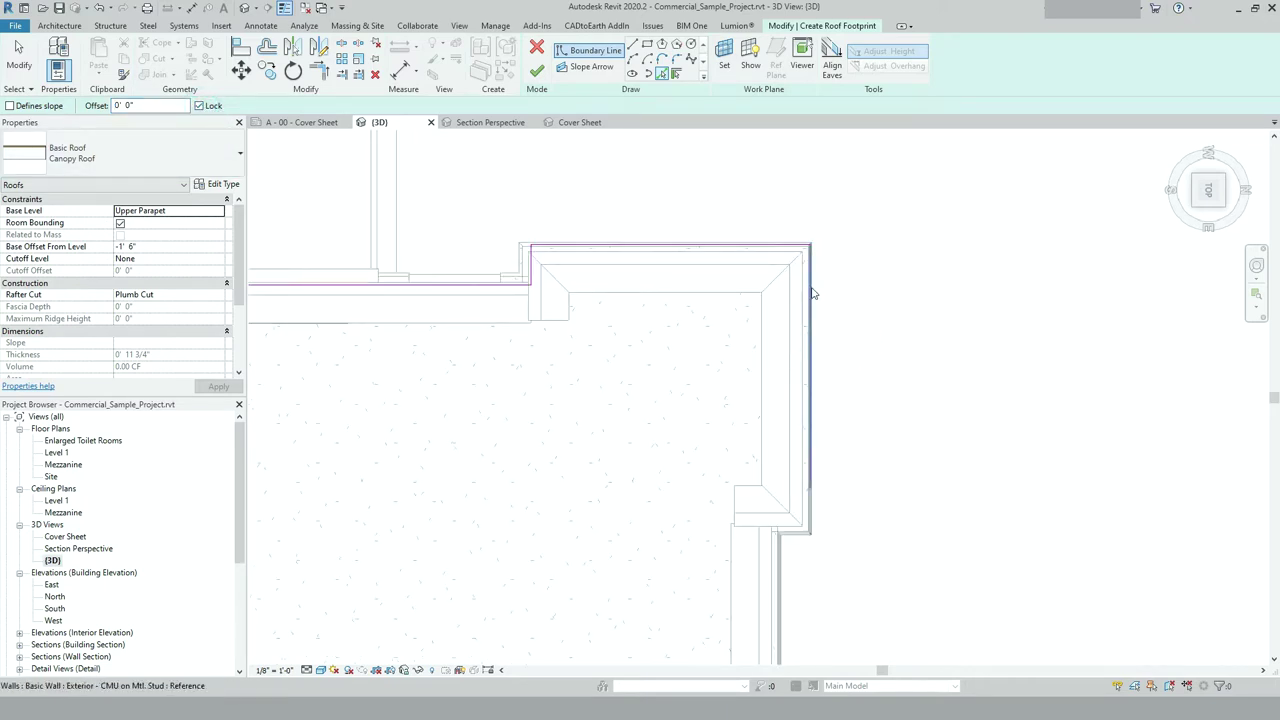
{"action": "left_click", "coordinate": [811, 293]}
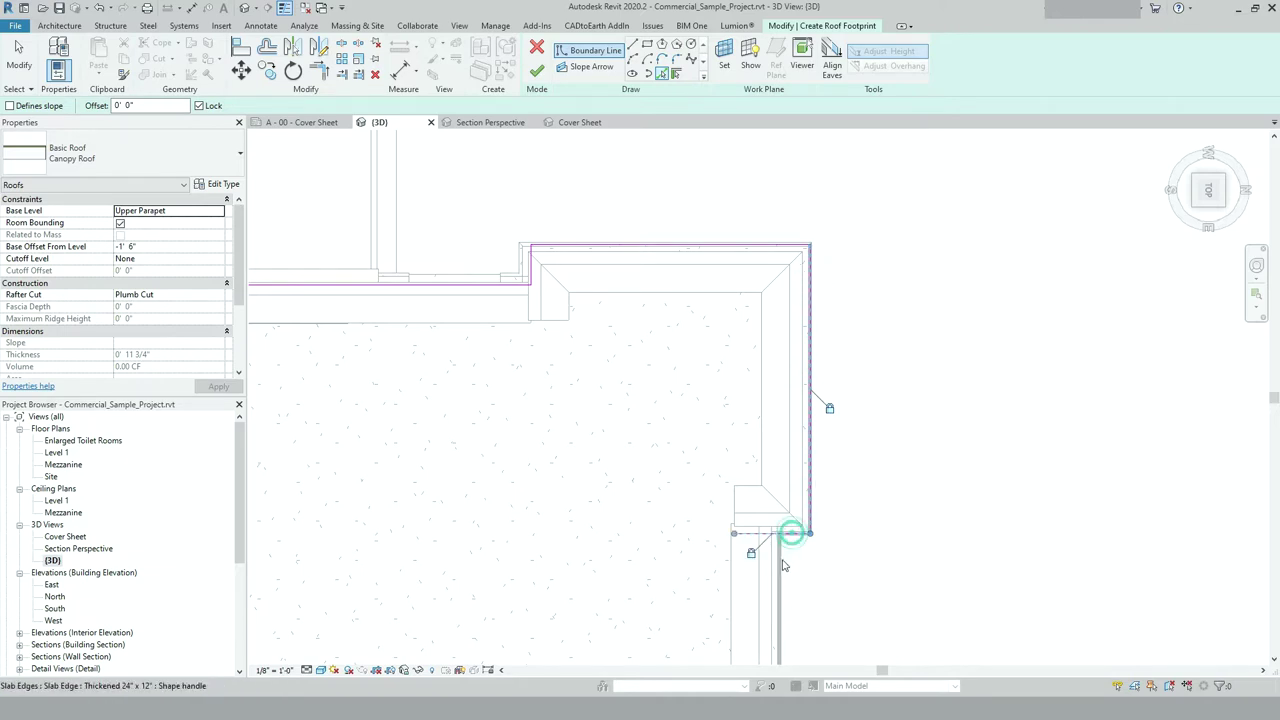
{"action": "left_click", "coordinate": [780, 555]}
{"action": "key", "text": "Escape"}
Step: Join the new right-side boundary lines at their corner with Trim/Extend (TR)
{"action": "key", "text": "t"}
{"action": "key", "text": "r"}
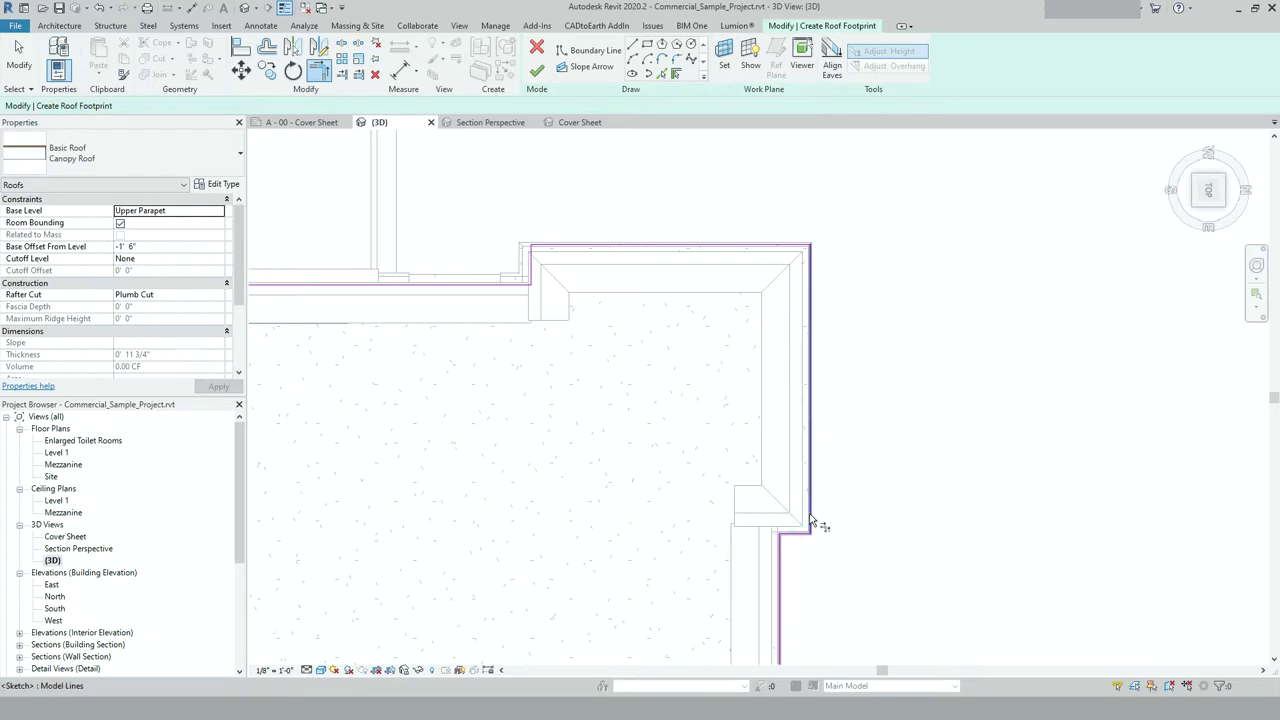
{"action": "scroll", "coordinate": [800, 210], "scroll_direction": "down", "scroll_amount": 5}
{"action": "scroll", "coordinate": [771, 194], "scroll_direction": "down", "scroll_amount": 4}
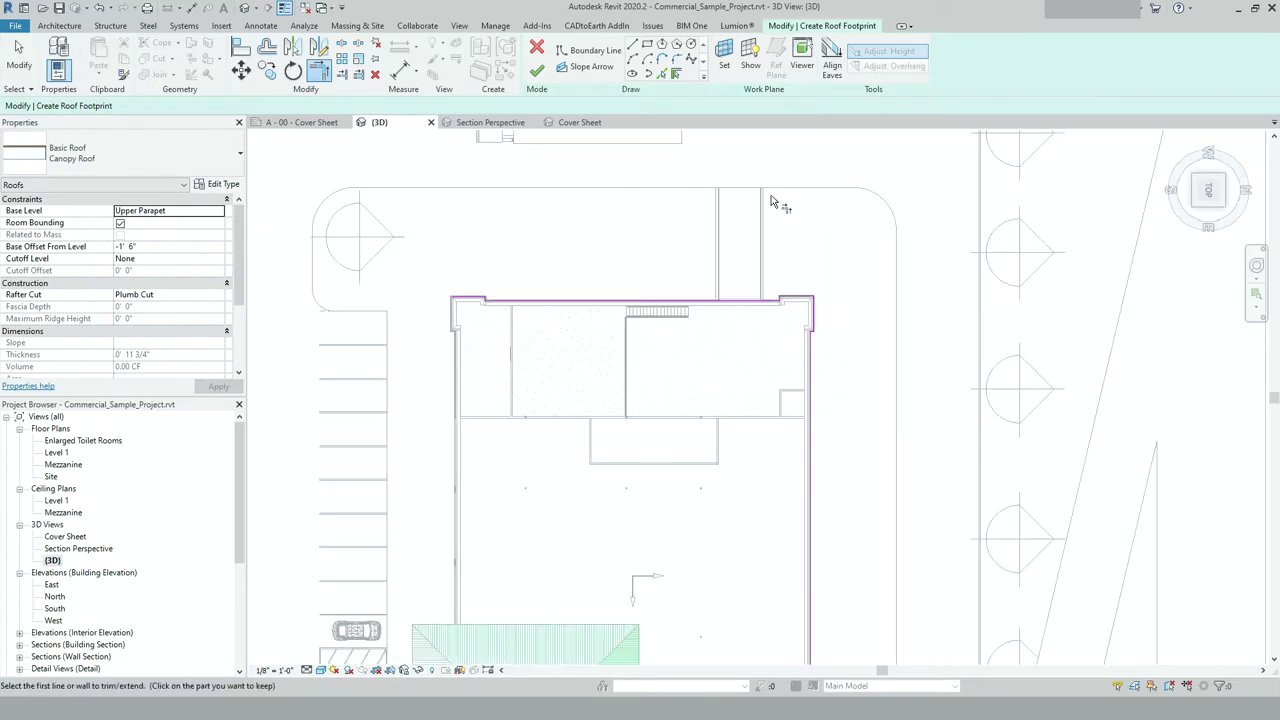
{"action": "scroll", "coordinate": [691, 543], "scroll_direction": "up", "scroll_amount": 3}
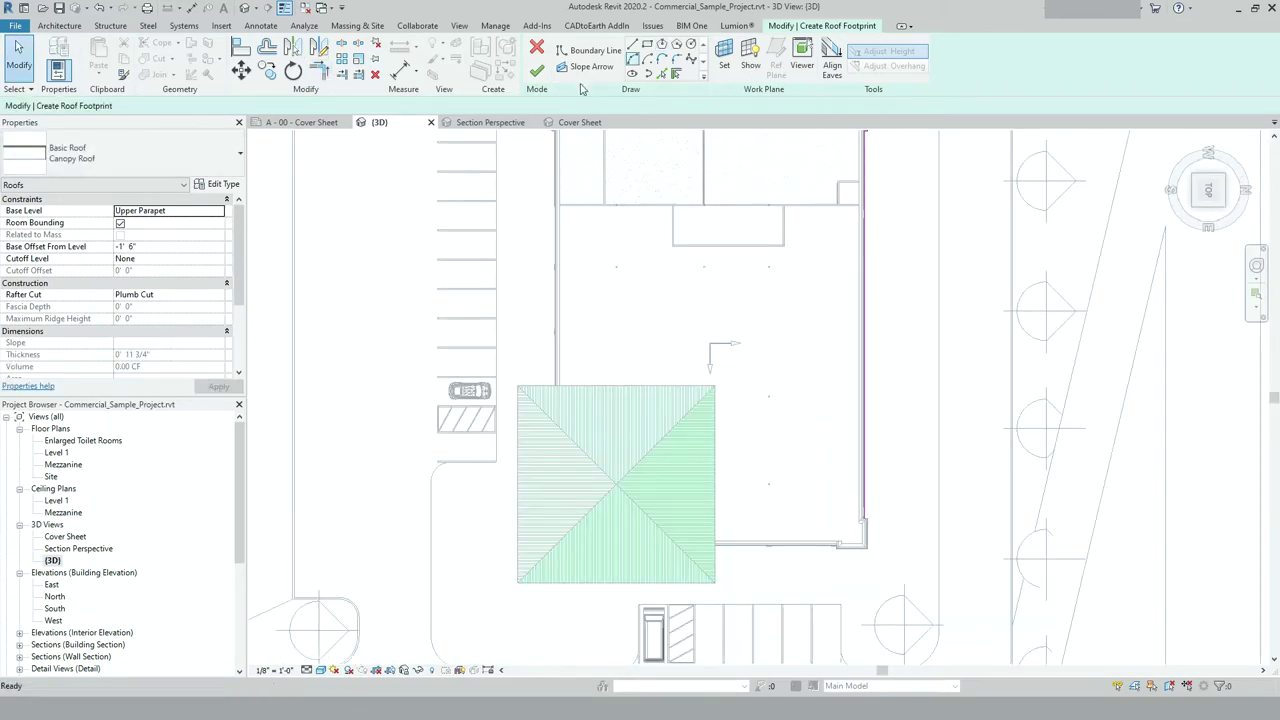
{"action": "left_click", "coordinate": [632, 46]}
{"action": "scroll", "coordinate": [885, 567], "scroll_direction": "up", "scroll_amount": 2}
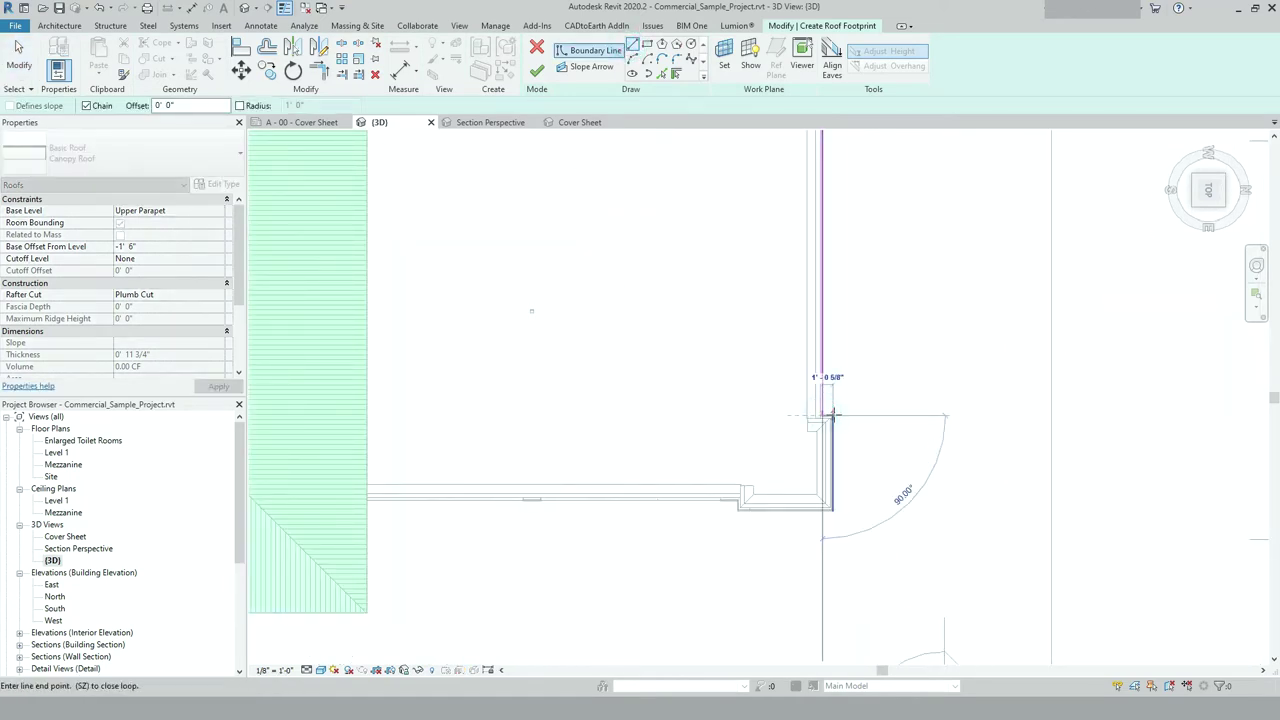
Step: Draw boundary lines down from the wall corner and 33'-6" across to the canopy edge
{"action": "left_click", "coordinate": [832, 414]}
{"action": "left_click", "coordinate": [832, 510]}
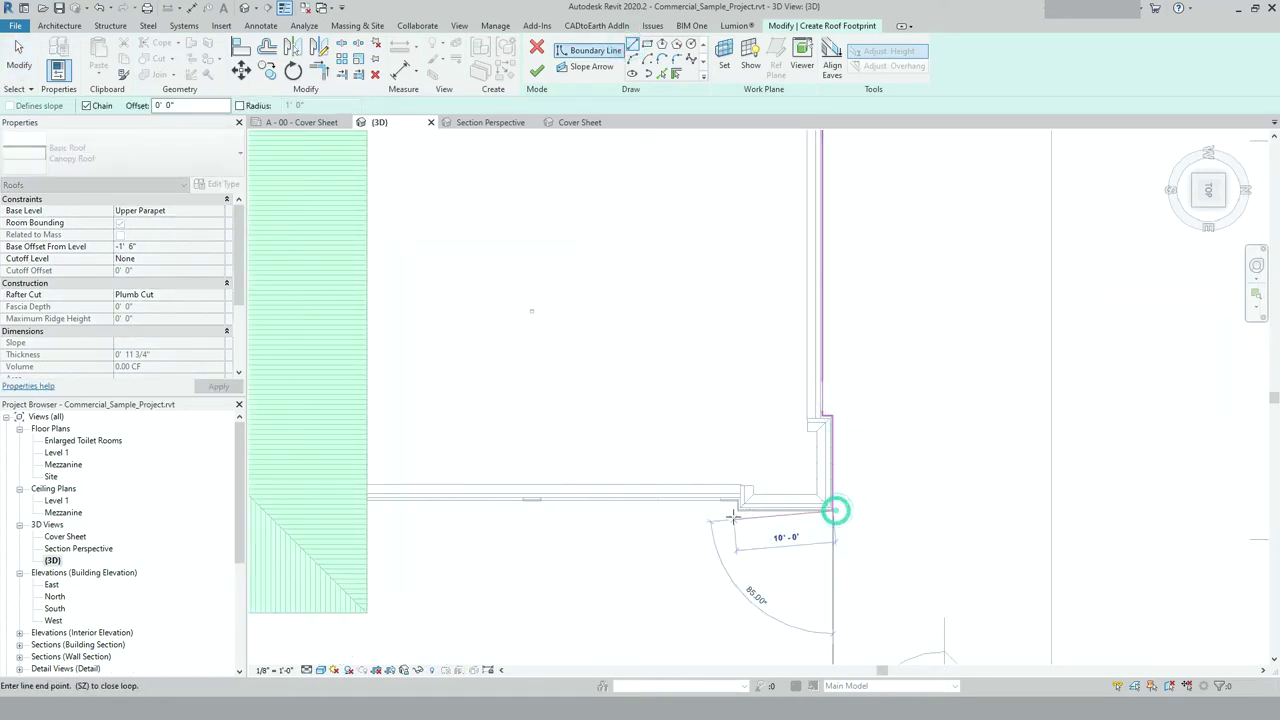
{"action": "left_click", "coordinate": [737, 507]}
{"action": "left_click", "coordinate": [737, 502]}
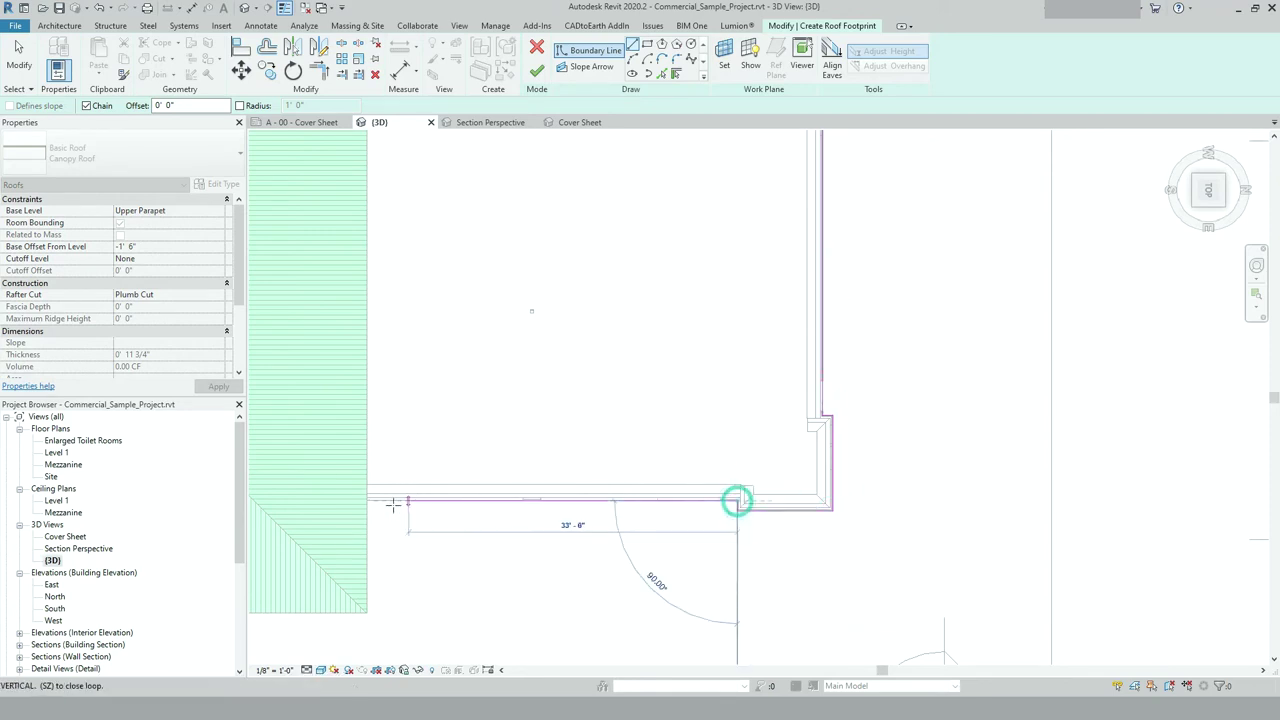
{"action": "left_click", "coordinate": [368, 500]}
{"action": "scroll", "coordinate": [566, 514], "scroll_direction": "down", "scroll_amount": 2}
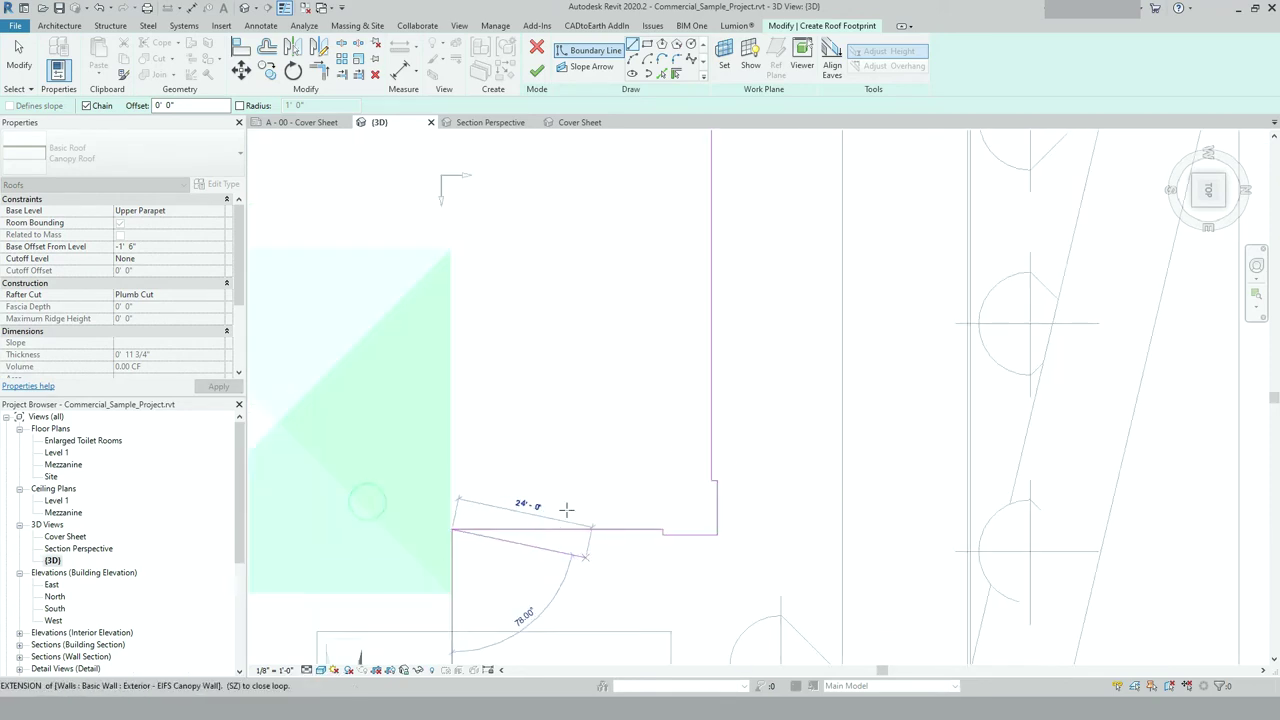
Step: Continue the boundary up the canopy, 50'-0" across the top, and close the loop at the start
{"action": "left_click", "coordinate": [453, 248]}
{"action": "scroll", "coordinate": [449, 249], "scroll_direction": "down", "scroll_amount": 3}
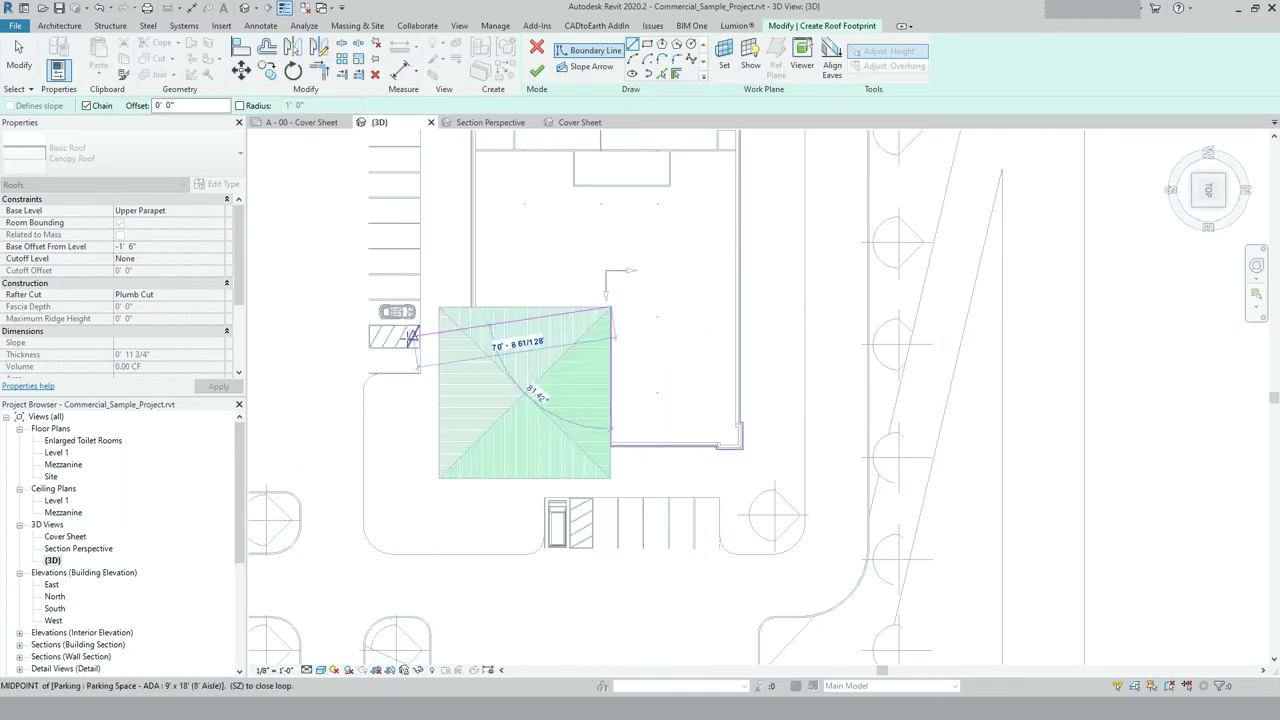
{"action": "scroll", "coordinate": [505, 305], "scroll_direction": "up", "scroll_amount": 2}
{"action": "scroll", "coordinate": [502, 290], "scroll_direction": "up", "scroll_amount": 3}
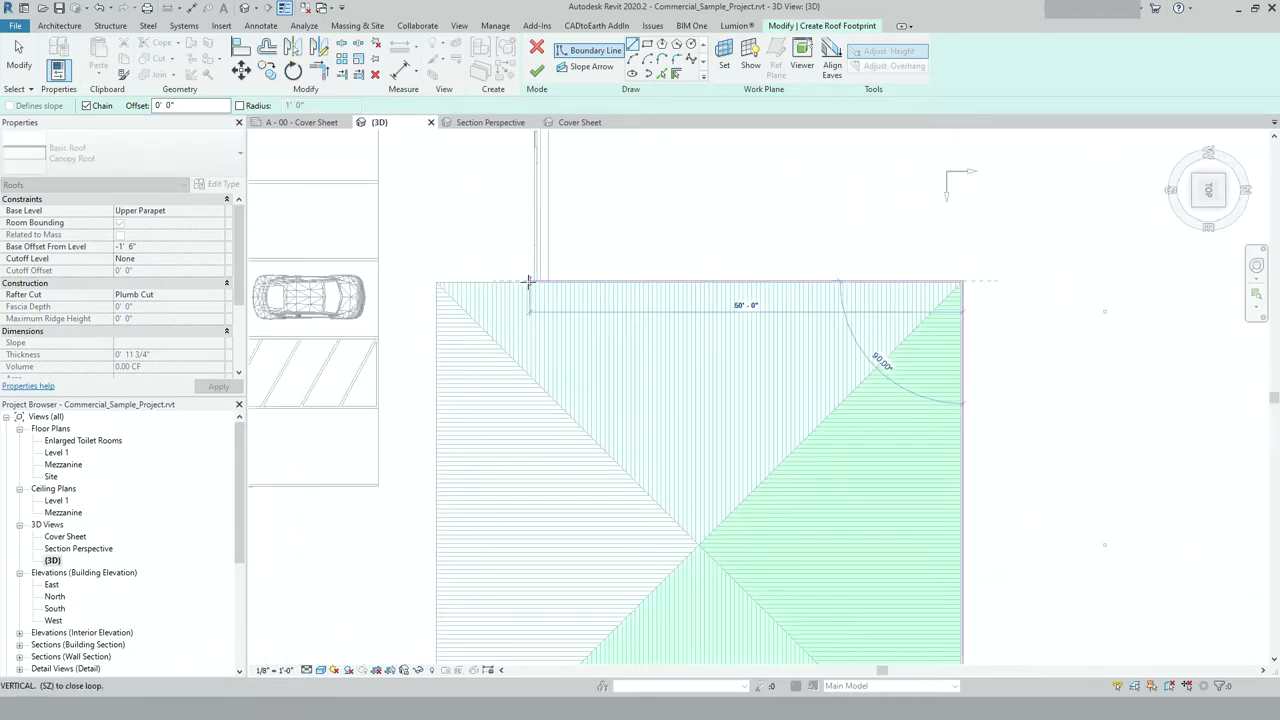
{"action": "left_click", "coordinate": [533, 281]}
{"action": "scroll", "coordinate": [580, 400], "scroll_direction": "down", "scroll_amount": 4}
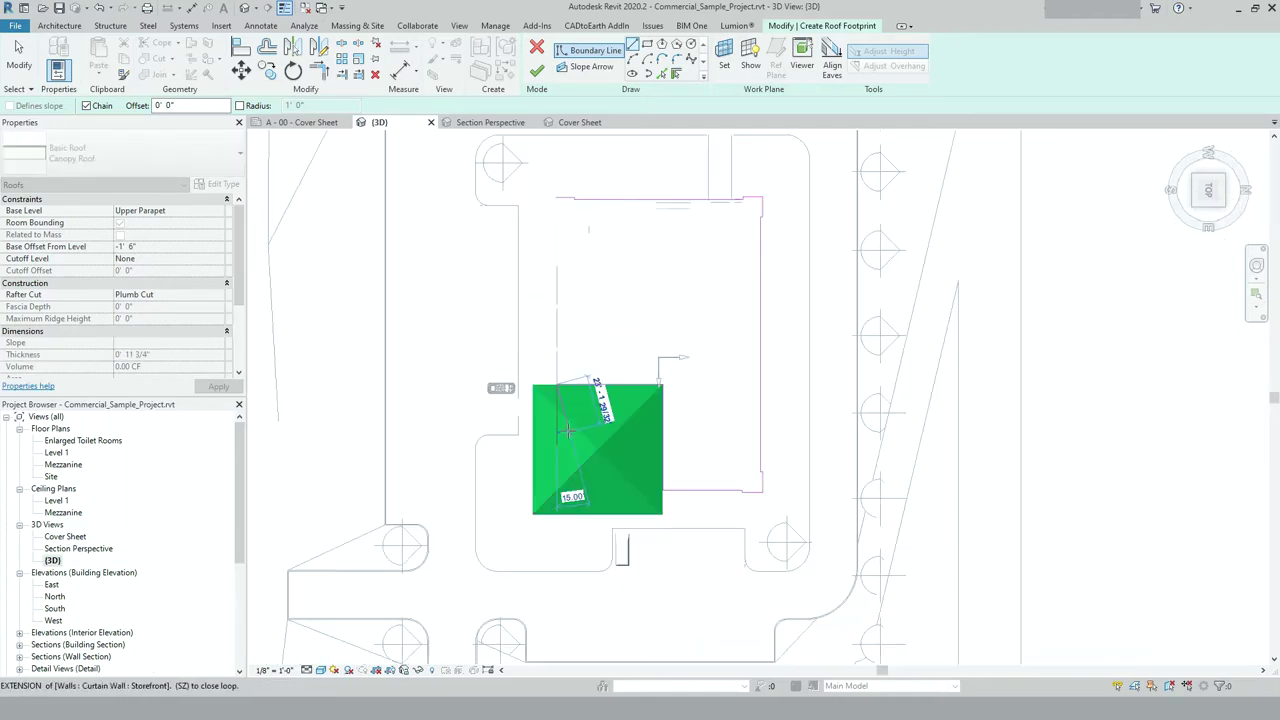
{"action": "scroll", "coordinate": [566, 330], "scroll_direction": "up", "scroll_amount": 2}
{"action": "scroll", "coordinate": [565, 321], "scroll_direction": "up", "scroll_amount": 6}
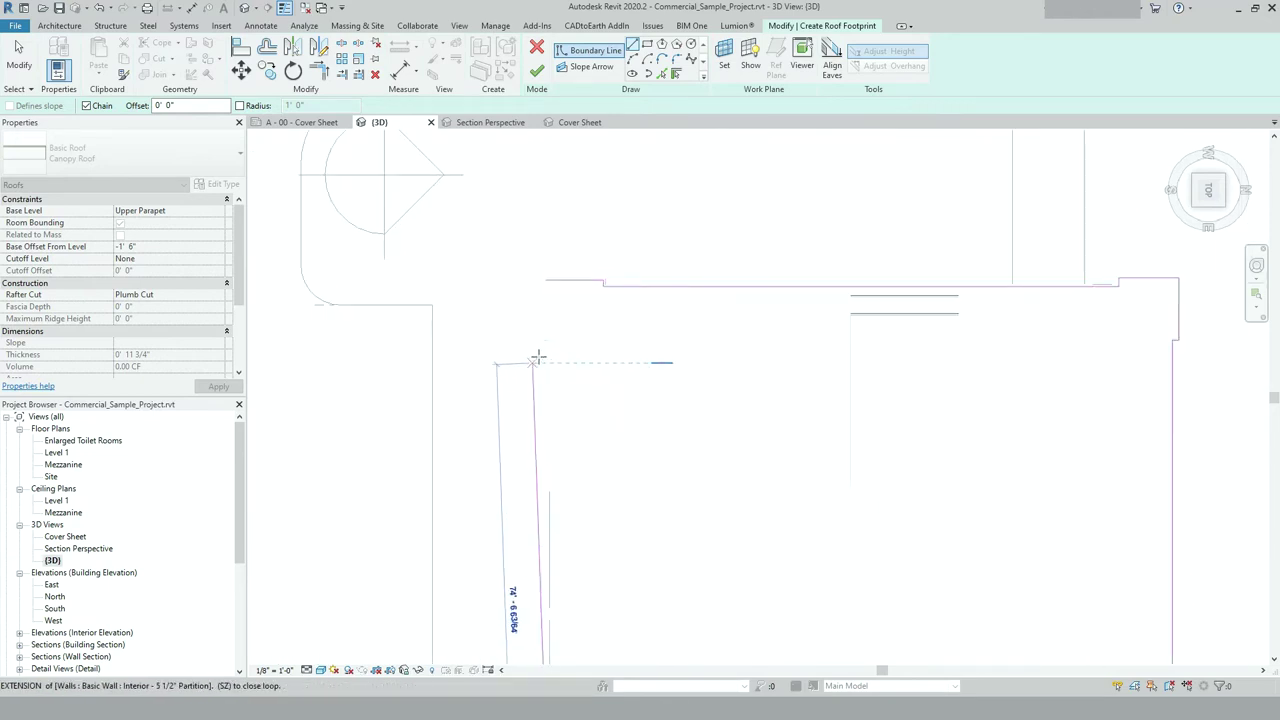
{"action": "left_click", "coordinate": [556, 328]}
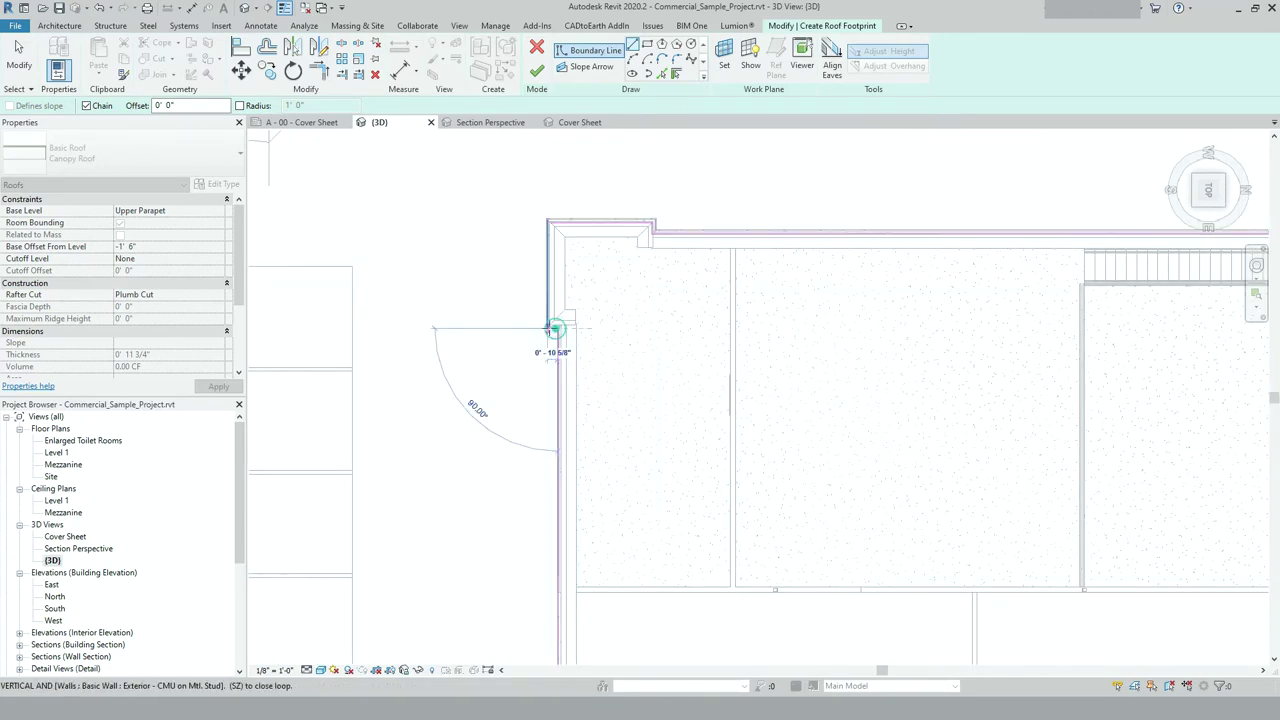
{"action": "left_click", "coordinate": [545, 217]}
{"action": "key", "text": "Escape"}
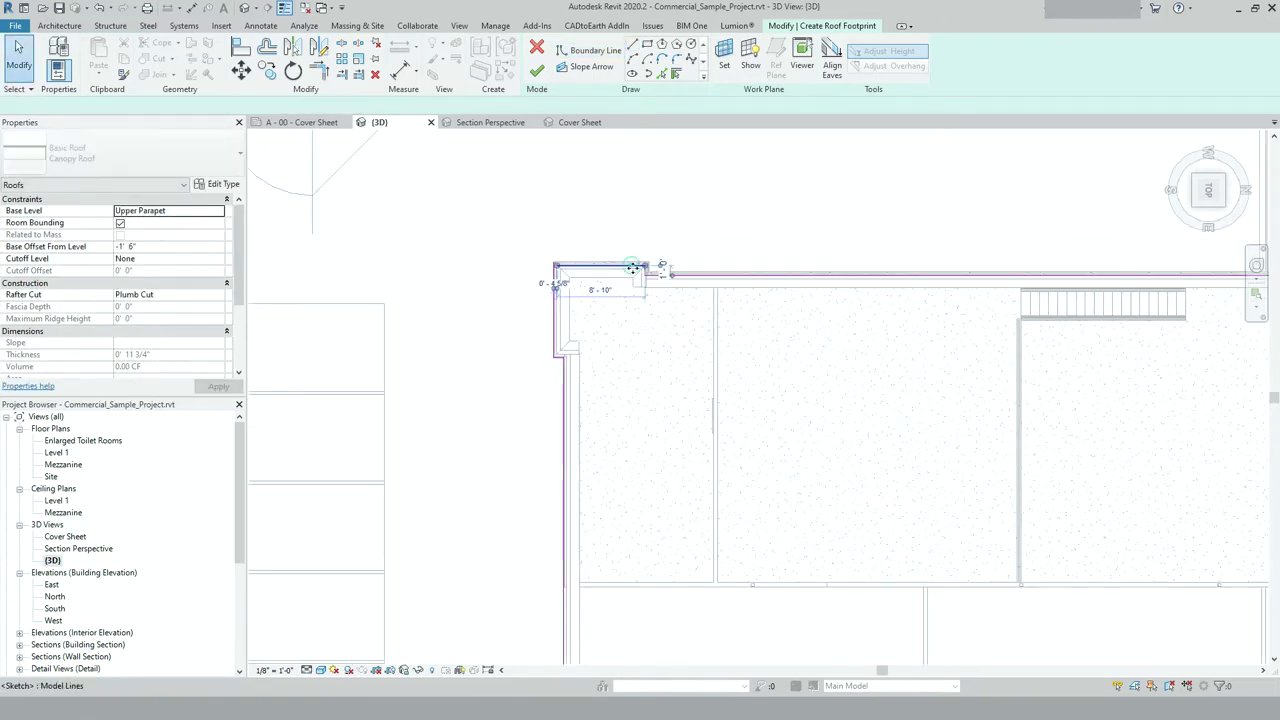
Step: Drag the top, short vertical and long horizontal footprint lines onto the parapet wall faces
{"action": "left_click", "coordinate": [630, 270]}
{"action": "scroll", "coordinate": [600, 280], "scroll_direction": "up", "scroll_amount": 2}
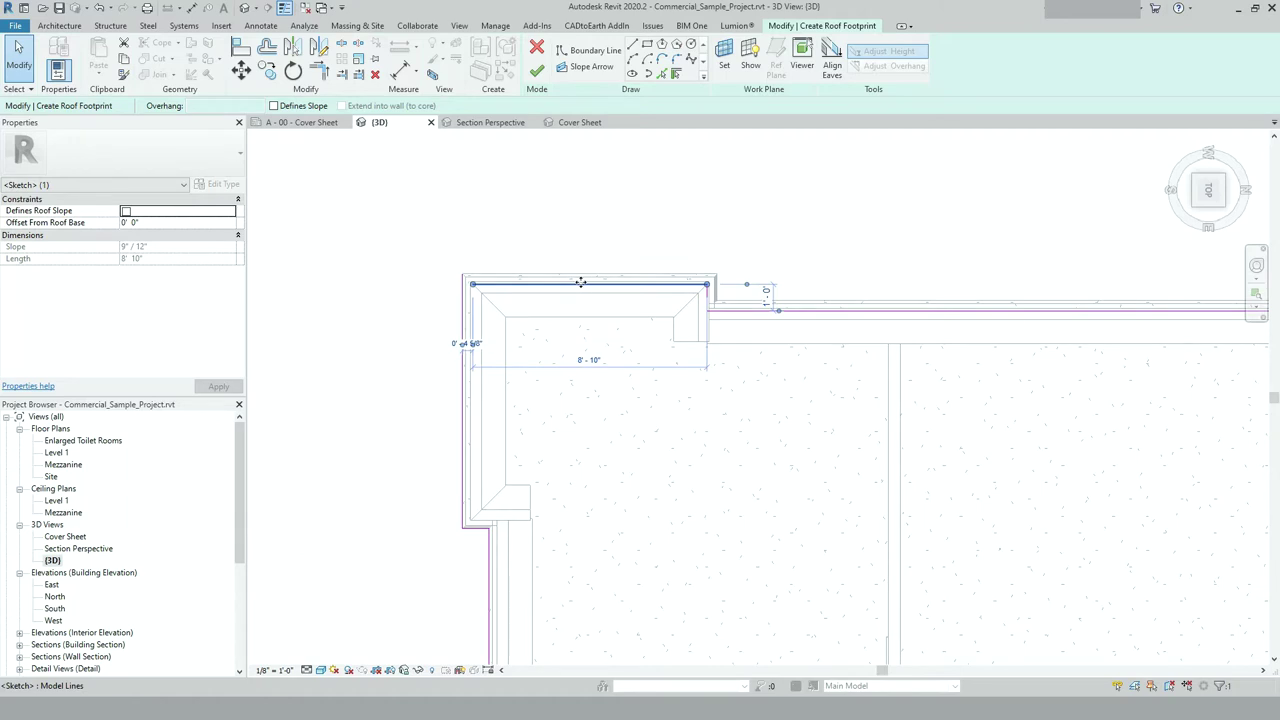
{"action": "left_click_drag", "start_coordinate": [580, 272], "coordinate": [583, 262]}
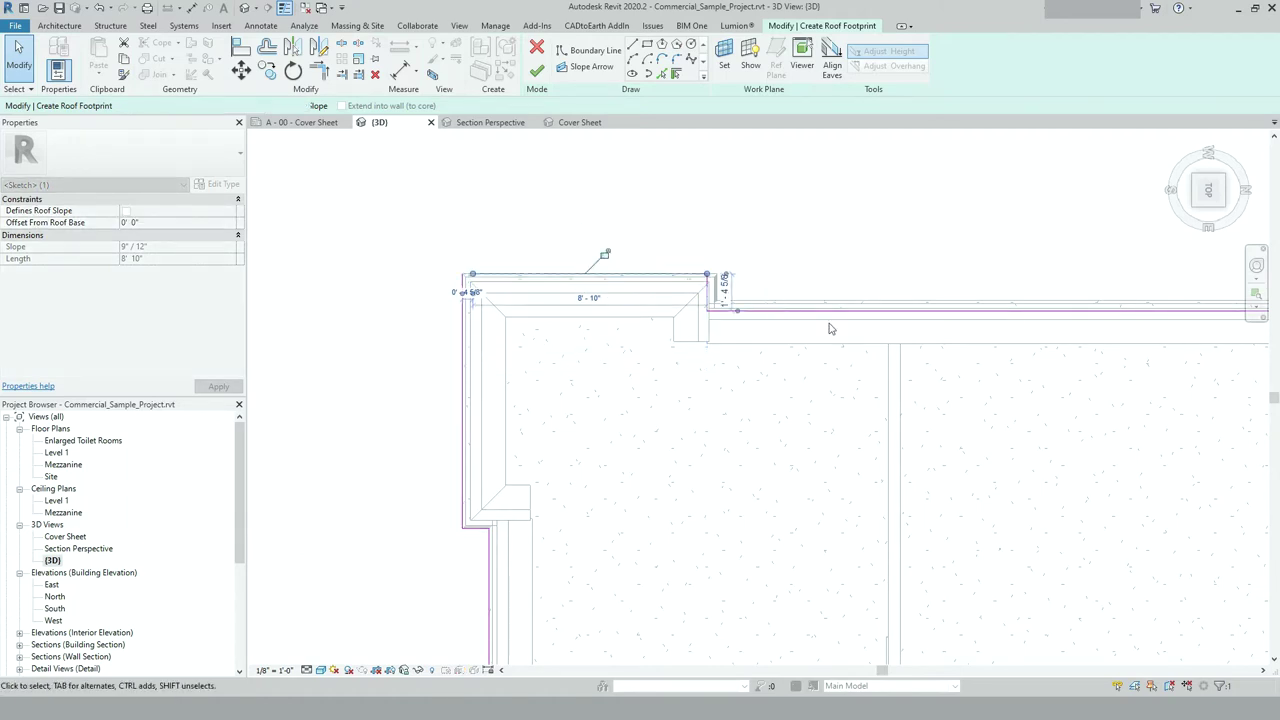
{"action": "left_click", "coordinate": [709, 291]}
{"action": "scroll", "coordinate": [709, 291], "scroll_direction": "up", "scroll_amount": 3}
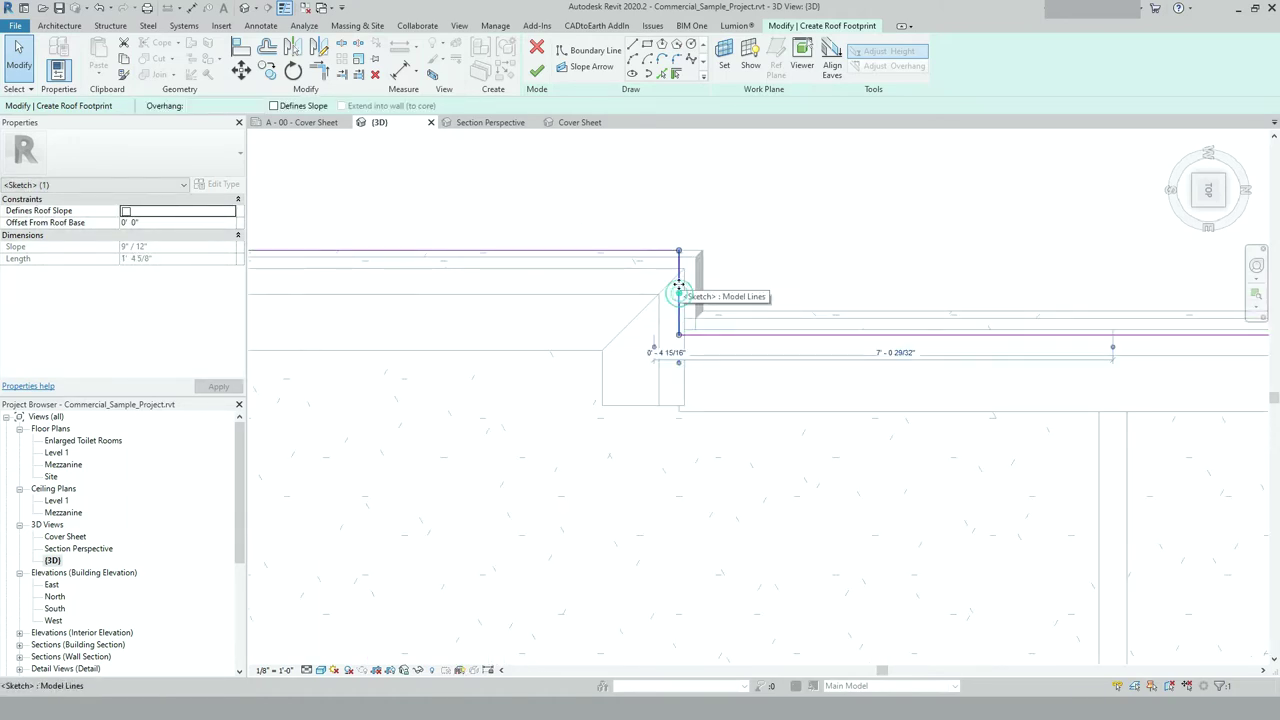
{"action": "left_click_drag", "start_coordinate": [690, 280], "coordinate": [705, 287]}
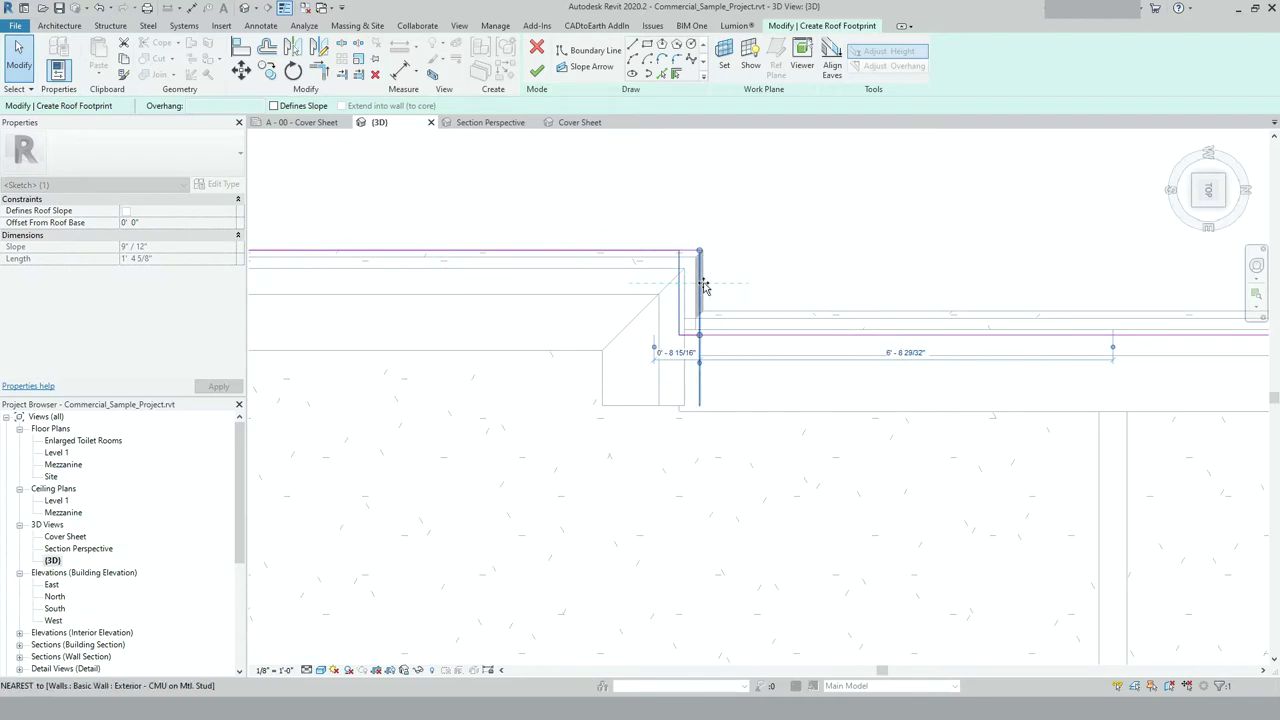
{"action": "left_click_drag", "start_coordinate": [771, 334], "coordinate": [786, 312]}
{"action": "left_click", "coordinate": [814, 283]}
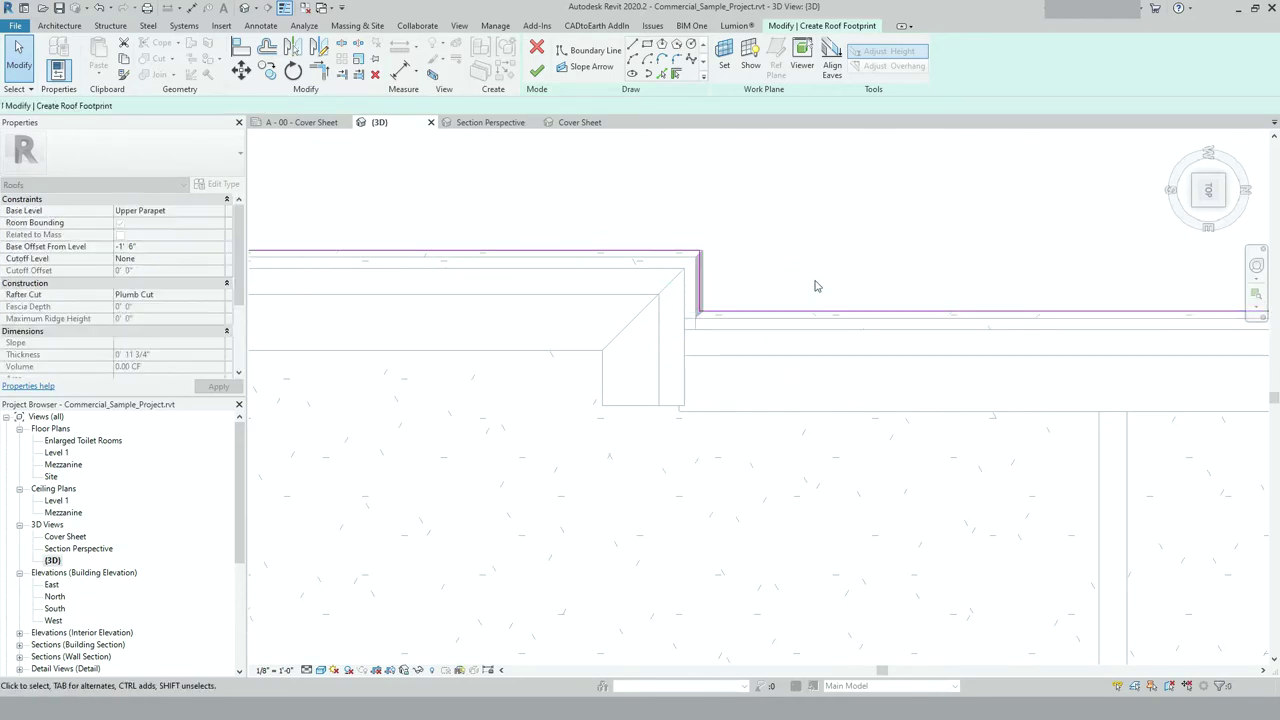
Step: Attempt Trim/Extend to Corner on the short vertical footprint line at the left corner
{"action": "left_click", "coordinate": [697, 292]}
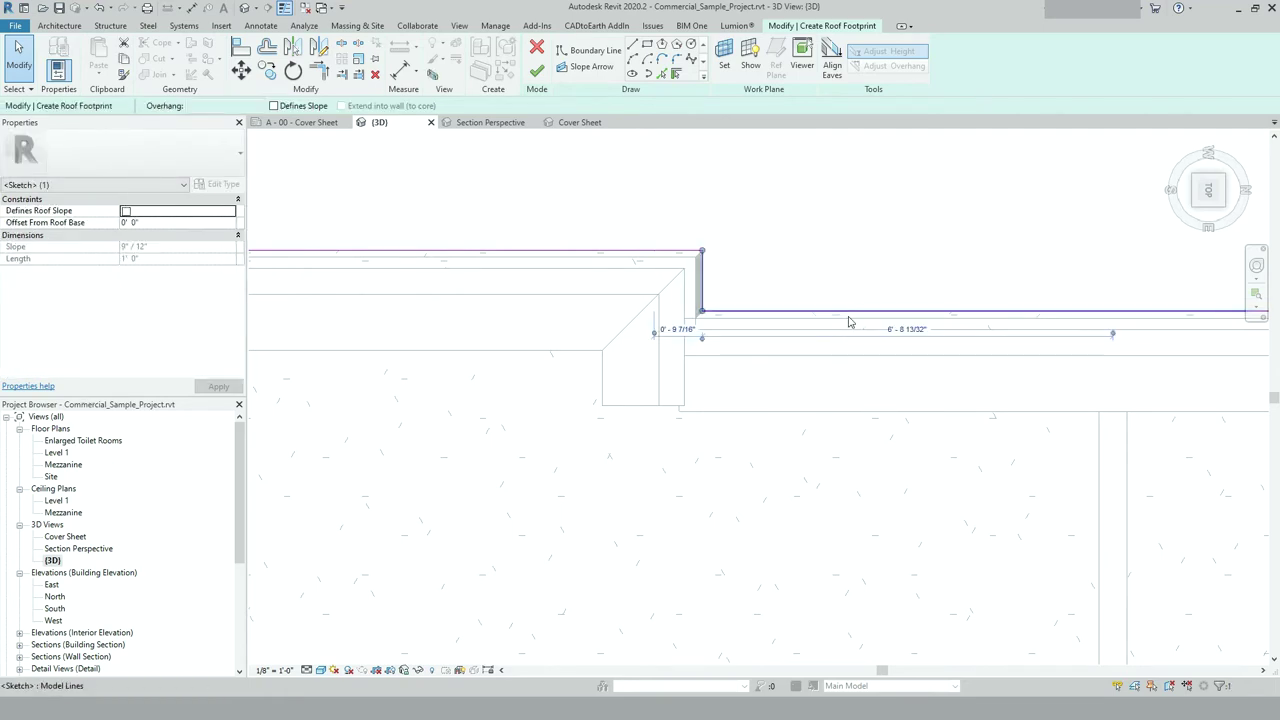
{"action": "mouse_move", "coordinate": [770, 270]}
{"action": "middle_mouse_down"}
{"action": "mouse_move", "coordinate": [983, 354]}
{"action": "mouse_move", "coordinate": [649, 320]}
{"action": "middle_mouse_up"}
{"action": "key", "text": "Escape"}
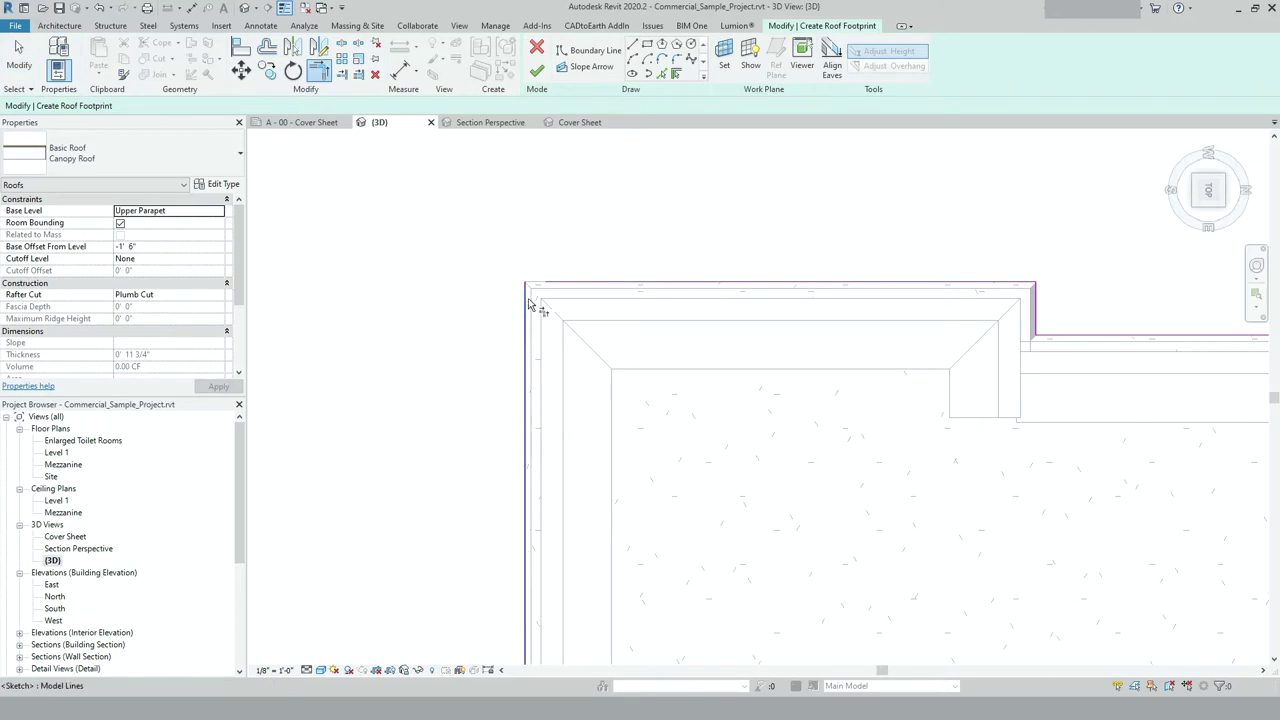
{"action": "scroll", "coordinate": [514, 366], "scroll_direction": "down", "scroll_amount": 5}
{"action": "scroll", "coordinate": [537, 366], "scroll_direction": "down", "scroll_amount": 2}
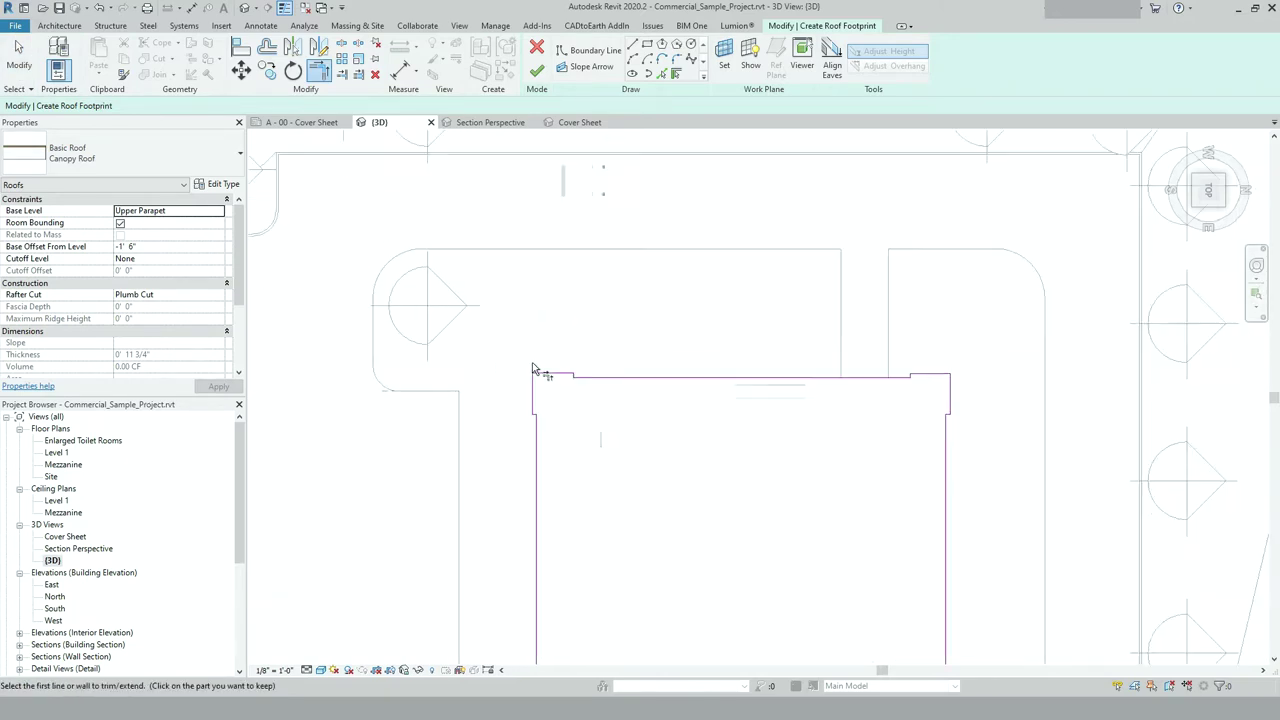
{"action": "scroll", "coordinate": [837, 371], "scroll_direction": "down", "scroll_amount": 1}
{"action": "scroll", "coordinate": [837, 371], "scroll_direction": "up", "scroll_amount": 2}
{"action": "scroll", "coordinate": [844, 428], "scroll_direction": "up", "scroll_amount": 2}
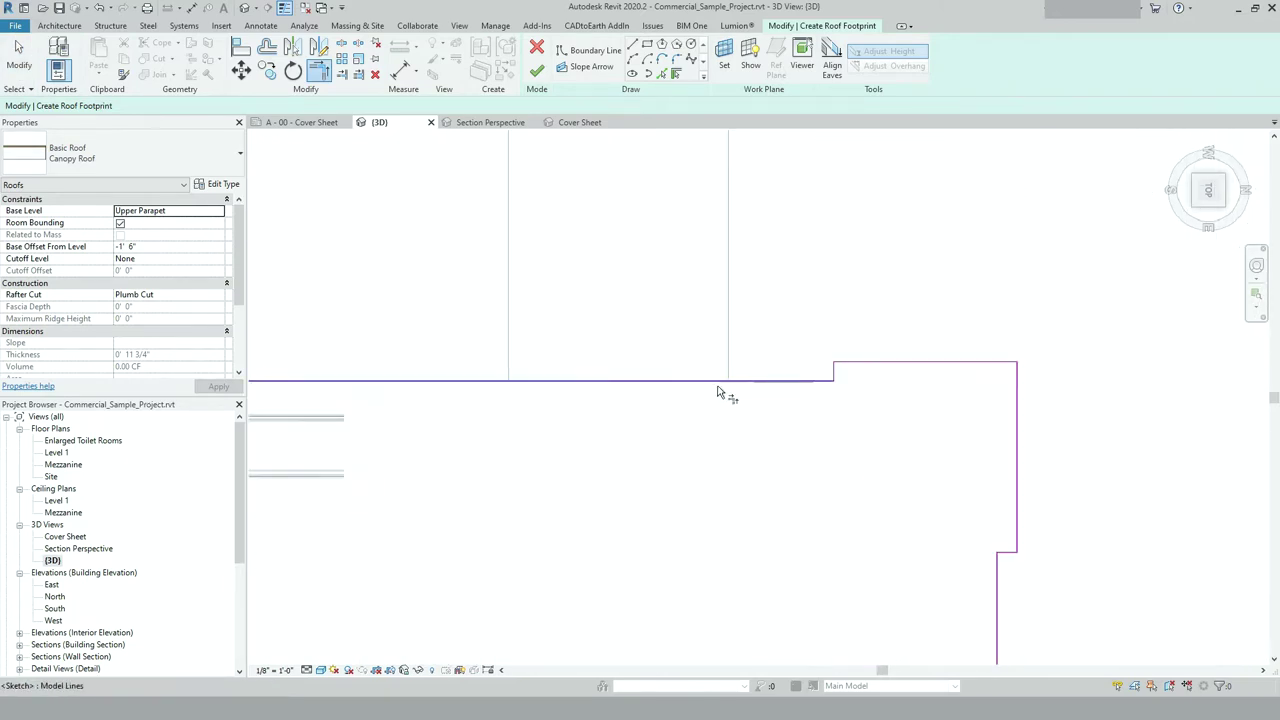
{"action": "key", "text": "Escape"}
Step: Shift the right-corner vertical line onto the parapet and choose Remove Constraints in the error
{"action": "left_click", "coordinate": [833, 380]}
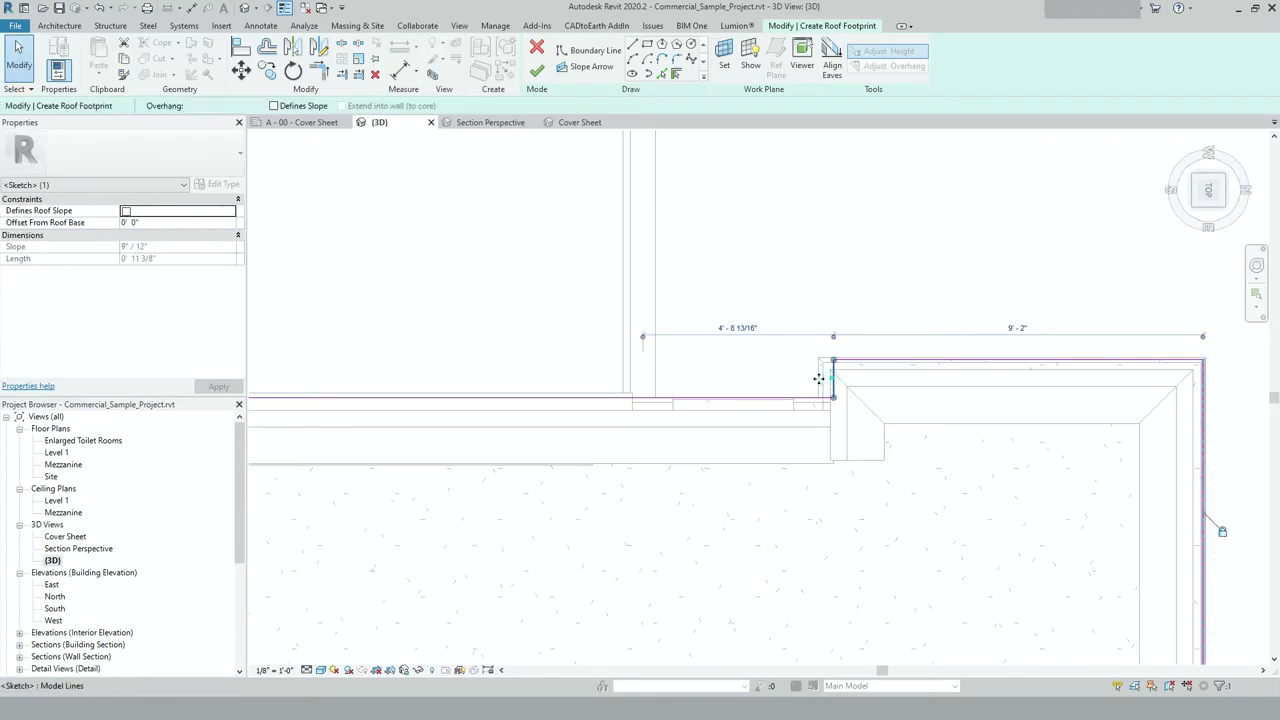
{"action": "left_click_drag", "start_coordinate": [823, 374], "coordinate": [803, 386]}
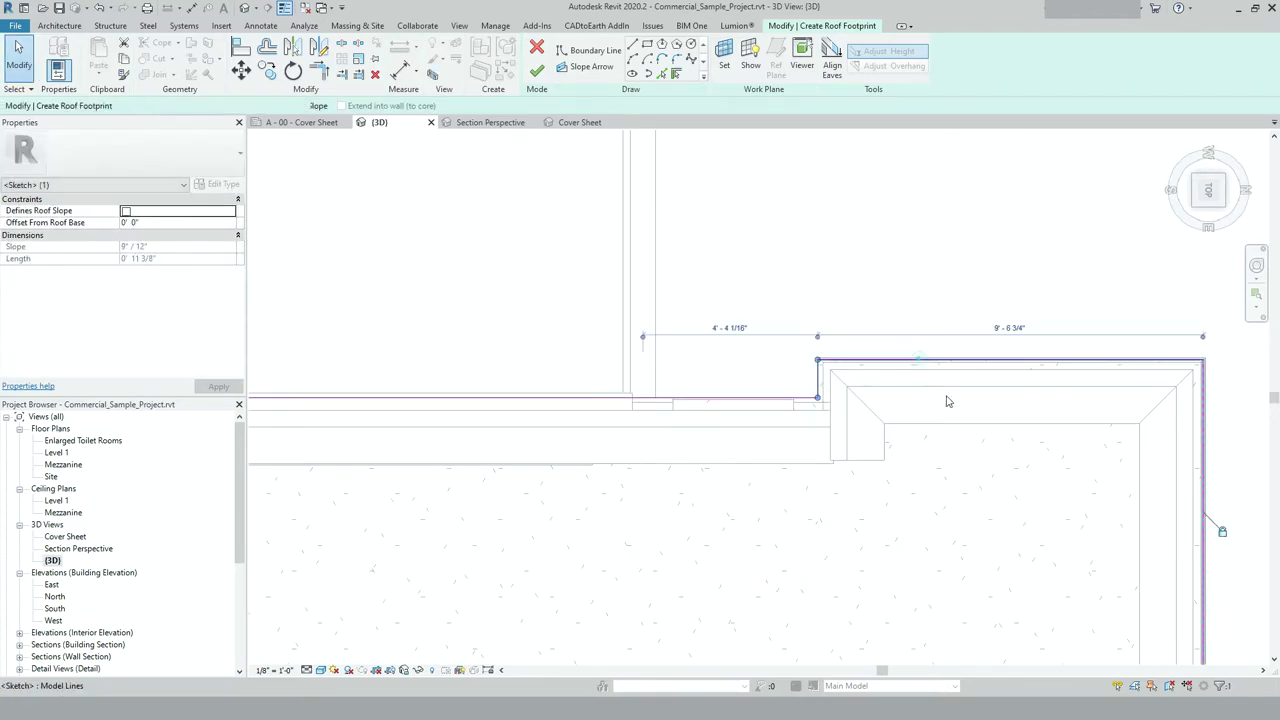
{"action": "left_click", "coordinate": [917, 360]}
{"action": "scroll", "coordinate": [755, 287], "scroll_direction": "down", "scroll_amount": 2}
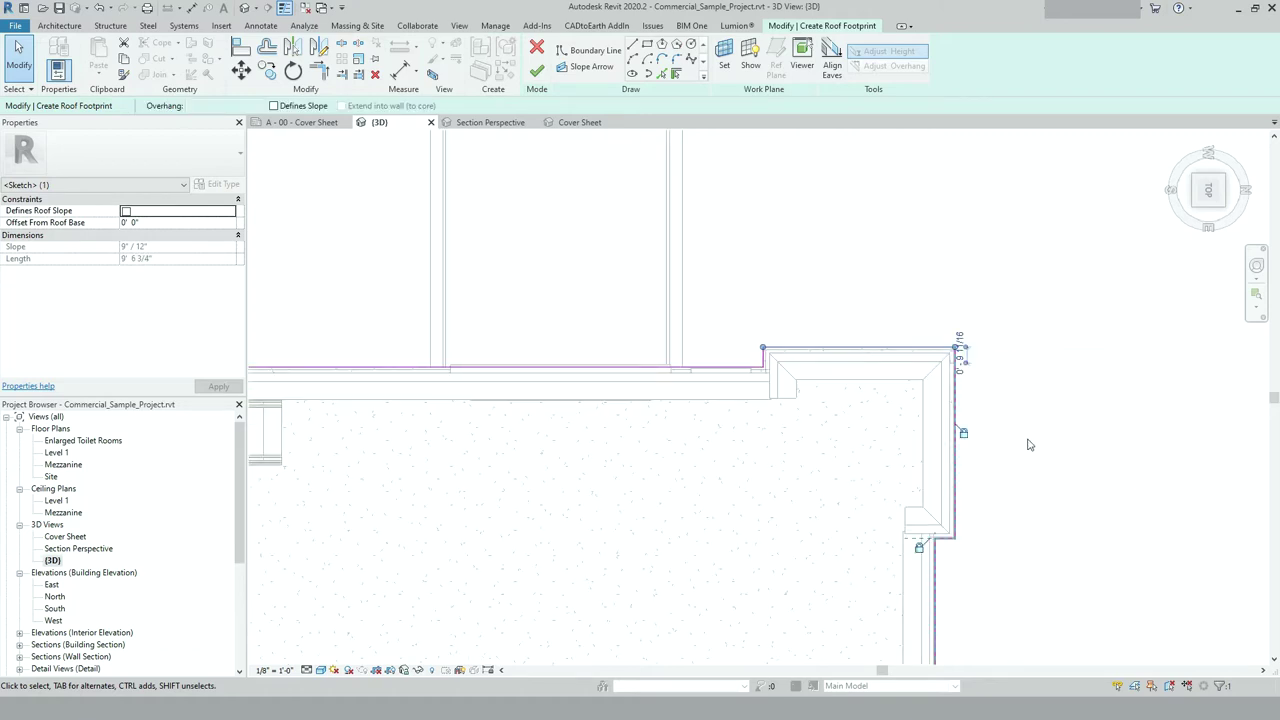
{"action": "scroll", "coordinate": [916, 381], "scroll_direction": "up", "scroll_amount": 2}
{"action": "scroll", "coordinate": [954, 400], "scroll_direction": "up", "scroll_amount": 2}
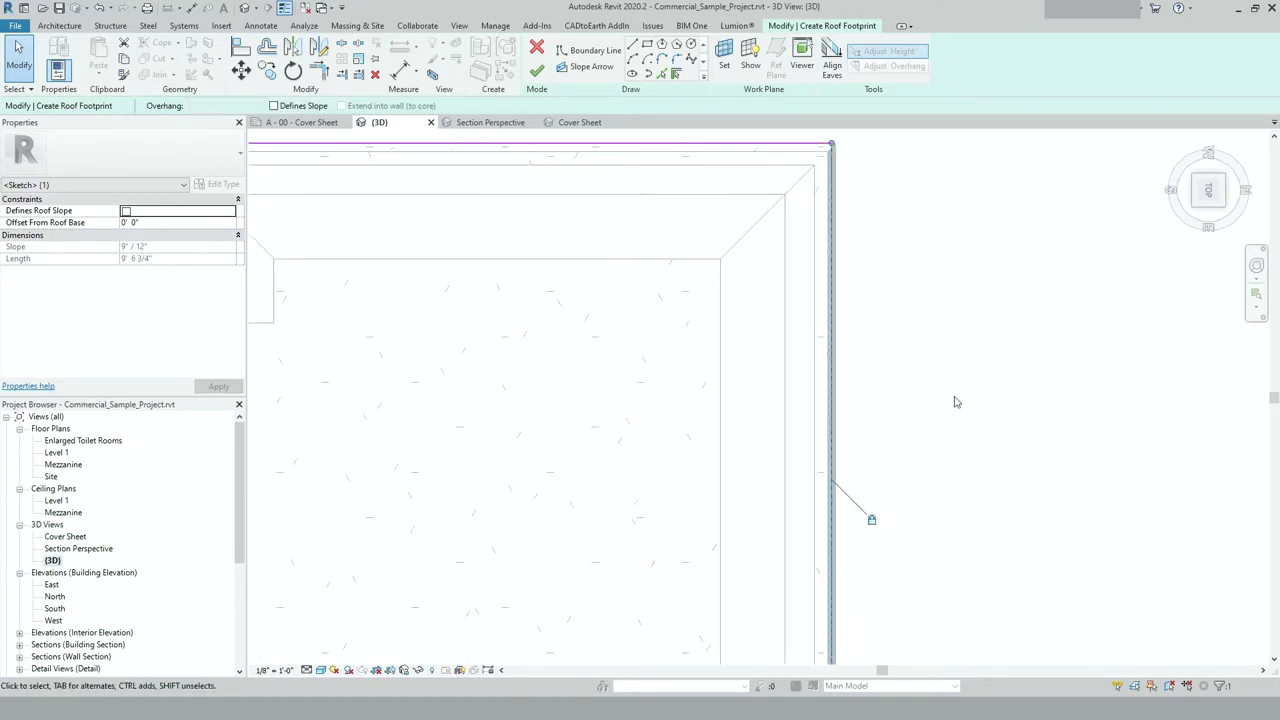
{"action": "left_click", "coordinate": [1037, 676]}
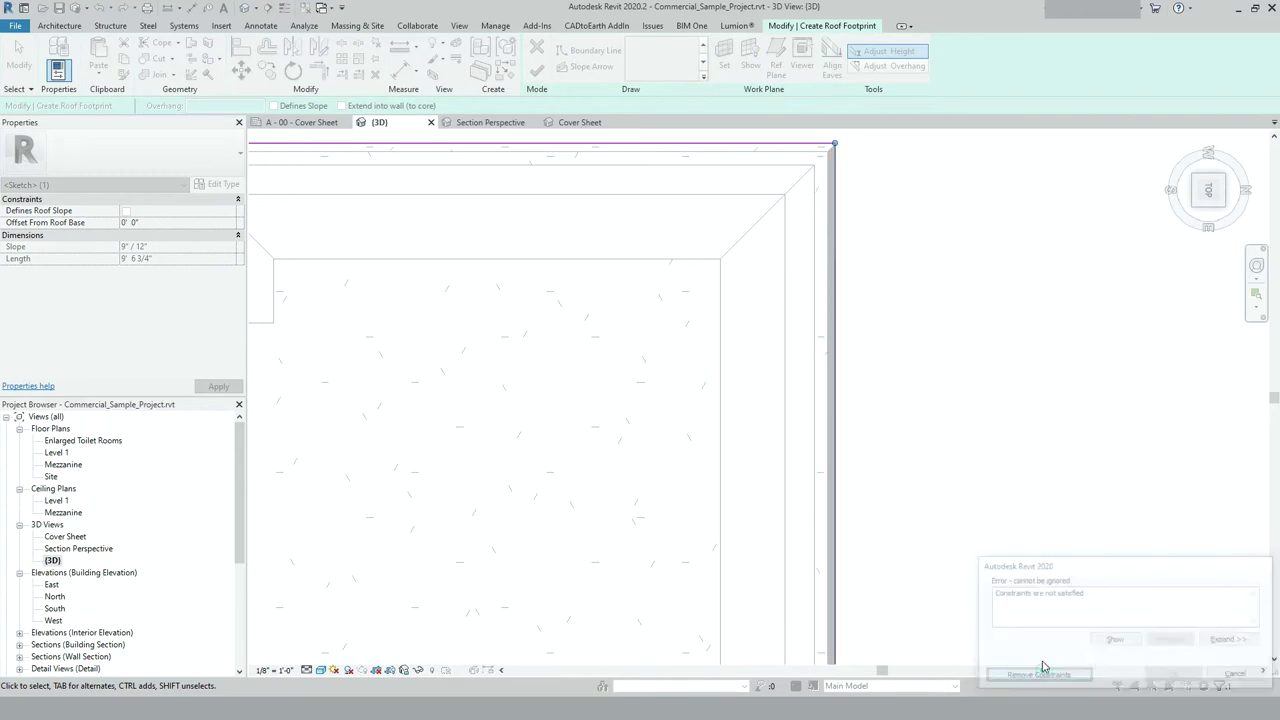
{"action": "scroll", "coordinate": [957, 457], "scroll_direction": "down", "scroll_amount": 3}
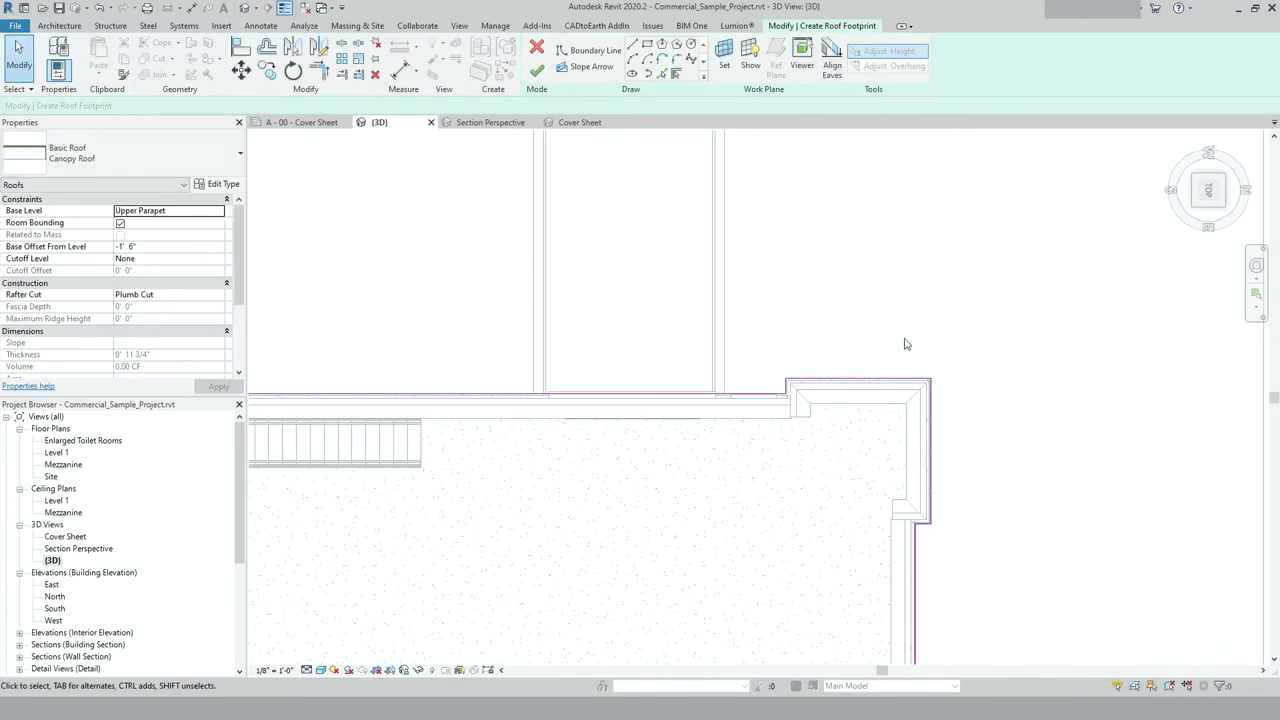
{"action": "scroll", "coordinate": [960, 320], "scroll_direction": "down", "scroll_amount": 5}
{"action": "scroll", "coordinate": [856, 441], "scroll_direction": "down", "scroll_amount": 2}
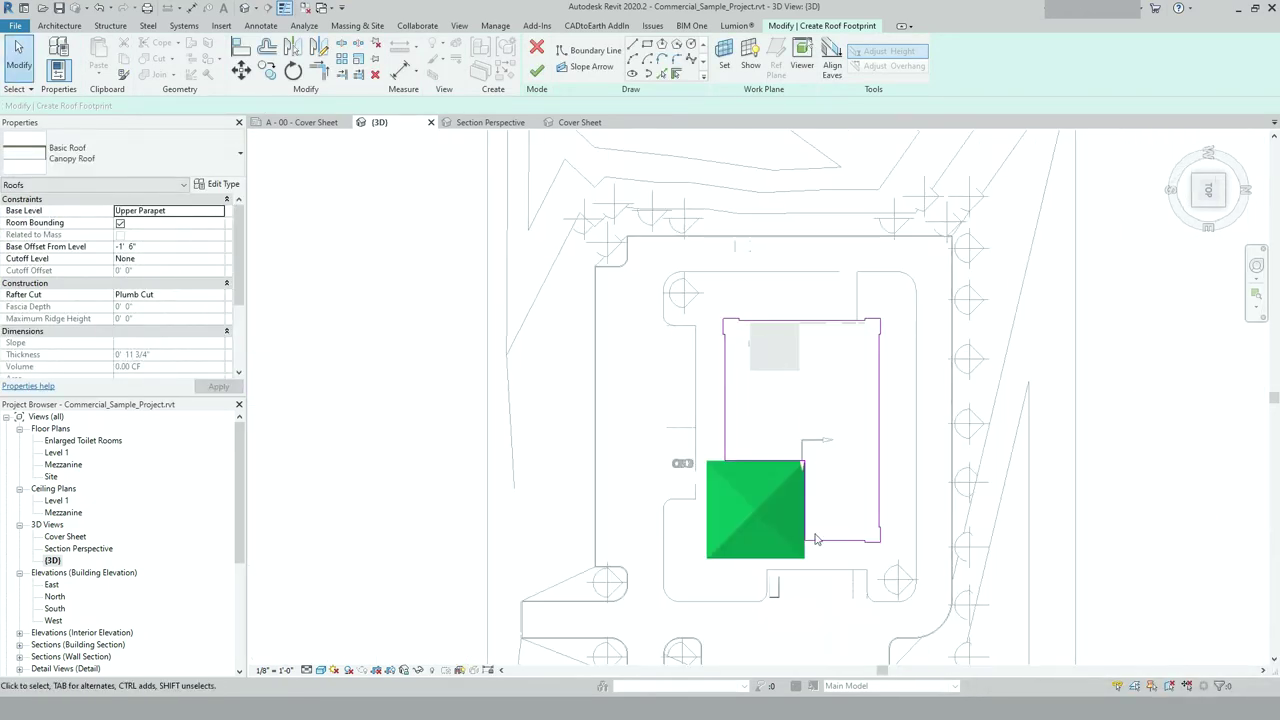
{"action": "scroll", "coordinate": [806, 530], "scroll_direction": "up", "scroll_amount": 8}
{"action": "scroll", "coordinate": [806, 580], "scroll_direction": "up", "scroll_amount": 2}
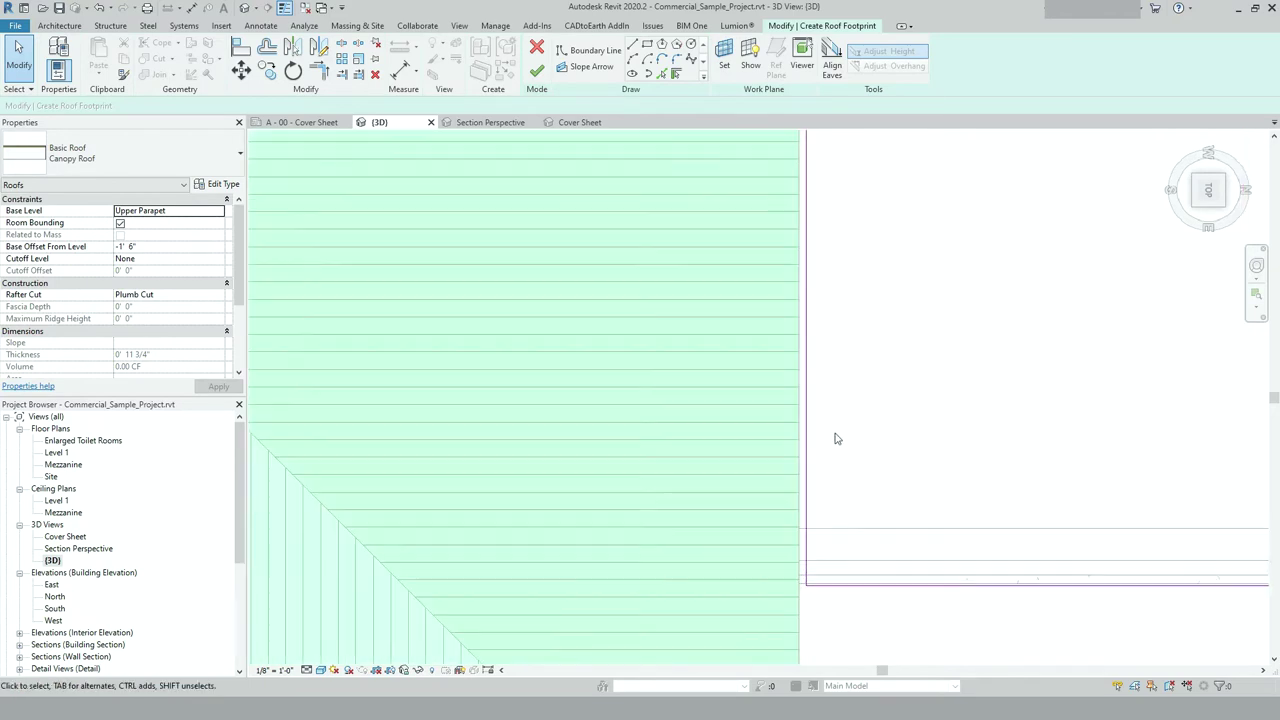
Step: Align the footprint edges to the roof edge with the Align tool
{"action": "left_click", "coordinate": [241, 48]}
{"action": "left_click", "coordinate": [806, 425]}
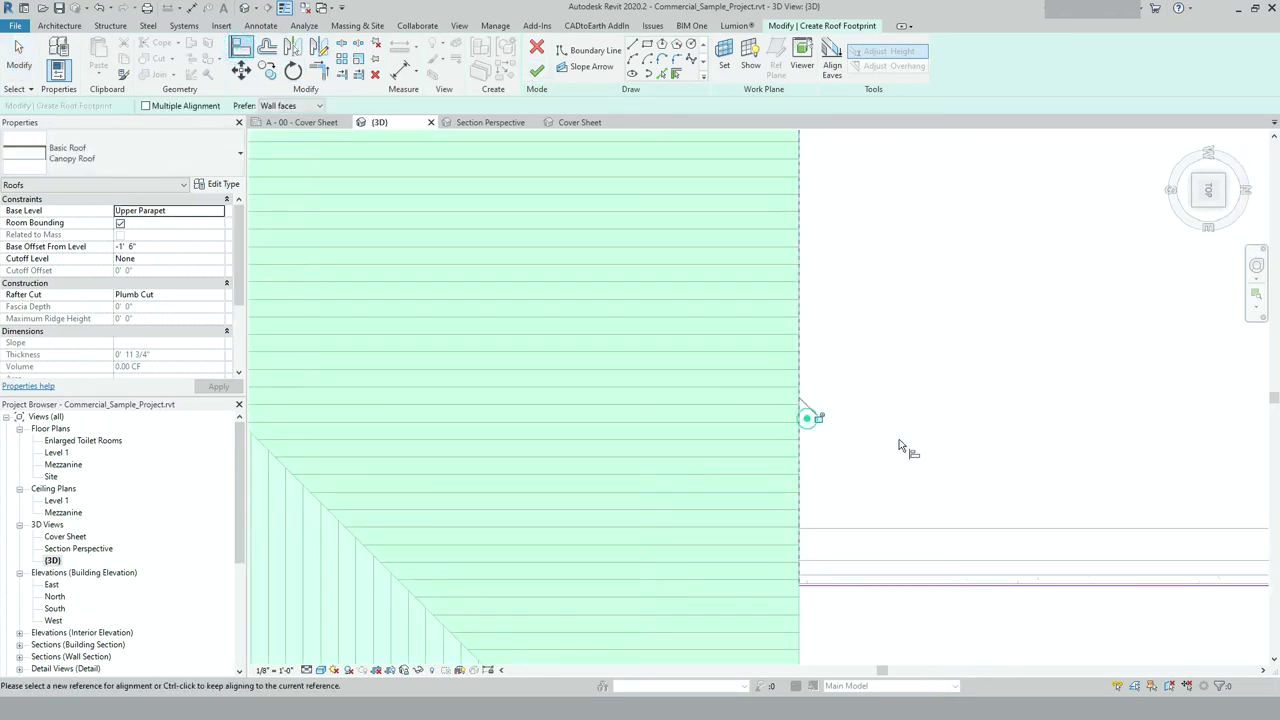
{"action": "scroll", "coordinate": [899, 440], "scroll_direction": "down", "scroll_amount": 6}
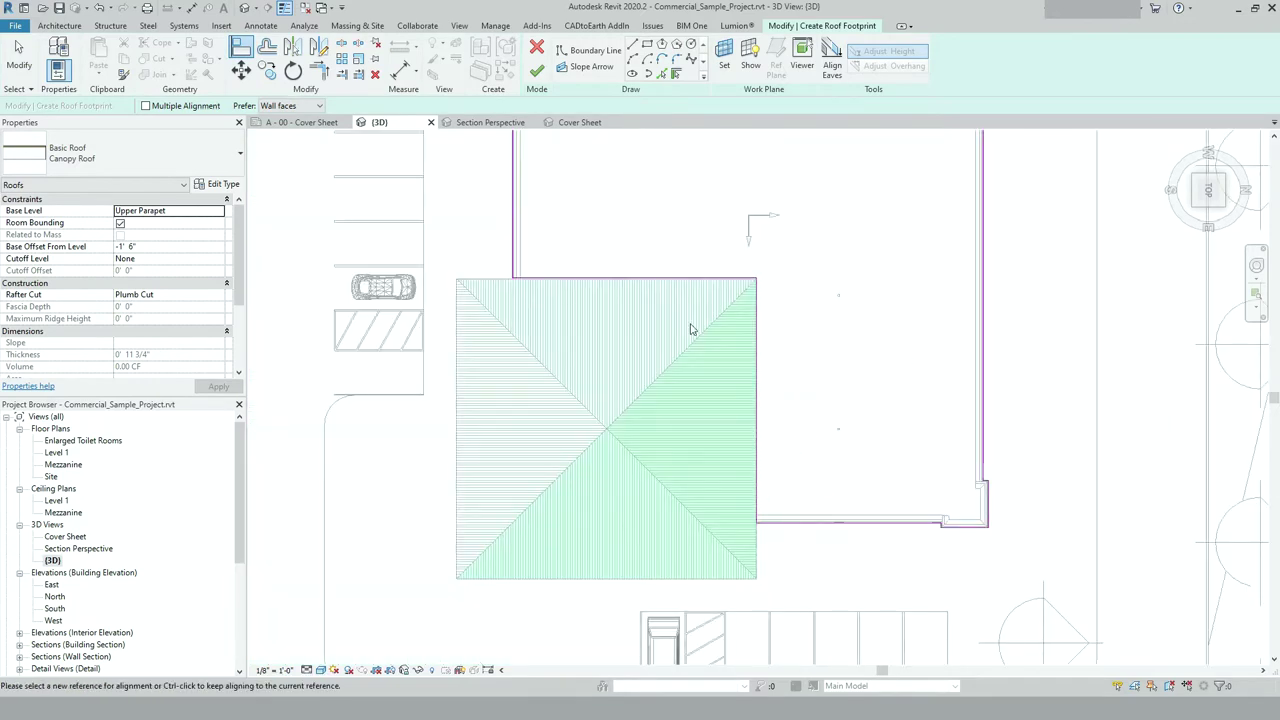
{"action": "key", "text": "Escape"}
{"action": "scroll", "coordinate": [557, 289], "scroll_direction": "up", "scroll_amount": 4}
{"action": "left_click", "coordinate": [241, 50]}
{"action": "scroll", "coordinate": [543, 277], "scroll_direction": "up", "scroll_amount": 3}
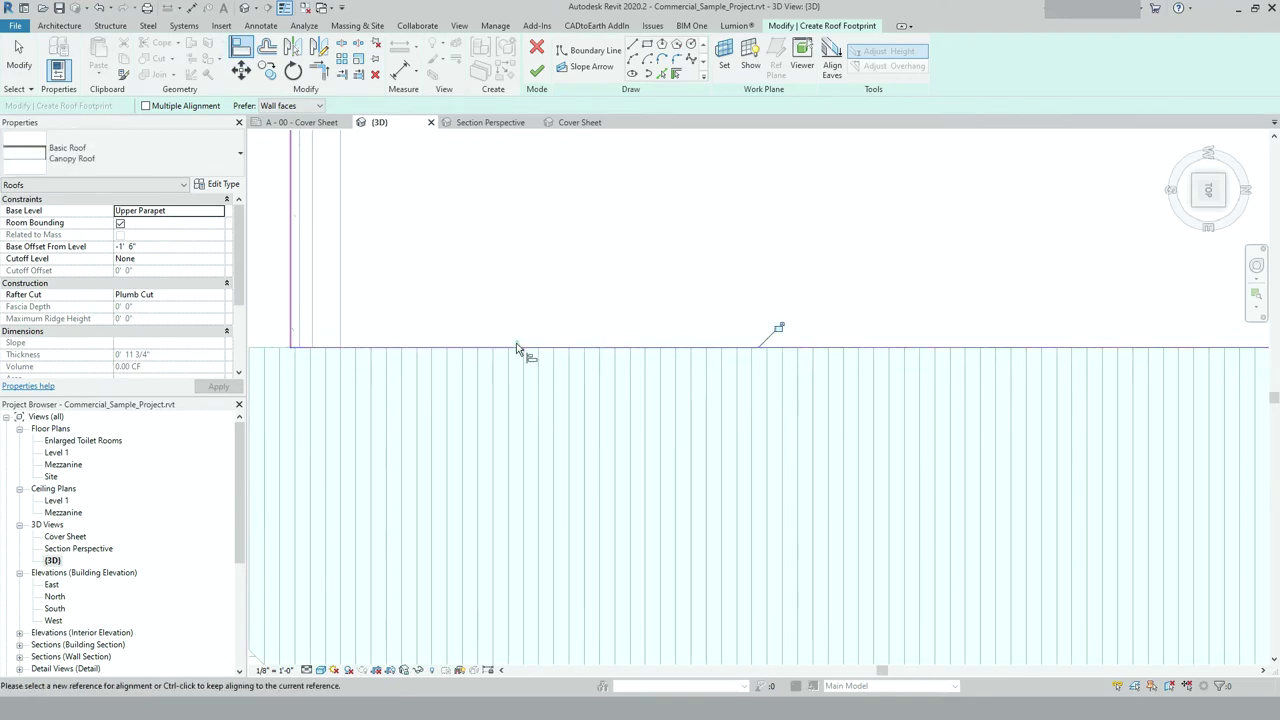
{"action": "scroll", "coordinate": [517, 345], "scroll_direction": "down", "scroll_amount": 5}
{"action": "key", "text": "Escape"}
Step: Return the 3D view to Home and orbit to a lower perspective of the roof
{"action": "scroll", "coordinate": [617, 302], "scroll_direction": "down", "scroll_amount": 3}
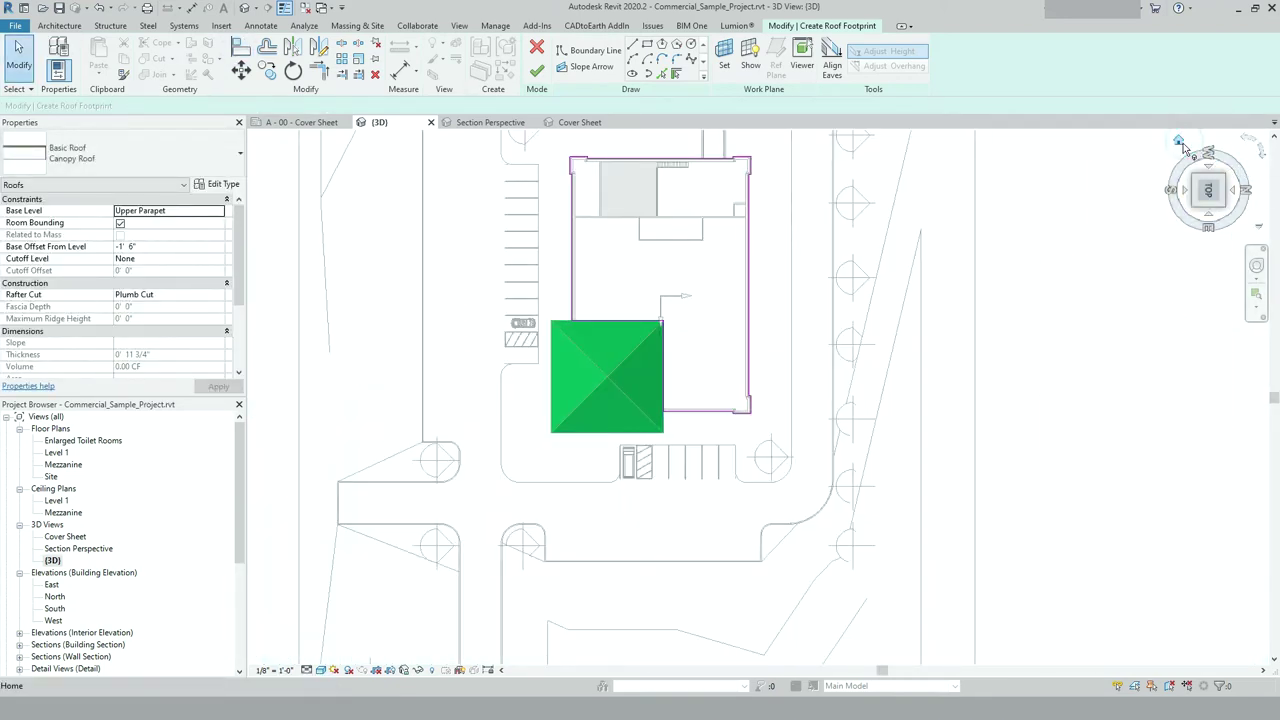
{"action": "left_click", "coordinate": [1180, 143]}
{"action": "middle_click_drag", "start_coordinate": [800, 430], "coordinate": [833, 526], "text": "shift"}
{"action": "scroll", "coordinate": [833, 526], "scroll_direction": "up", "scroll_amount": 3}
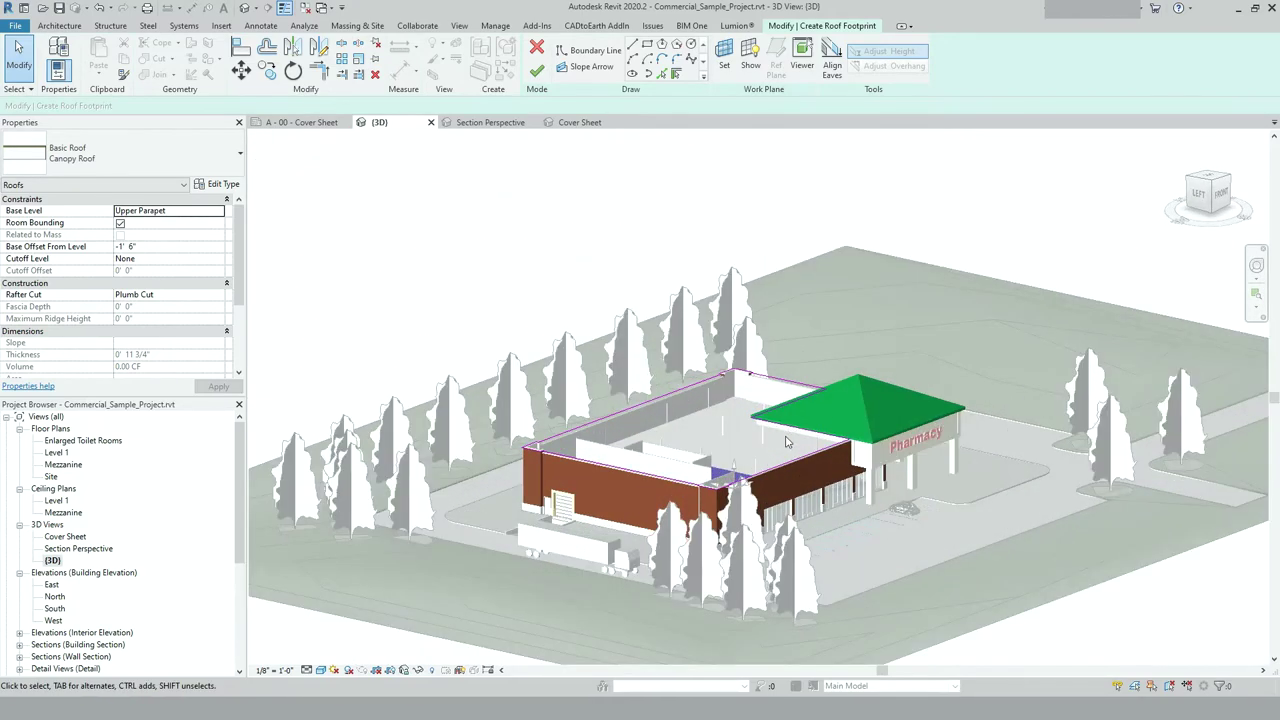
{"action": "left_click", "coordinate": [537, 72]}
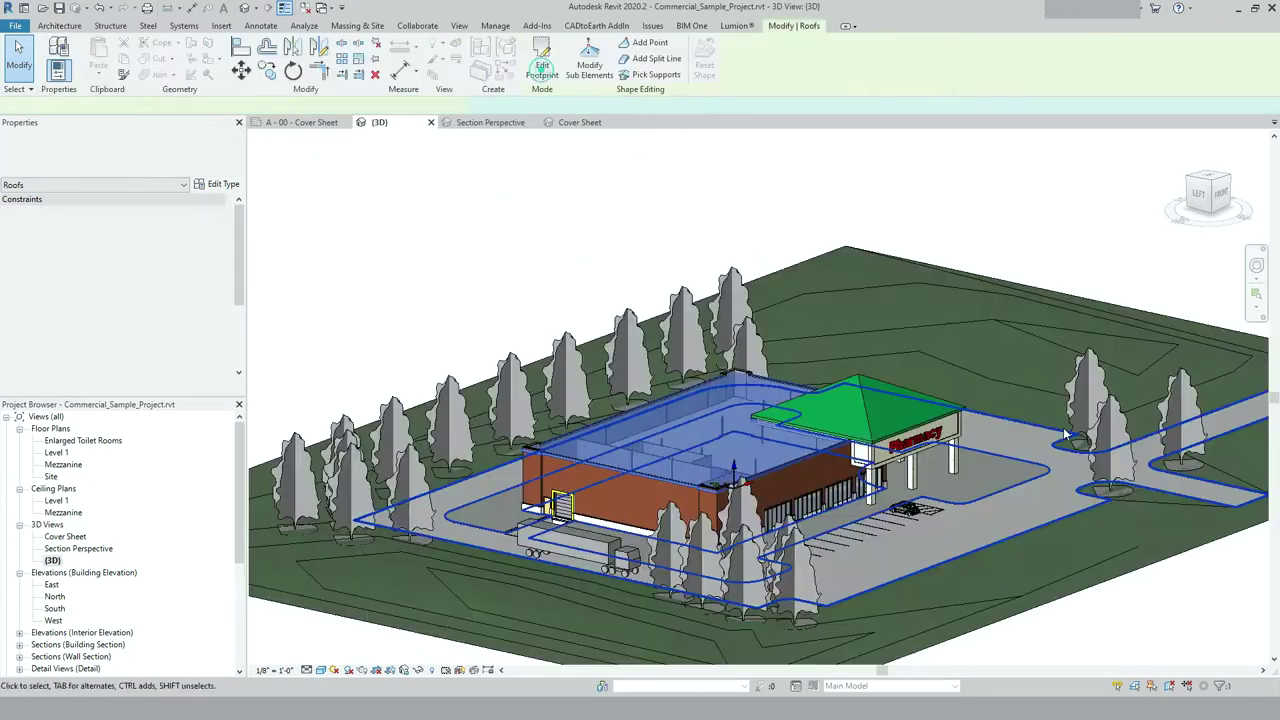
{"action": "scroll", "coordinate": [662, 449], "scroll_direction": "up", "scroll_amount": 5}
{"action": "key", "text": "Escape"}
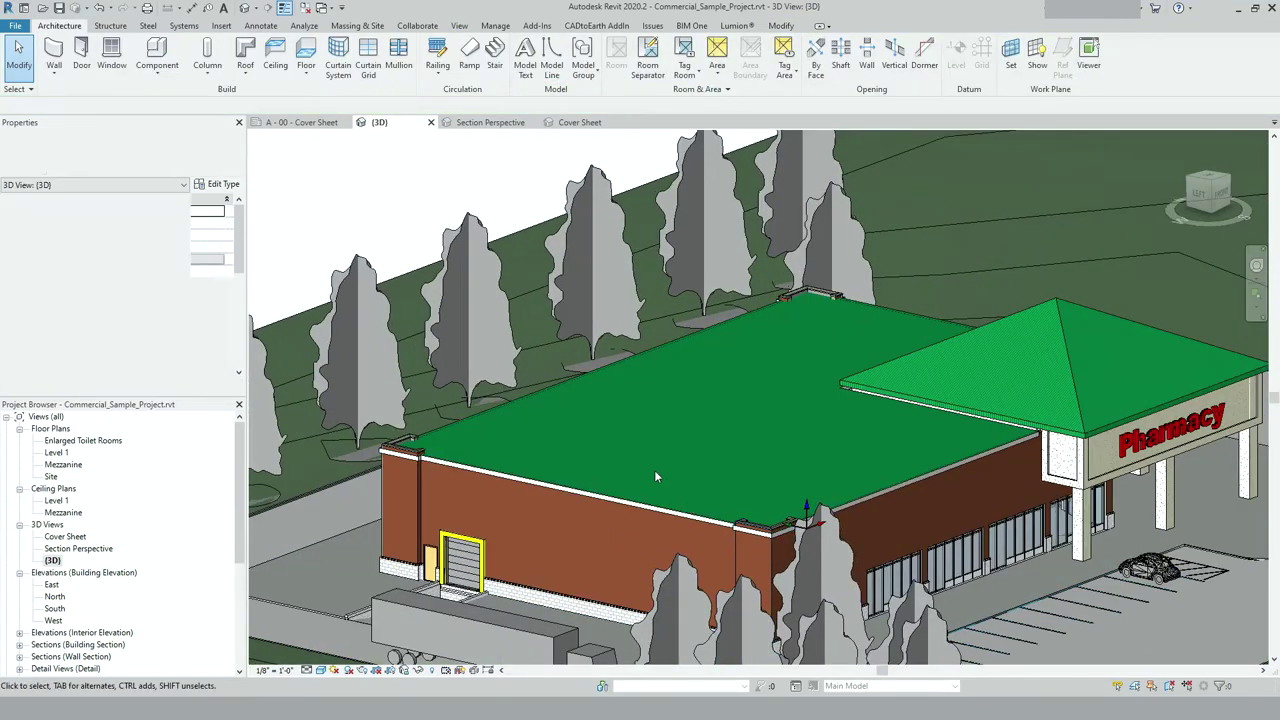
{"action": "scroll", "coordinate": [654, 470], "scroll_direction": "up", "scroll_amount": 3}
{"action": "left_click", "coordinate": [652, 537]}
{"action": "scroll", "coordinate": [652, 537], "scroll_direction": "down", "scroll_amount": 5}
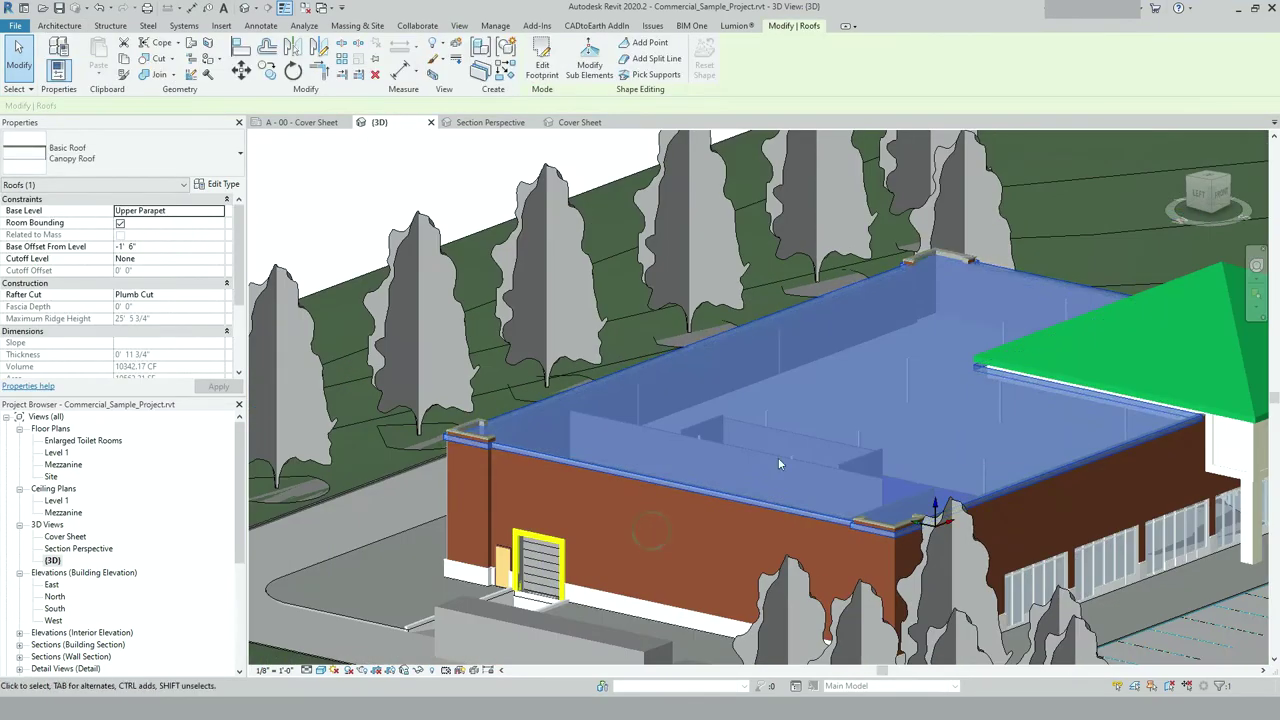
{"action": "scroll", "coordinate": [431, 427], "scroll_direction": "up", "scroll_amount": 5}
{"action": "scroll", "coordinate": [476, 456], "scroll_direction": "up", "scroll_amount": 2}
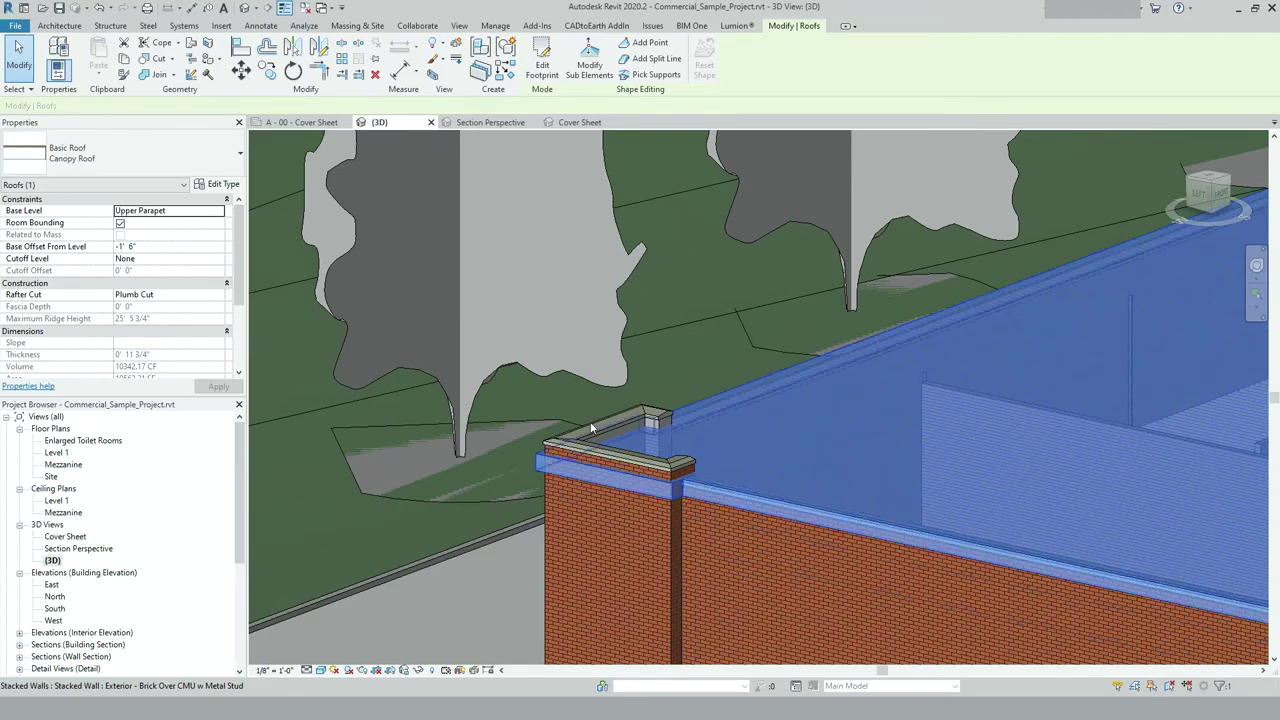
{"action": "scroll", "coordinate": [560, 394], "scroll_direction": "down", "scroll_amount": 5}
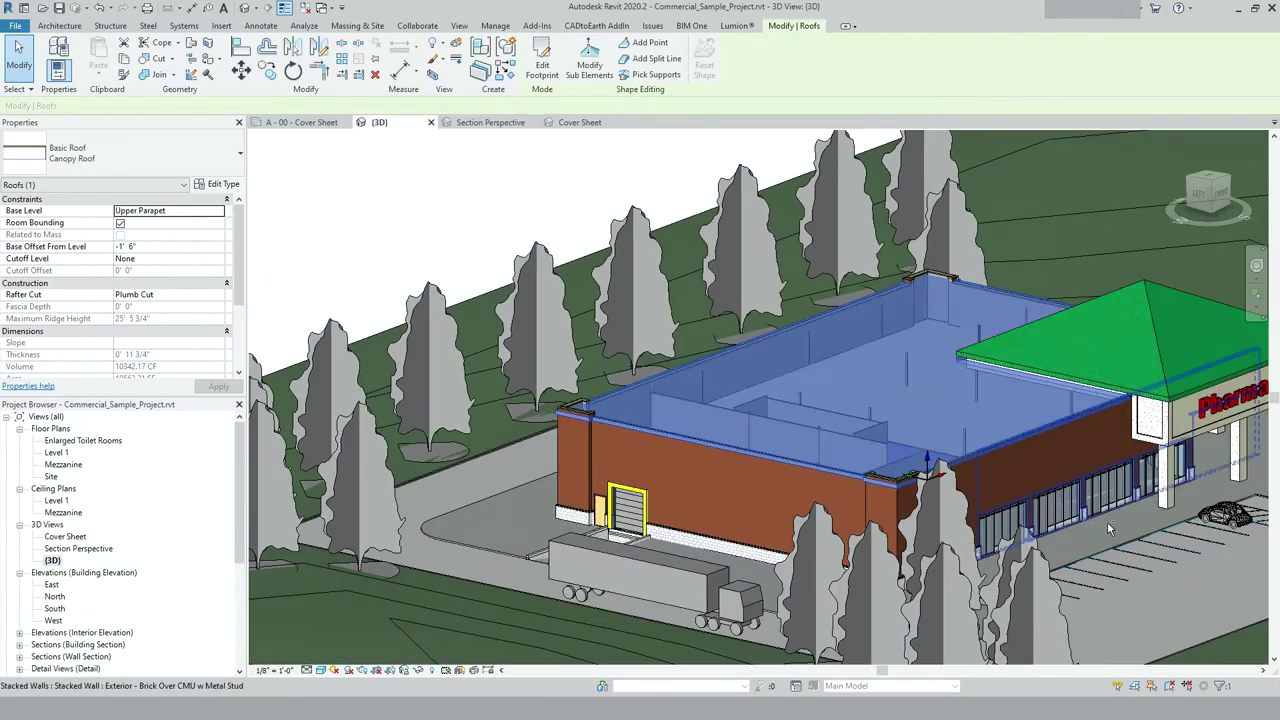
{"action": "middle_click_drag", "start_coordinate": [1107, 521], "coordinate": [1130, 403], "text": "shift"}
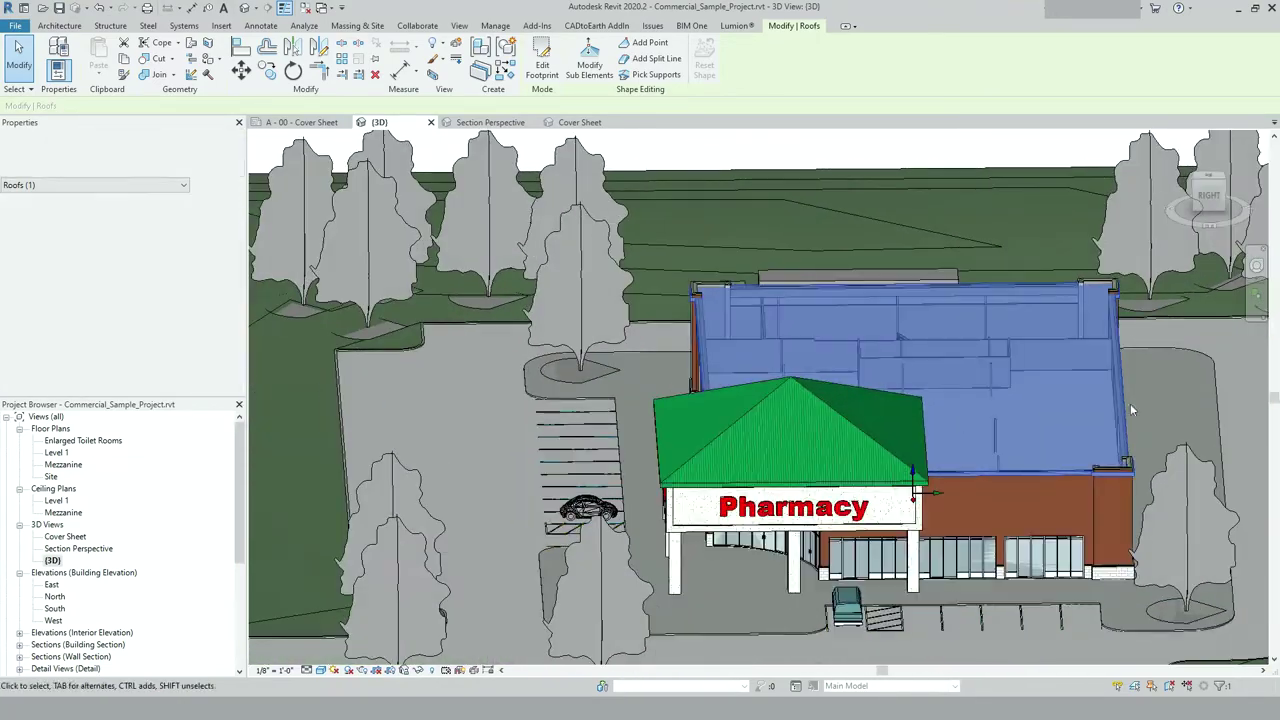
{"action": "scroll", "coordinate": [1119, 479], "scroll_direction": "up", "scroll_amount": 4}
{"action": "scroll", "coordinate": [1119, 479], "scroll_direction": "down", "scroll_amount": 5}
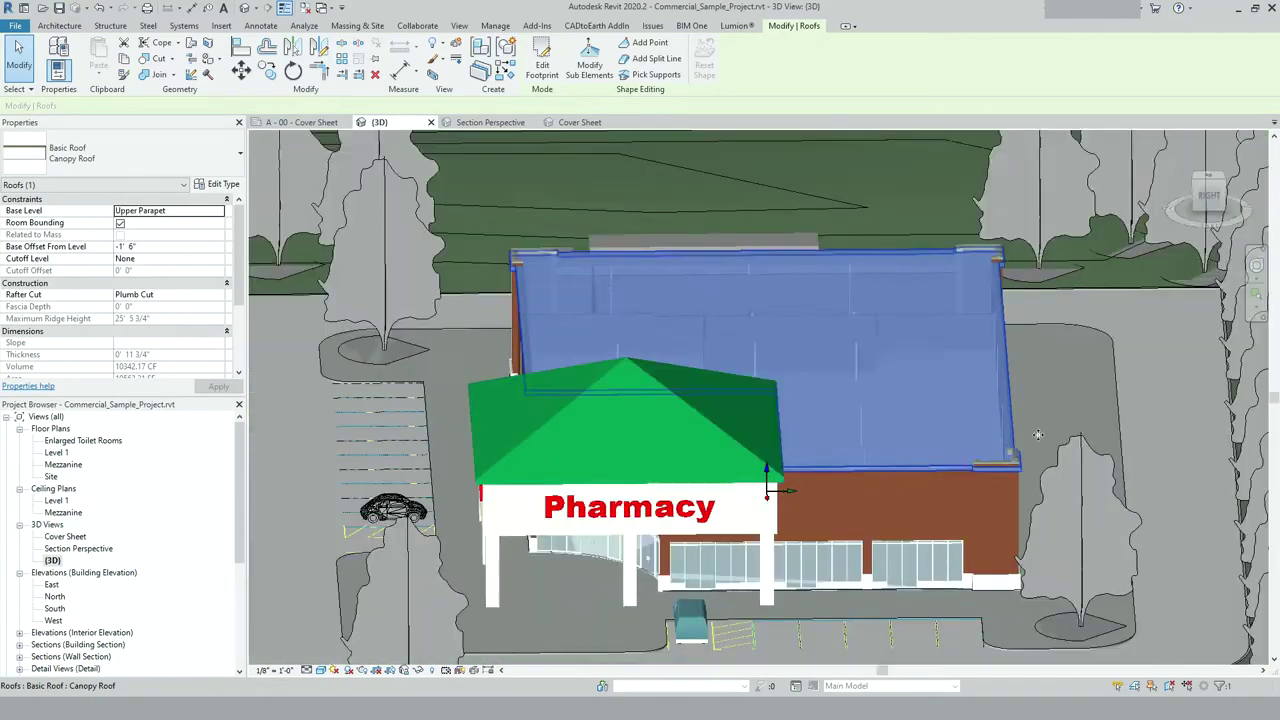
{"action": "left_click", "coordinate": [1208, 196]}
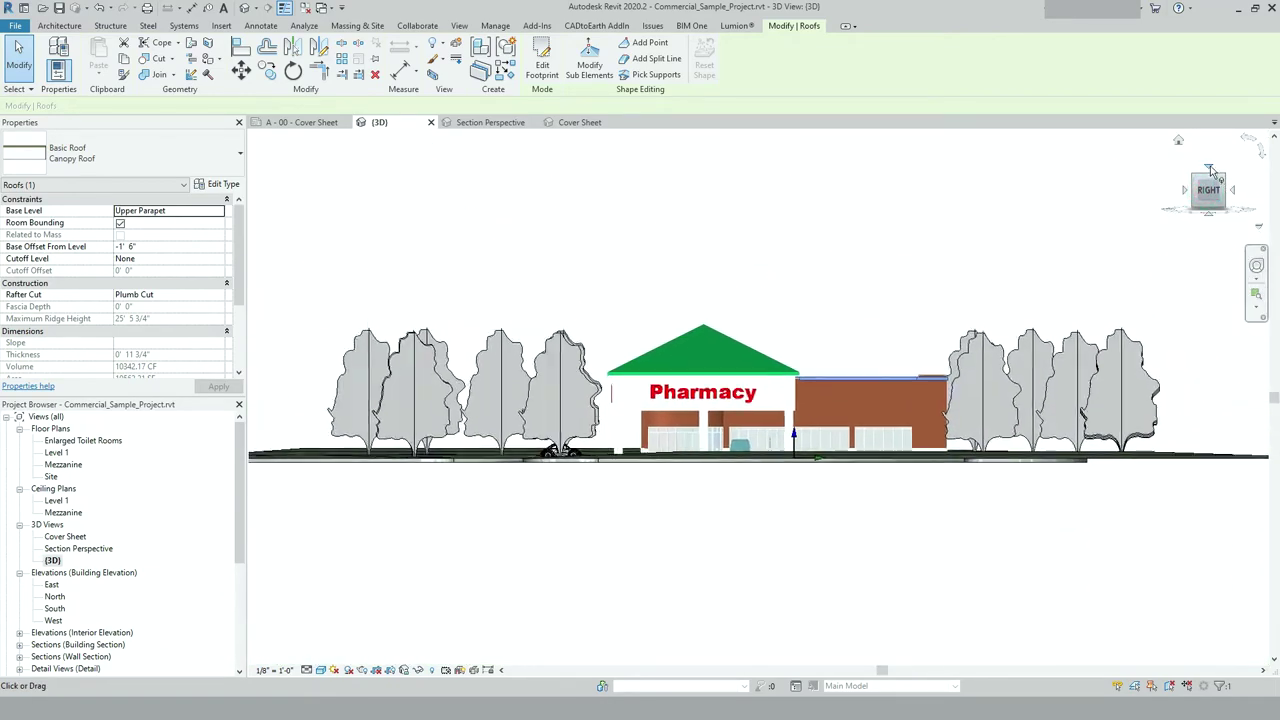
{"action": "left_click", "coordinate": [1208, 163]}
{"action": "scroll", "coordinate": [888, 583], "scroll_direction": "up", "scroll_amount": 5}
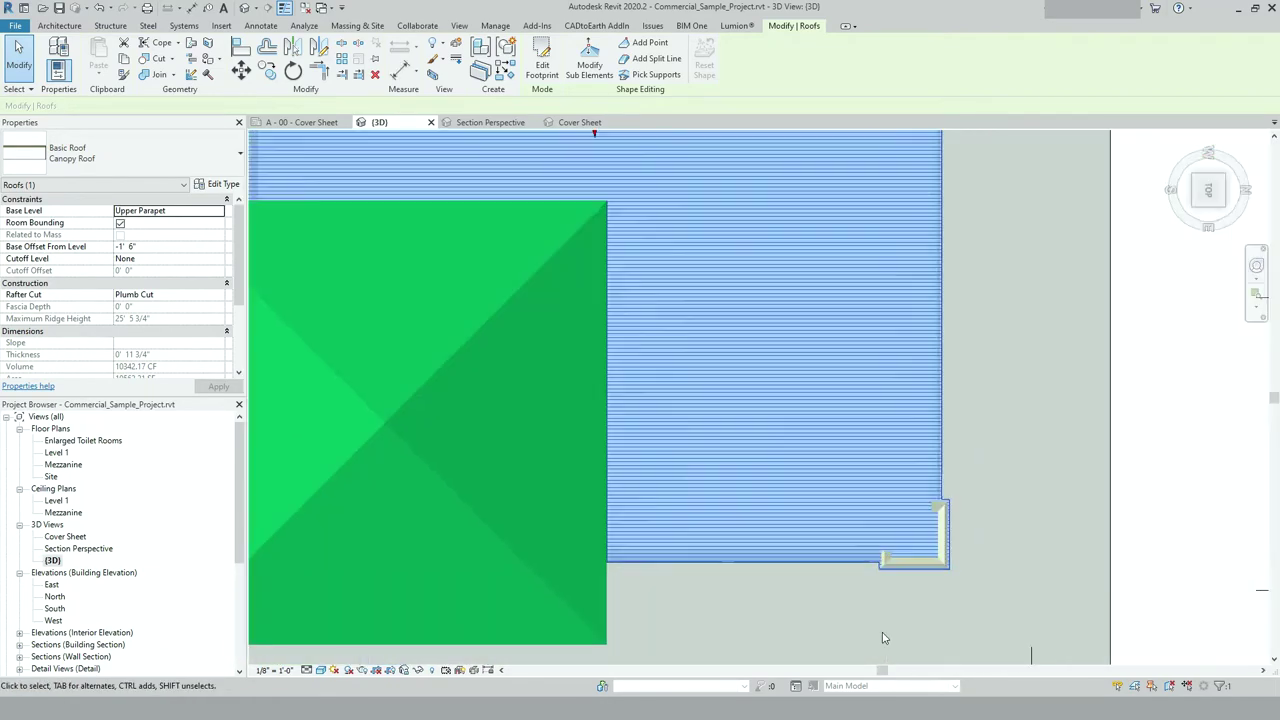
Step: Reopen the Canopy Roof footprint for editing and select its bottom boundary line
{"action": "left_click", "coordinate": [554, 66]}
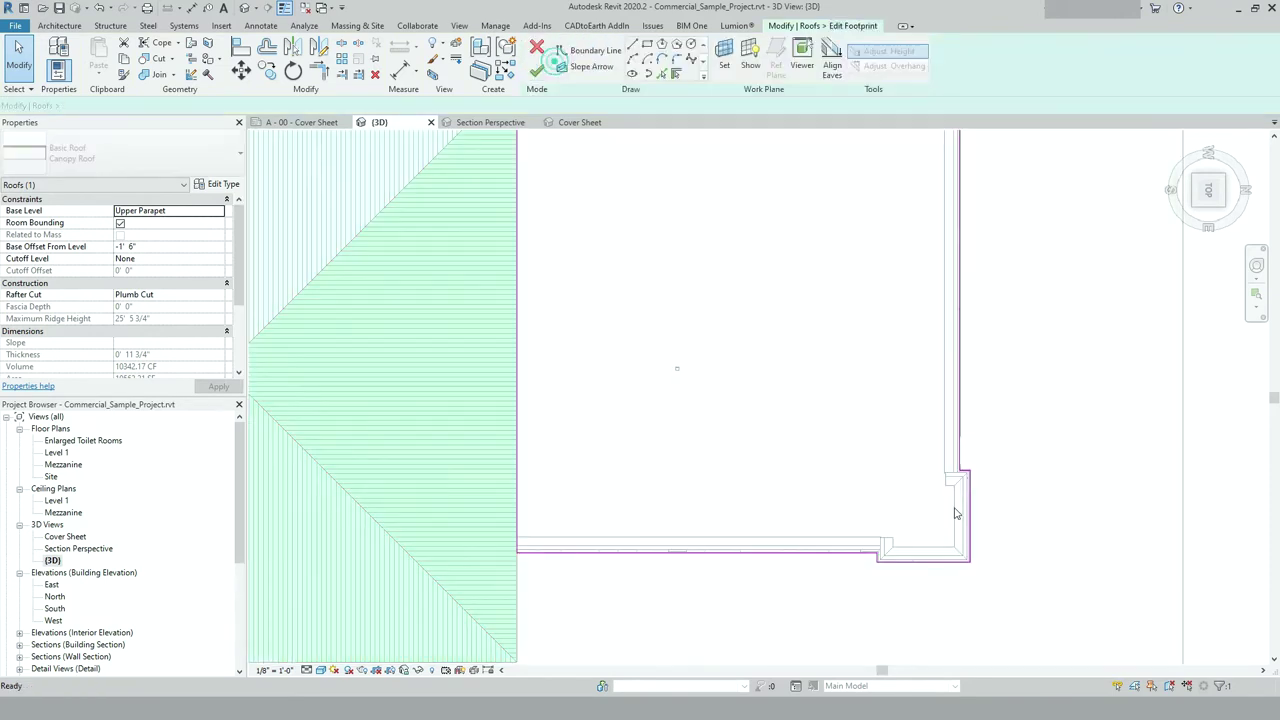
{"action": "left_click", "coordinate": [790, 554]}
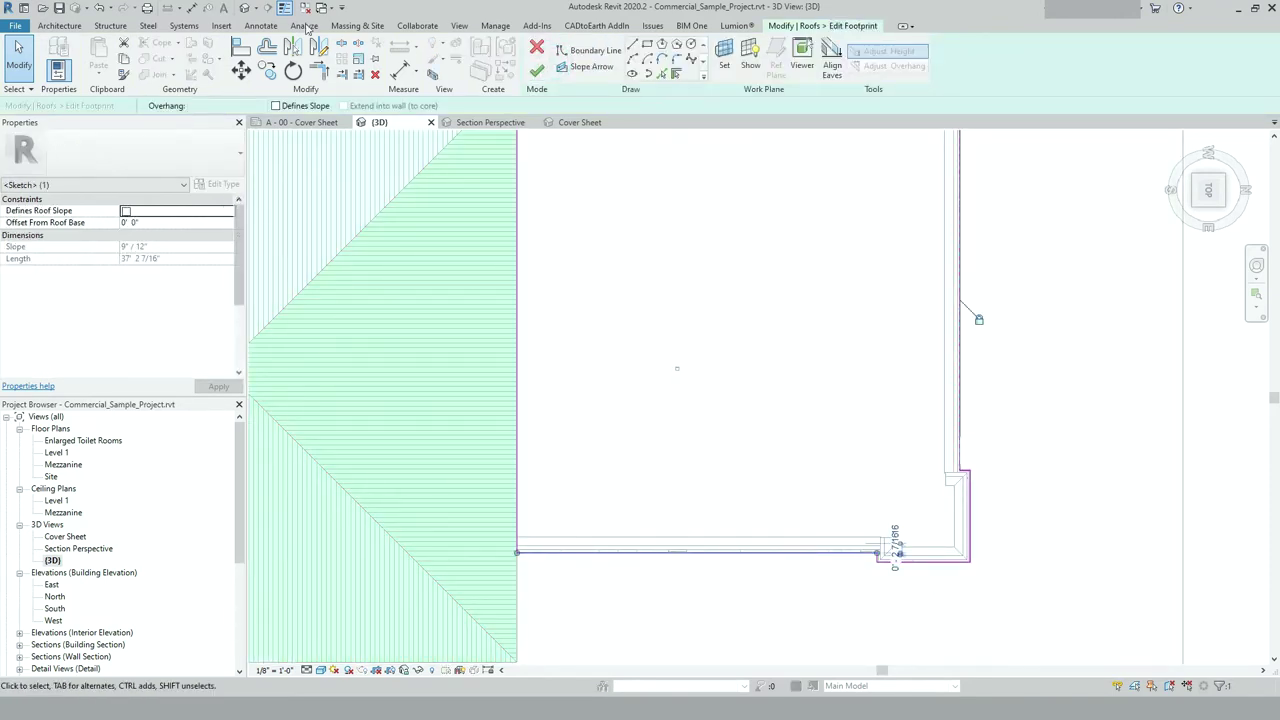
{"action": "left_click", "coordinate": [266, 50]}
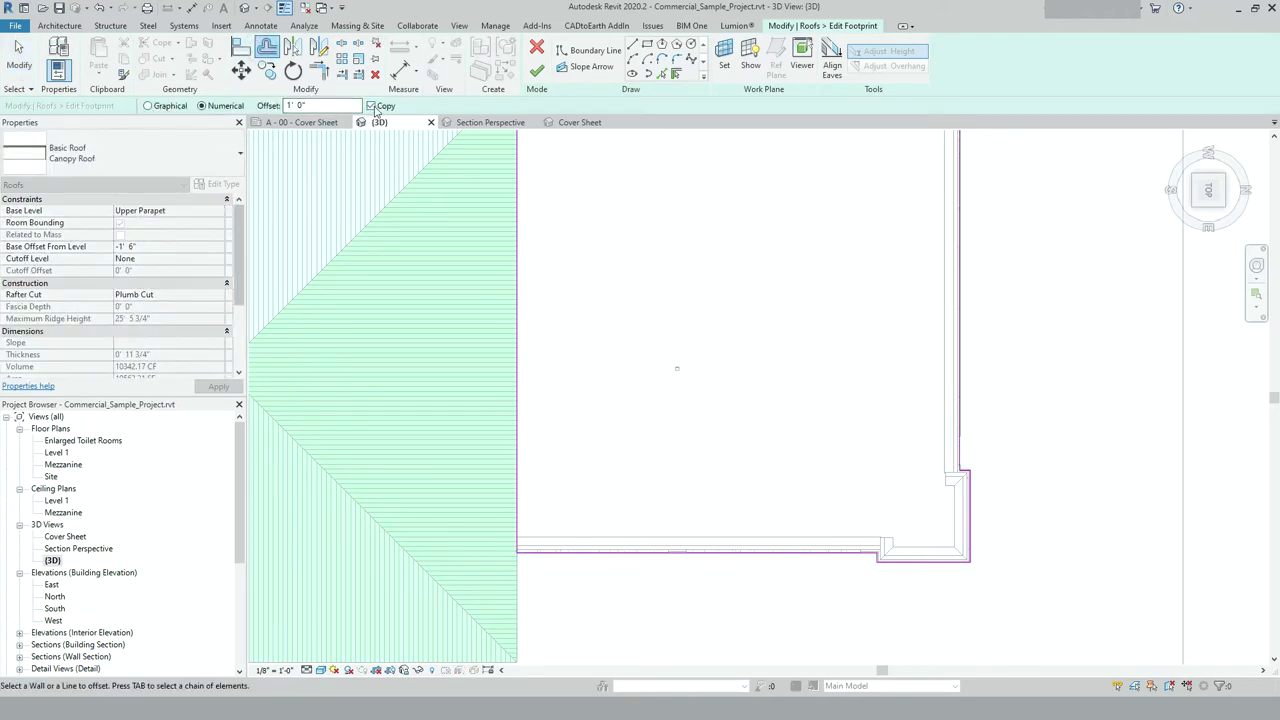
Step: Offset the bottom, corner and vertical boundary lines by 1' 0" with Copy off
{"action": "left_click", "coordinate": [800, 551]}
{"action": "scroll", "coordinate": [906, 552], "scroll_direction": "up", "scroll_amount": 2}
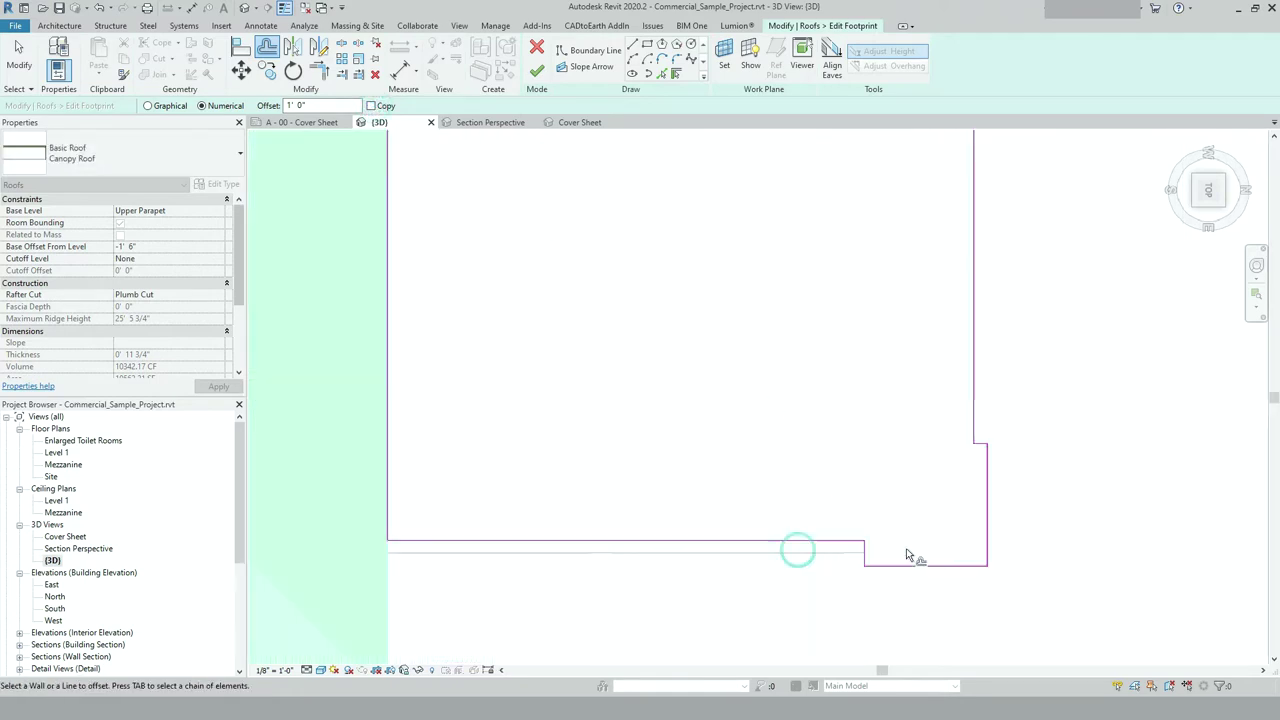
{"action": "left_click", "coordinate": [852, 553]}
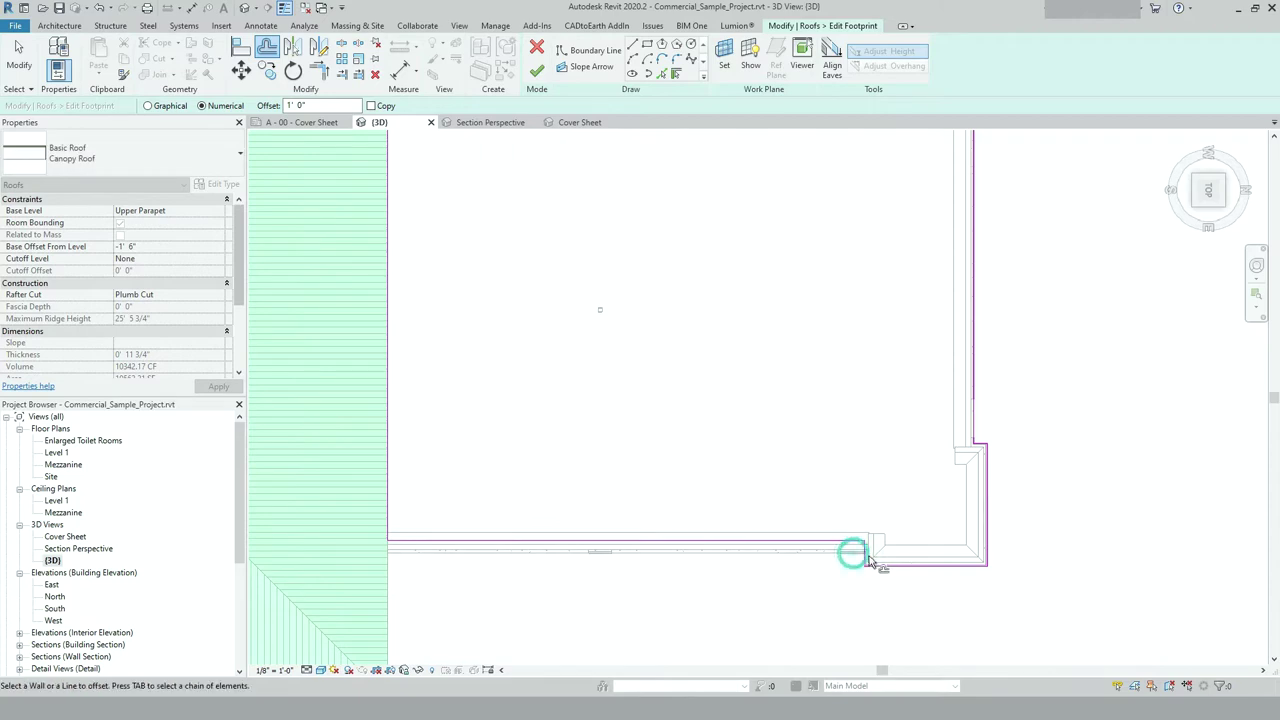
{"action": "left_click", "coordinate": [865, 553]}
{"action": "left_click", "coordinate": [909, 565]}
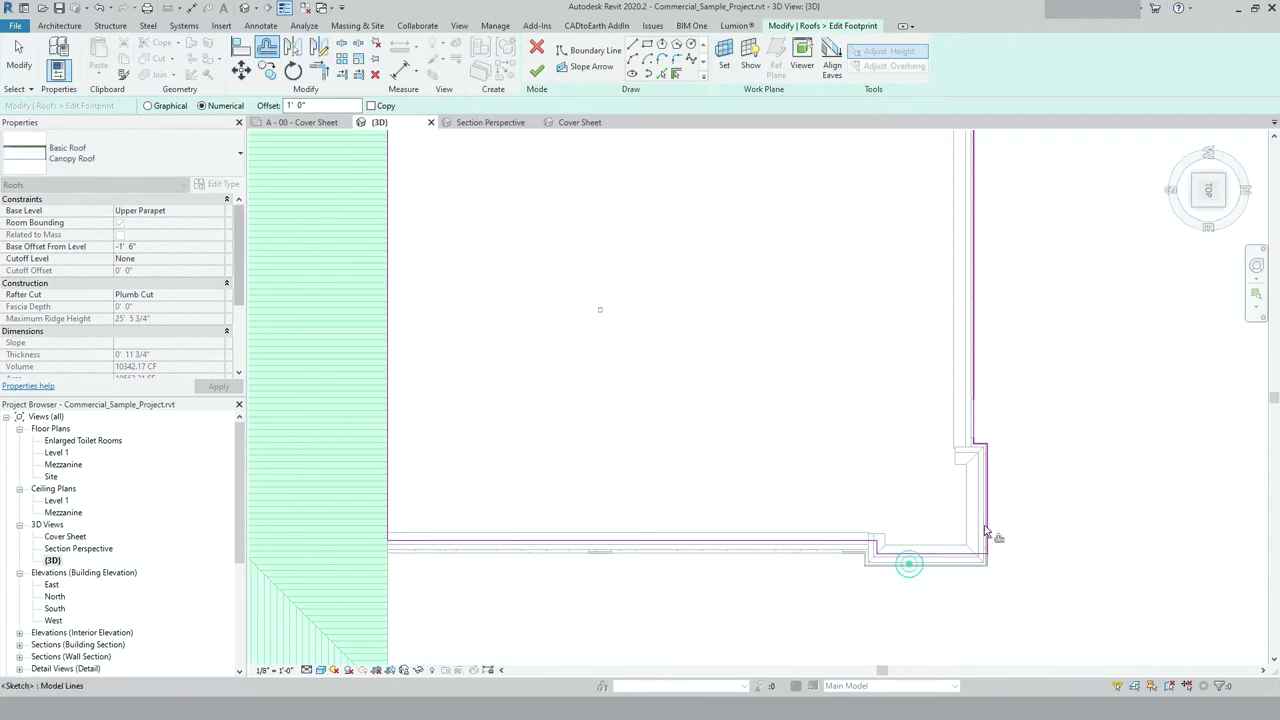
{"action": "left_click", "coordinate": [987, 510]}
{"action": "scroll", "coordinate": [985, 450], "scroll_direction": "up", "scroll_amount": 5}
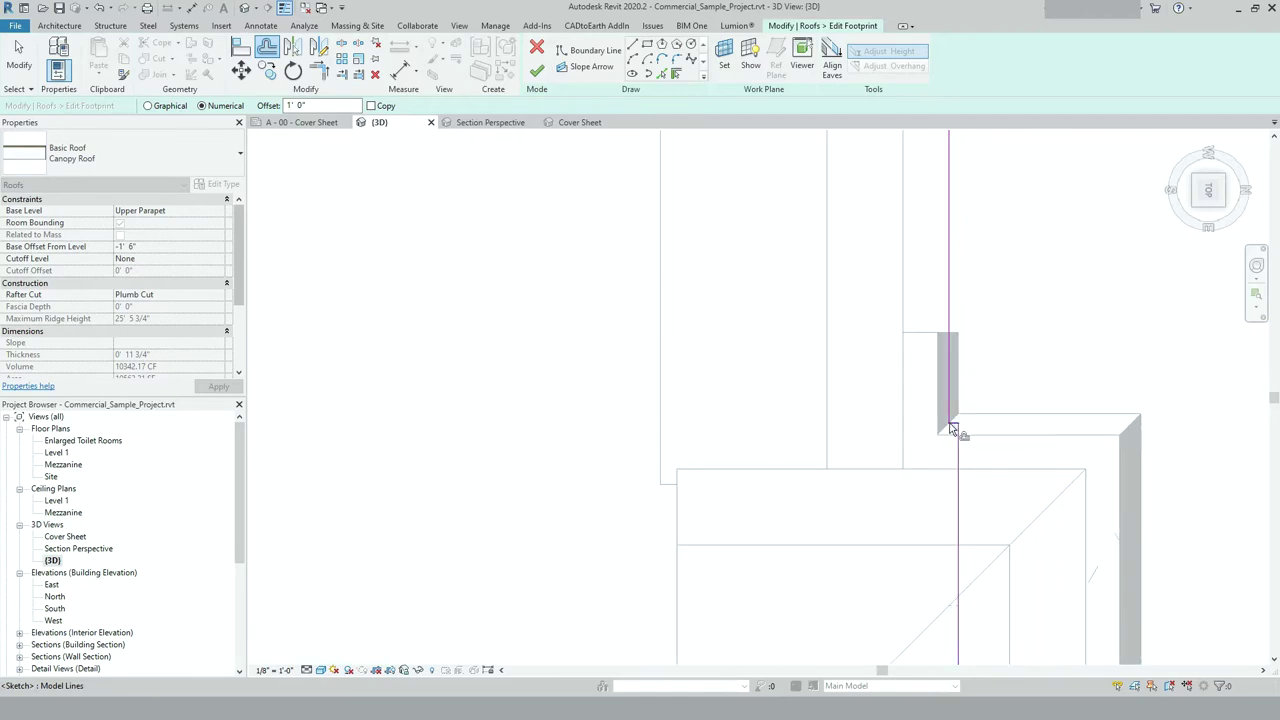
{"action": "left_click", "coordinate": [950, 410]}
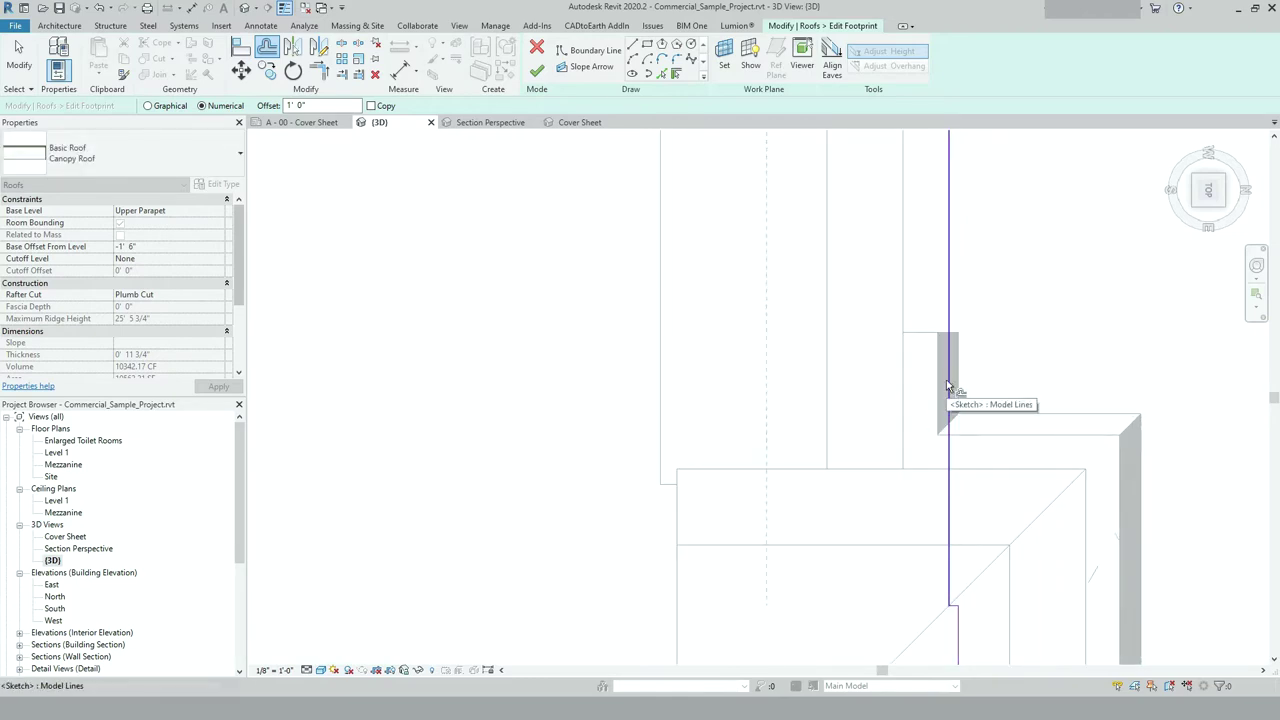
{"action": "left_click", "coordinate": [946, 379]}
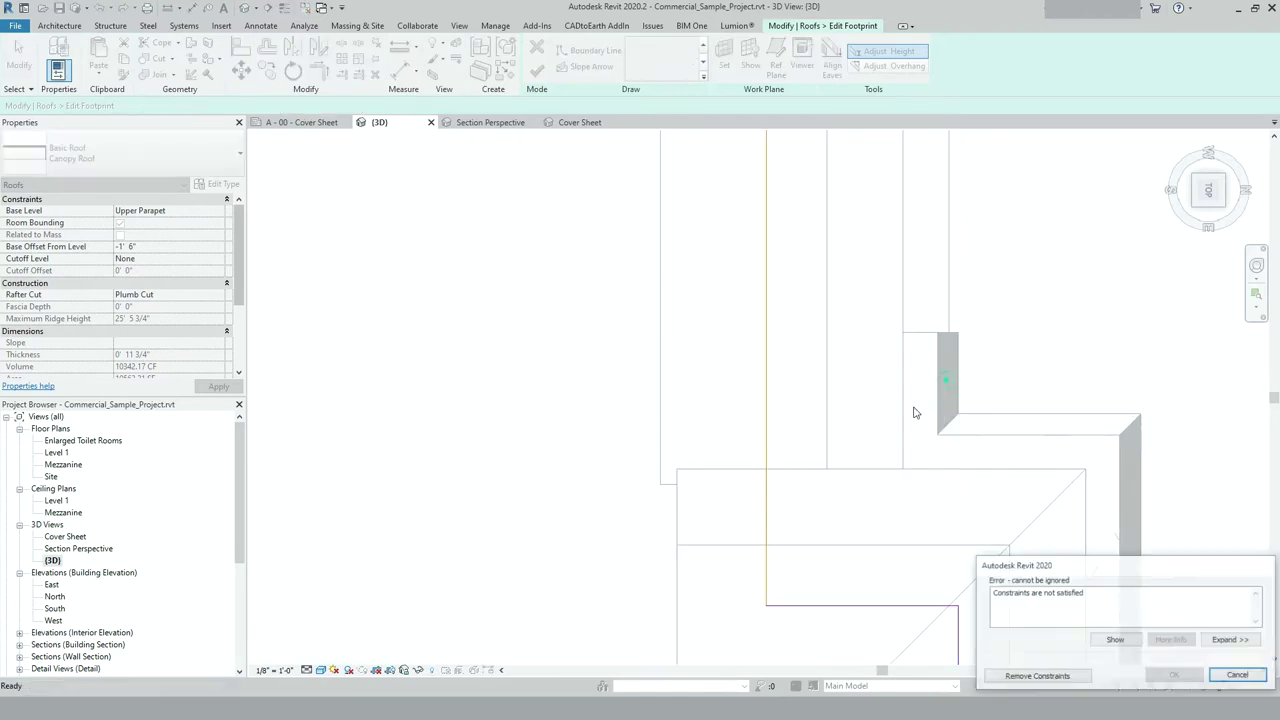
Step: Remove the unsatisfied constraints, pull the top-right corner up, and offset the right footprint edge inward
{"action": "left_click", "coordinate": [1036, 676]}
{"action": "scroll", "coordinate": [932, 520], "scroll_direction": "down", "scroll_amount": 5}
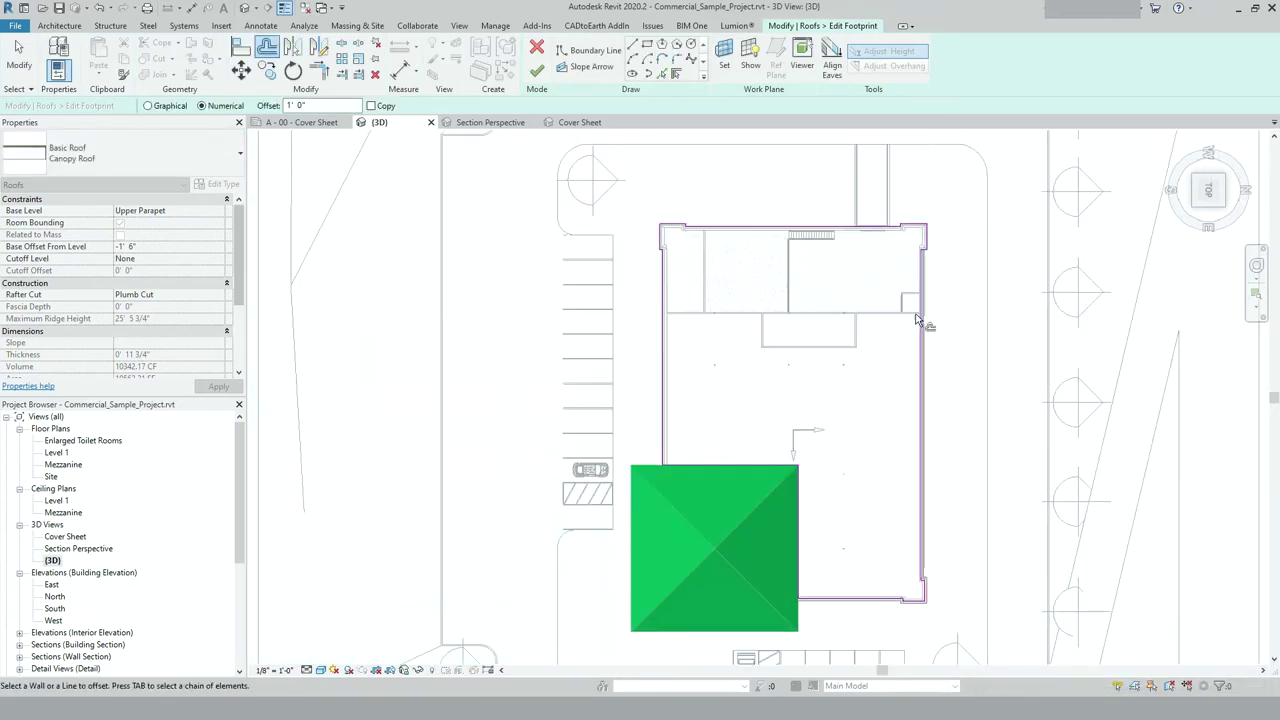
{"action": "scroll", "coordinate": [916, 320], "scroll_direction": "up", "scroll_amount": 5}
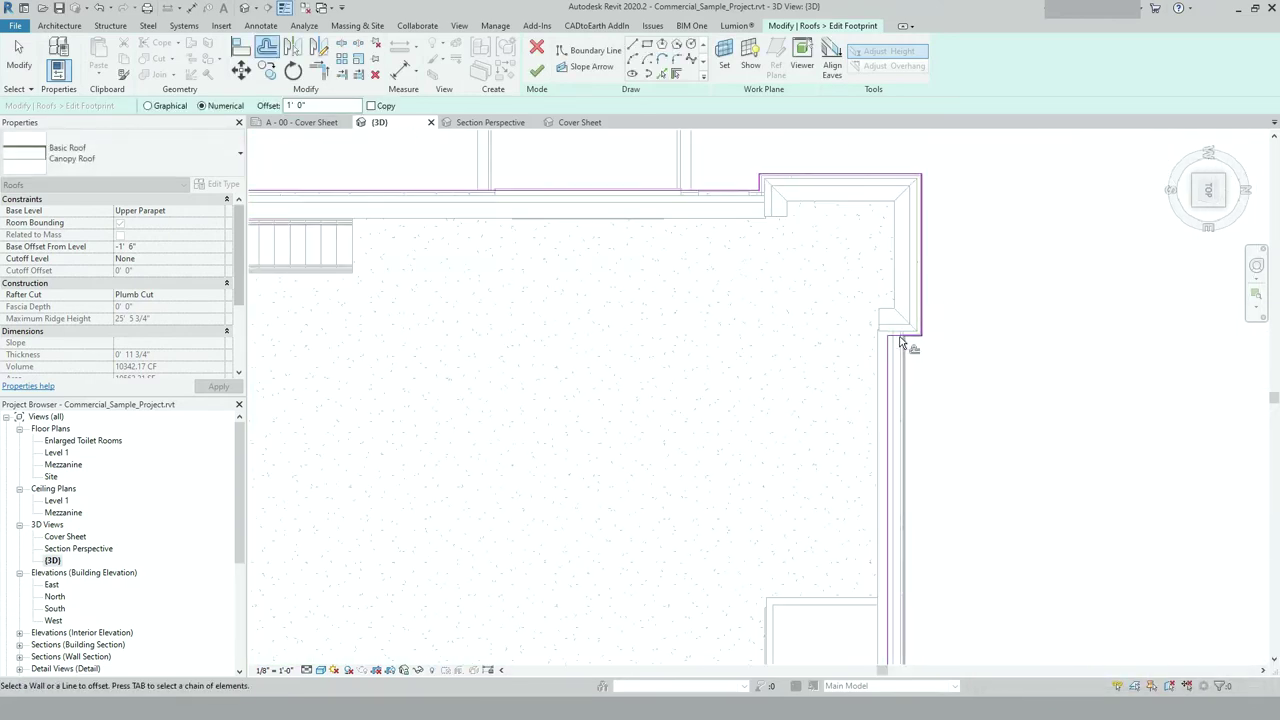
{"action": "left_click_drag", "start_coordinate": [900, 340], "coordinate": [900, 322]}
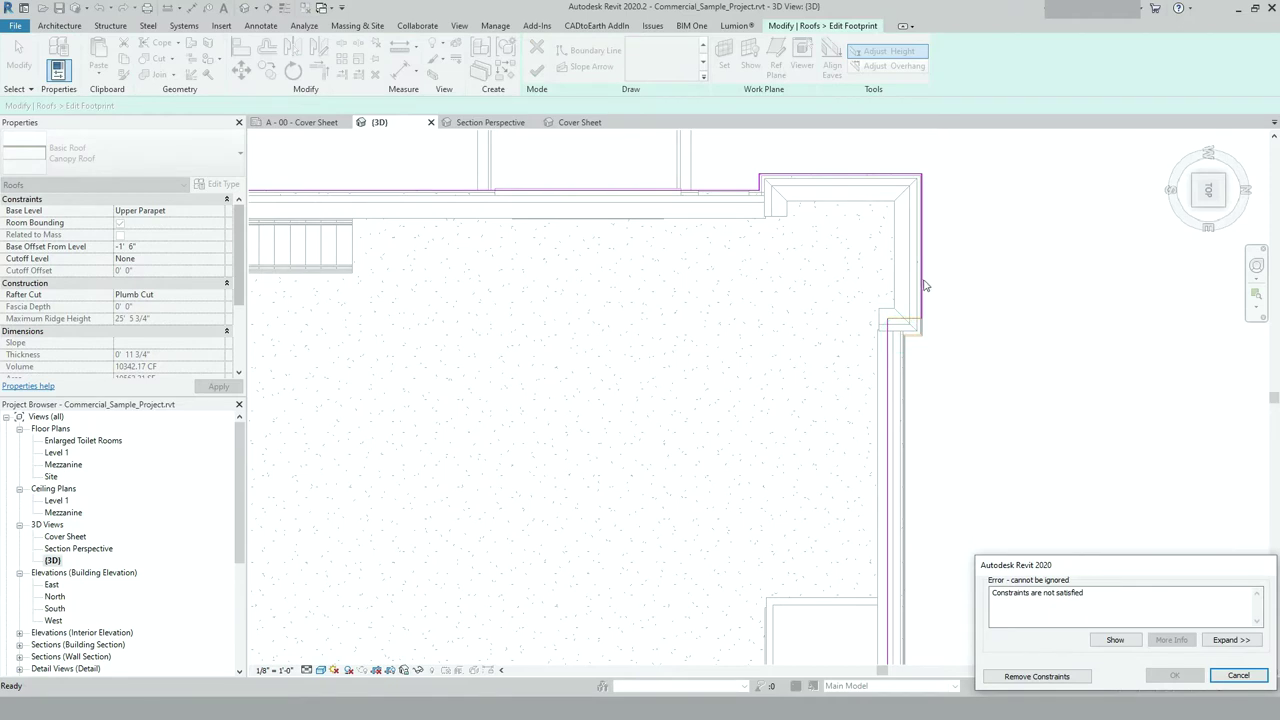
{"action": "left_click", "coordinate": [1036, 676]}
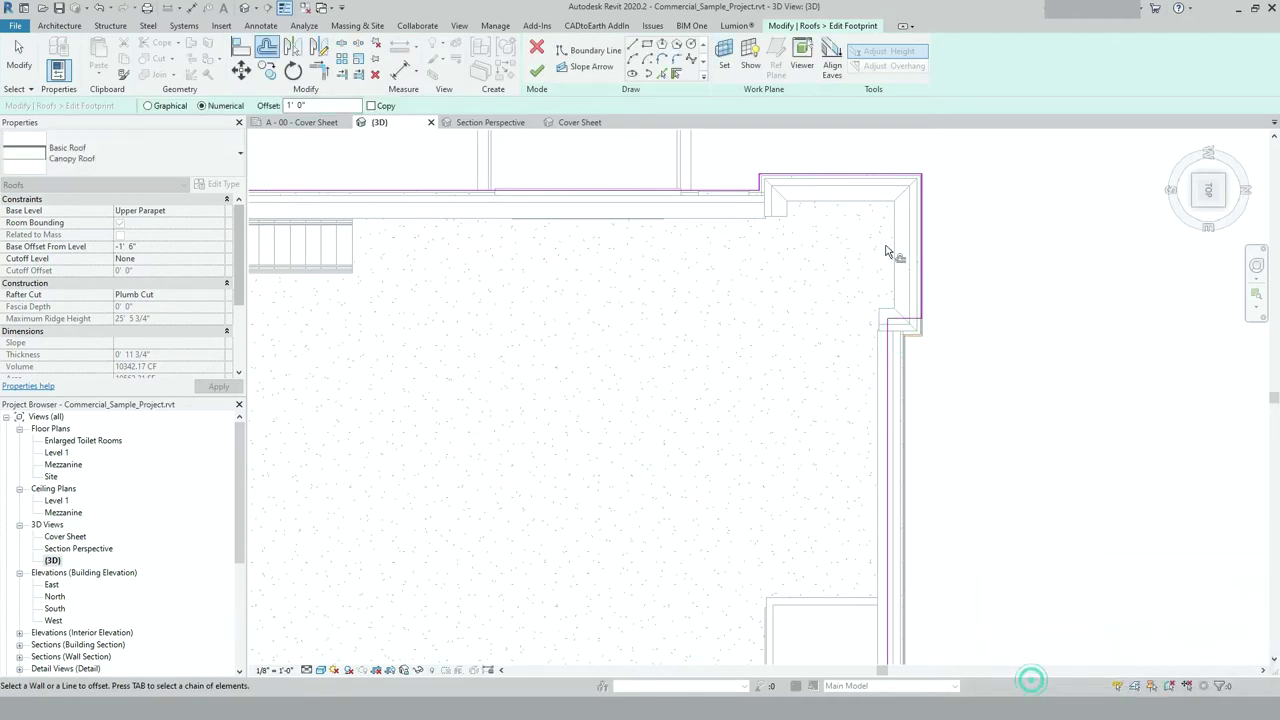
{"action": "left_click", "coordinate": [924, 263]}
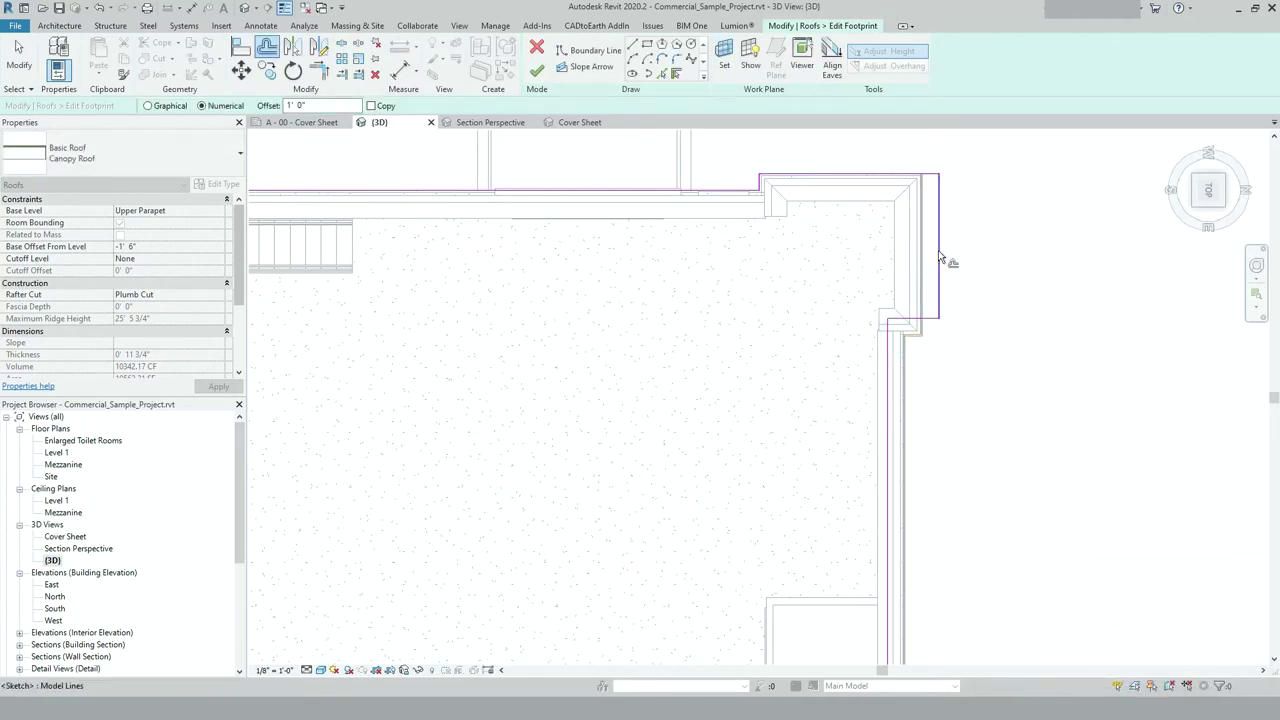
{"action": "key", "text": "ctrl+z"}
{"action": "left_click", "coordinate": [917, 251]}
Step: Offset the top edges, the short vertical step edges and the left footprint edge by 1' 0"
{"action": "scroll", "coordinate": [803, 181], "scroll_direction": "up", "scroll_amount": 3}
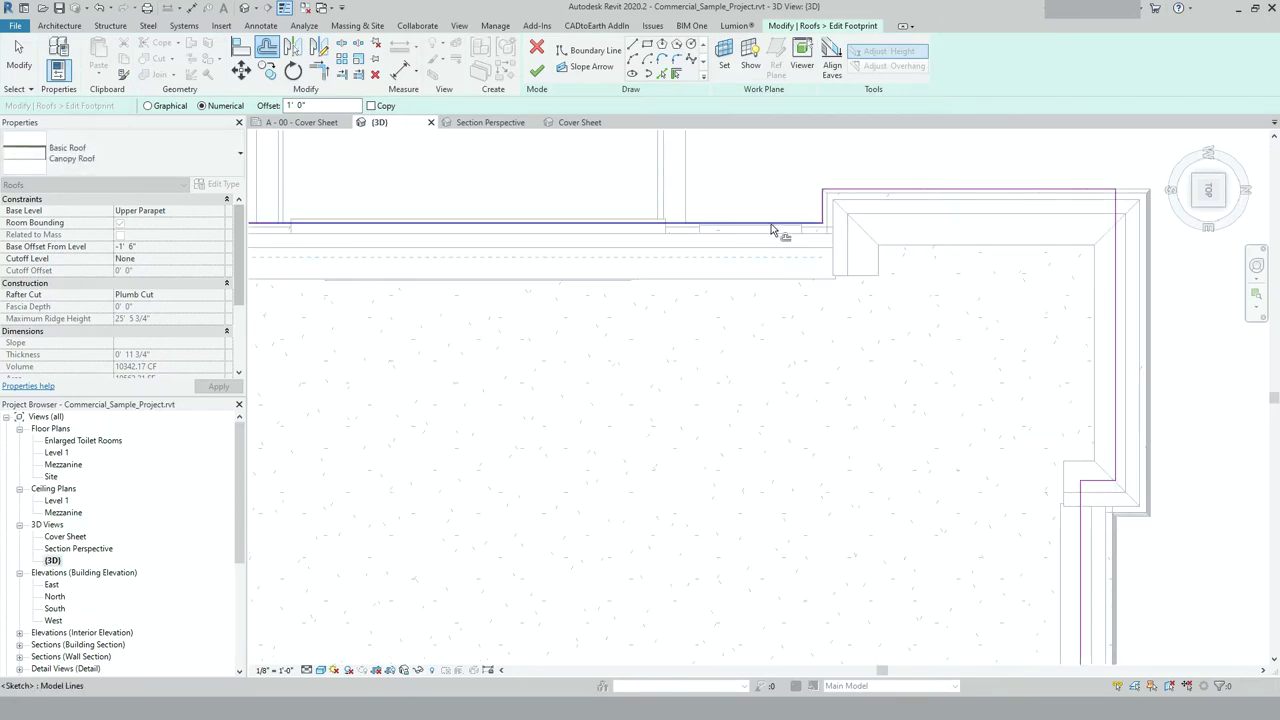
{"action": "left_click", "coordinate": [771, 228]}
{"action": "left_click", "coordinate": [823, 210]}
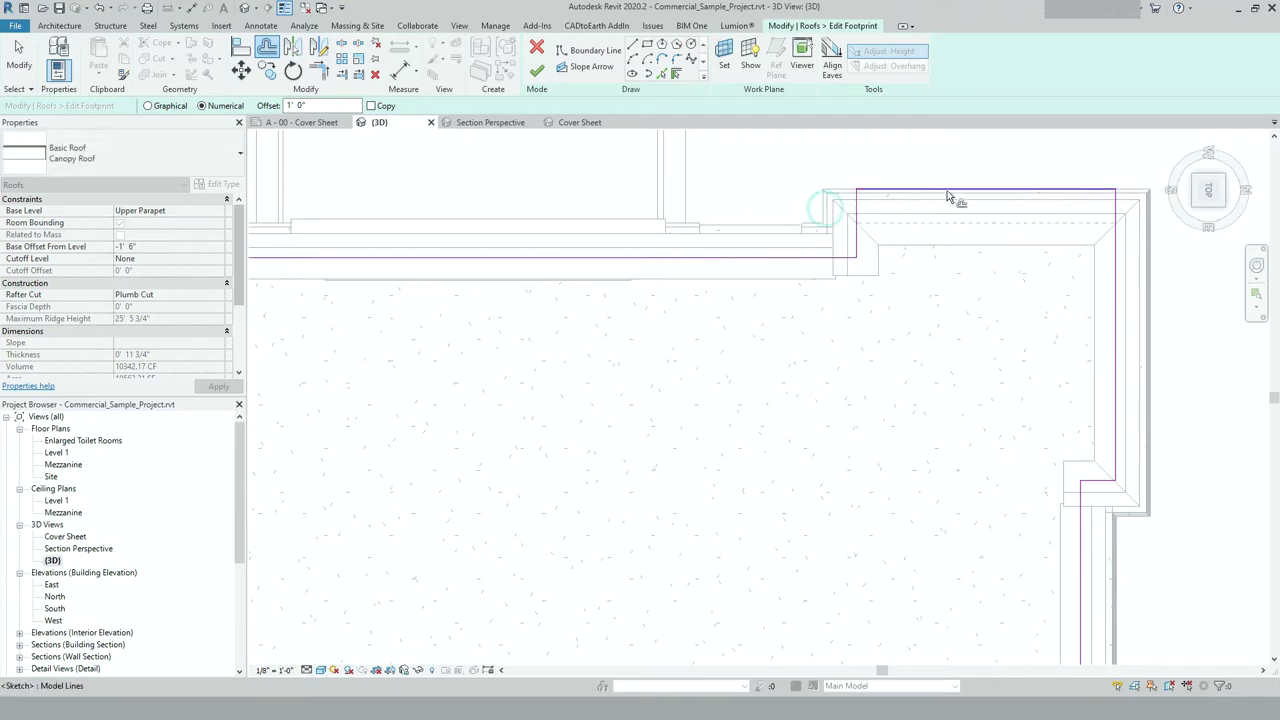
{"action": "left_click", "coordinate": [950, 196]}
{"action": "scroll", "coordinate": [1157, 313], "scroll_direction": "down", "scroll_amount": 5}
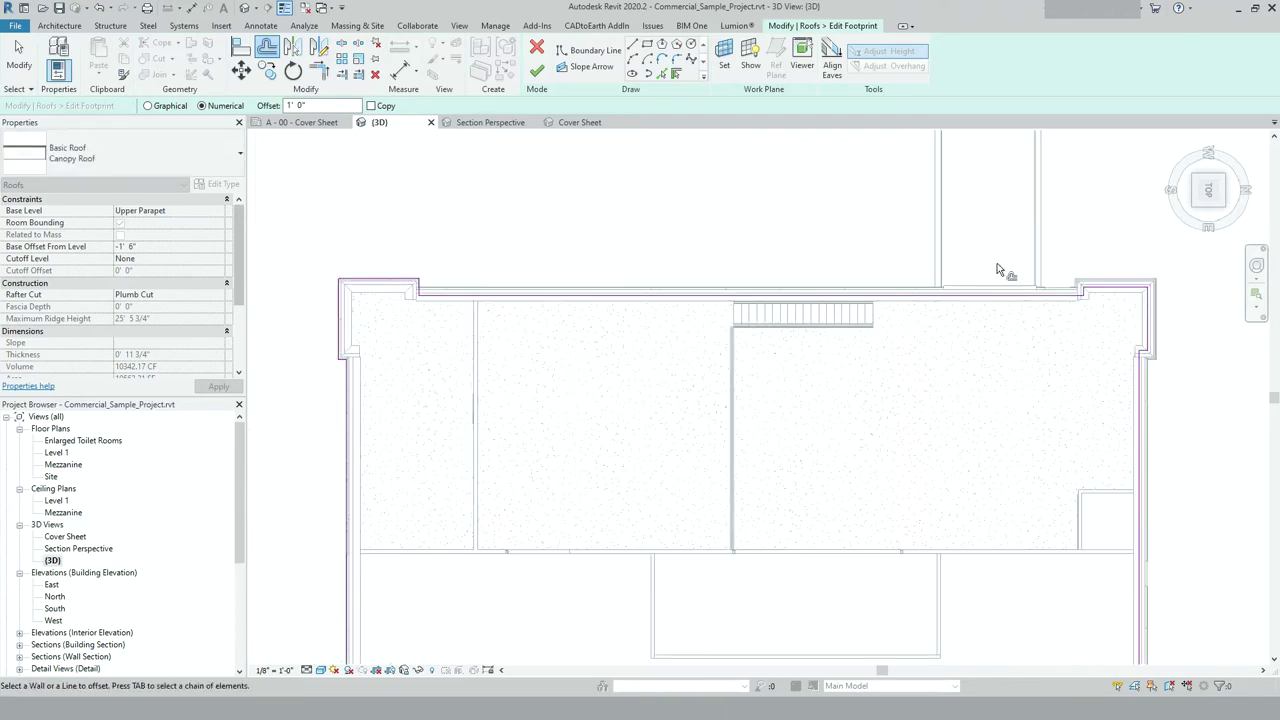
{"action": "scroll", "coordinate": [570, 284], "scroll_direction": "up", "scroll_amount": 5}
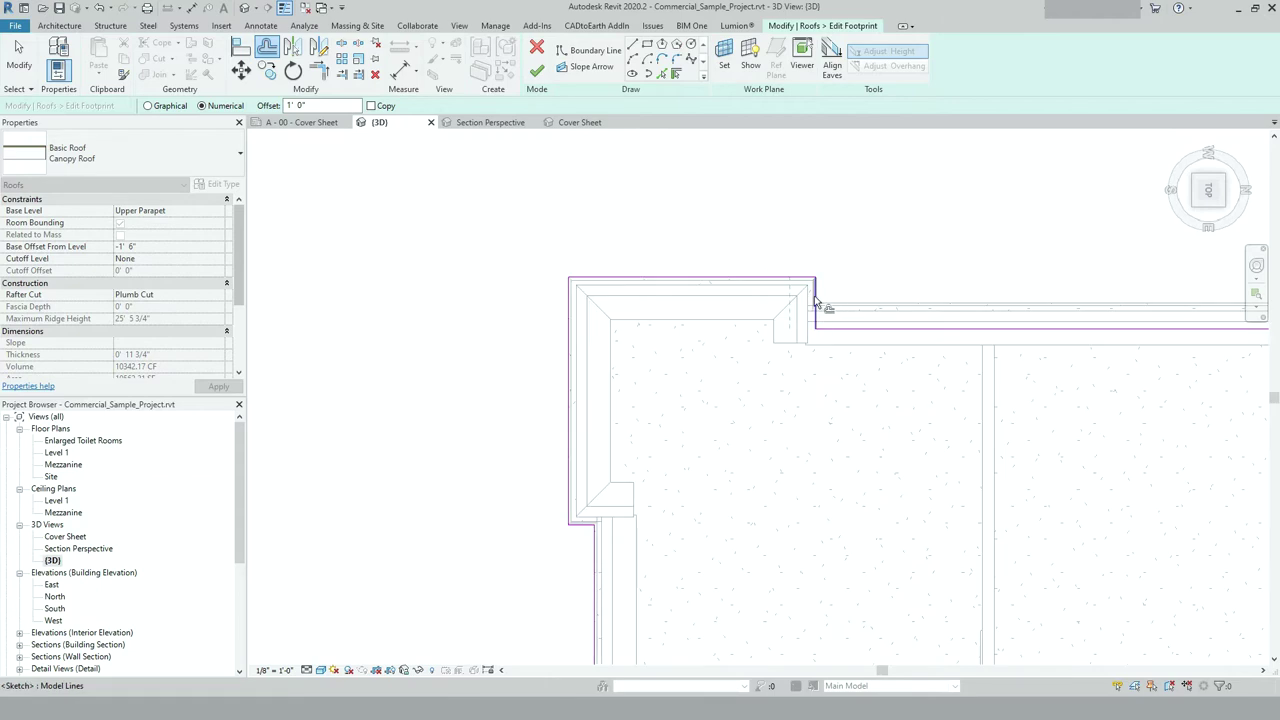
{"action": "left_click", "coordinate": [815, 298]}
{"action": "left_click", "coordinate": [701, 280]}
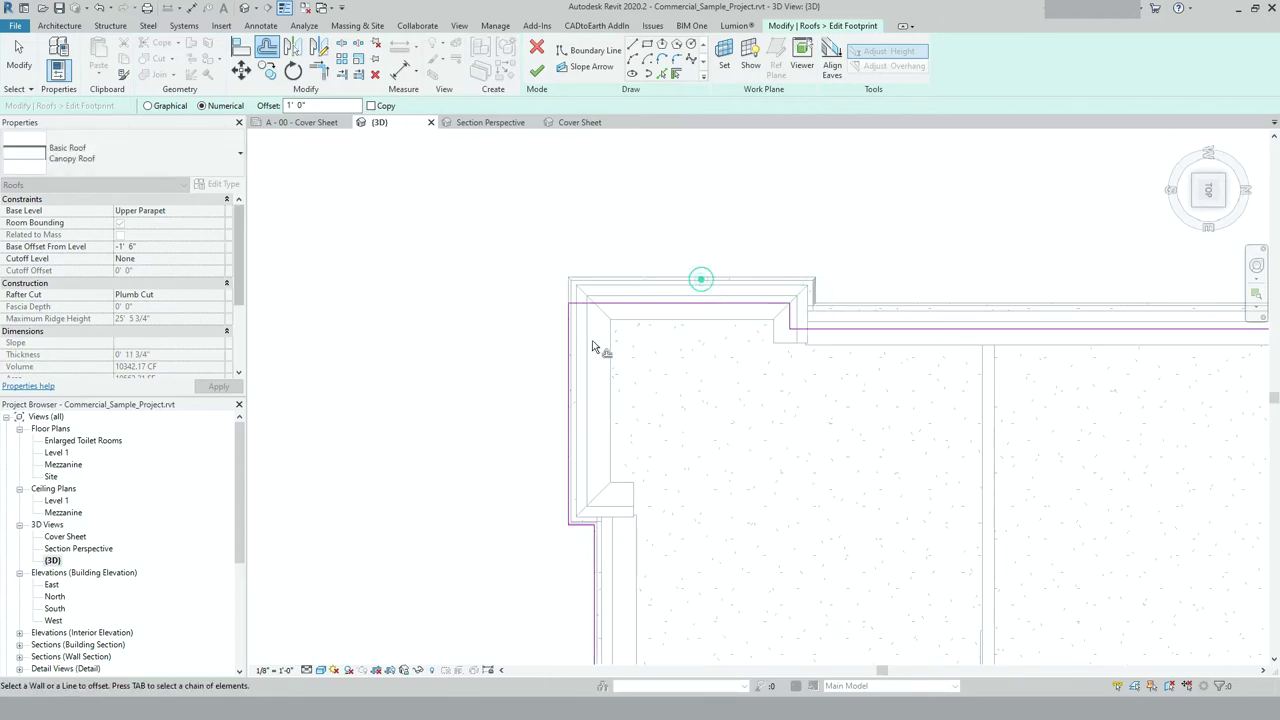
{"action": "left_click", "coordinate": [571, 358]}
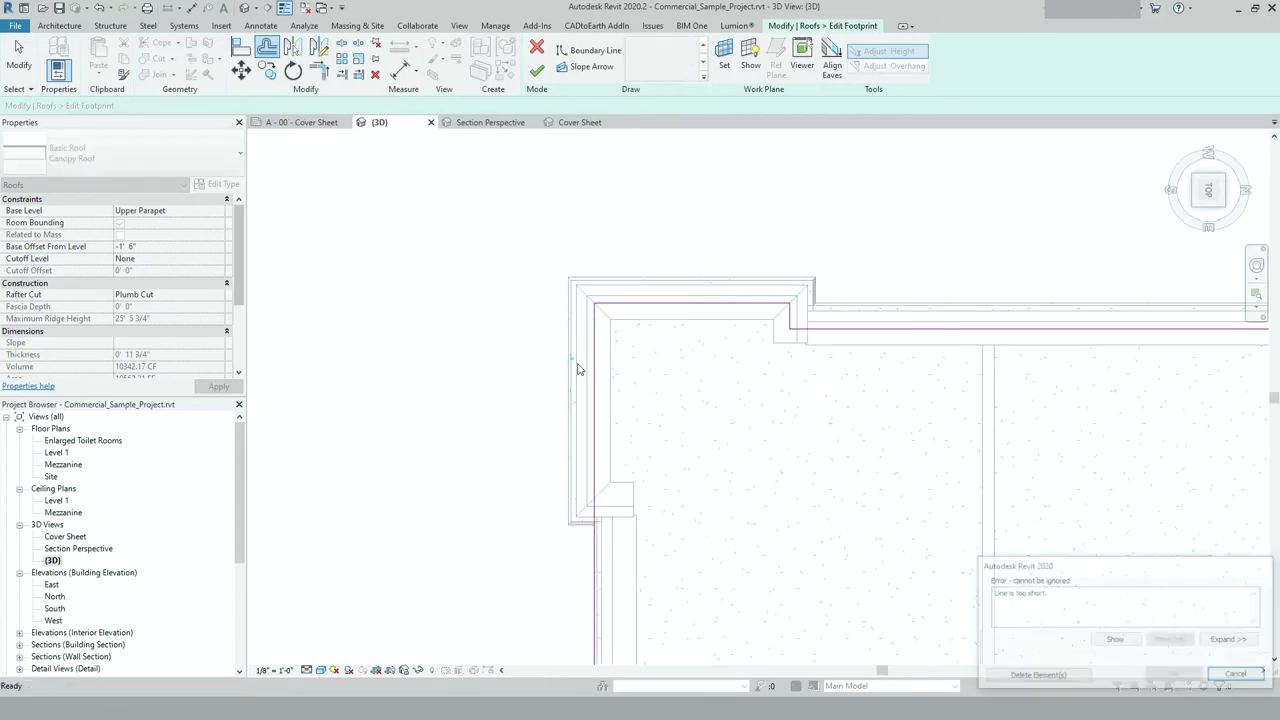
Step: Cancel the line-too-short errors, offset the lower-left and left edges, and stop offsetting
{"action": "left_click", "coordinate": [1238, 675]}
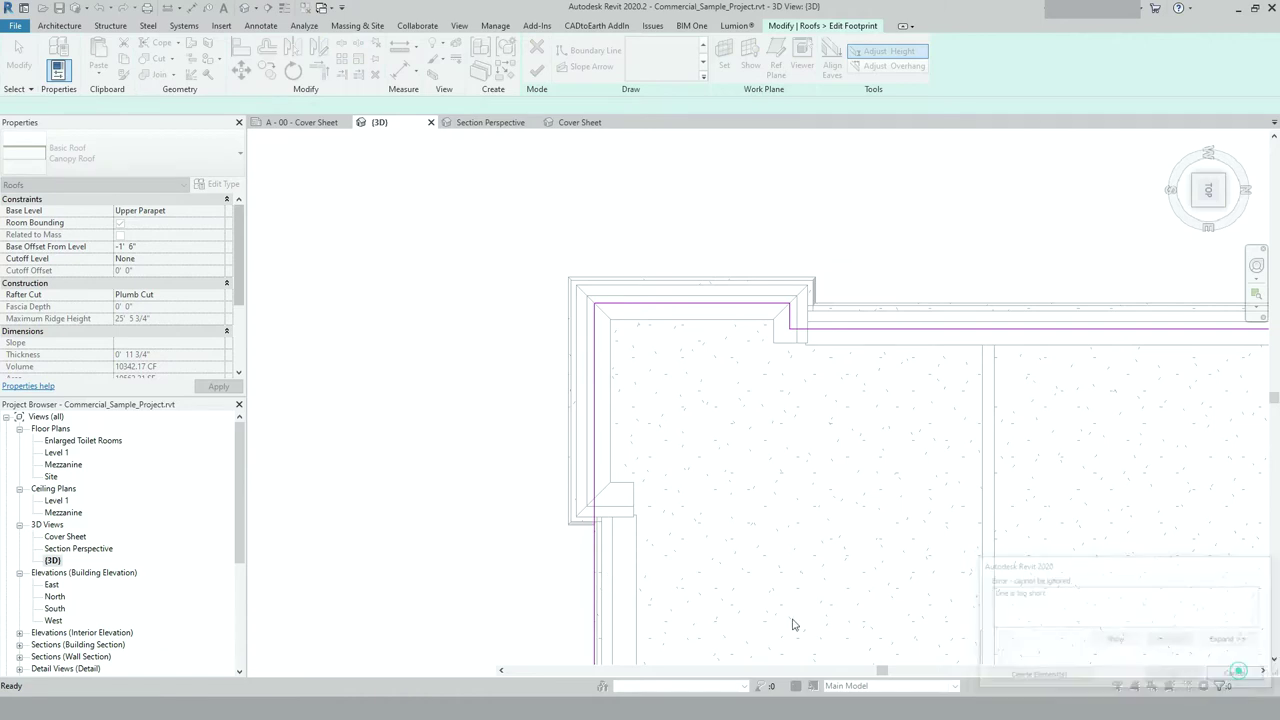
{"action": "left_click", "coordinate": [586, 520]}
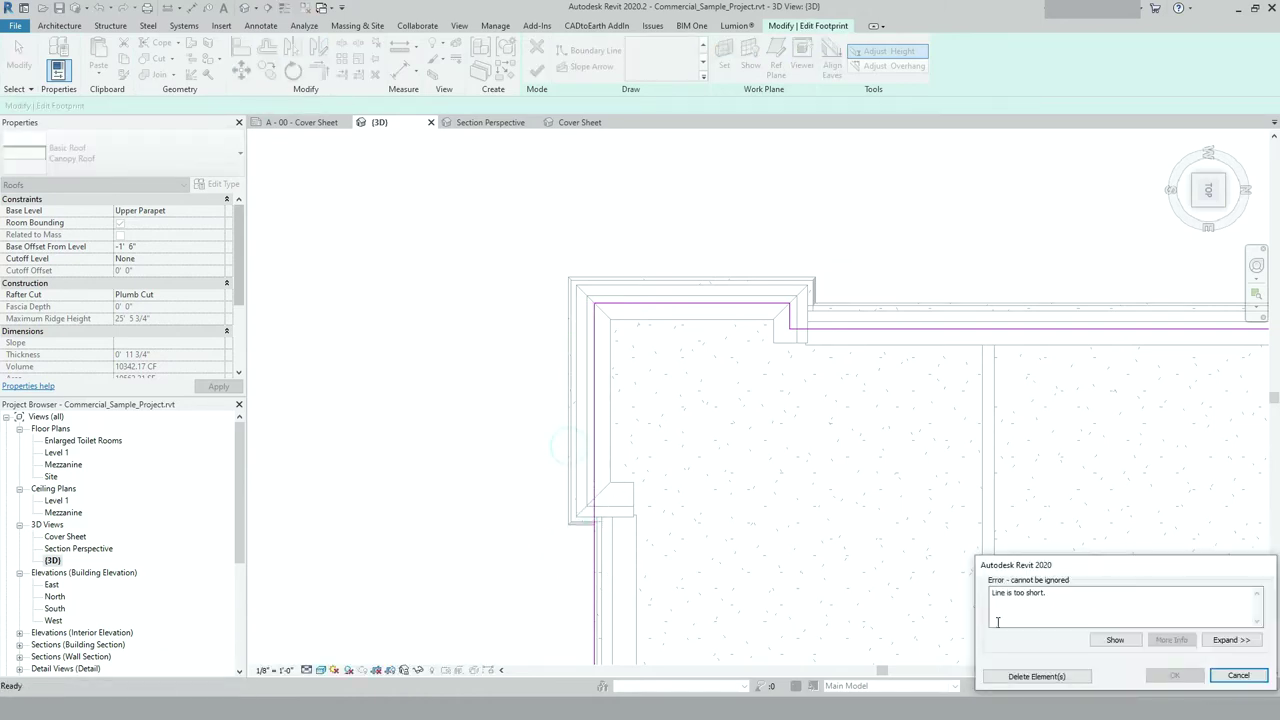
{"action": "key", "text": "Escape"}
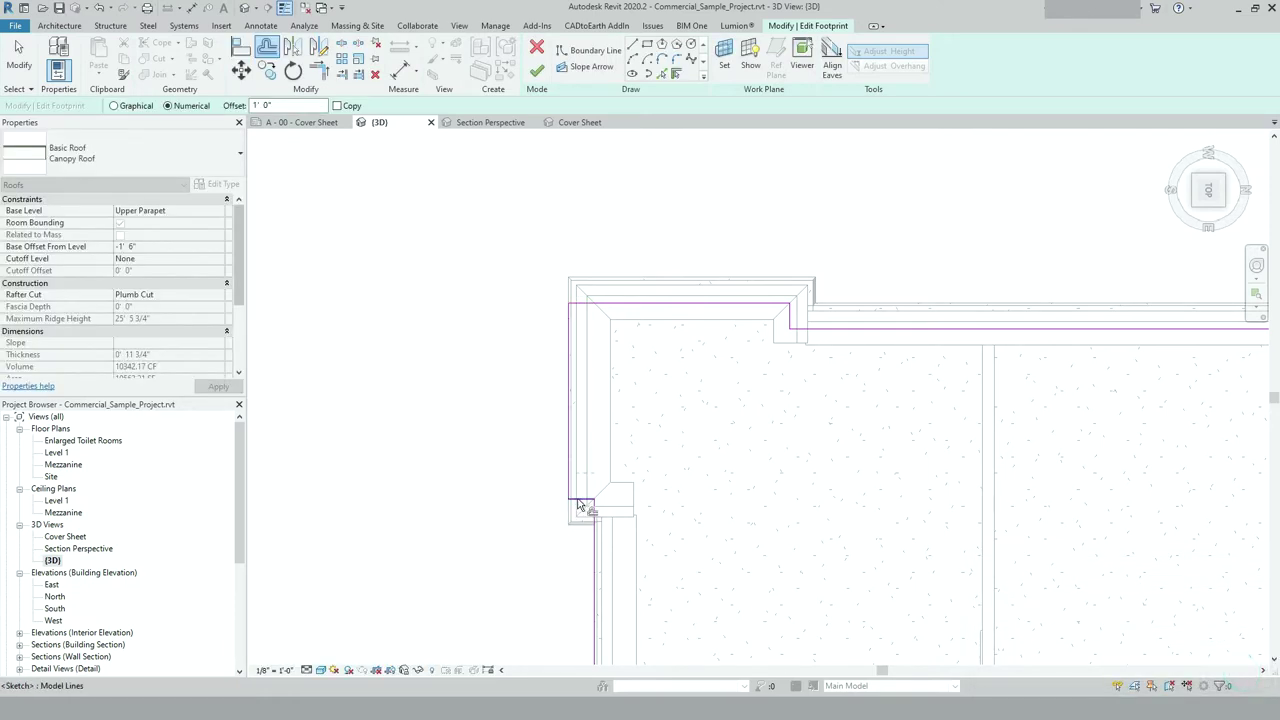
{"action": "left_click", "coordinate": [598, 560]}
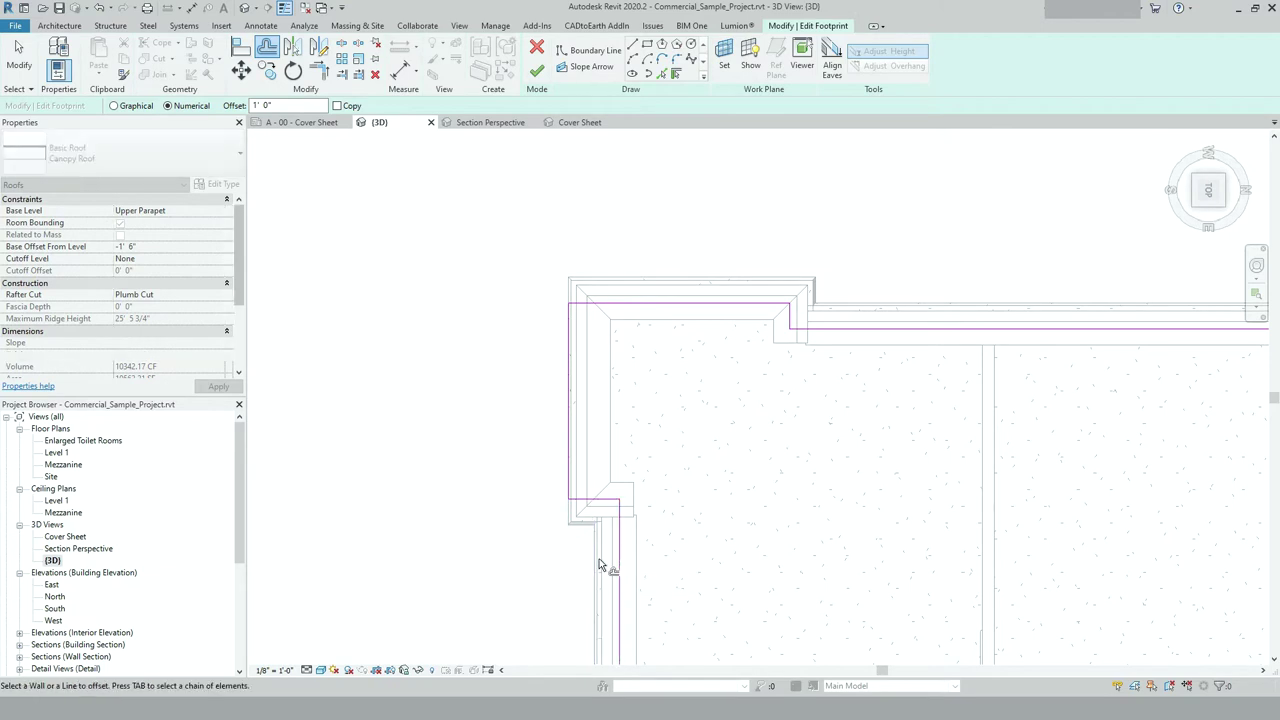
{"action": "left_click", "coordinate": [573, 440]}
{"action": "scroll", "coordinate": [571, 431], "scroll_direction": "down", "scroll_amount": 6}
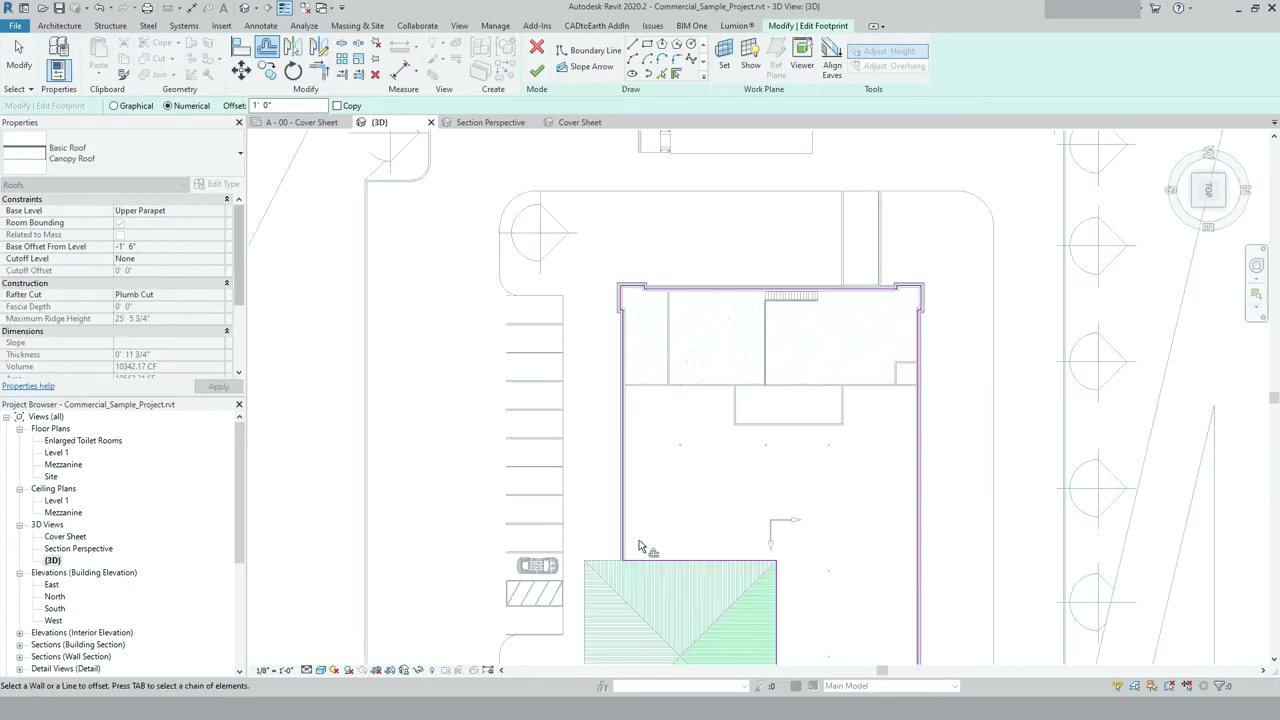
{"action": "scroll", "coordinate": [668, 575], "scroll_direction": "up", "scroll_amount": 5}
{"action": "scroll", "coordinate": [675, 500], "scroll_direction": "down", "scroll_amount": 5}
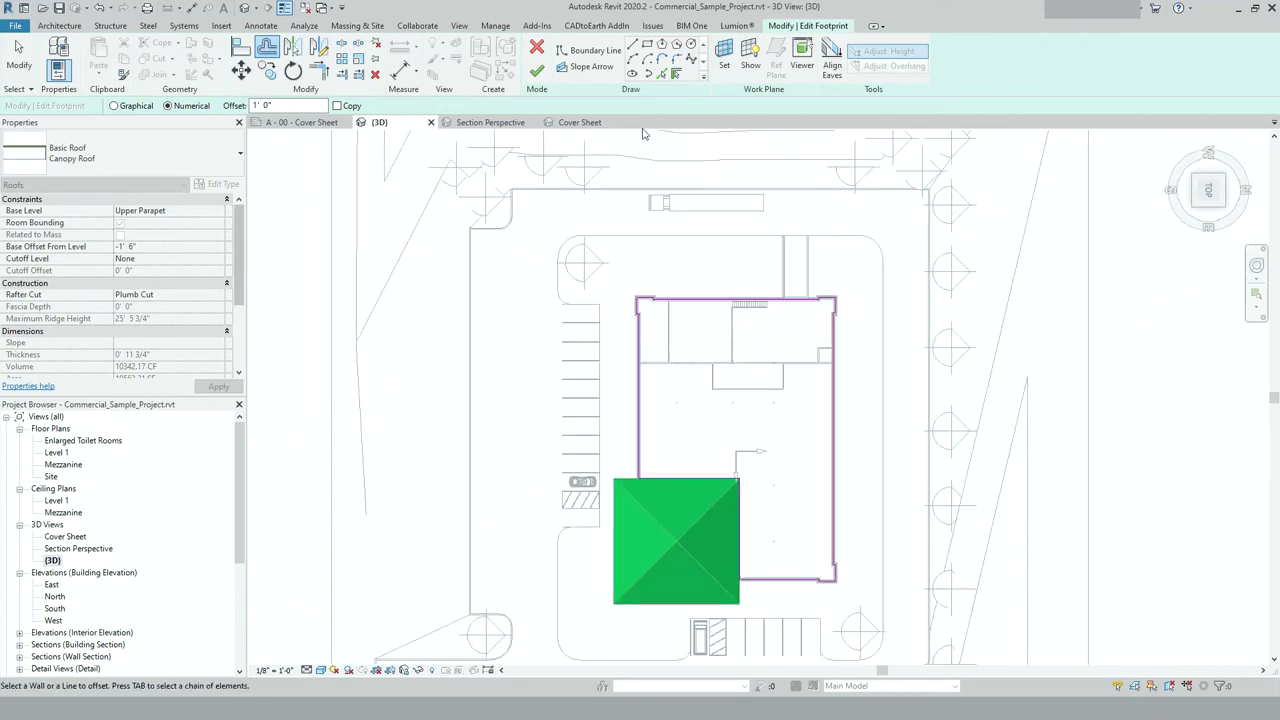
{"action": "key", "text": "Escape"}
Step: Finish the roof sketch, view the building from above in 3D, and select the flat canopy roof
{"action": "left_click", "coordinate": [536, 72]}
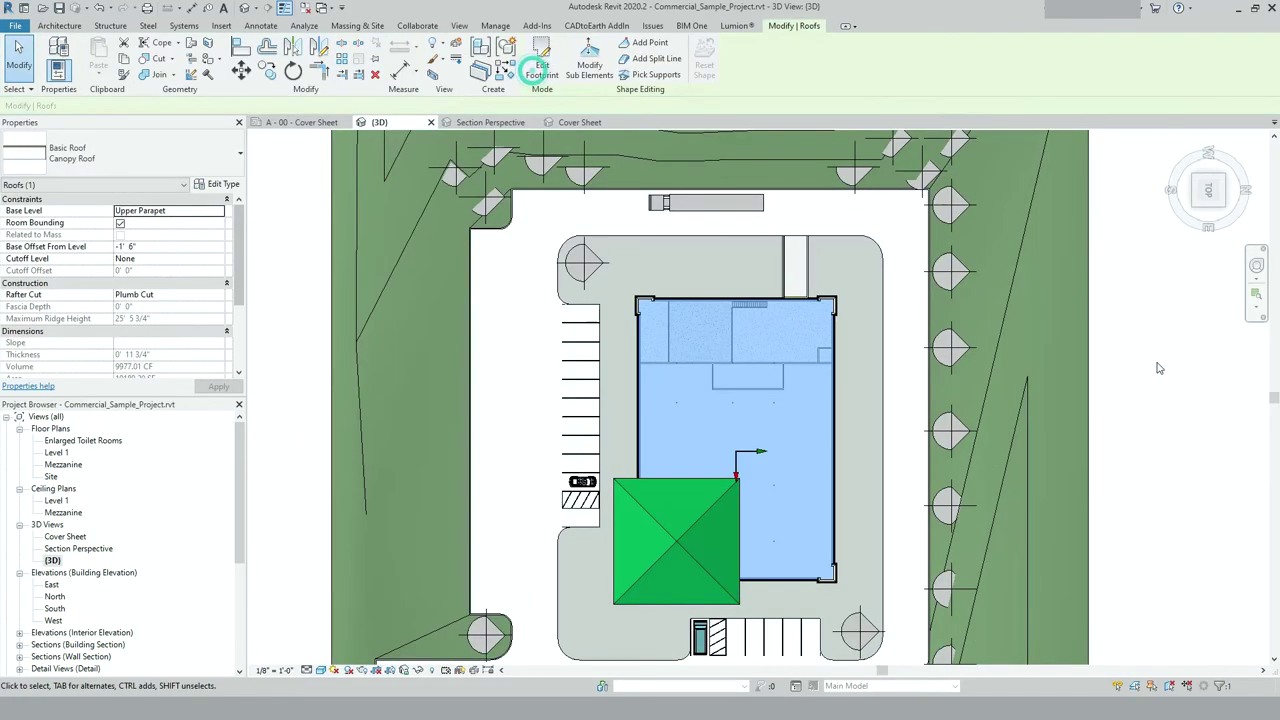
{"action": "left_click", "coordinate": [1181, 137]}
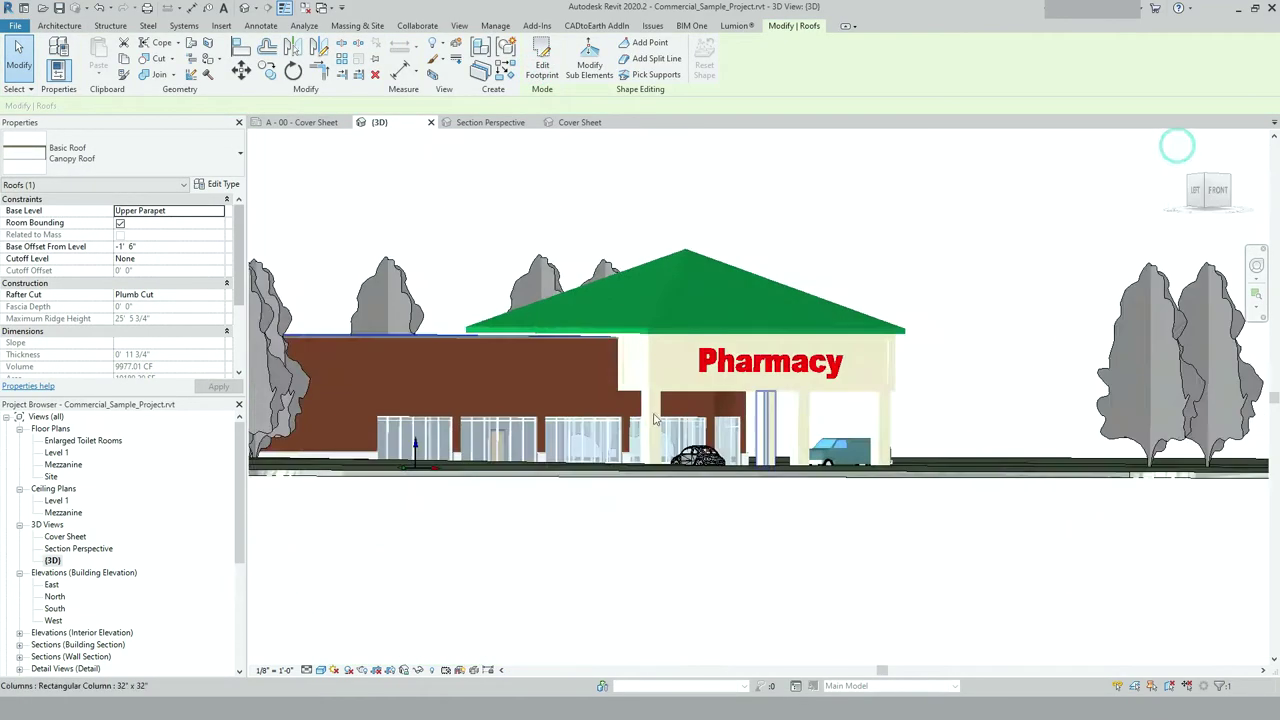
{"action": "middle_click_drag", "start_coordinate": [876, 612], "coordinate": [823, 630], "text": "shift"}
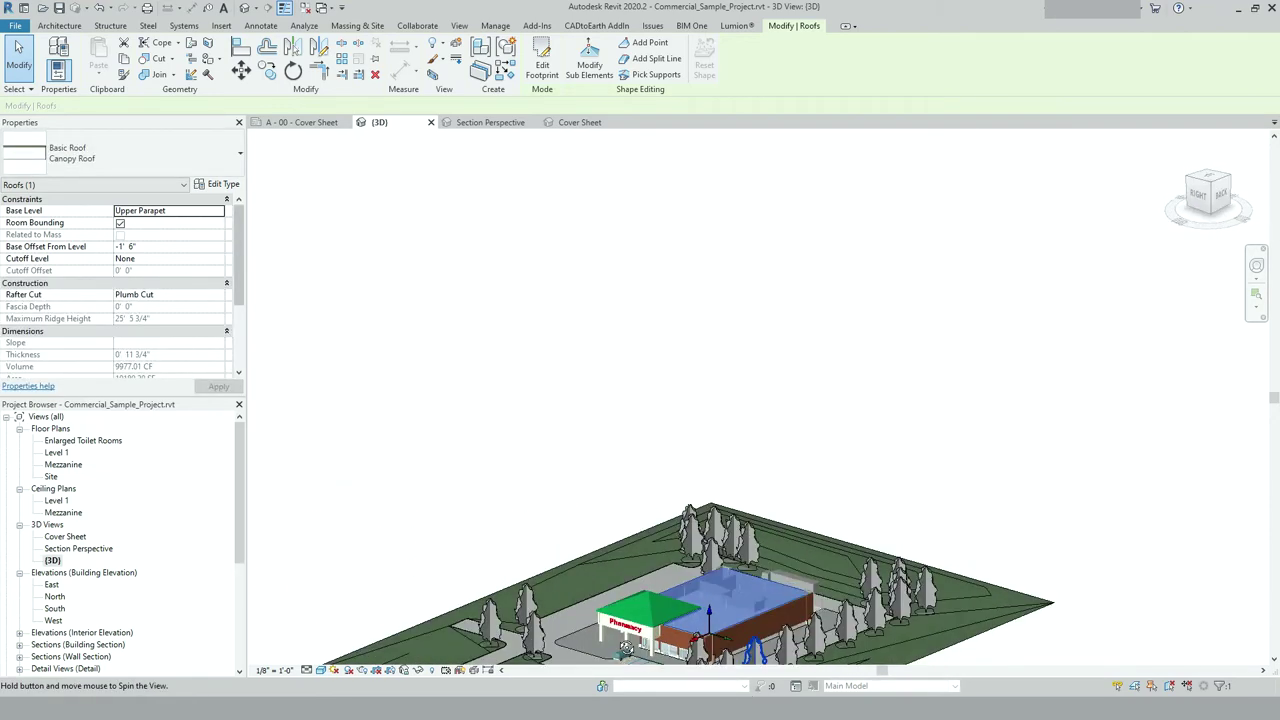
{"action": "scroll", "coordinate": [823, 630], "scroll_direction": "up", "scroll_amount": 5}
{"action": "key", "text": "Escape"}
{"action": "scroll", "coordinate": [834, 401], "scroll_direction": "down", "scroll_amount": 3}
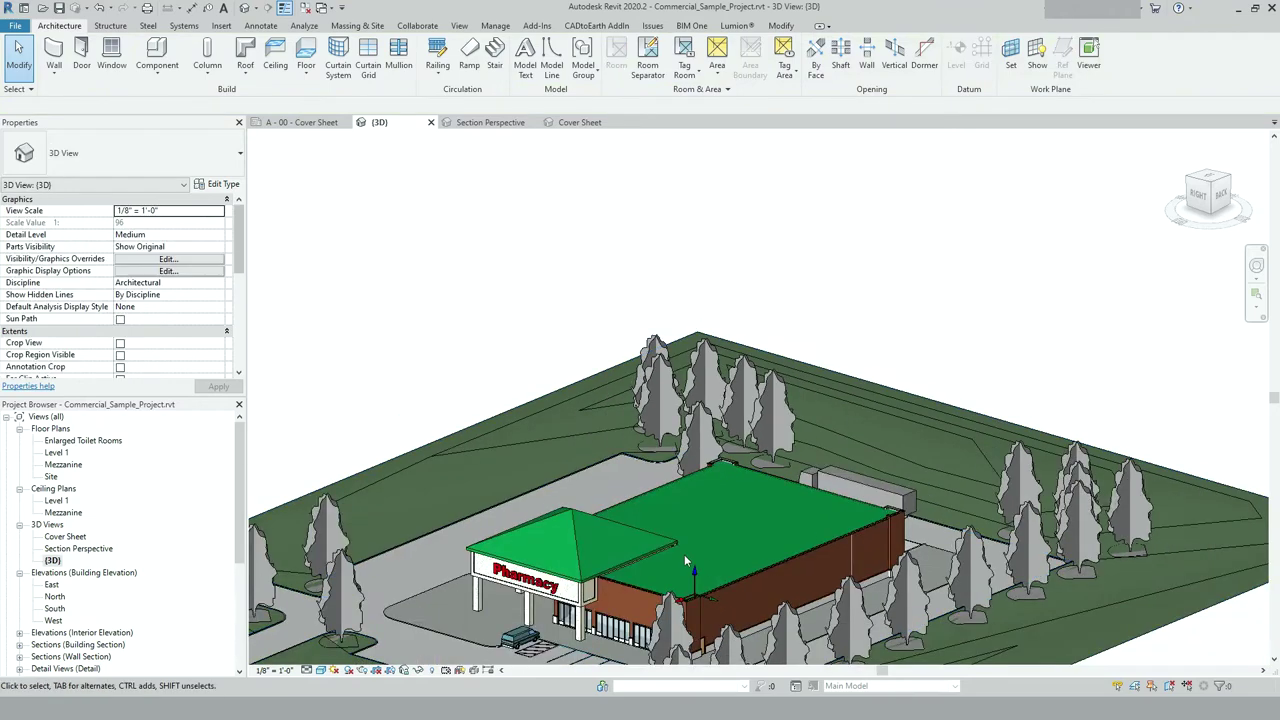
{"action": "scroll", "coordinate": [684, 570], "scroll_direction": "up", "scroll_amount": 6}
{"action": "scroll", "coordinate": [684, 597], "scroll_direction": "up", "scroll_amount": 2}
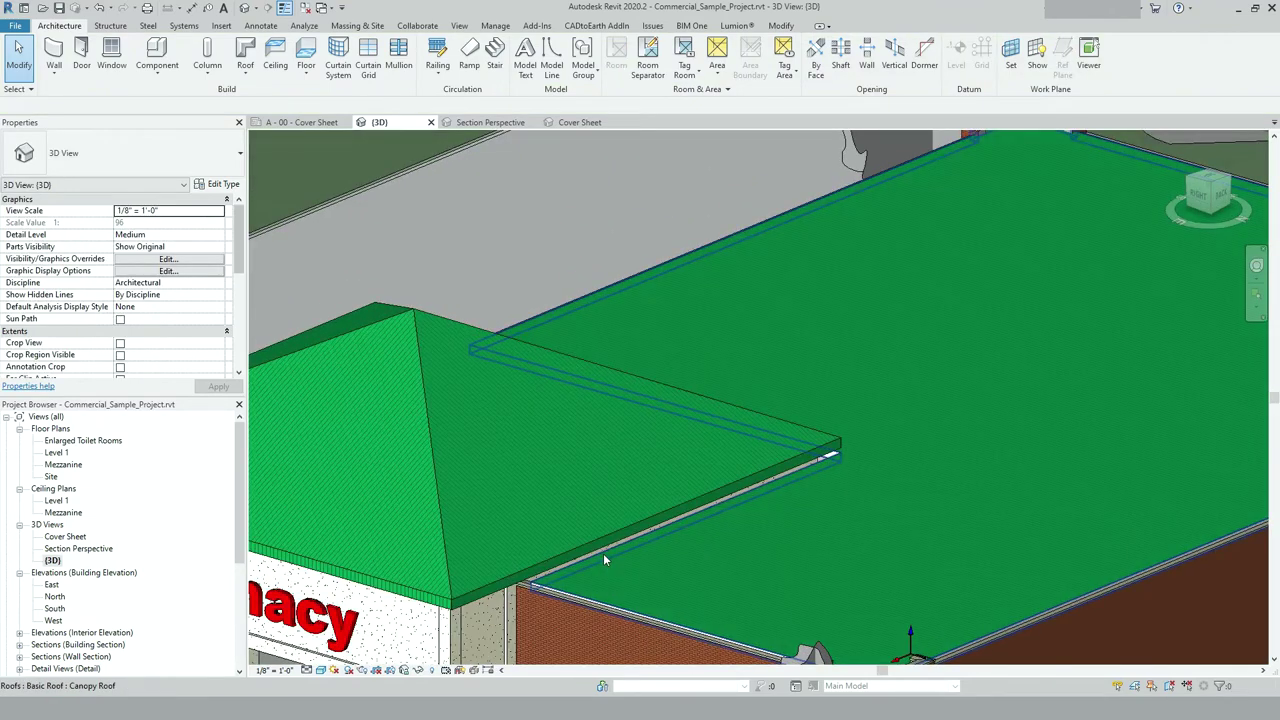
{"action": "left_click", "coordinate": [603, 553]}
Step: Edit the canopy roof footprint, offset two boundary edges outward 1'0", and finish the sketch
{"action": "left_click", "coordinate": [542, 70]}
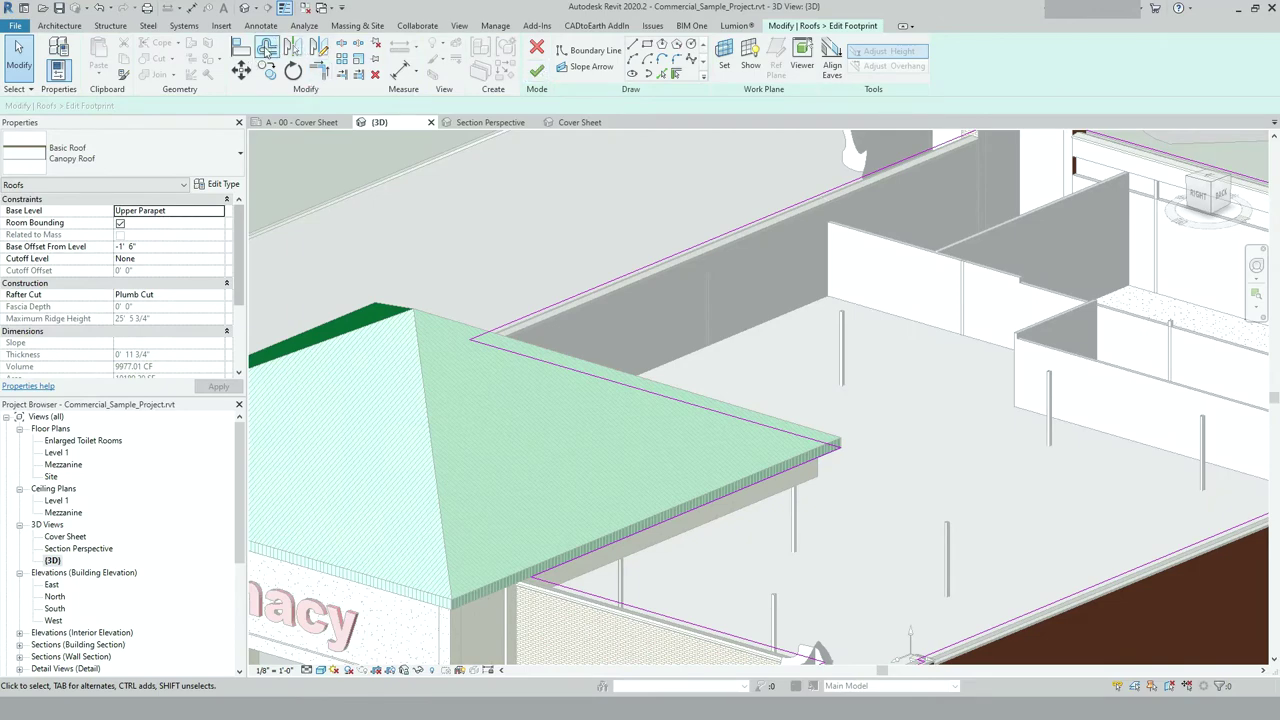
{"action": "left_click", "coordinate": [275, 50]}
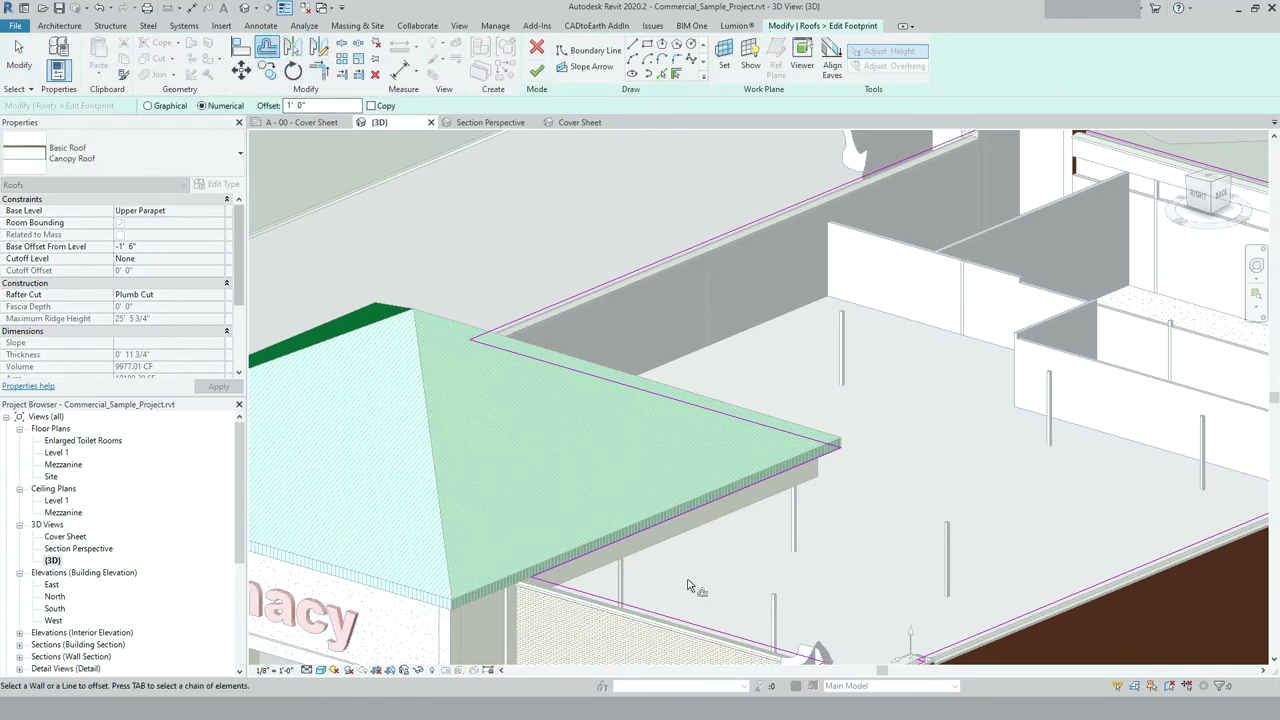
{"action": "scroll", "coordinate": [652, 524], "scroll_direction": "up", "scroll_amount": 3}
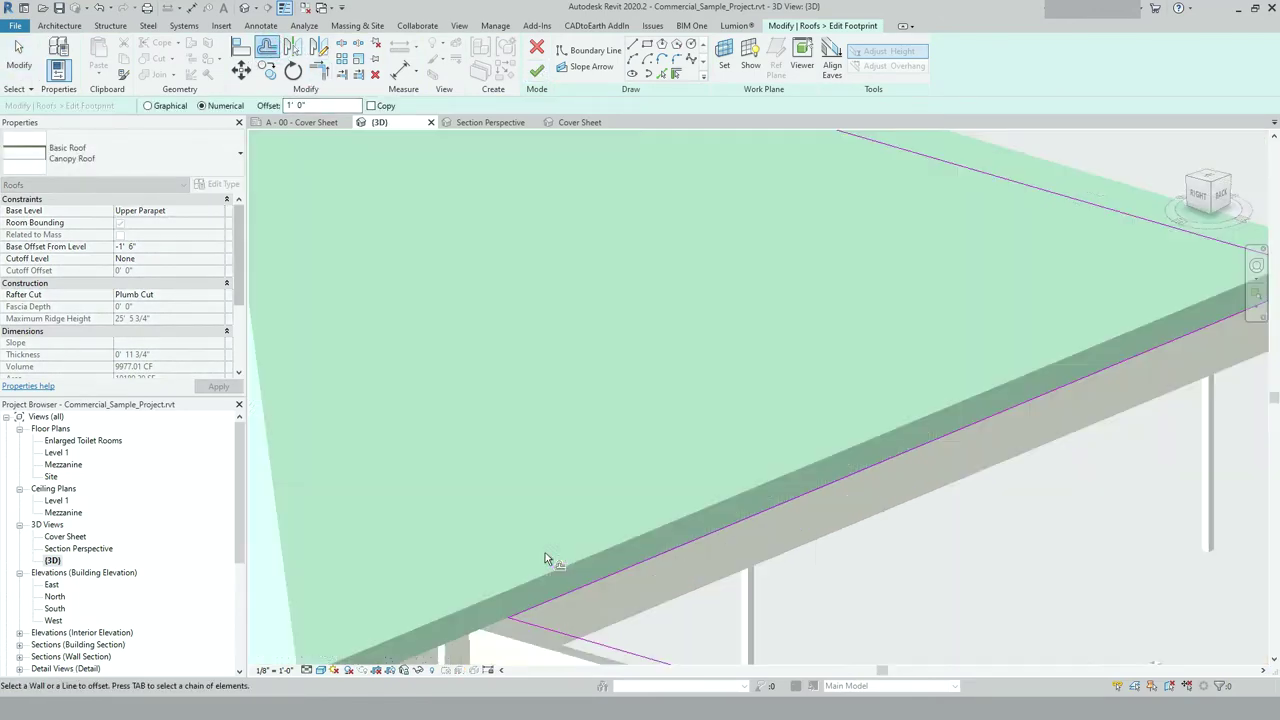
{"action": "left_click", "coordinate": [585, 589]}
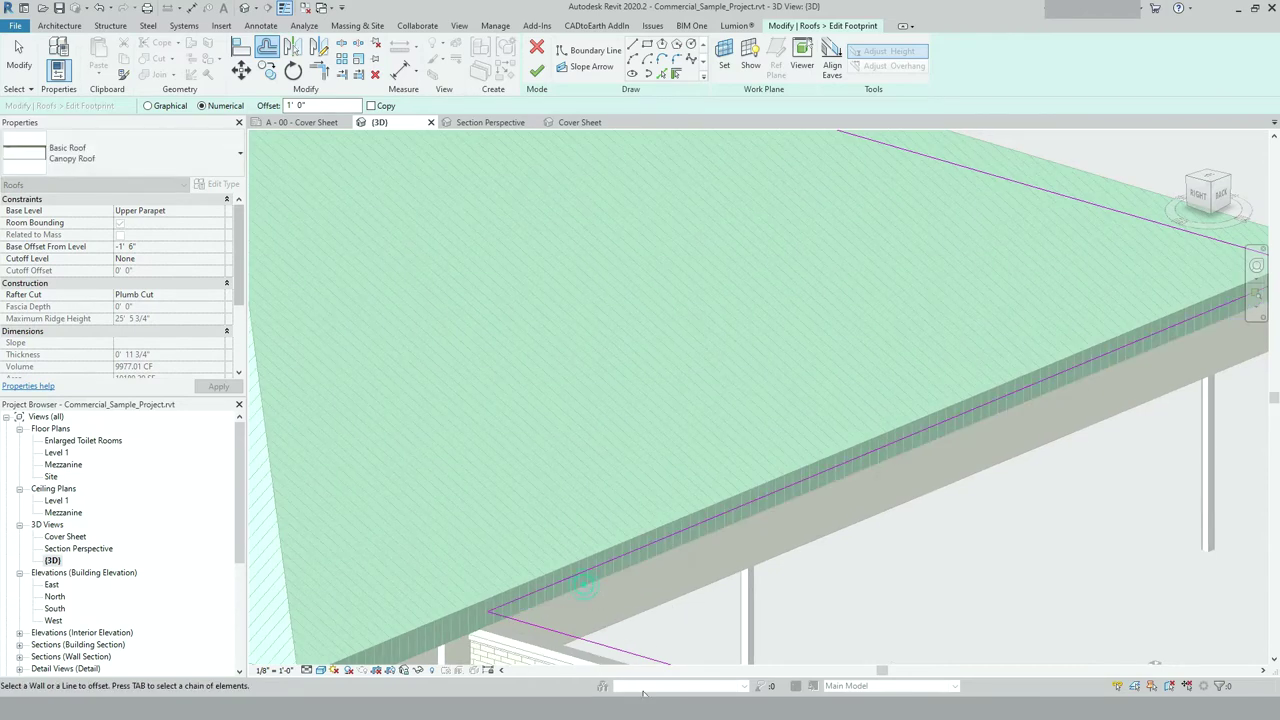
{"action": "left_click", "coordinate": [1050, 196]}
{"action": "left_click", "coordinate": [536, 72]}
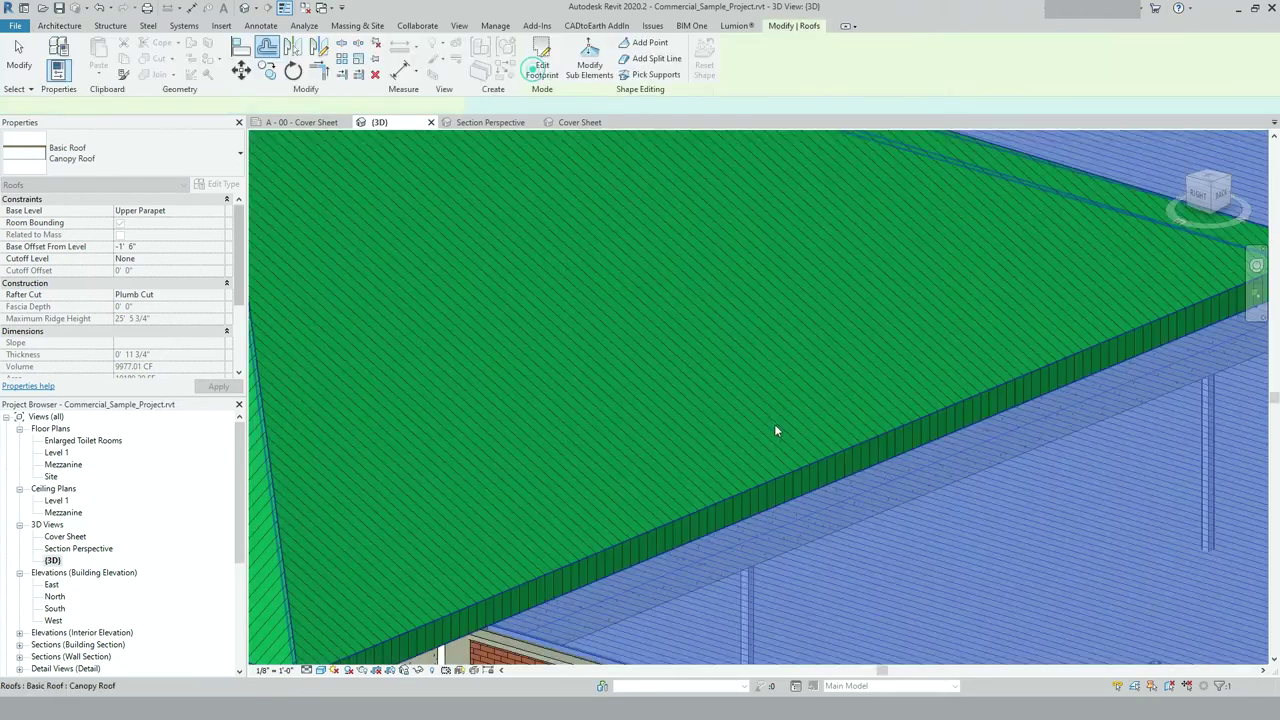
Step: Select the main building's roof and switch its type from Canopy Roof to Bar Joist Flat Roof
{"action": "scroll", "coordinate": [776, 425], "scroll_direction": "down", "scroll_amount": 5}
{"action": "key", "text": "Escape"}
{"action": "scroll", "coordinate": [727, 399], "scroll_direction": "down", "scroll_amount": 5}
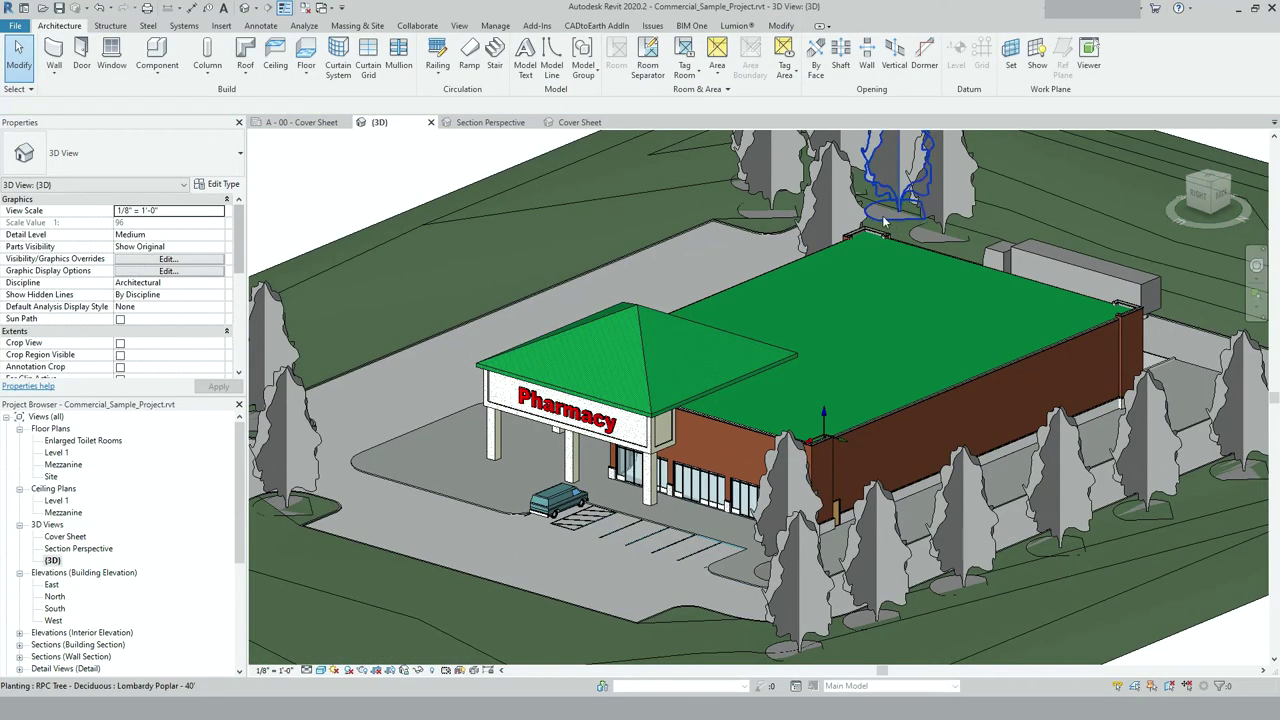
{"action": "left_click", "coordinate": [836, 248]}
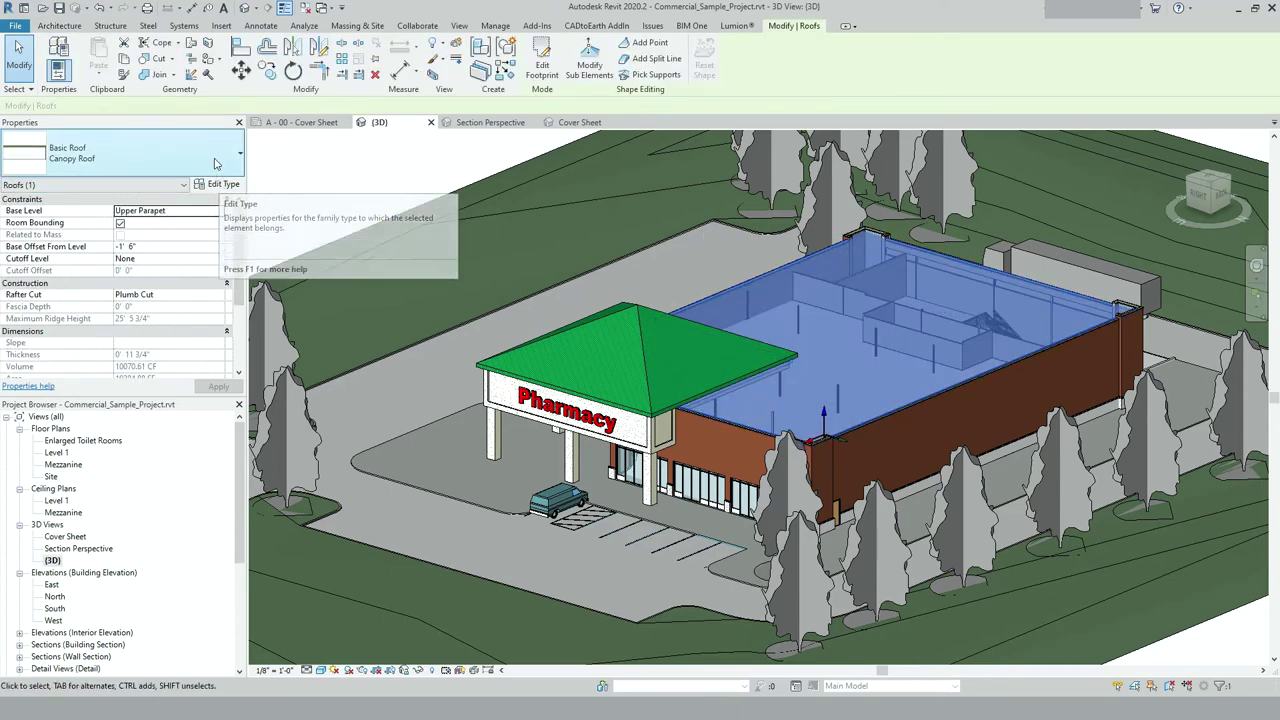
{"action": "left_click", "coordinate": [150, 155]}
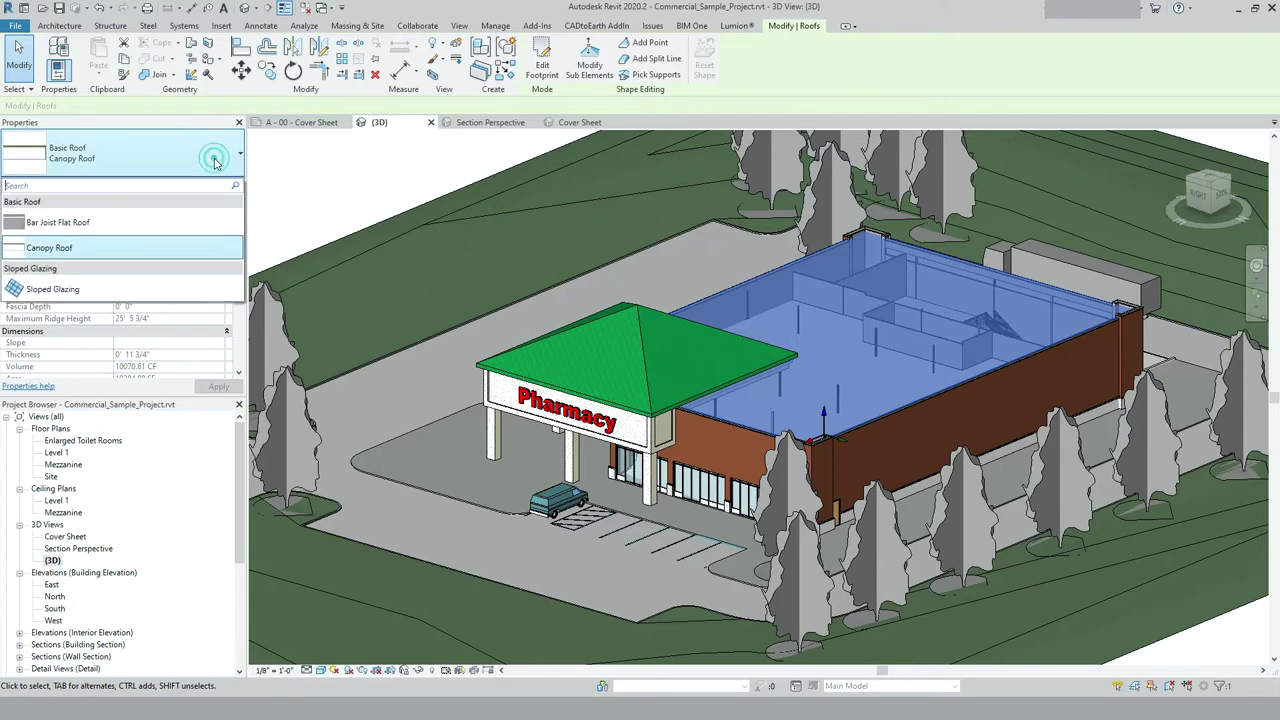
{"action": "left_click", "coordinate": [128, 230]}
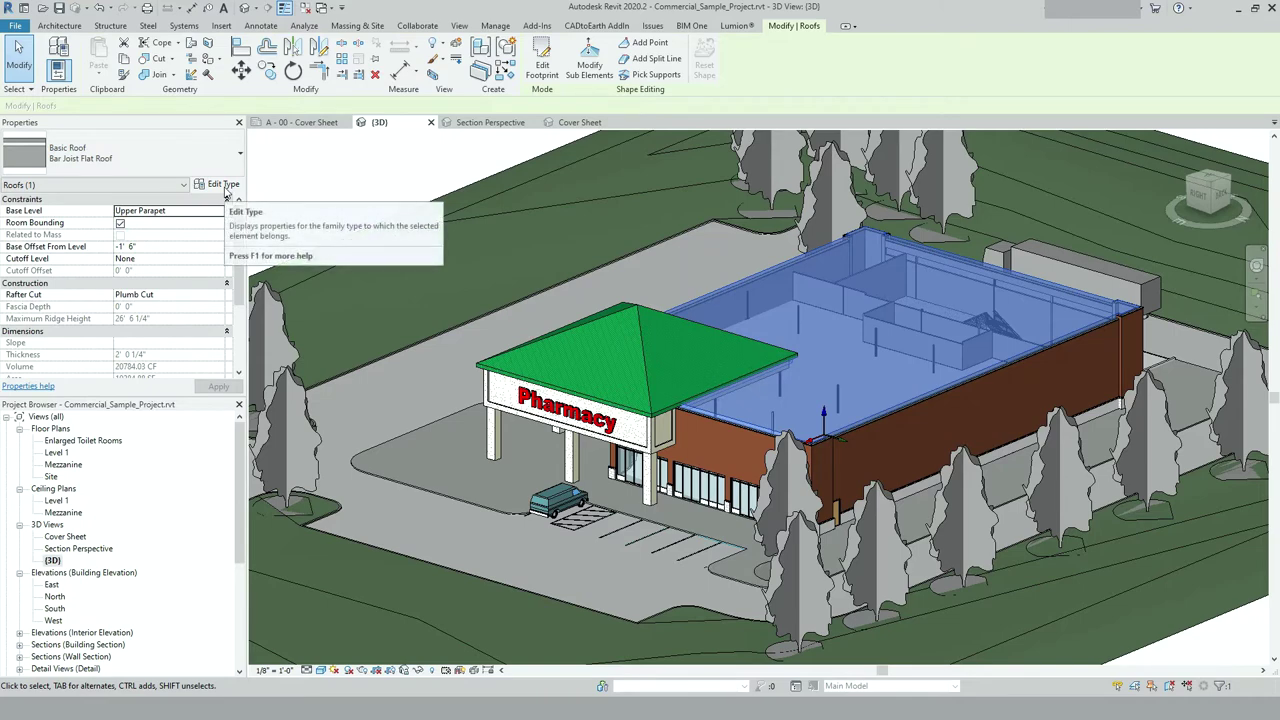
{"action": "key", "text": "Escape"}
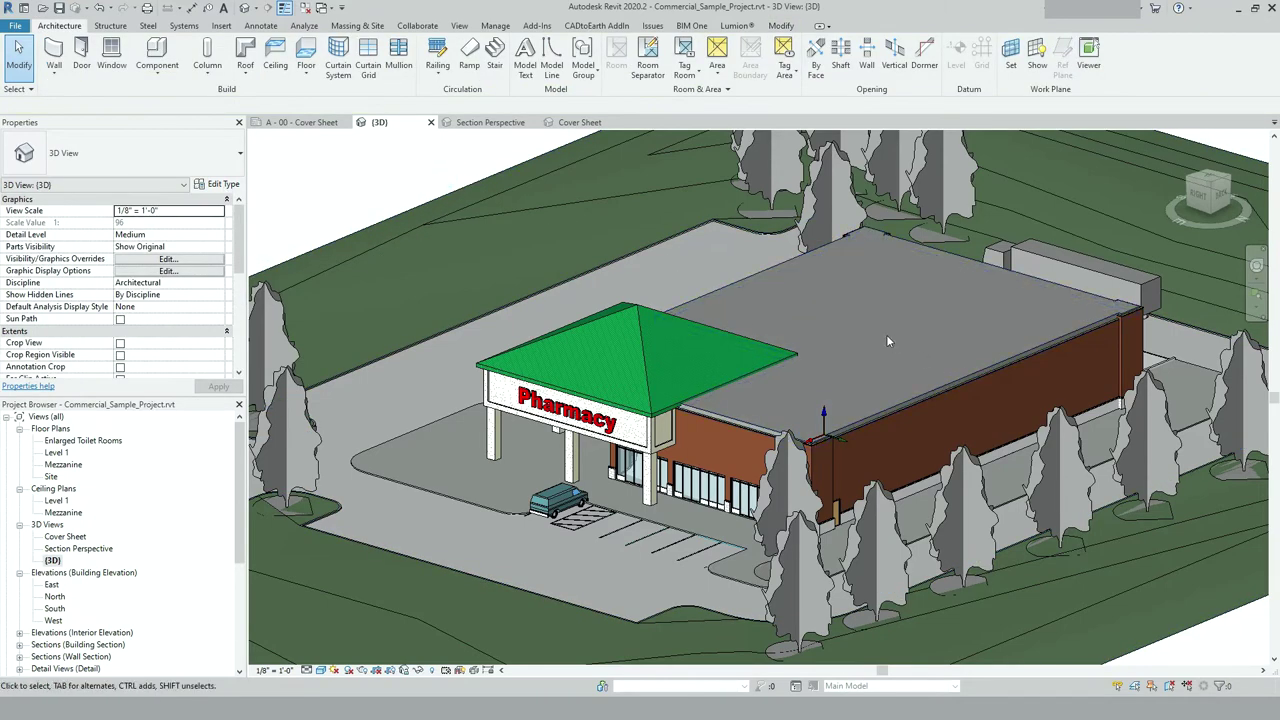
{"action": "left_click", "coordinate": [881, 406]}
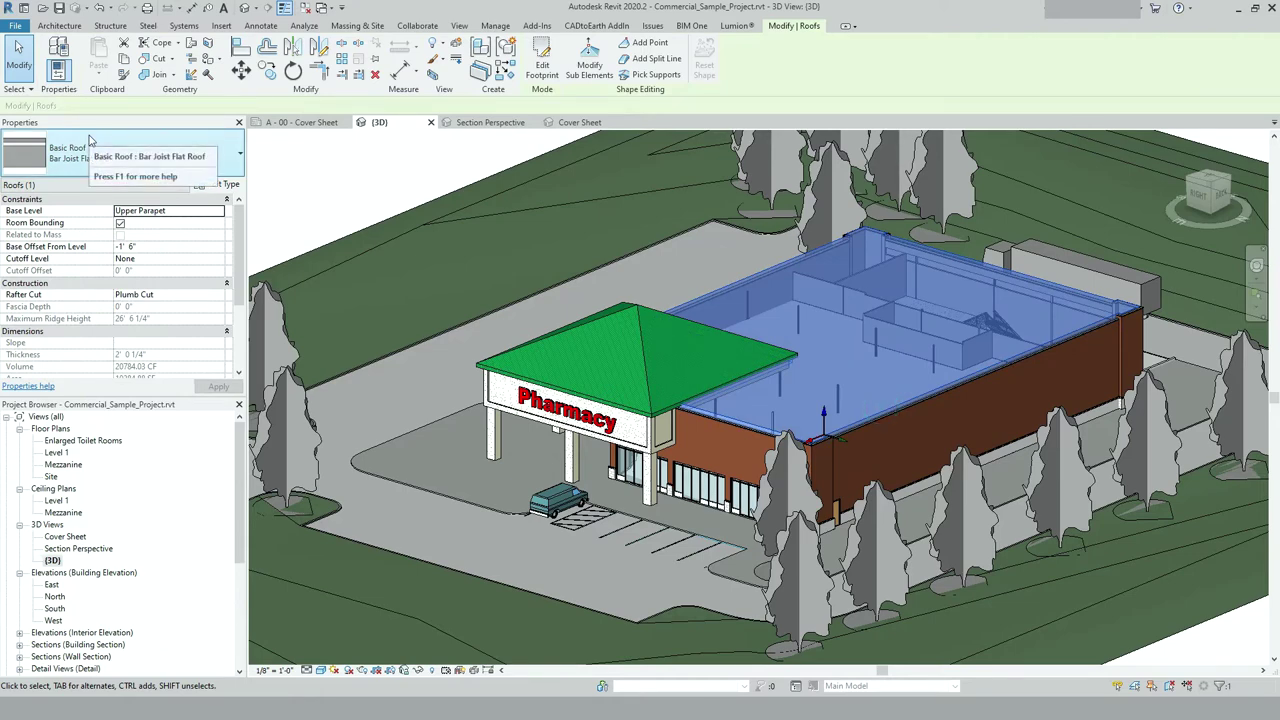
Step: Duplicate the roof type as Bar Joist Flat Roof 2, review its layer structure, and close the dialogs
{"action": "left_click", "coordinate": [220, 184]}
{"action": "left_click", "coordinate": [1102, 331]}
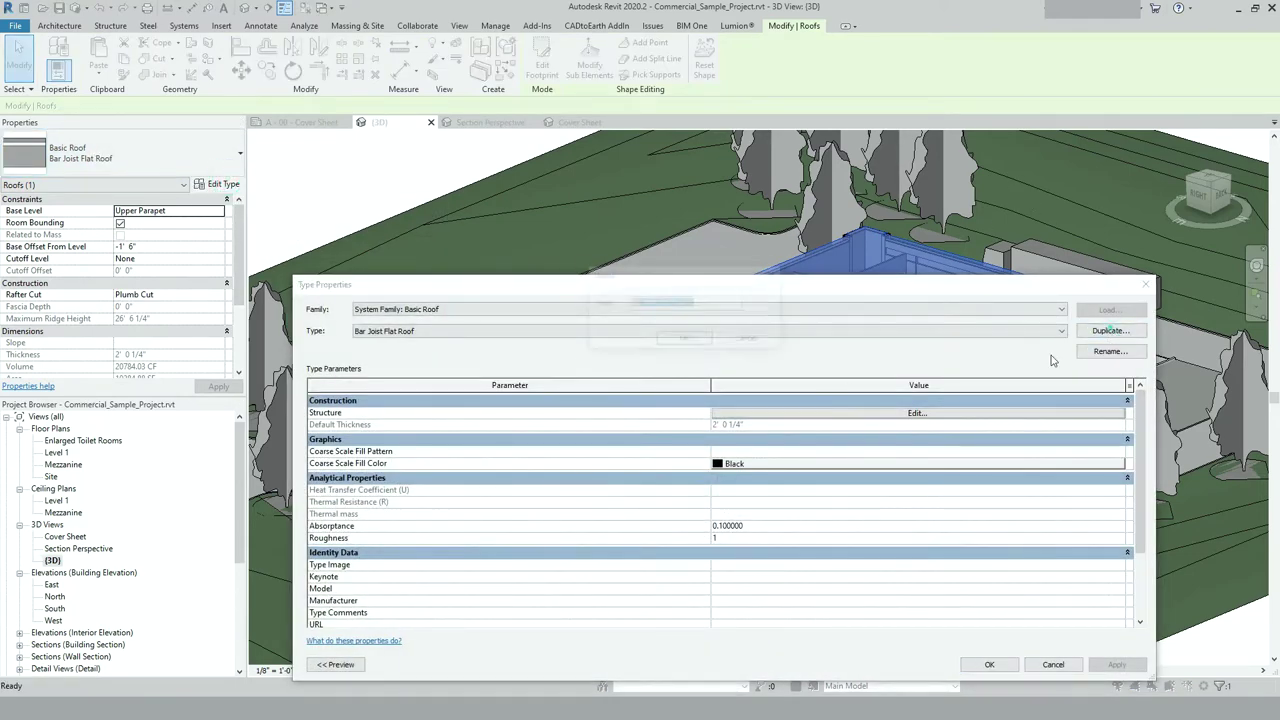
{"action": "left_click", "coordinate": [683, 339]}
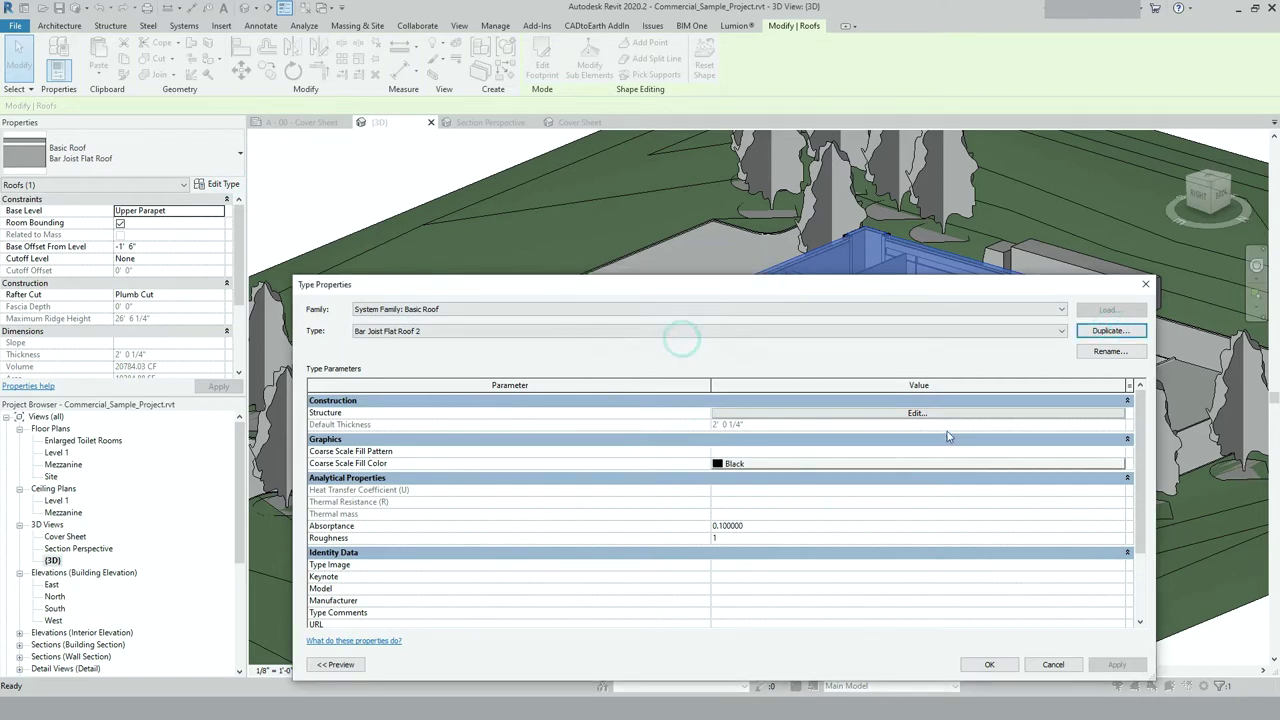
{"action": "left_click", "coordinate": [930, 412]}
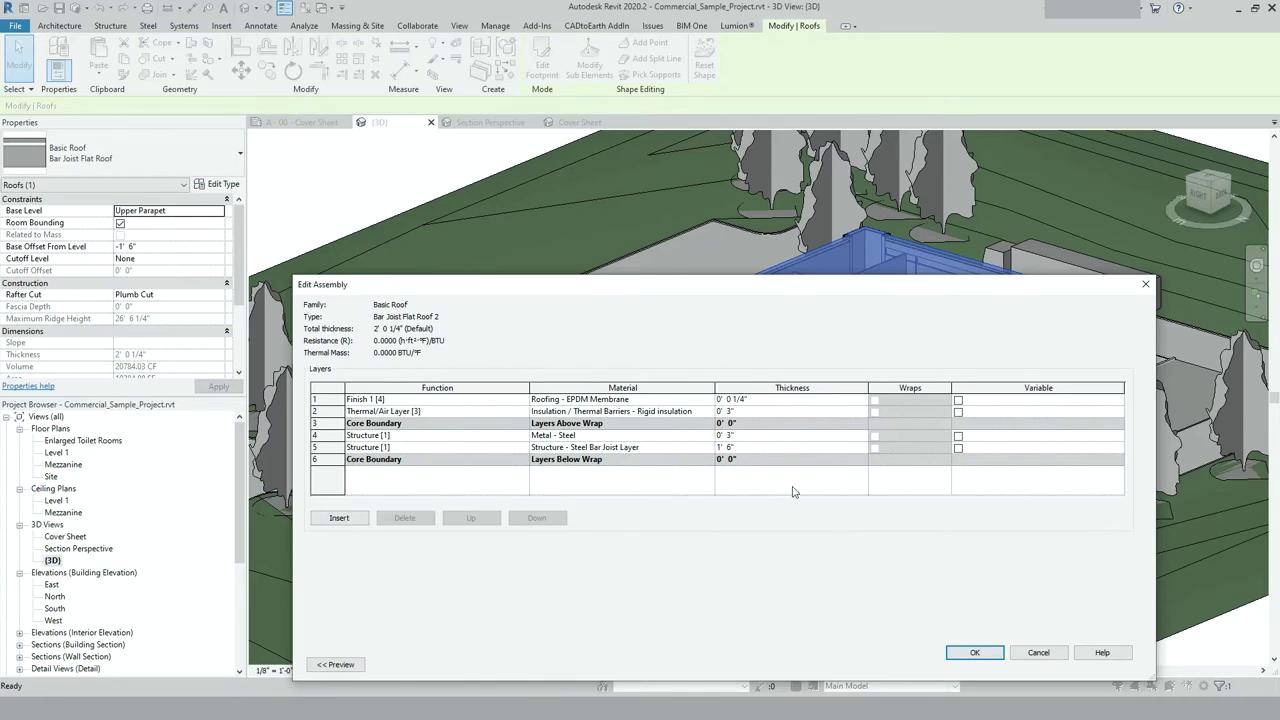
{"action": "left_click", "coordinate": [1028, 653]}
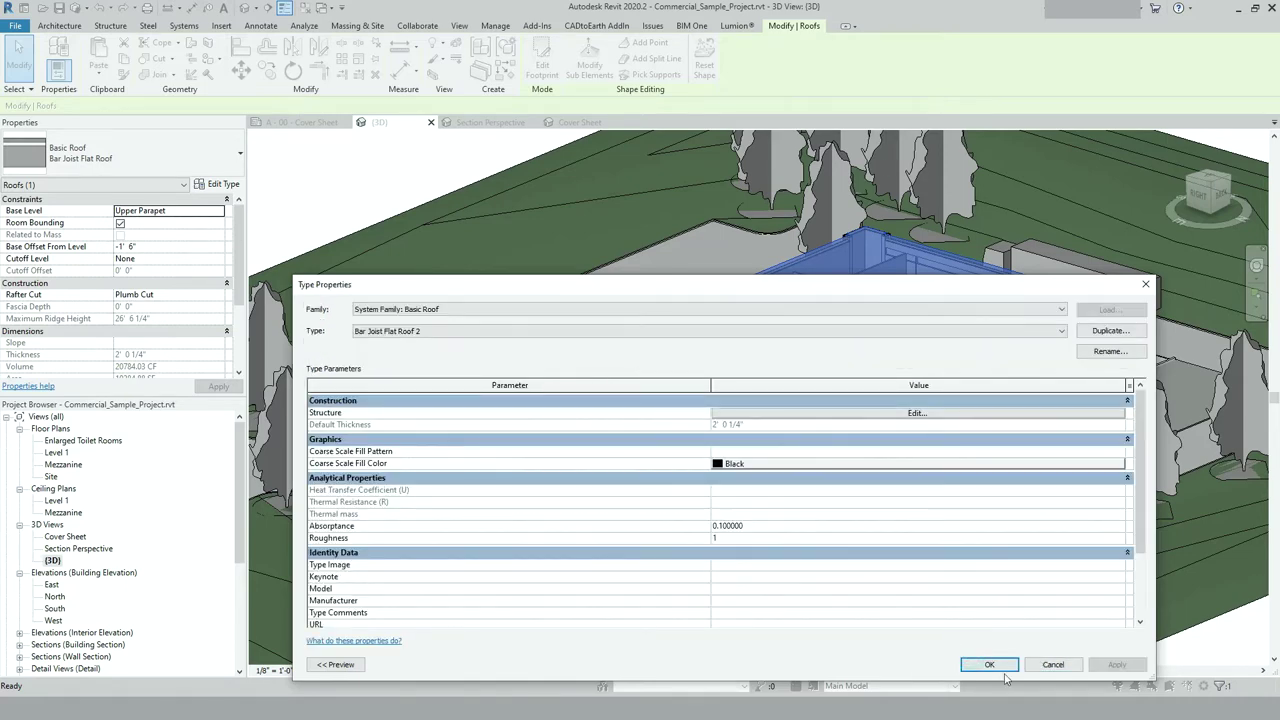
{"action": "key", "text": "Return"}
{"action": "key", "text": "Escape"}
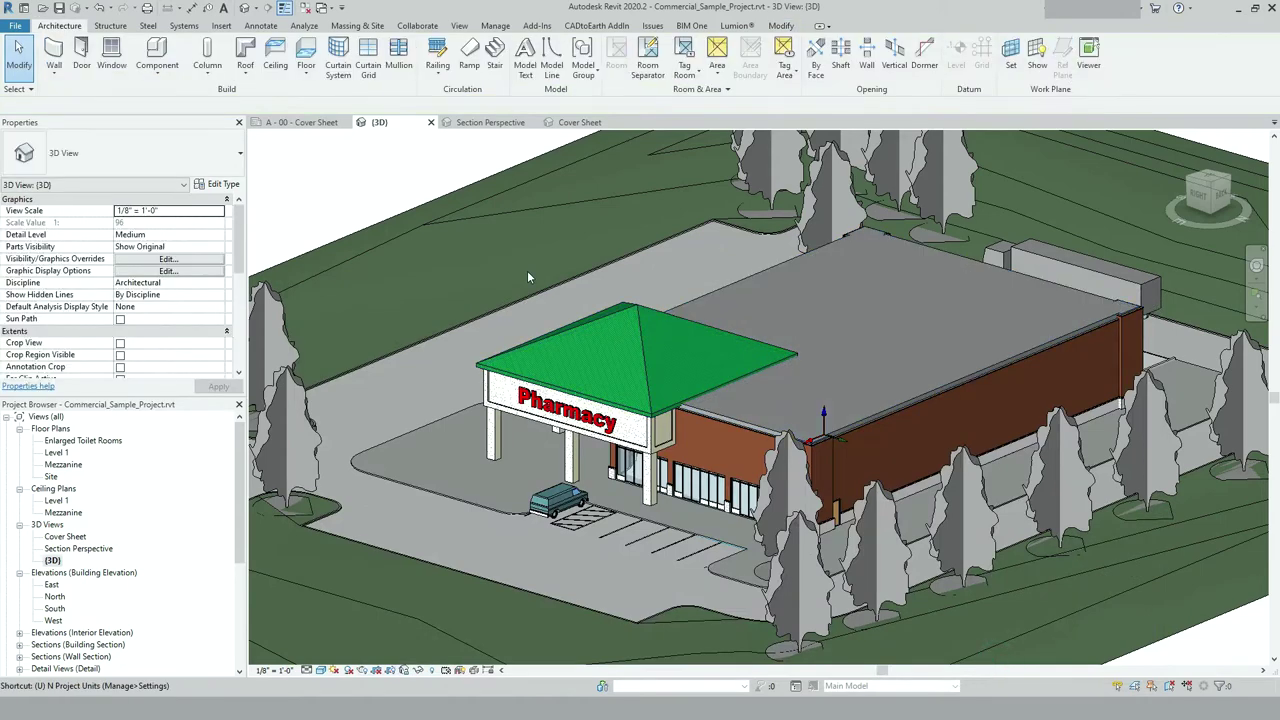
Step: Set the project length units to millimeters via UN, keeping the 1/32" rounding
{"action": "key", "text": "u"}
{"action": "key", "text": "n"}
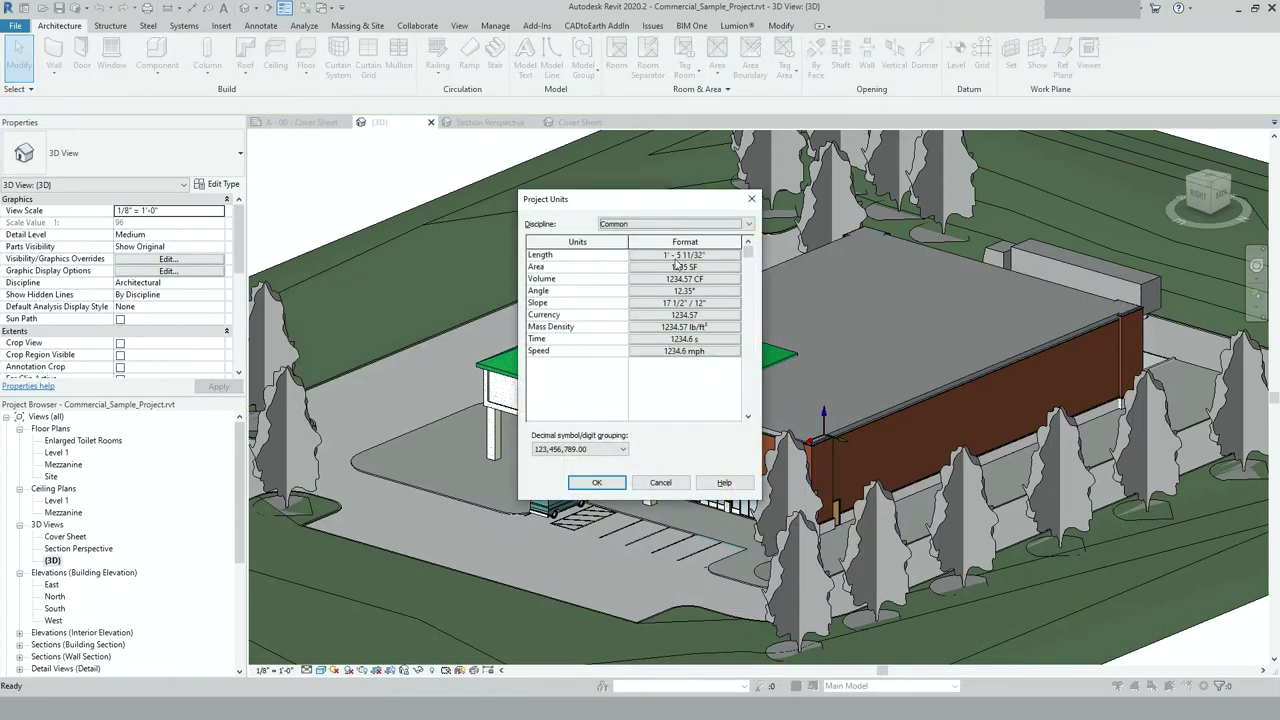
{"action": "left_click", "coordinate": [678, 256]}
{"action": "left_click", "coordinate": [617, 313]}
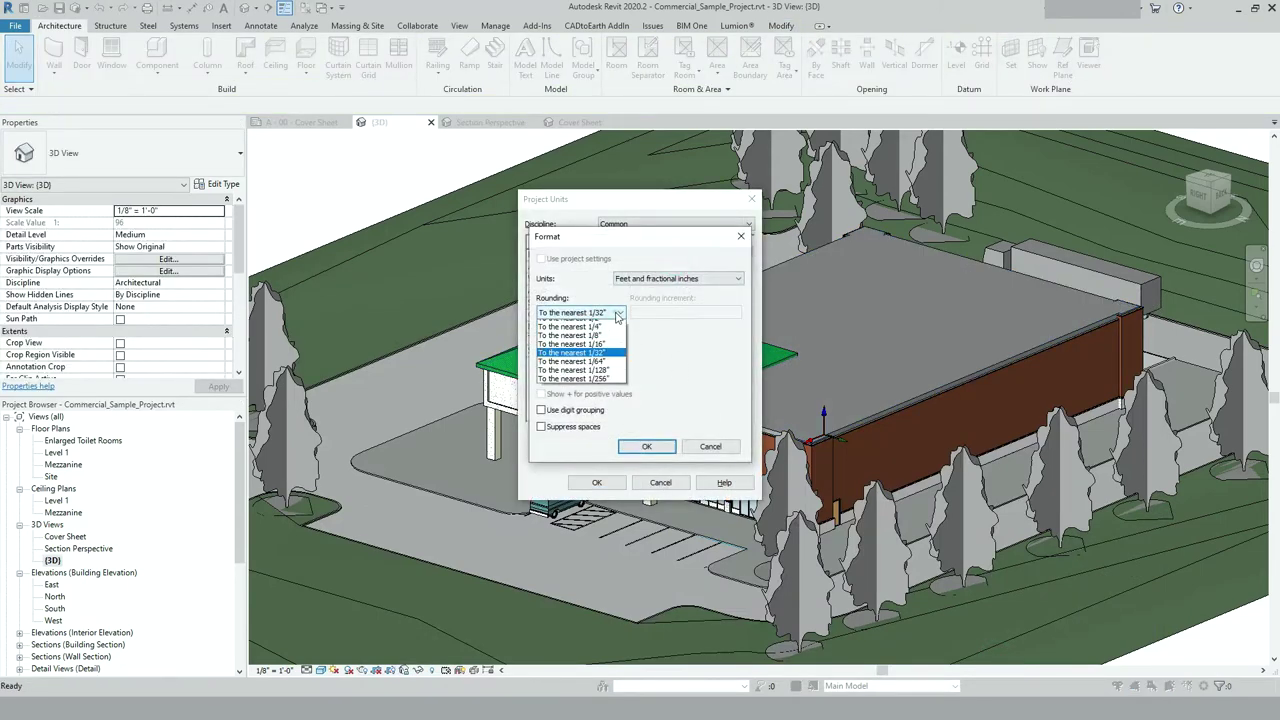
{"action": "left_click", "coordinate": [676, 288]}
{"action": "left_click", "coordinate": [680, 282]}
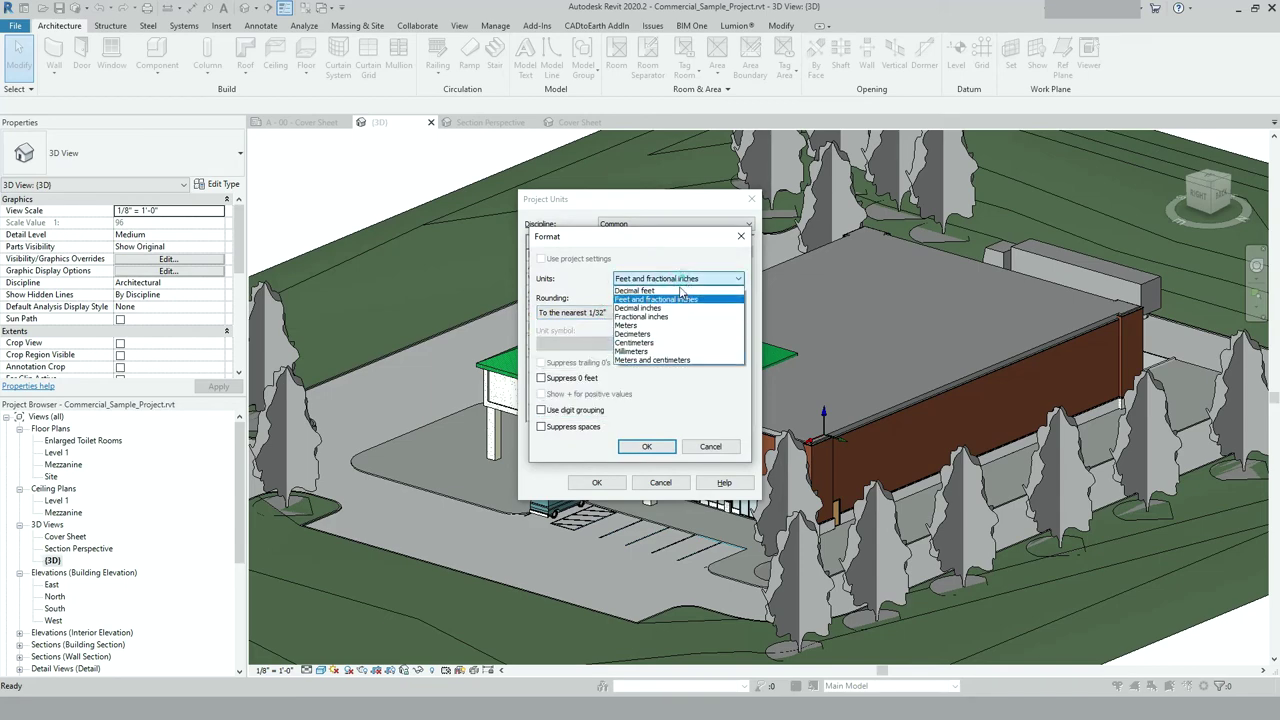
{"action": "left_click", "coordinate": [640, 351]}
{"action": "left_click", "coordinate": [648, 446]}
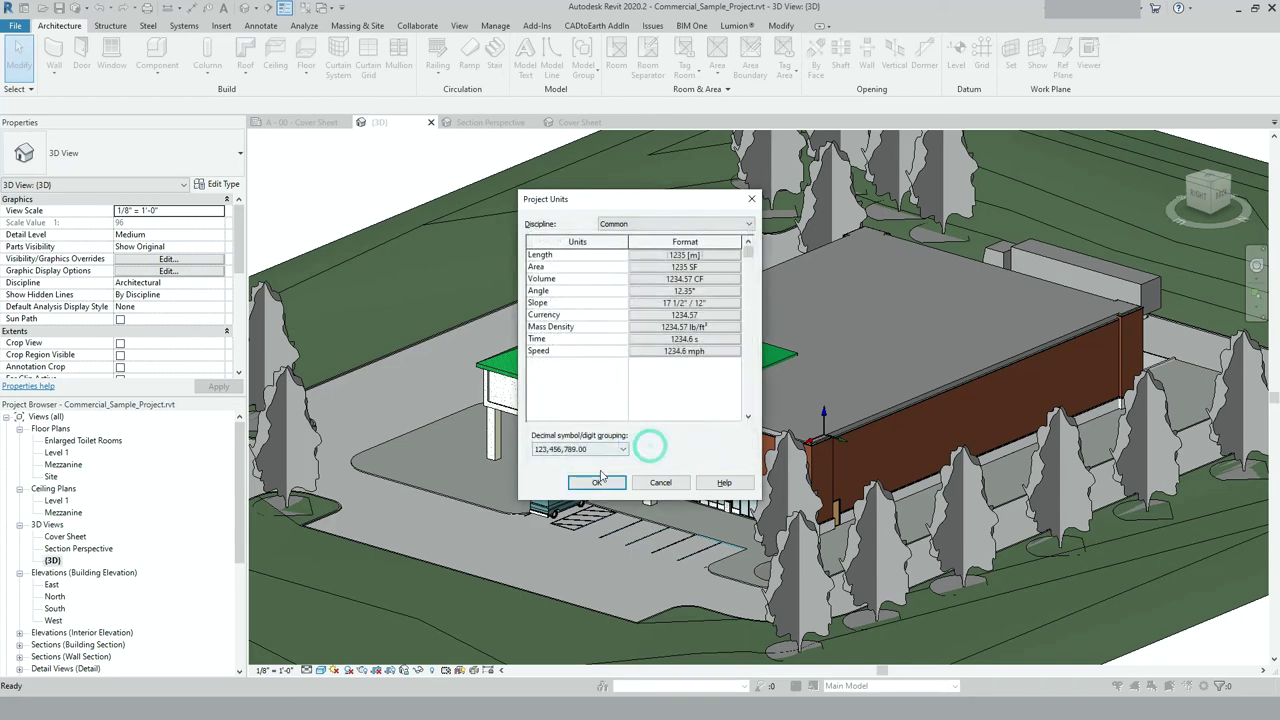
{"action": "left_click", "coordinate": [598, 482]}
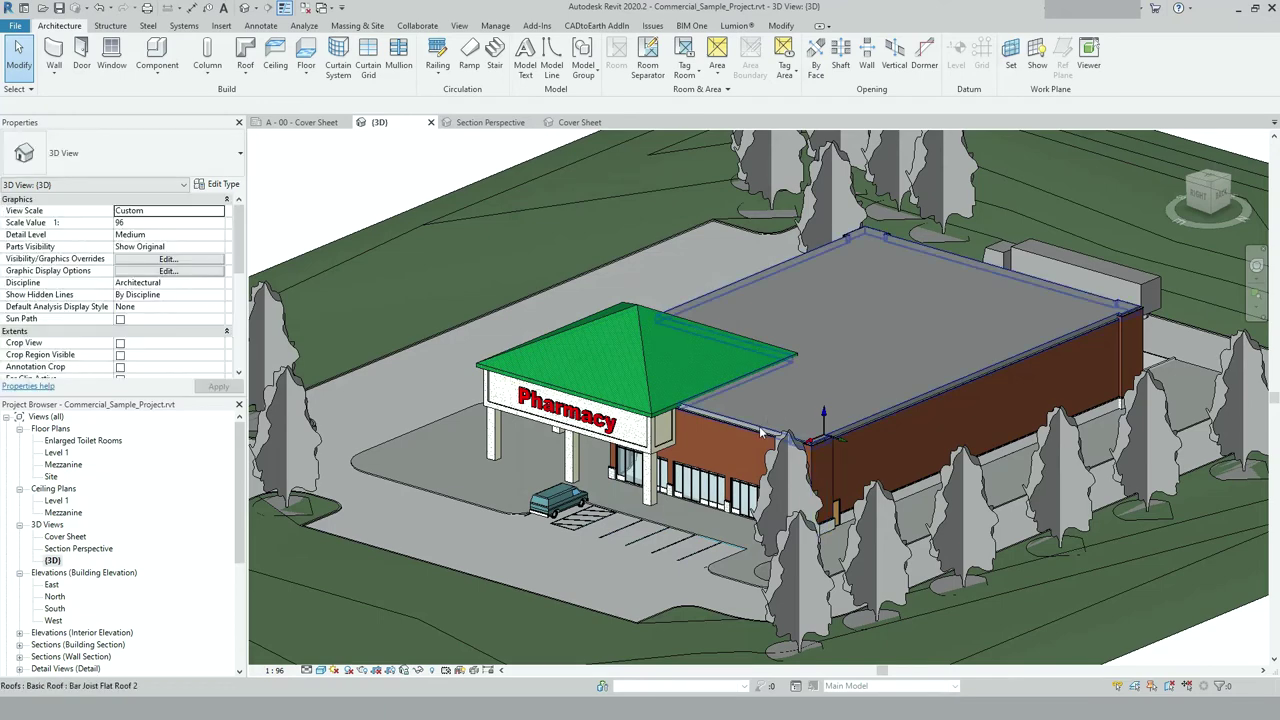
Step: Thin the steel bar joist layer in the Bar Joist Flat Roof 2 structure
{"action": "left_click", "coordinate": [762, 432]}
{"action": "left_click", "coordinate": [218, 187]}
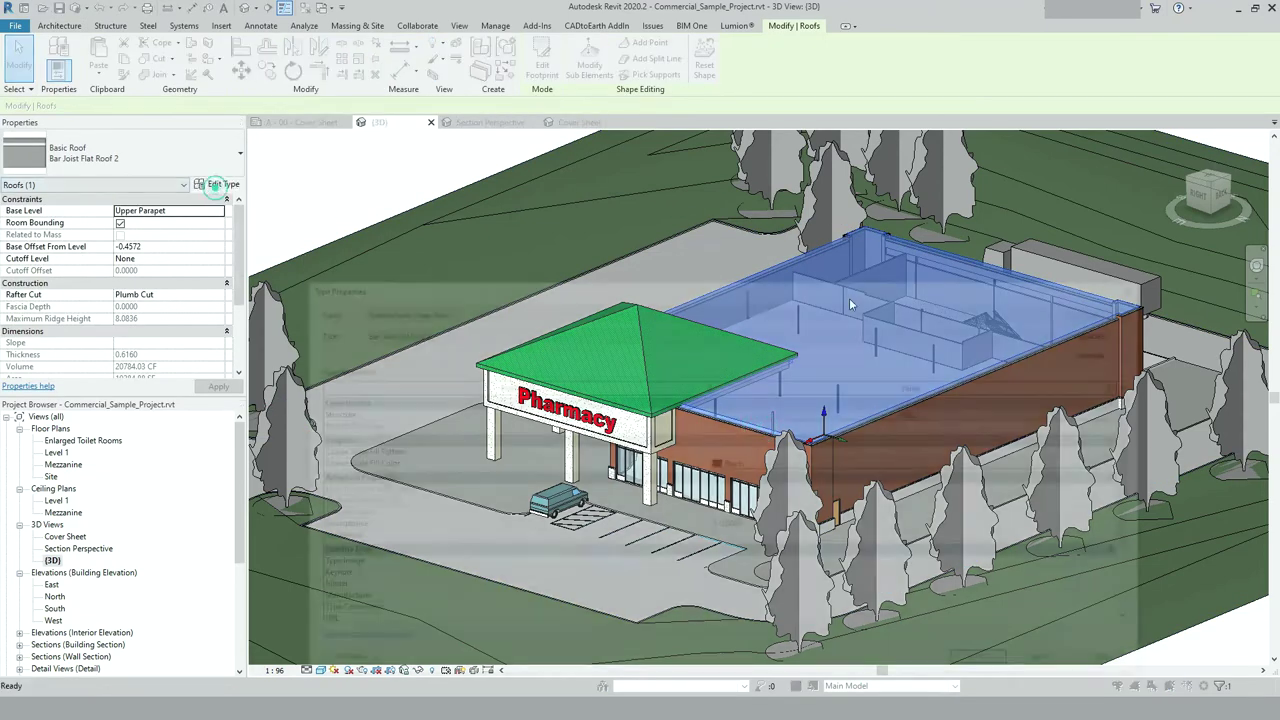
{"action": "left_click", "coordinate": [914, 413]}
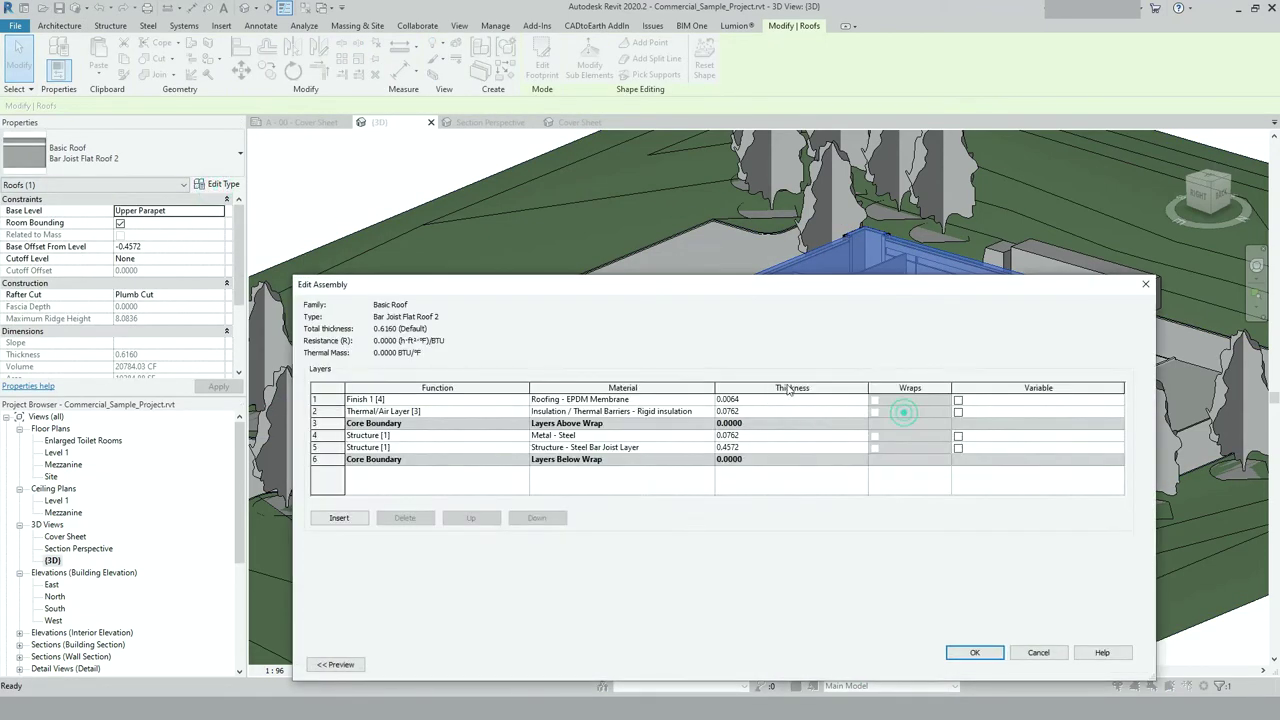
{"action": "left_click", "coordinate": [727, 448]}
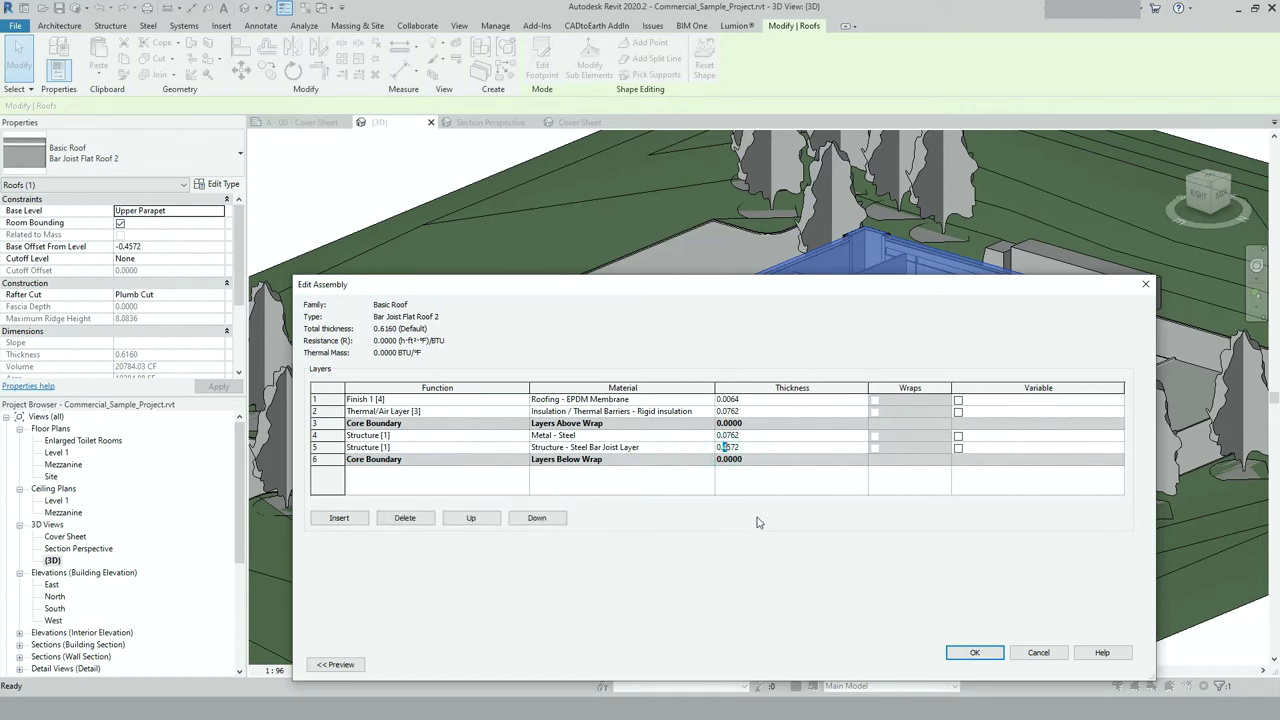
{"action": "left_click", "coordinate": [974, 652]}
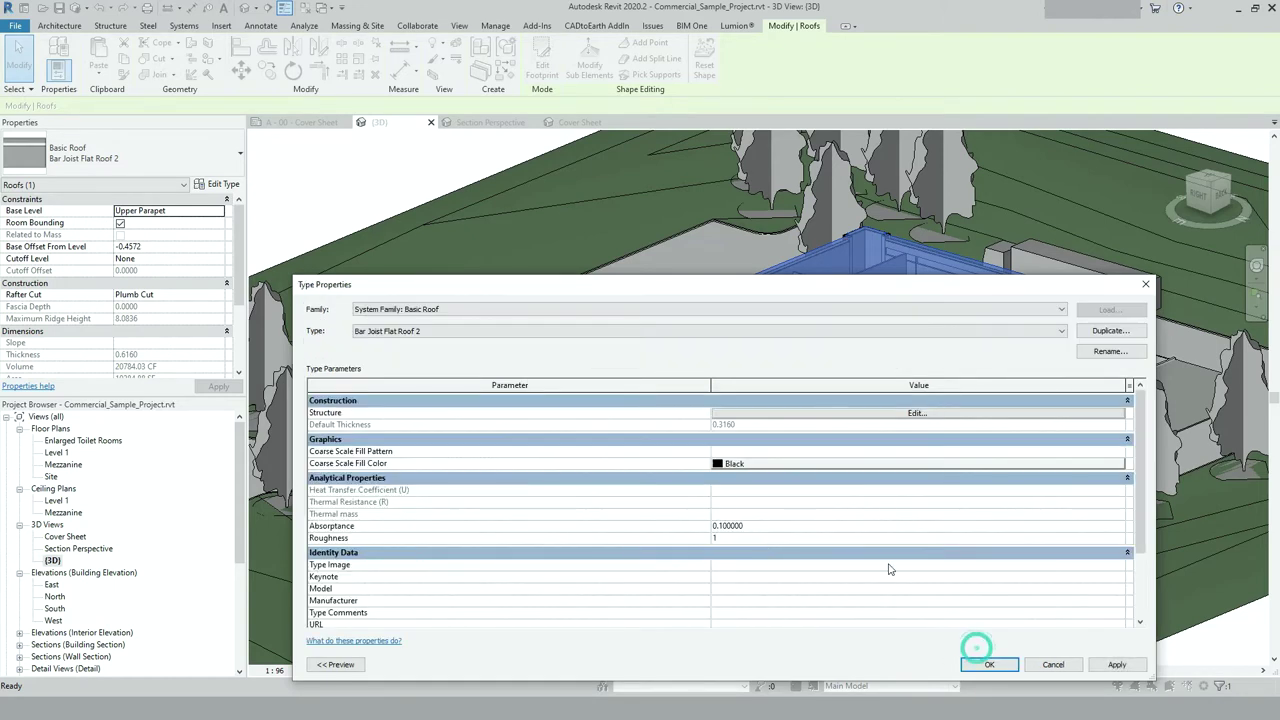
{"action": "left_click", "coordinate": [986, 664]}
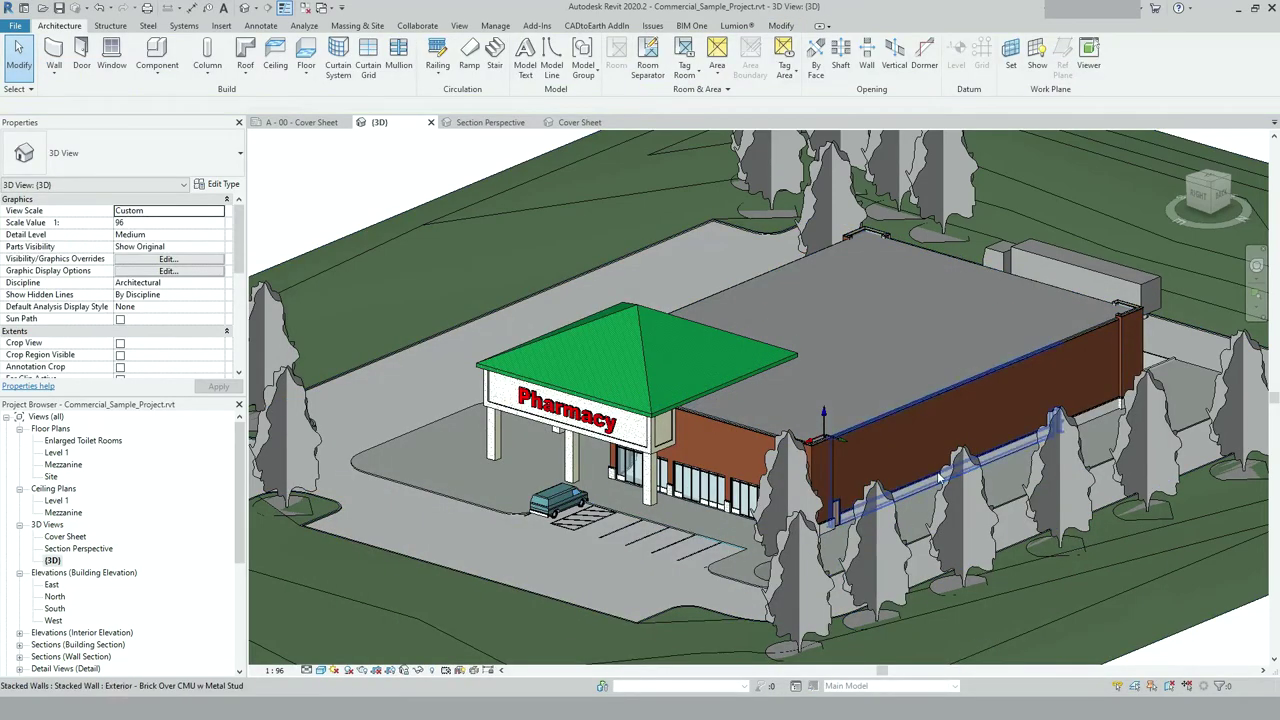
Step: Zoom in on the building and select the flat roof
{"action": "scroll", "coordinate": [1032, 362], "scroll_direction": "up", "scroll_amount": 5}
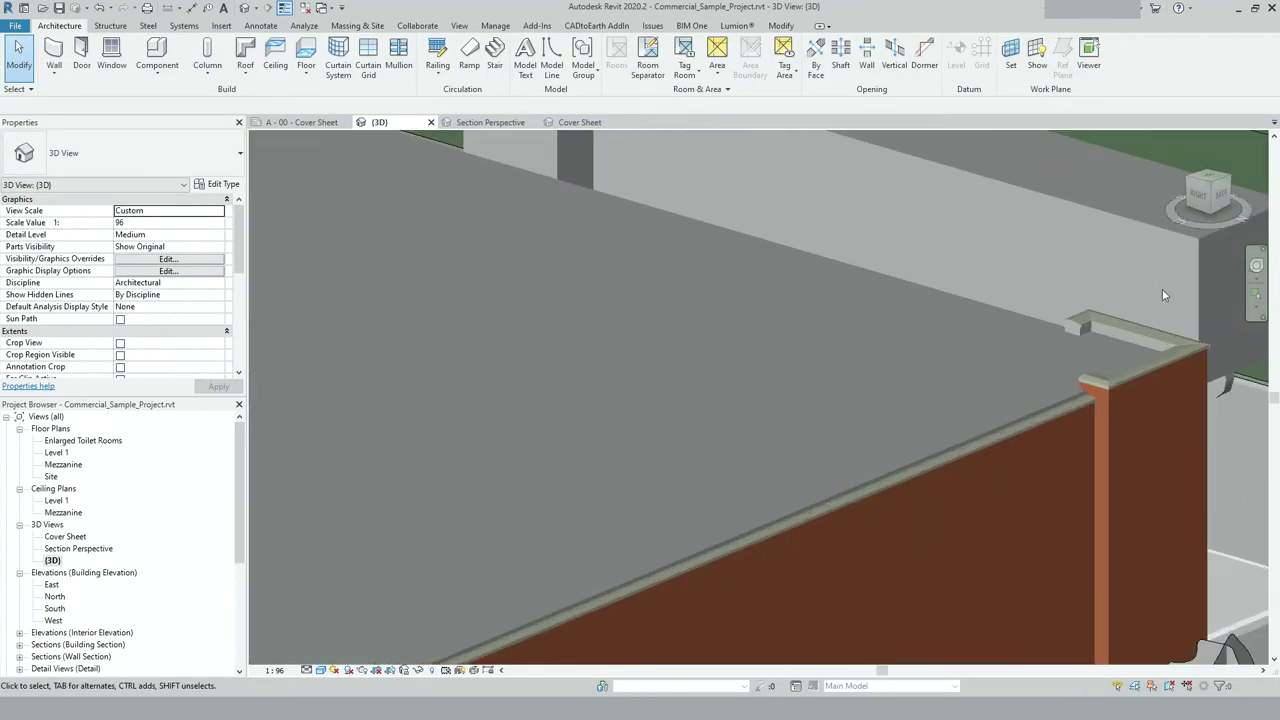
{"action": "scroll", "coordinate": [1098, 375], "scroll_direction": "down", "scroll_amount": 3}
{"action": "scroll", "coordinate": [1050, 450], "scroll_direction": "up", "scroll_amount": 4}
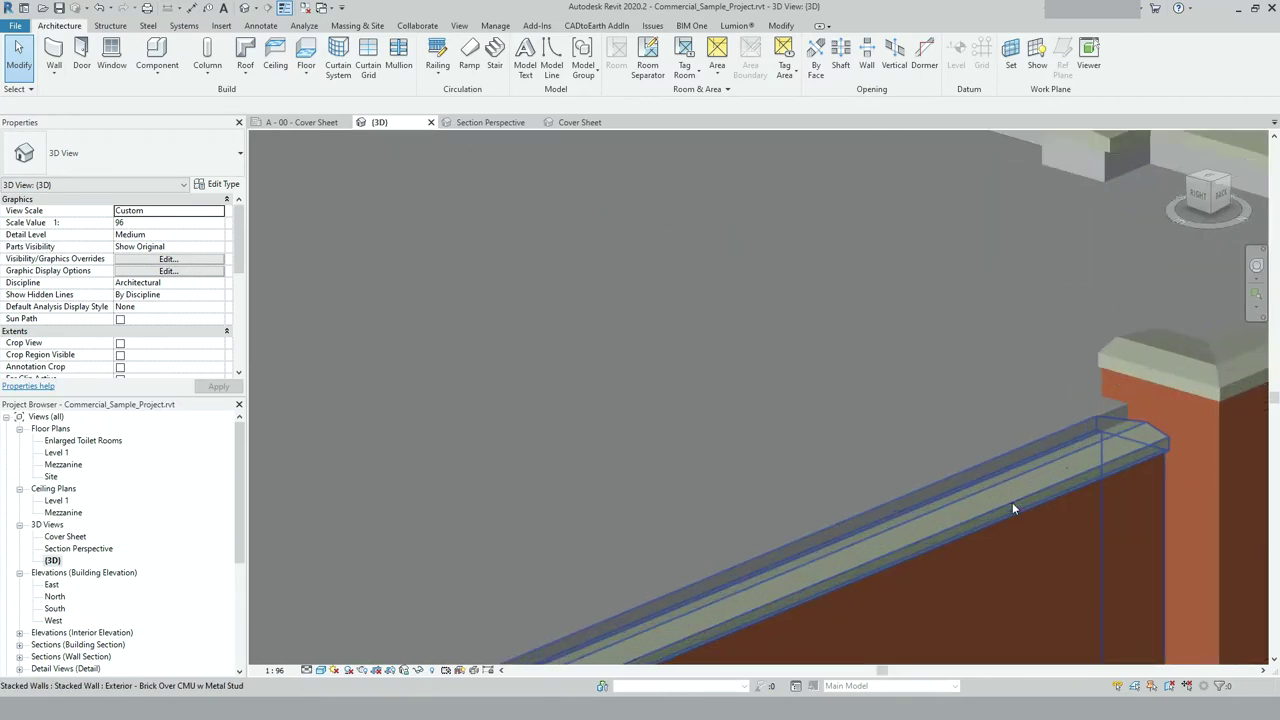
{"action": "scroll", "coordinate": [1100, 445], "scroll_direction": "up", "scroll_amount": 2}
{"action": "scroll", "coordinate": [1114, 432], "scroll_direction": "up", "scroll_amount": 3}
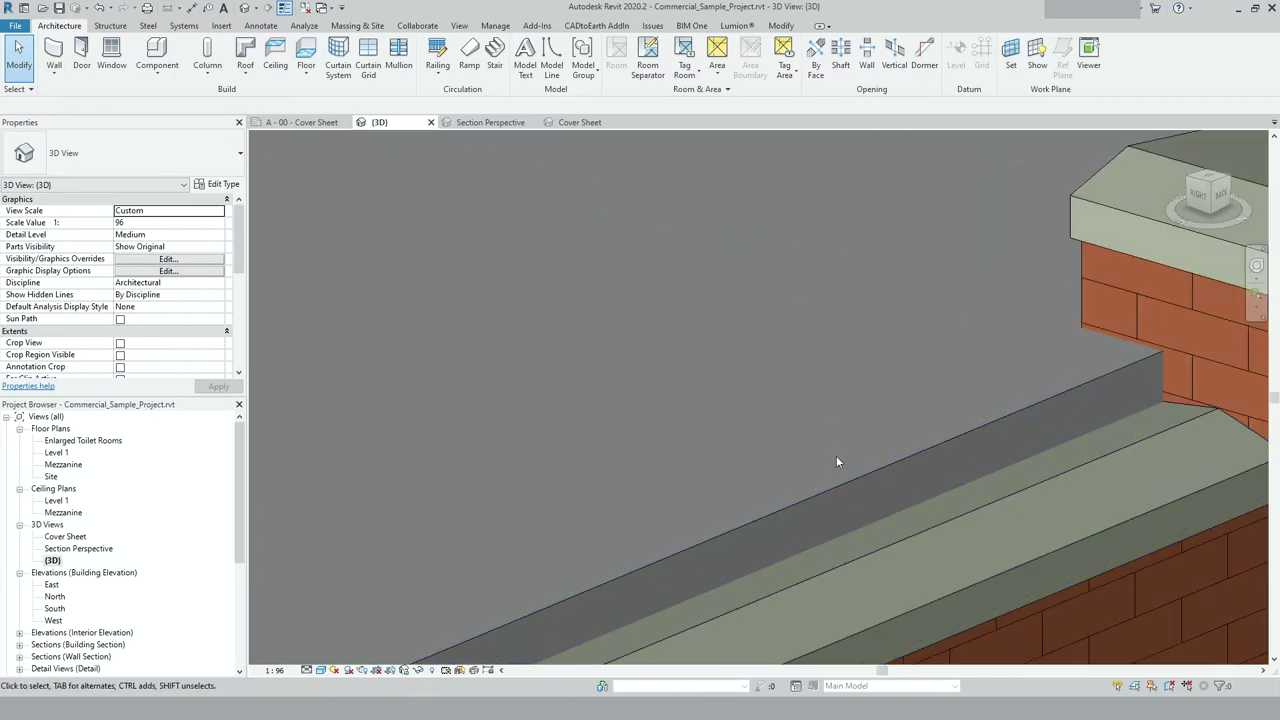
{"action": "left_click", "coordinate": [822, 505]}
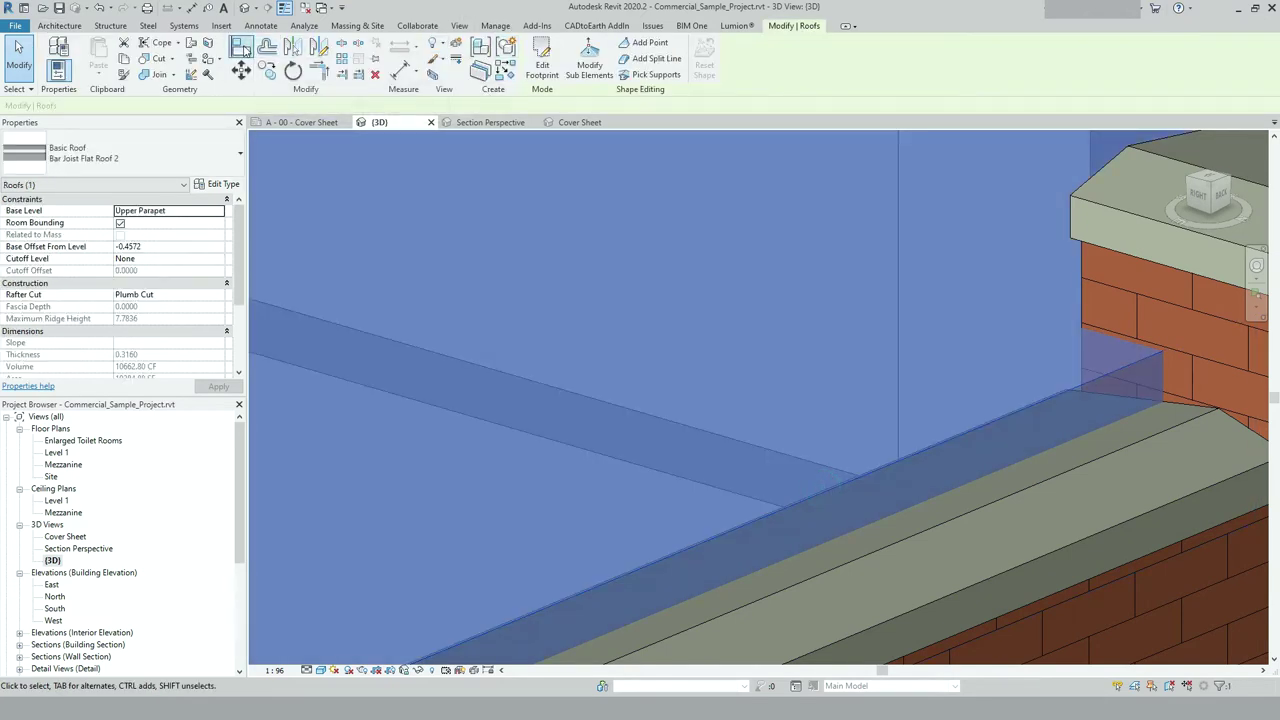
Step: Try aligning the roof to the parapet cap, cancel the error, and pick the coping's lower edge instead
{"action": "left_click", "coordinate": [241, 47]}
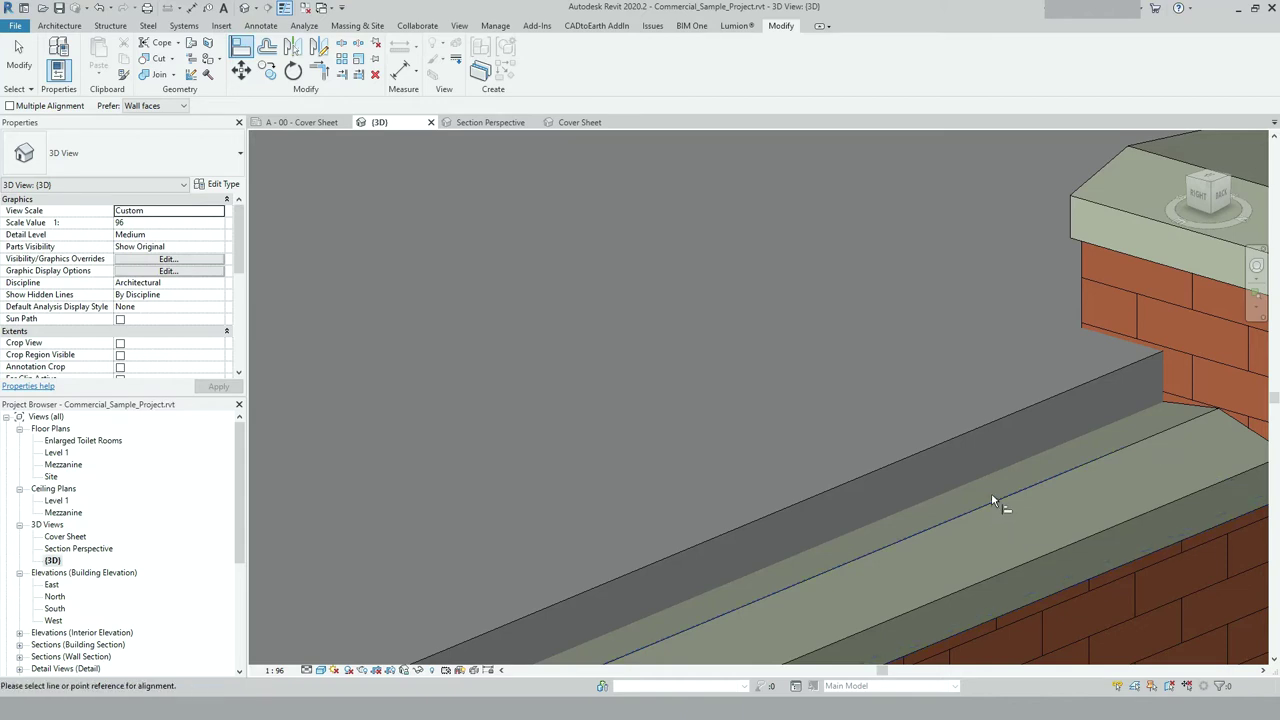
{"action": "left_click", "coordinate": [1158, 398]}
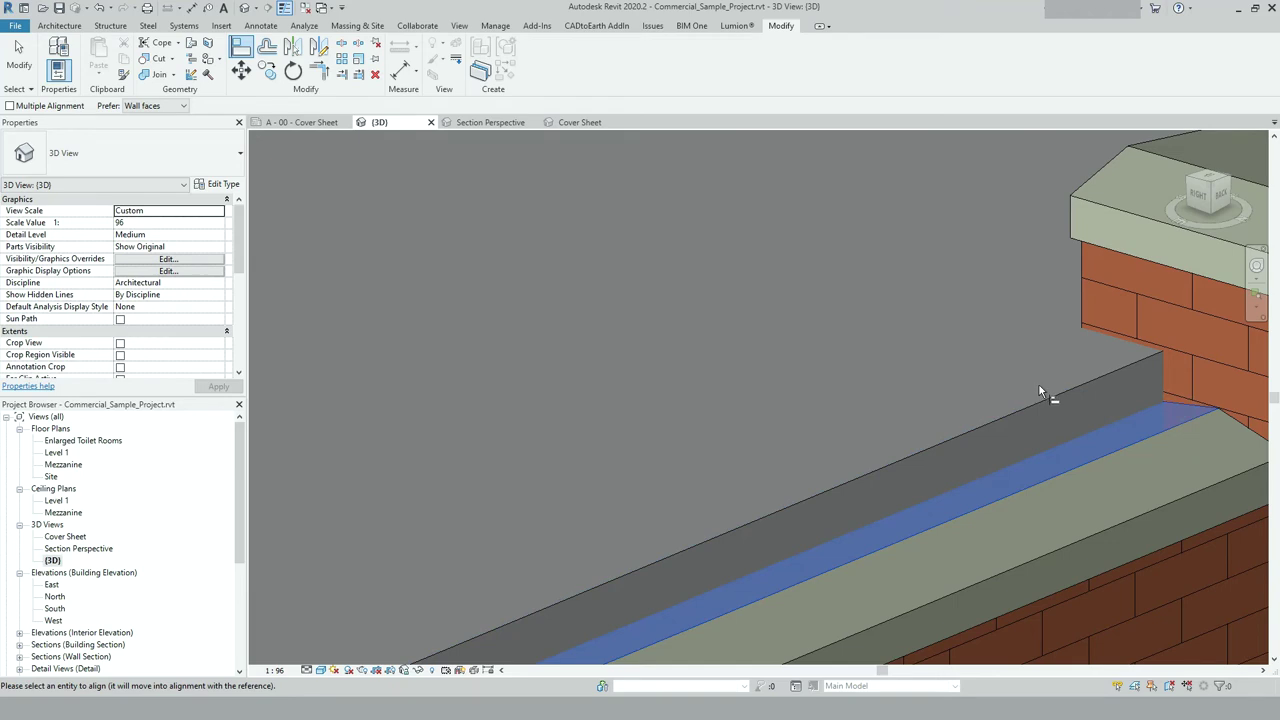
{"action": "left_click", "coordinate": [1068, 389]}
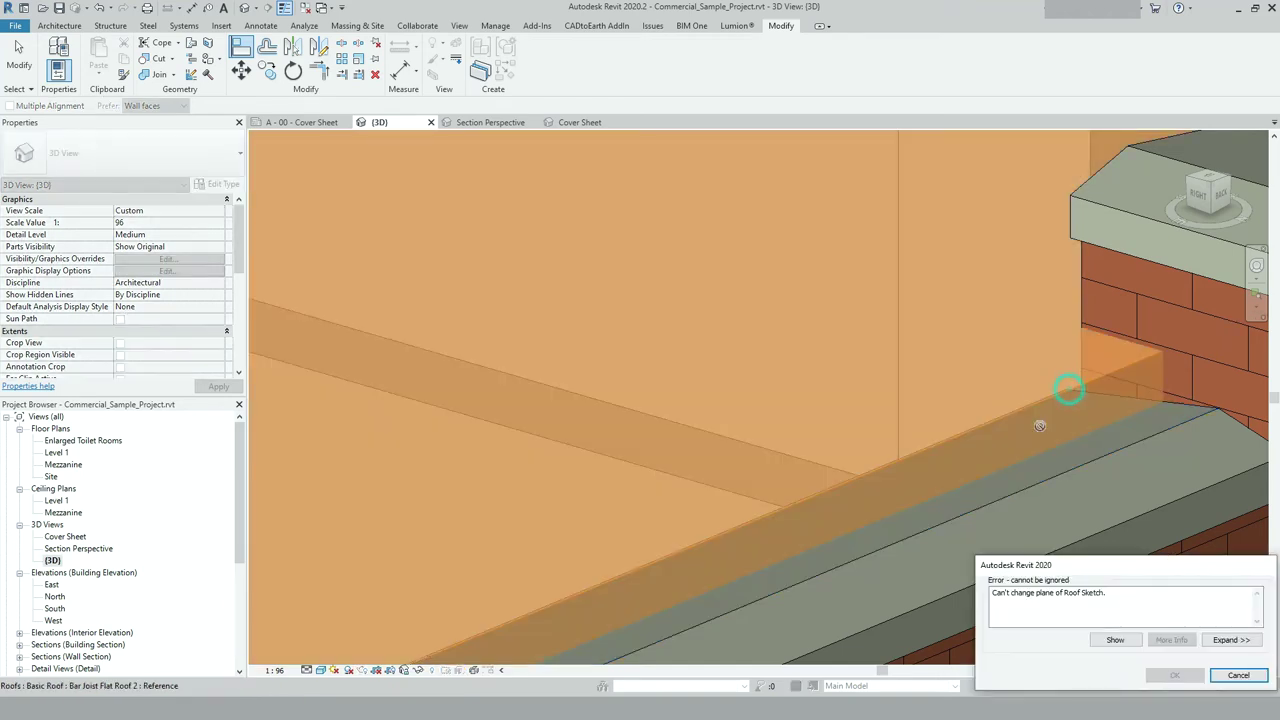
{"action": "left_click", "coordinate": [1238, 675]}
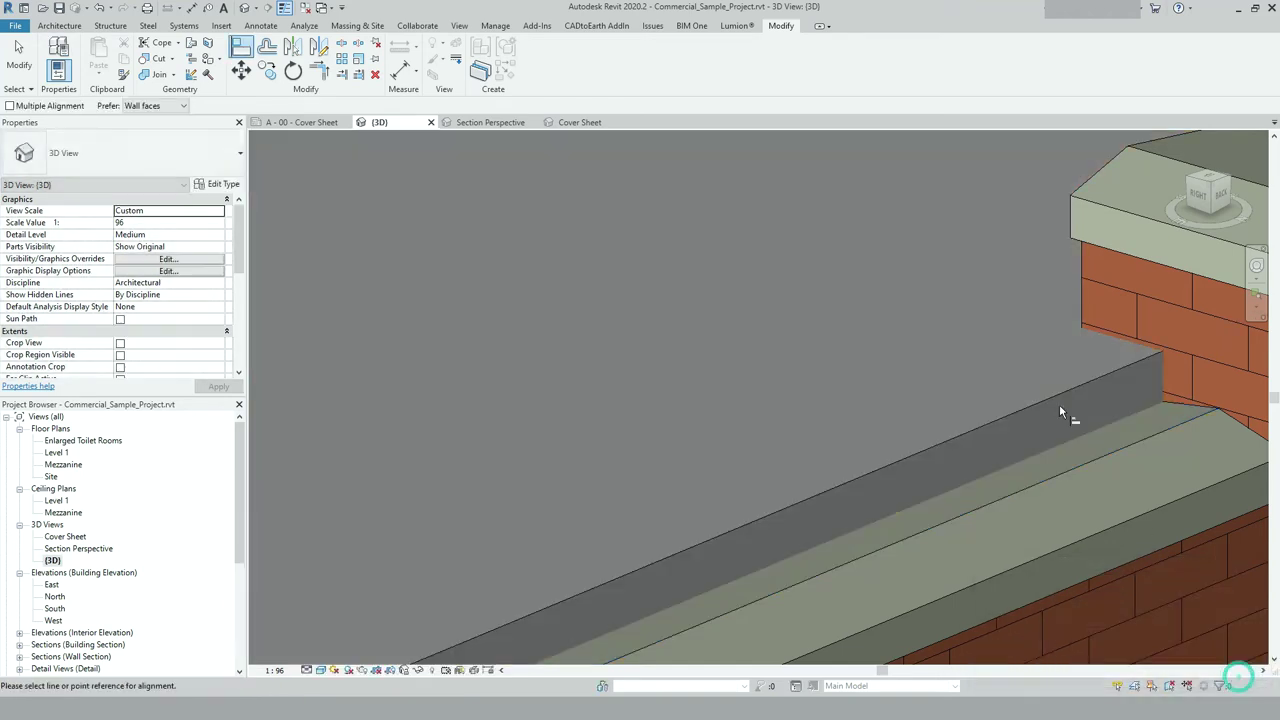
{"action": "left_click", "coordinate": [1094, 464]}
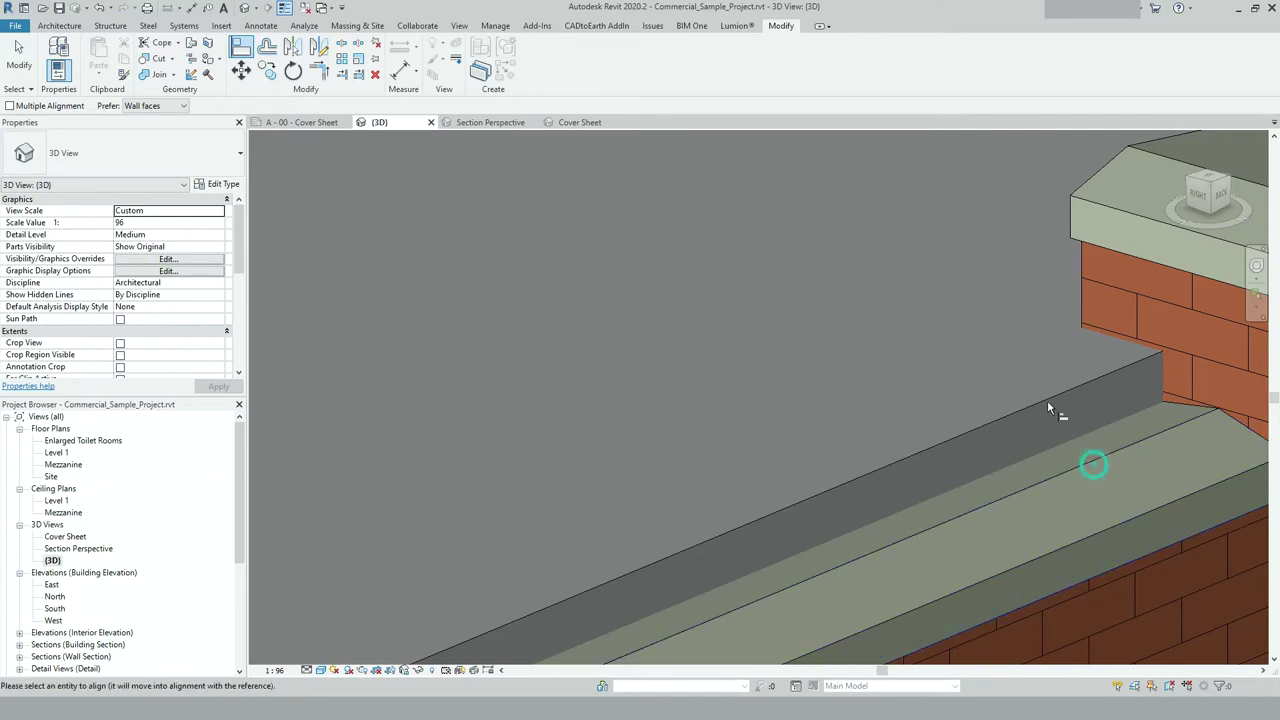
{"action": "middle_click_drag", "start_coordinate": [1000, 414], "coordinate": [1245, 396], "text": "shift"}
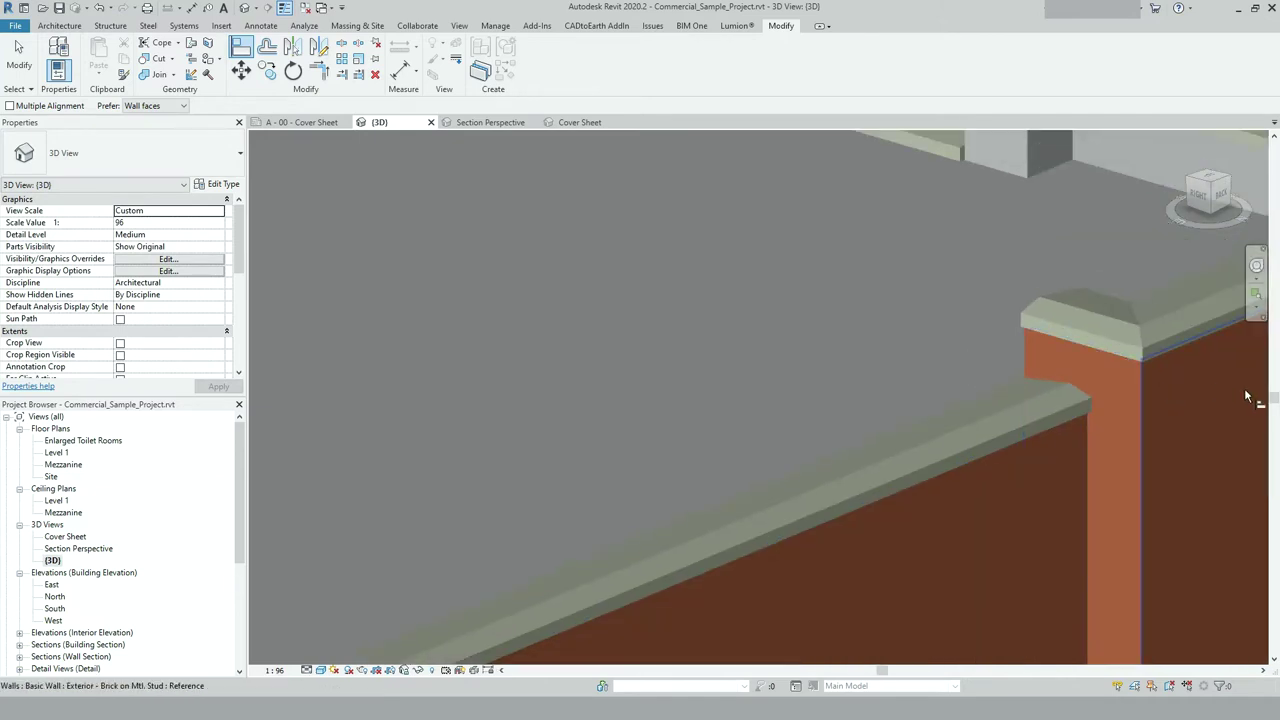
Step: Exit Align and orbit and zoom until the whole pharmacy and its site are visible
{"action": "middle_click_drag", "start_coordinate": [1046, 406], "coordinate": [1093, 345], "text": "shift"}
{"action": "key", "text": "Escape"}
{"action": "key", "text": "Escape"}
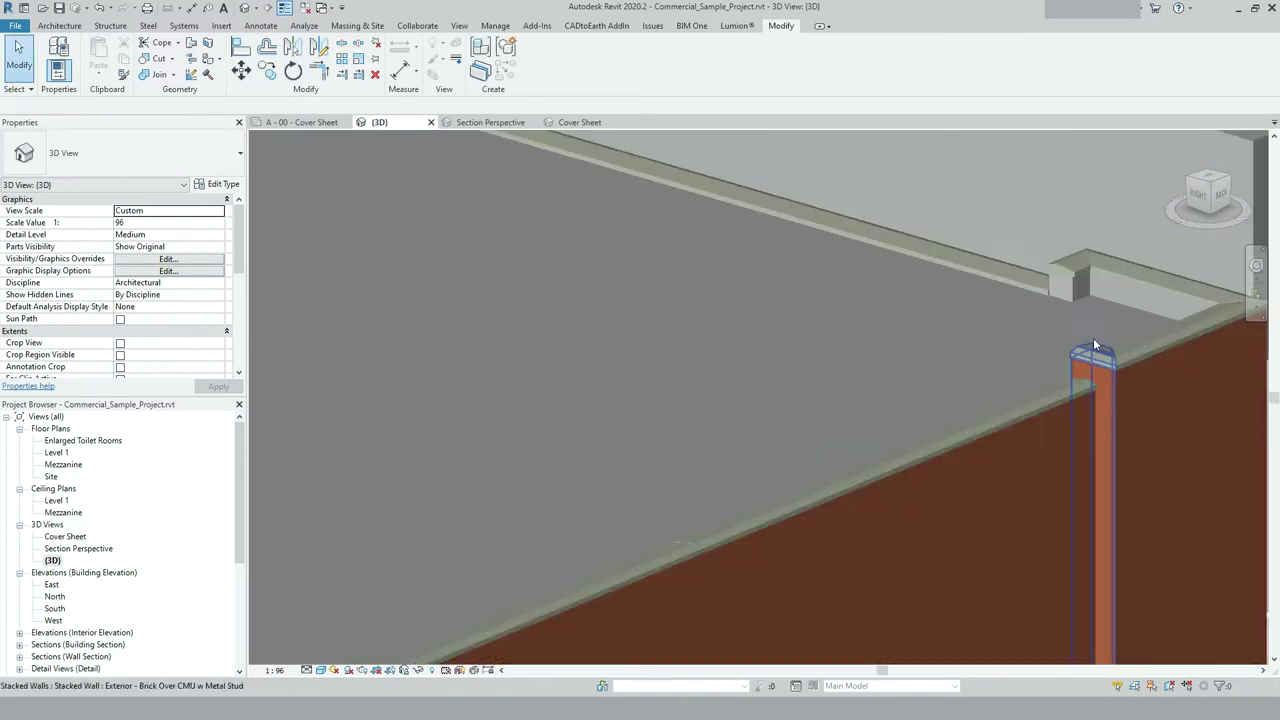
{"action": "scroll", "coordinate": [1100, 340], "scroll_direction": "down", "scroll_amount": 8}
{"action": "scroll", "coordinate": [928, 335], "scroll_direction": "up", "scroll_amount": 4}
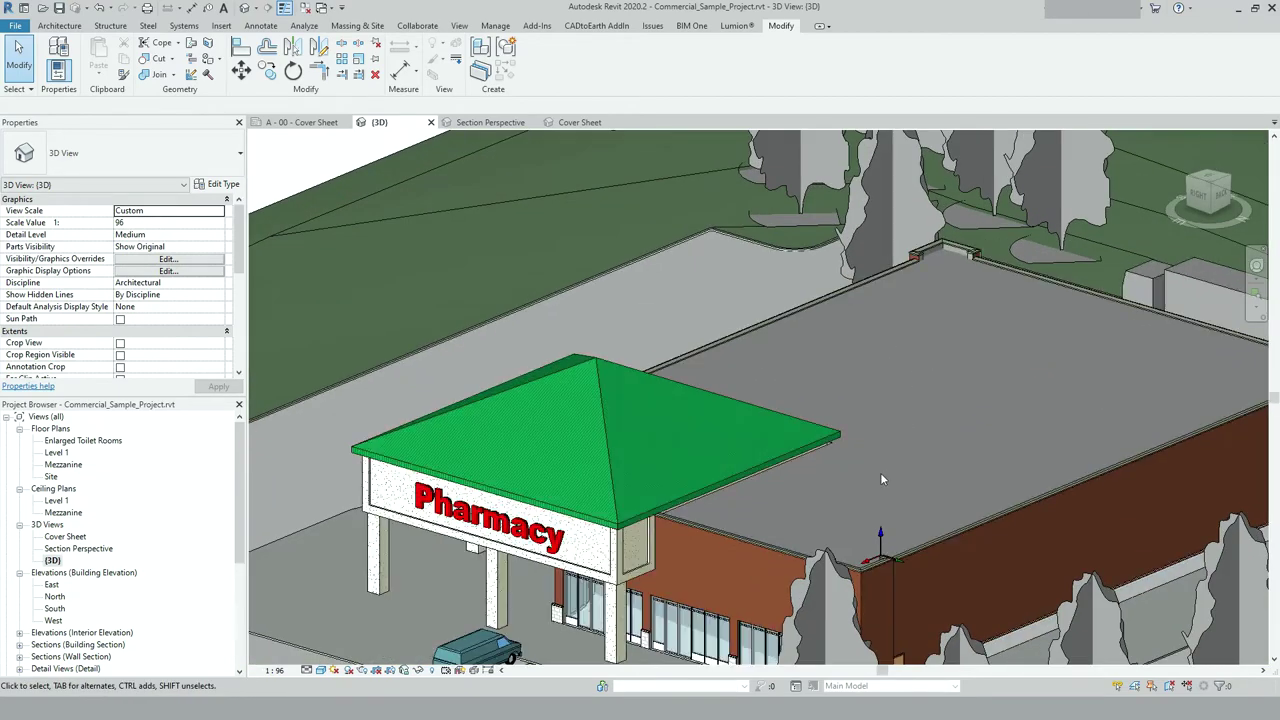
{"action": "scroll", "coordinate": [881, 479], "scroll_direction": "up", "scroll_amount": 4}
{"action": "scroll", "coordinate": [800, 412], "scroll_direction": "down", "scroll_amount": 6}
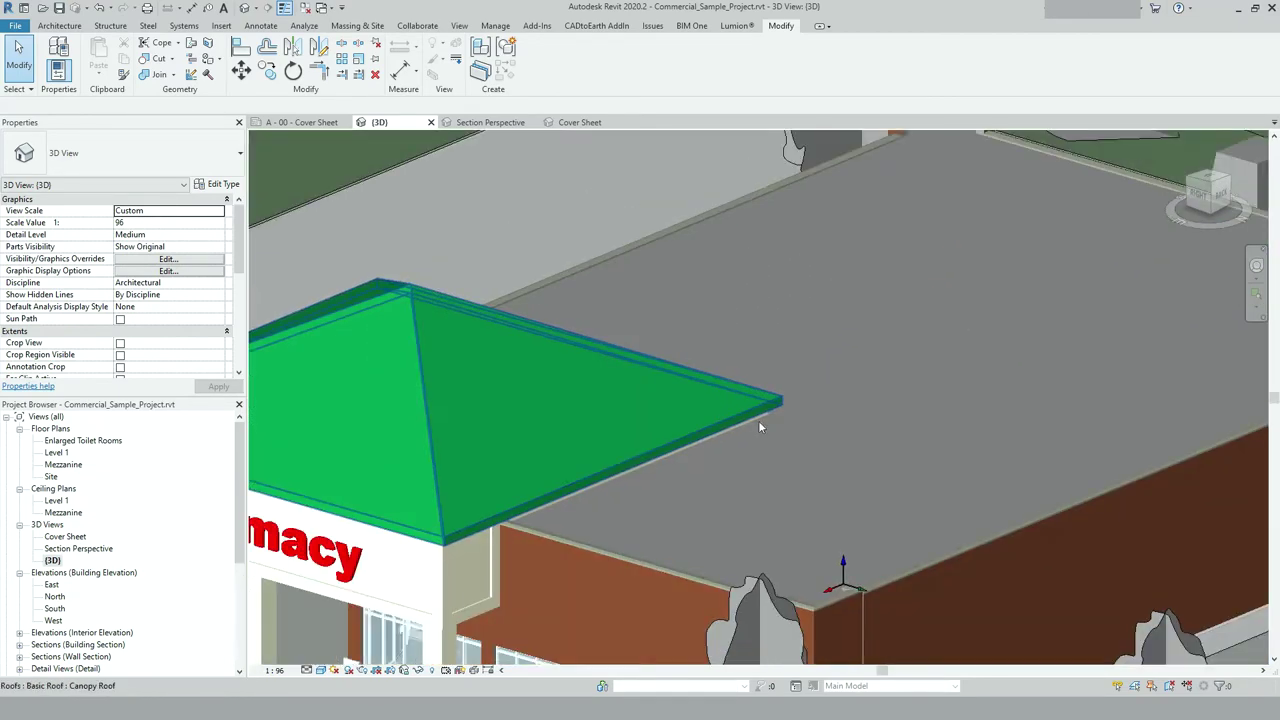
{"action": "scroll", "coordinate": [783, 397], "scroll_direction": "up", "scroll_amount": 1}
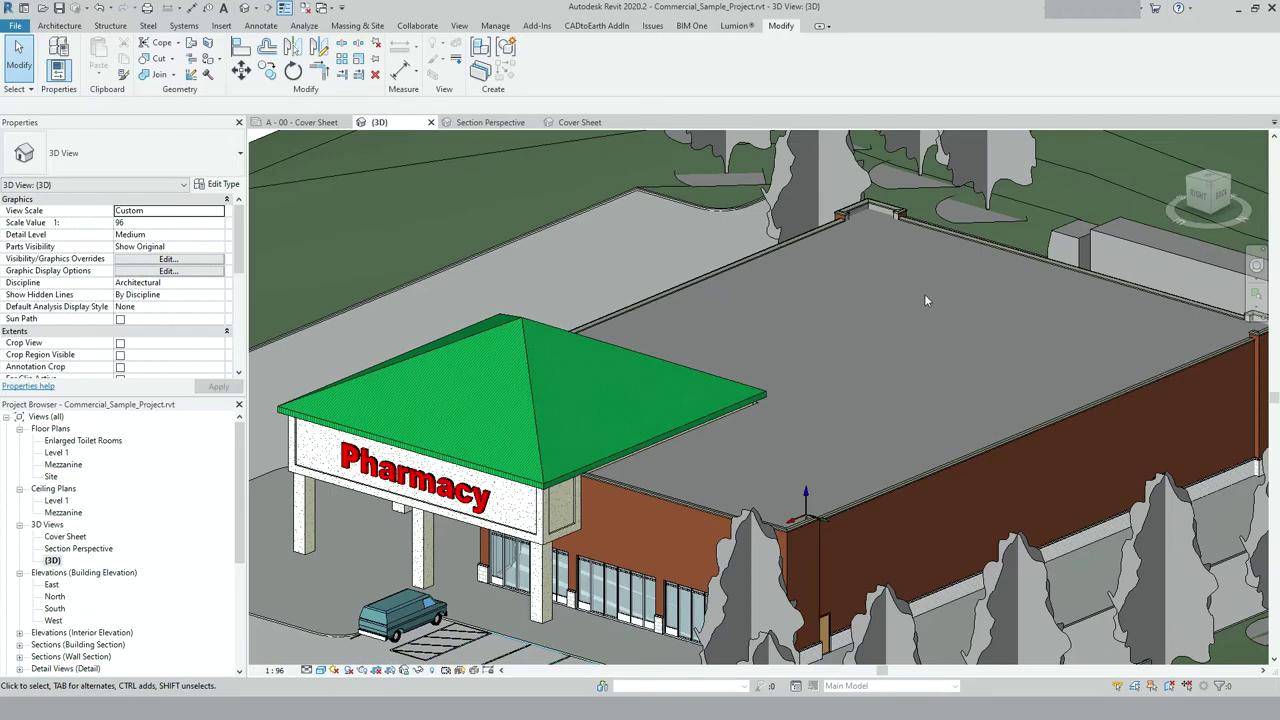
{"action": "scroll", "coordinate": [912, 362], "scroll_direction": "up", "scroll_amount": 2}
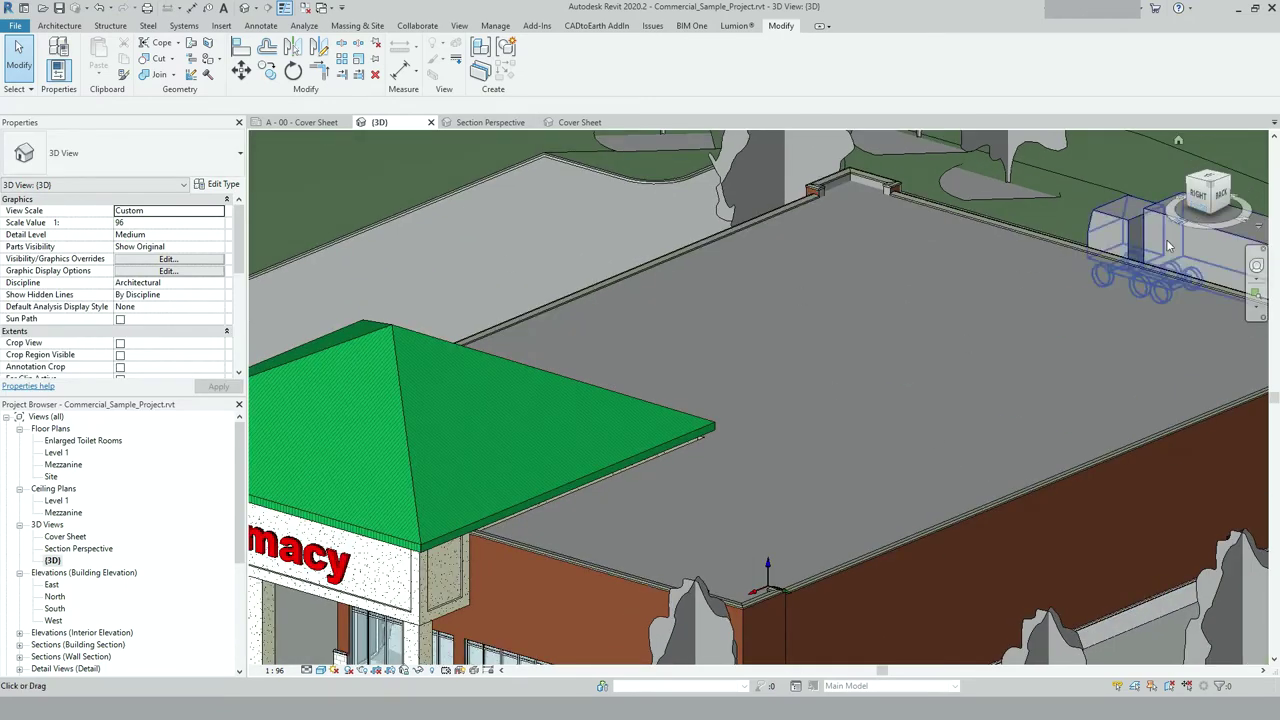
{"action": "middle_click_drag", "start_coordinate": [1150, 265], "coordinate": [780, 291], "text": "shift"}
{"action": "scroll", "coordinate": [769, 253], "scroll_direction": "down", "scroll_amount": 3}
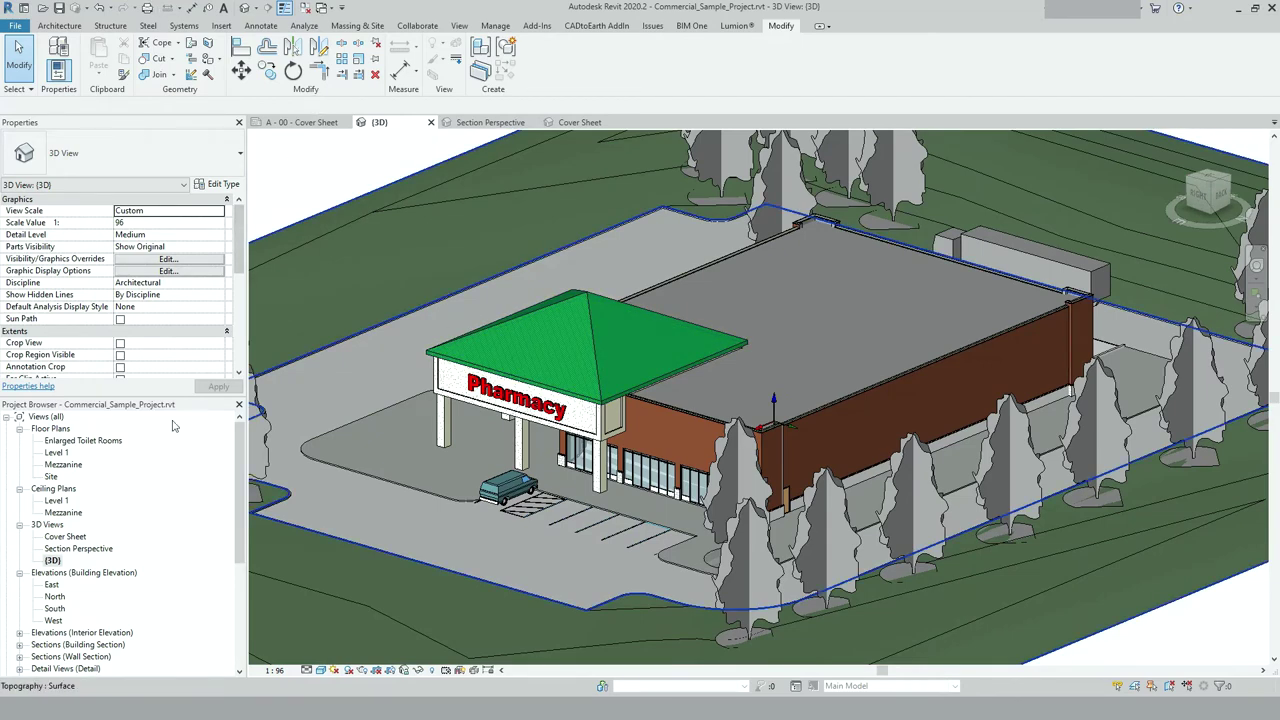
Step: Duplicate the default {3D} view with detailing
{"action": "right_click", "coordinate": [55, 562]}
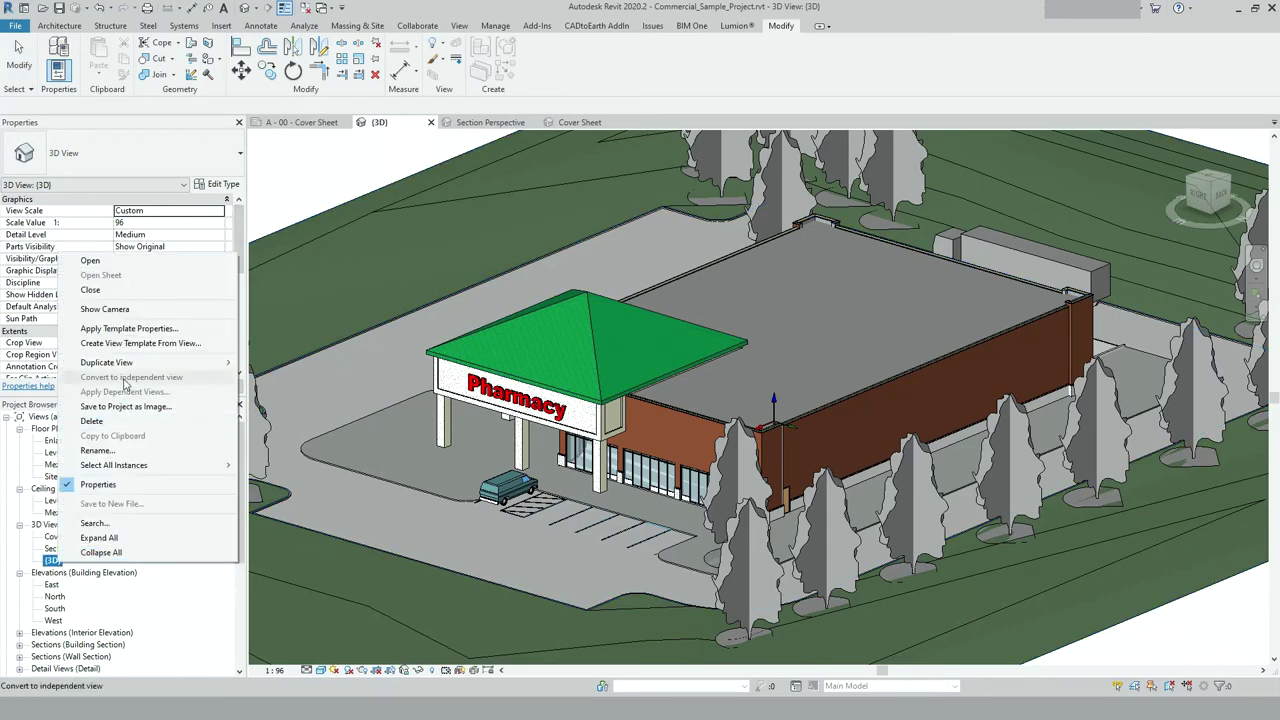
{"action": "left_click", "coordinate": [125, 366]}
{"action": "left_click", "coordinate": [258, 380]}
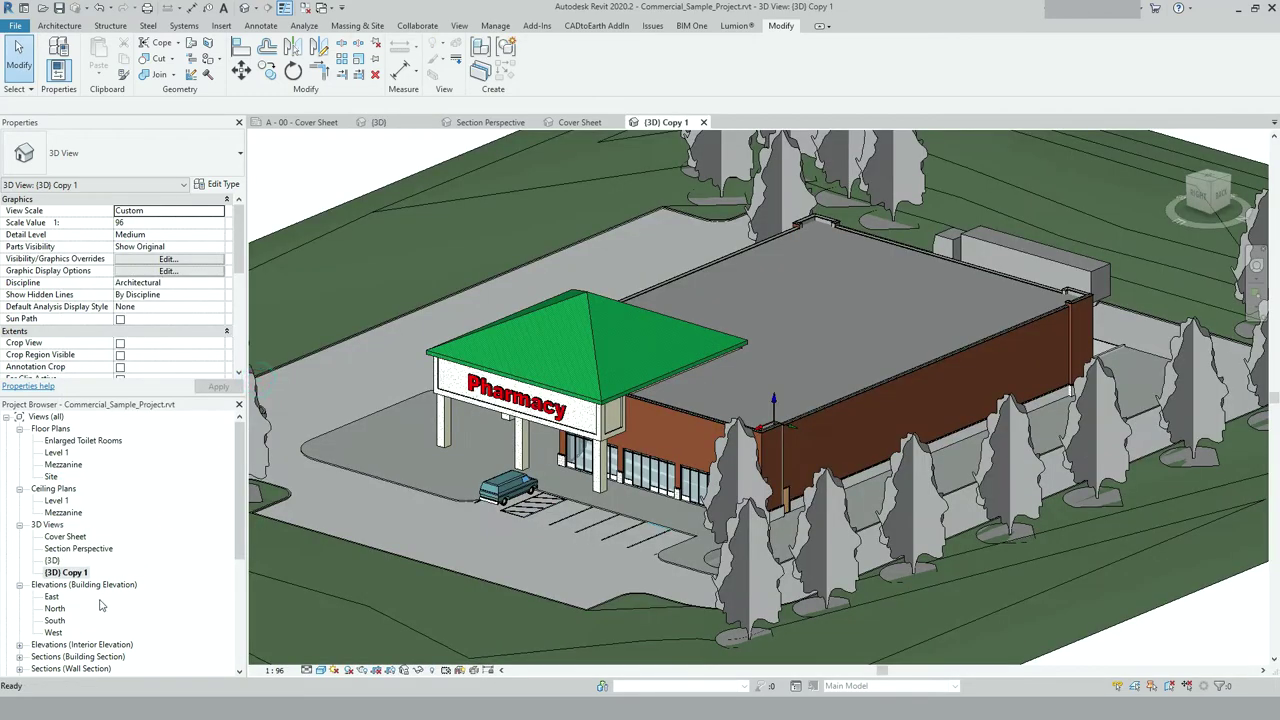
Step: Rename the copied 3D view, then return to the default {3D} view
{"action": "right_click", "coordinate": [86, 572]}
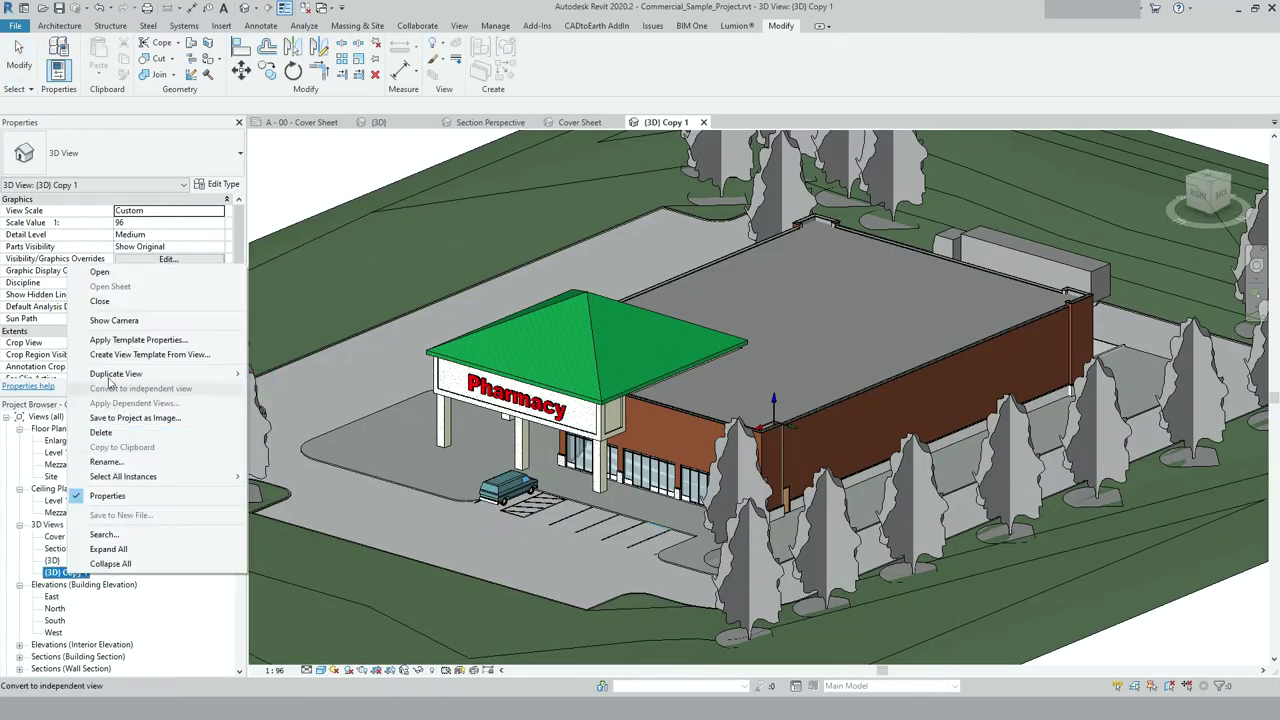
{"action": "mouse_move", "coordinate": [110, 378]}
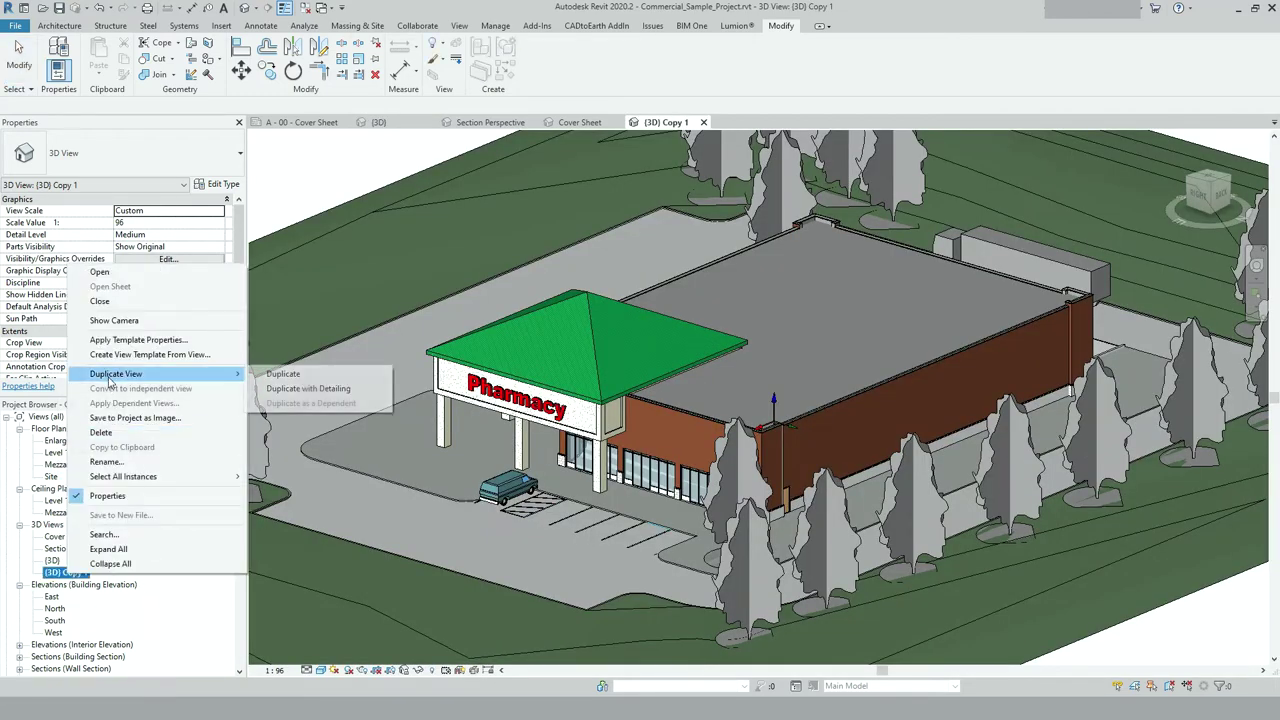
{"action": "left_click", "coordinate": [104, 462]}
{"action": "type", "text": "Rowena"}
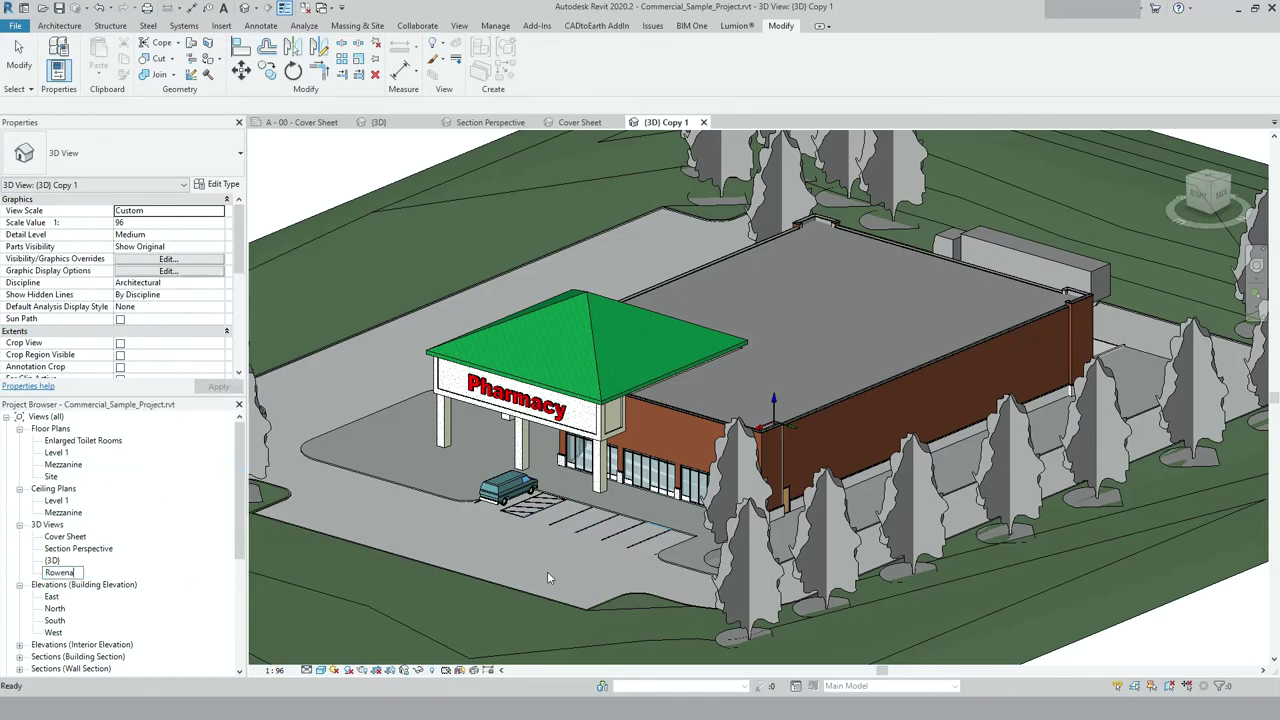
{"action": "key", "text": "Return"}
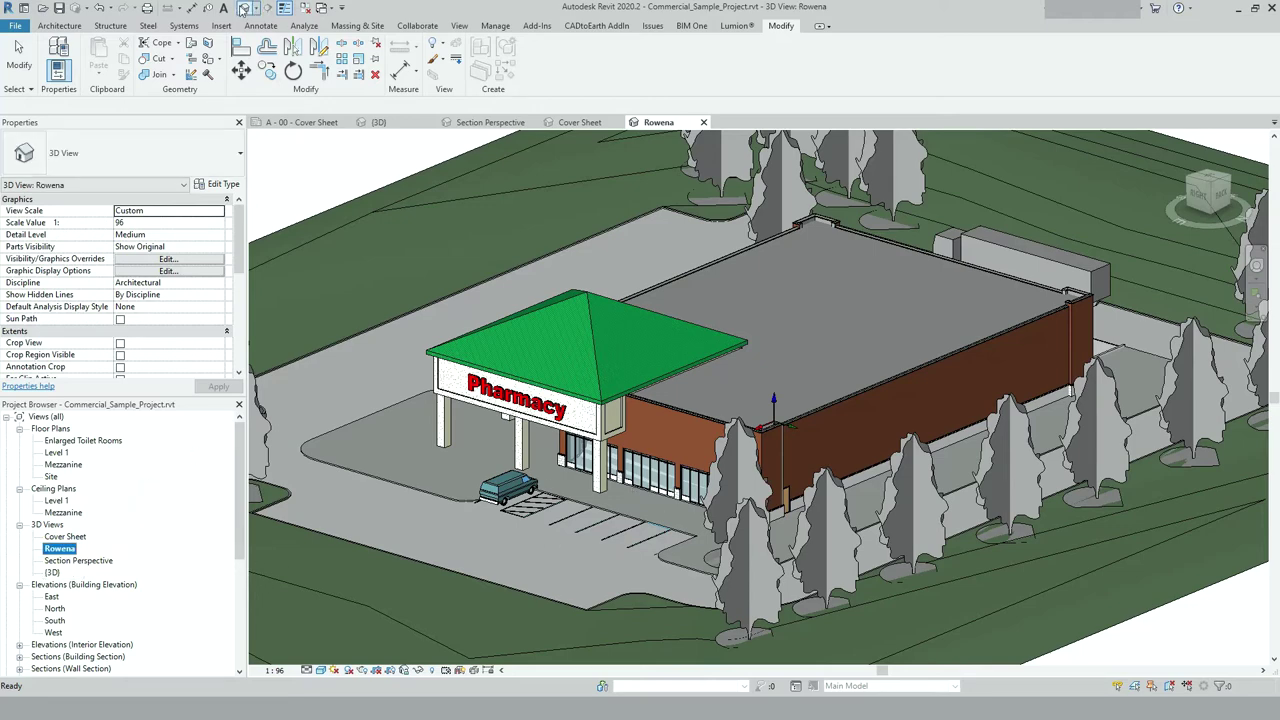
{"action": "left_click", "coordinate": [243, 8]}
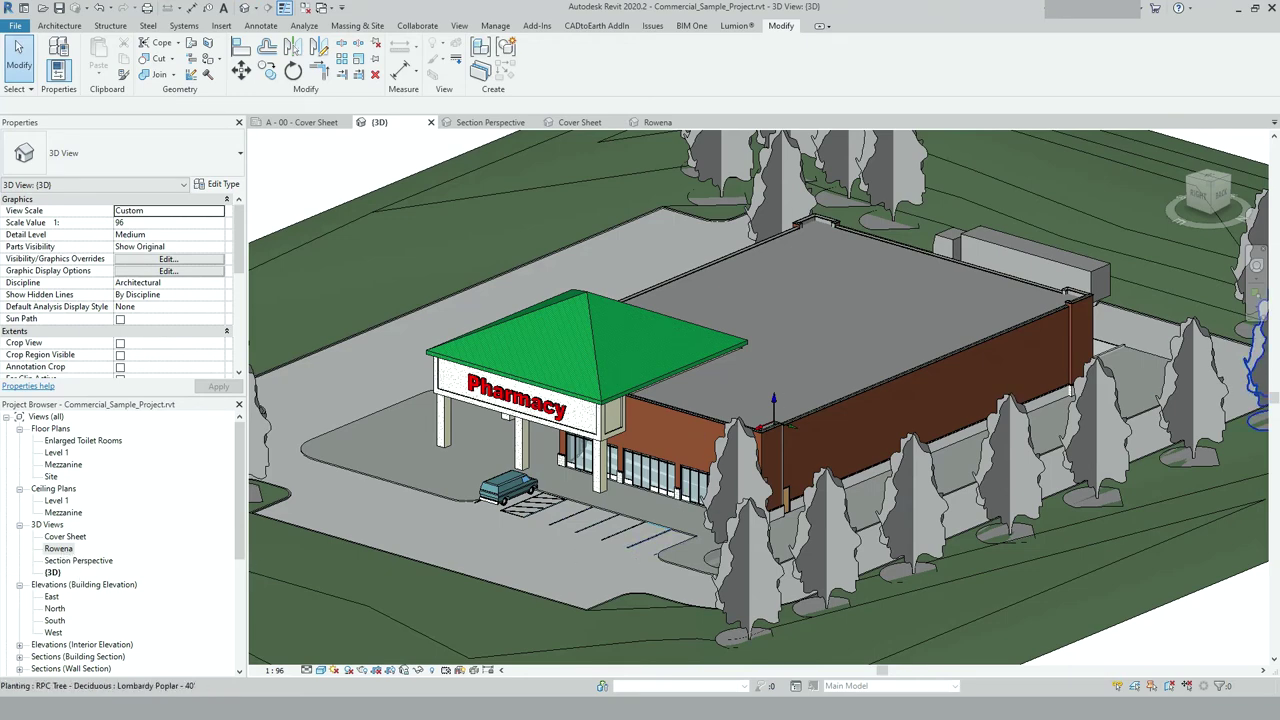
Step: Orbit the default {3D} view to face the pharmacy front, then reopen the renamed copy
{"action": "double_click", "coordinate": [58, 548]}
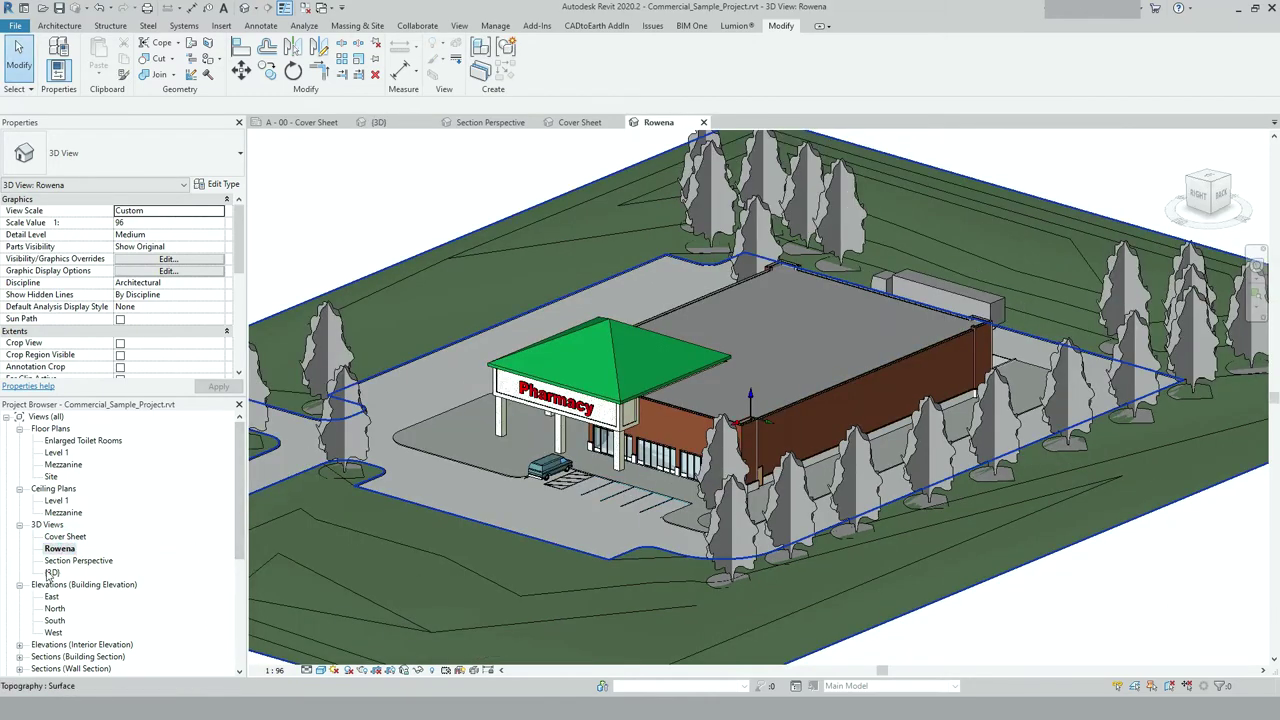
{"action": "left_click", "coordinate": [52, 572]}
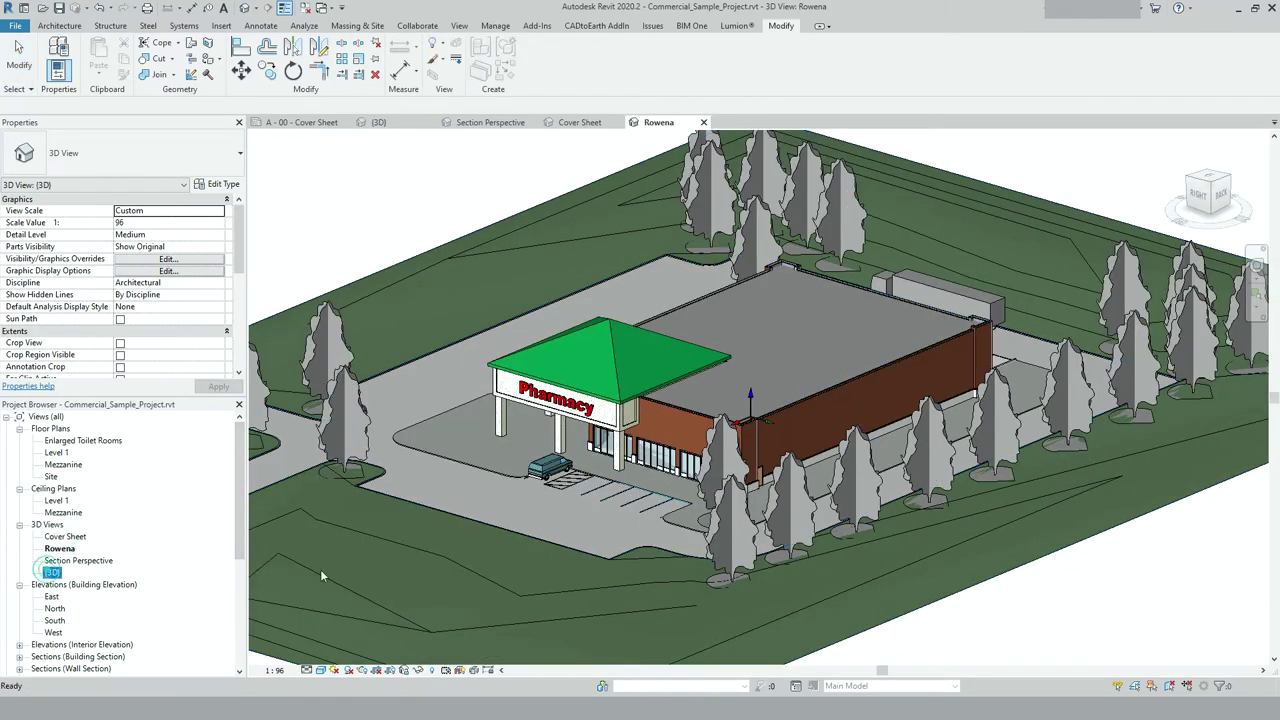
{"action": "left_click", "coordinate": [244, 8]}
{"action": "scroll", "coordinate": [765, 400], "scroll_direction": "down", "scroll_amount": 3}
{"action": "middle_click_drag", "start_coordinate": [864, 598], "coordinate": [1132, 557], "text": "shift"}
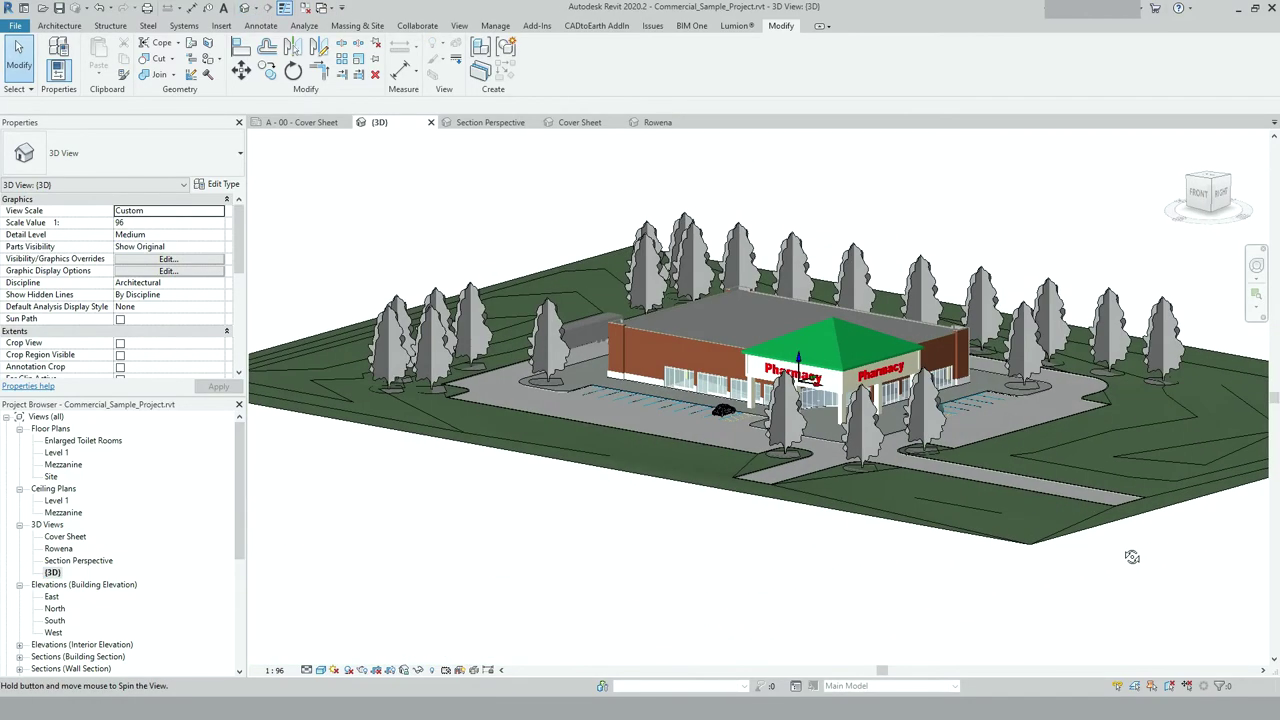
{"action": "scroll", "coordinate": [843, 280], "scroll_direction": "up", "scroll_amount": 5}
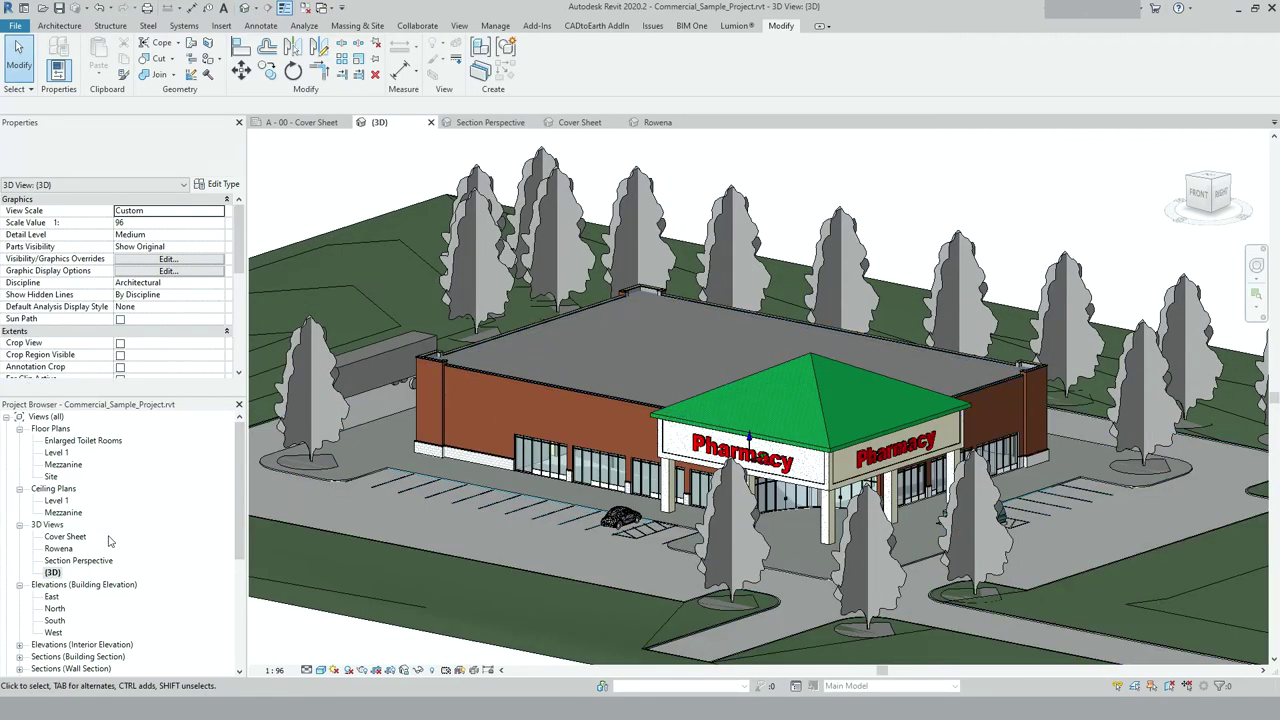
{"action": "double_click", "coordinate": [58, 548]}
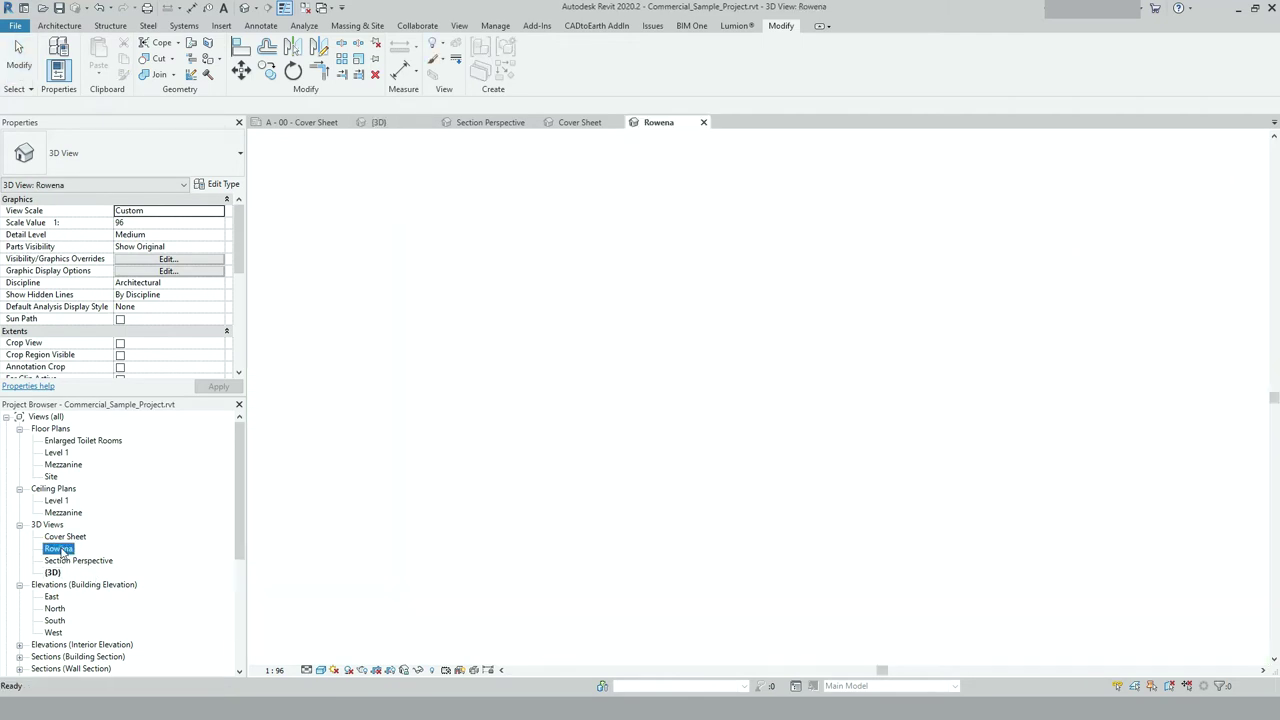
{"action": "scroll", "coordinate": [859, 389], "scroll_direction": "down", "scroll_amount": 2}
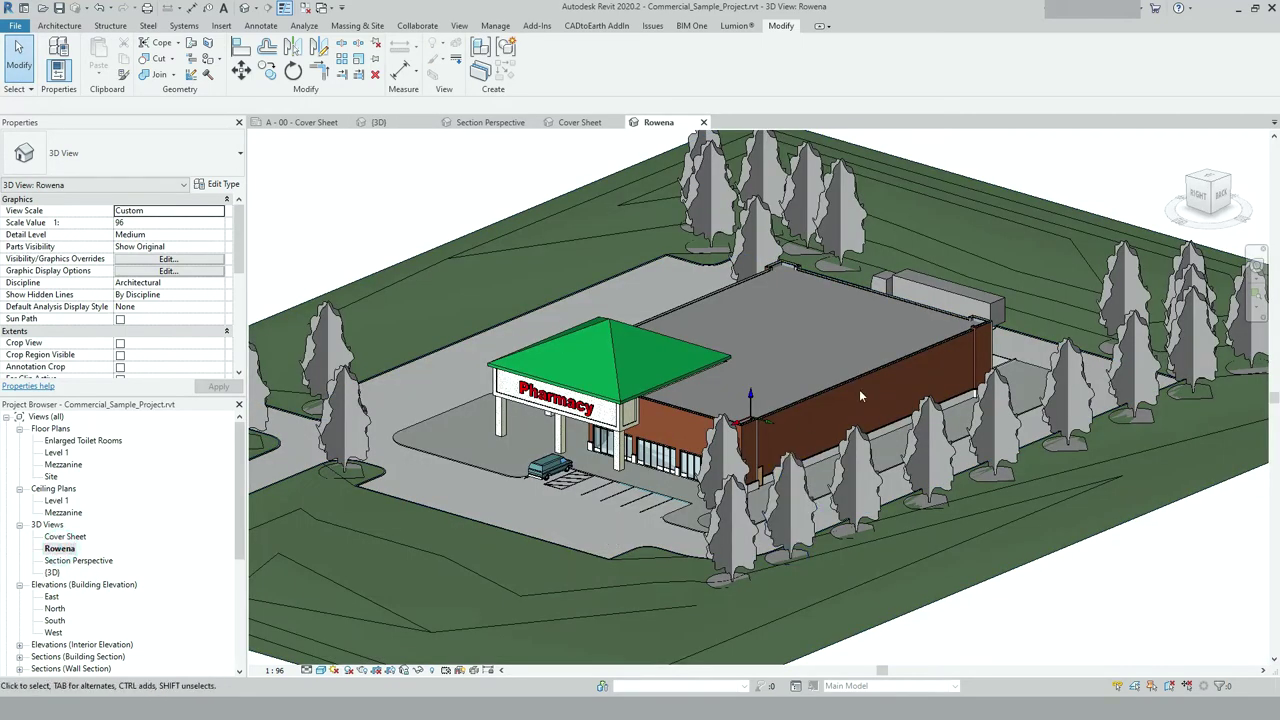
{"action": "scroll", "coordinate": [641, 525], "scroll_direction": "up", "scroll_amount": 2}
{"action": "scroll", "coordinate": [635, 515], "scroll_direction": "up", "scroll_amount": 2}
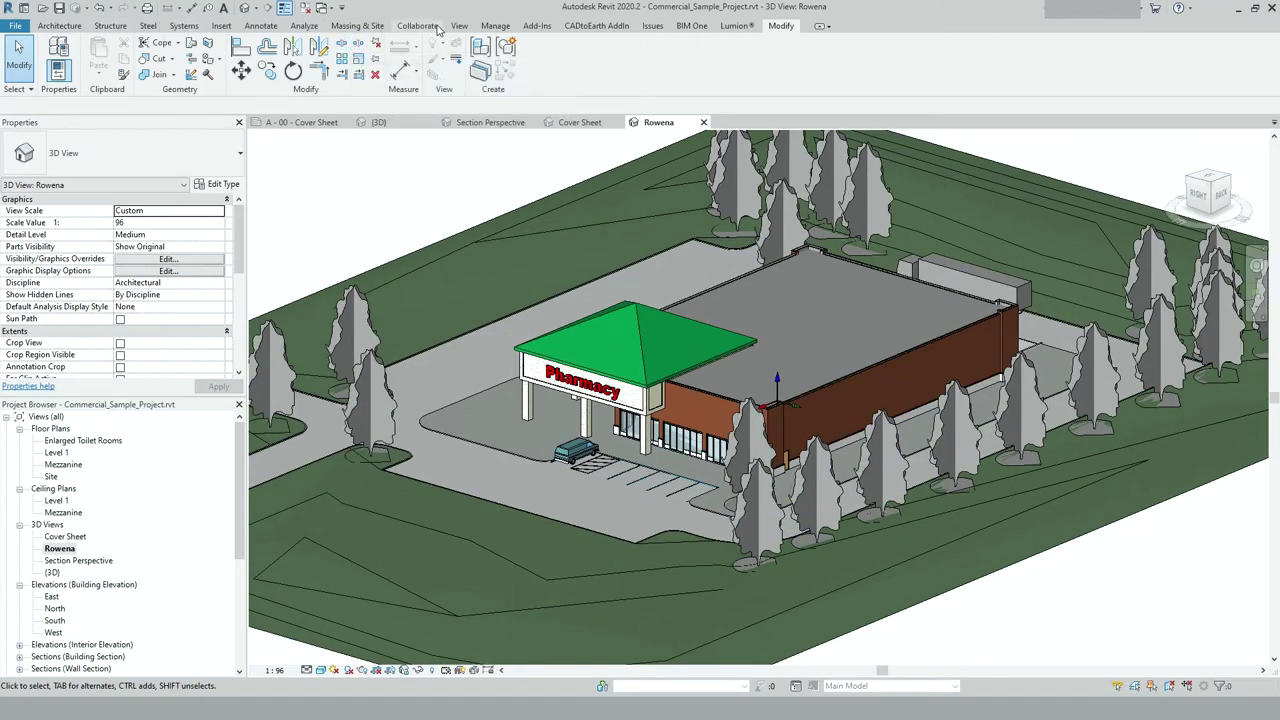
Step: Enable worksharing with the default Shared Levels and Grids and Workset1 worksets, keeping Workset1 active
{"action": "left_click", "coordinate": [418, 26]}
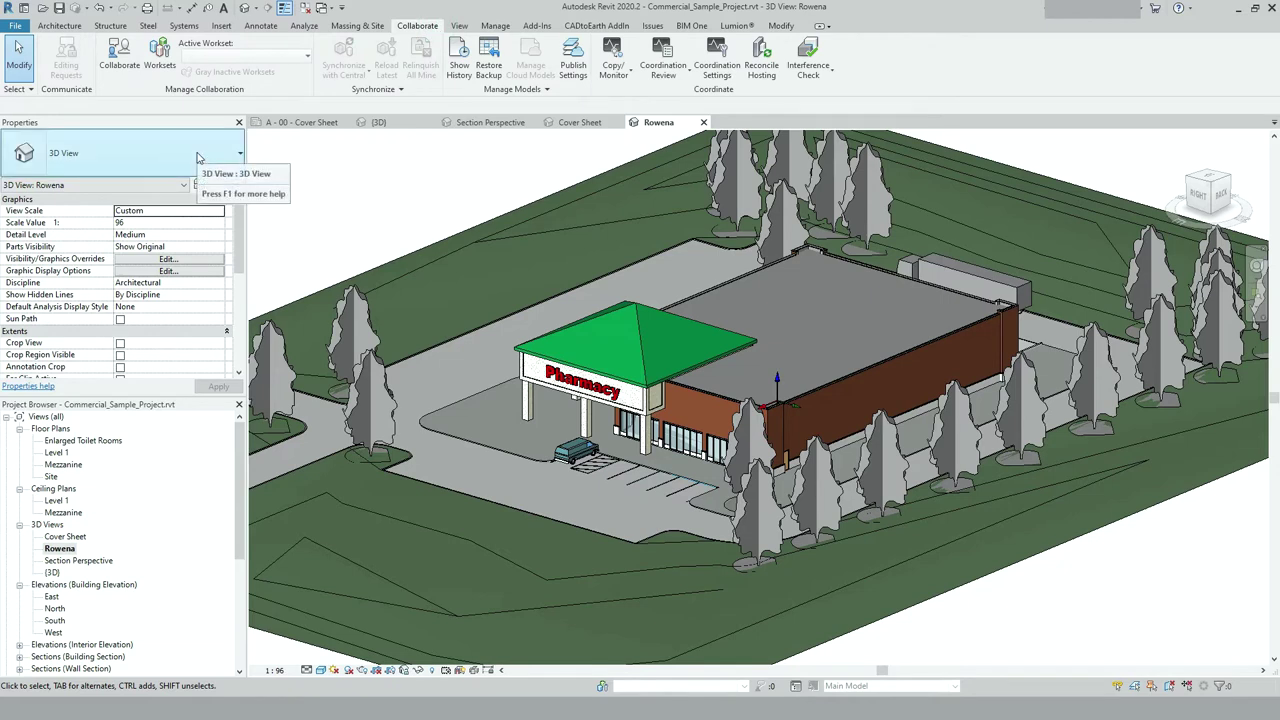
{"action": "left_click", "coordinate": [160, 58]}
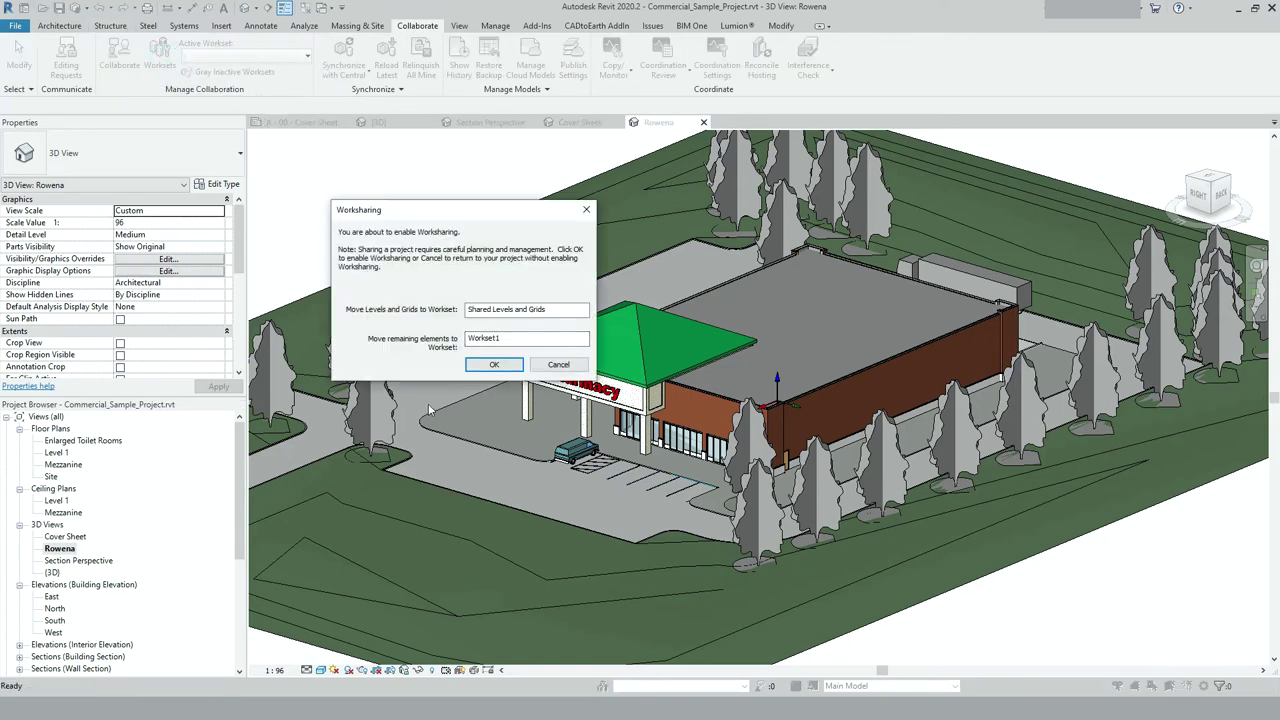
{"action": "left_click", "coordinate": [491, 366]}
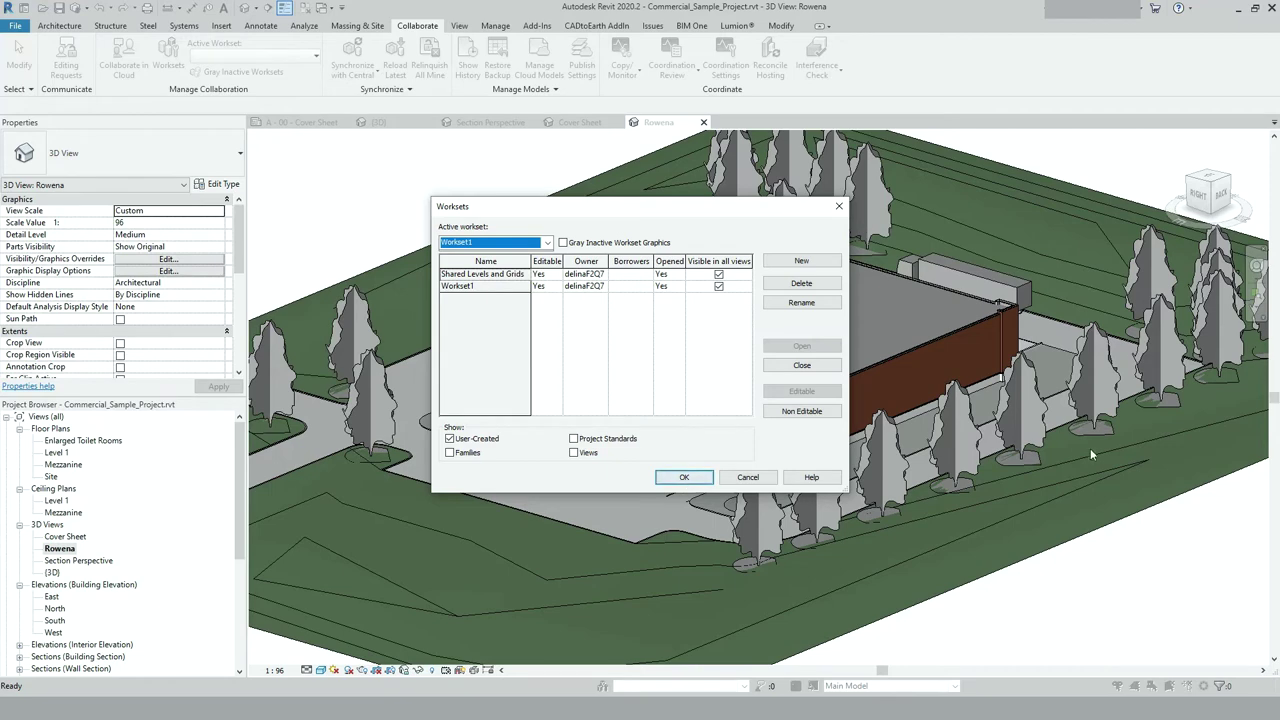
{"action": "left_click", "coordinate": [677, 478]}
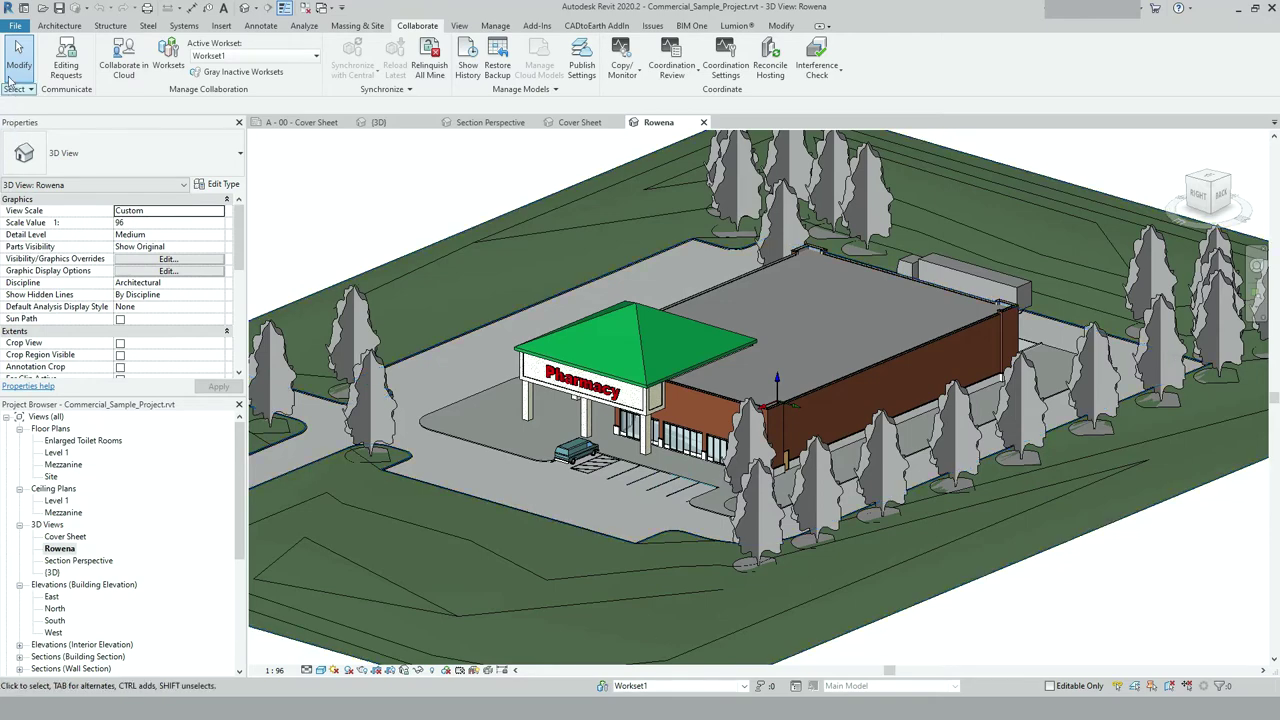
Step: Begin saving the model as a new project from the File menu
{"action": "left_click", "coordinate": [15, 25]}
{"action": "mouse_move", "coordinate": [83, 185]}
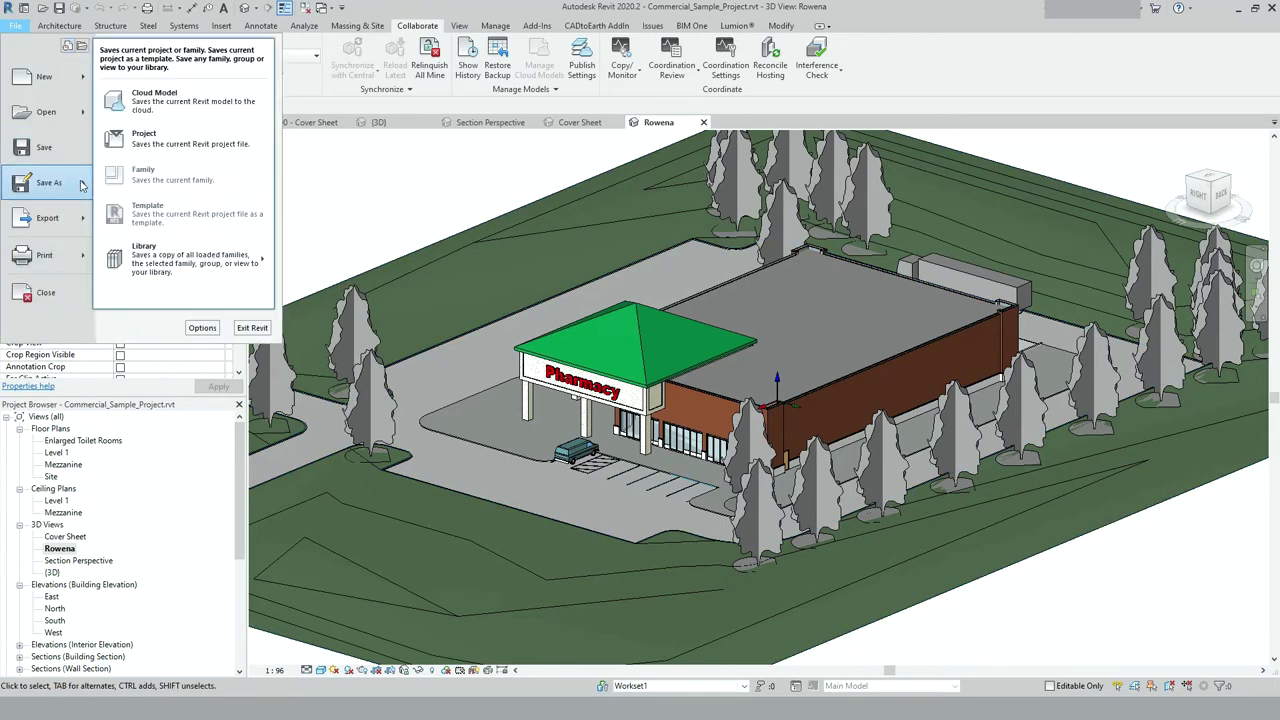
{"action": "left_click", "coordinate": [162, 142]}
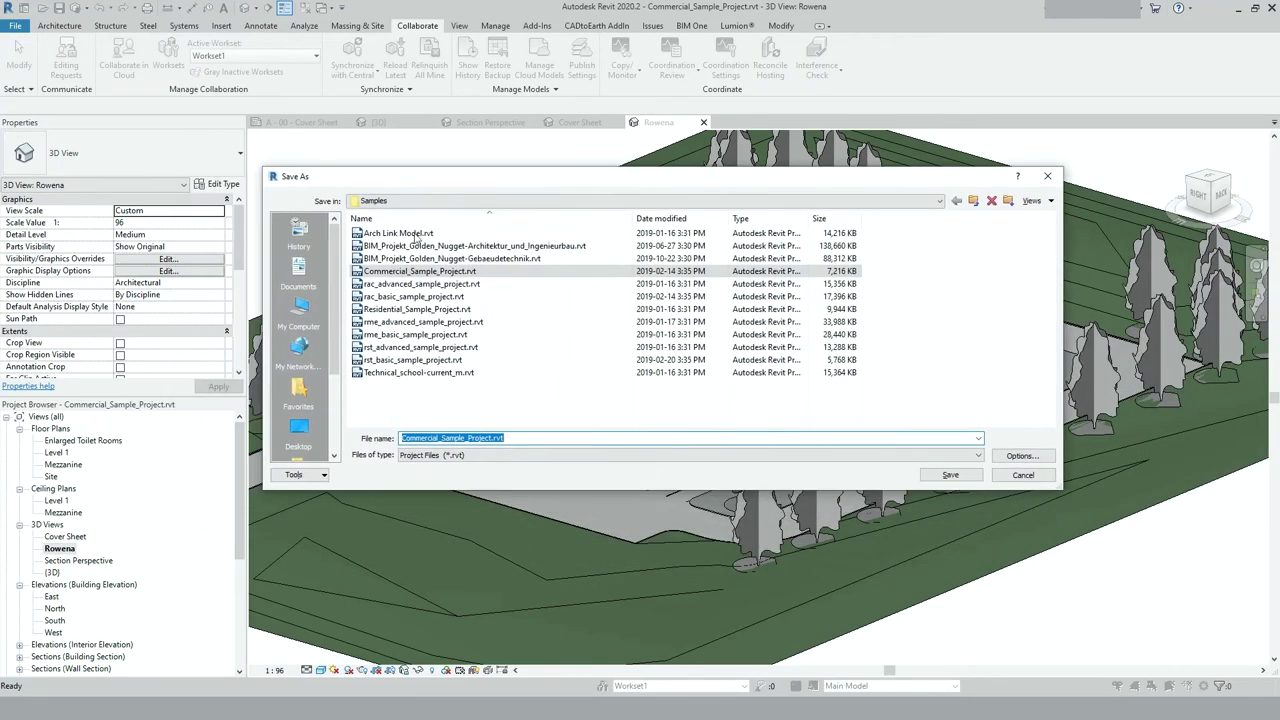
Step: Save the project in the desktop sample folder as Commercial_Sample_Project-Rowena, accepting the default save options
{"action": "left_click", "coordinate": [390, 201]}
{"action": "scroll", "coordinate": [390, 220], "scroll_direction": "up", "scroll_amount": 3}
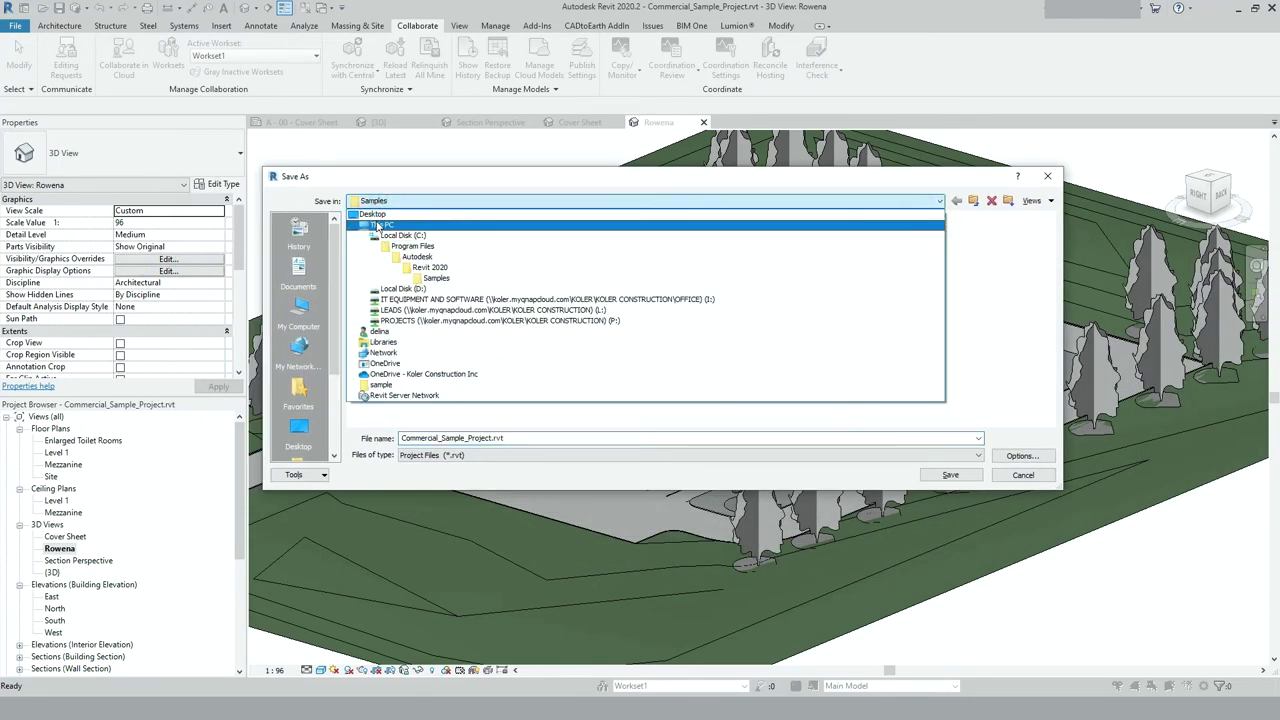
{"action": "left_click", "coordinate": [372, 213]}
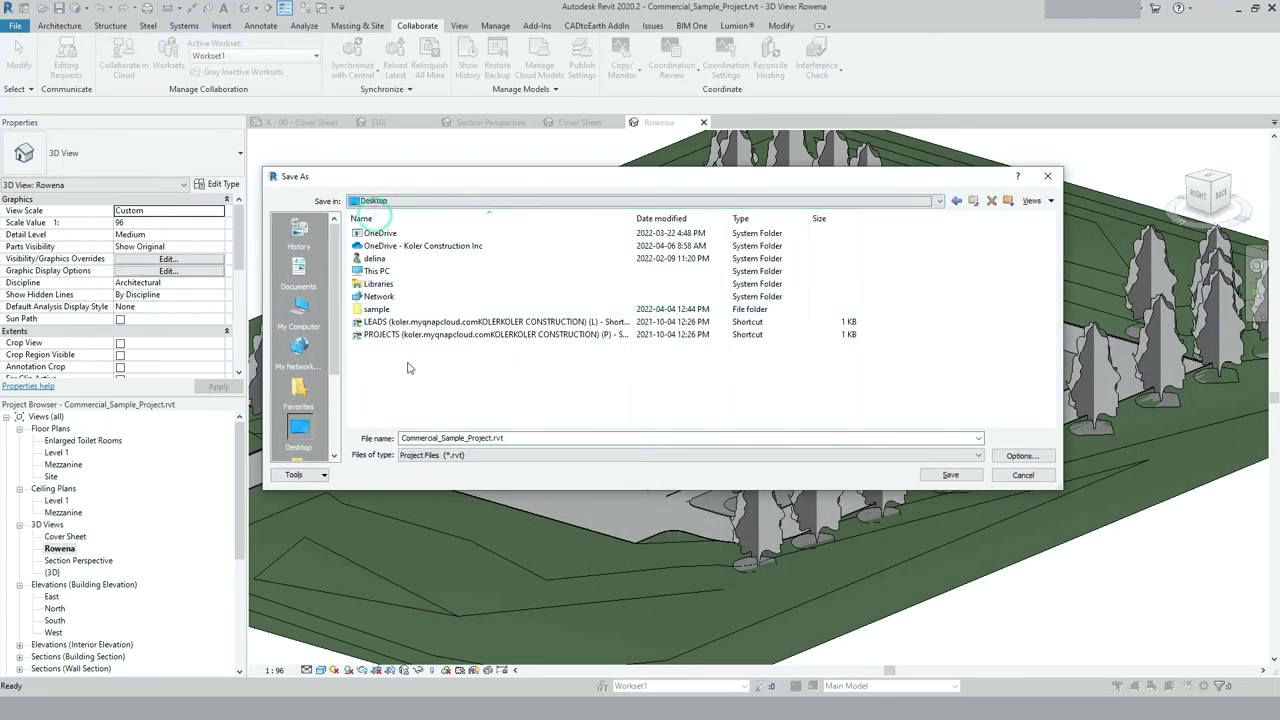
{"action": "double_click", "coordinate": [376, 309]}
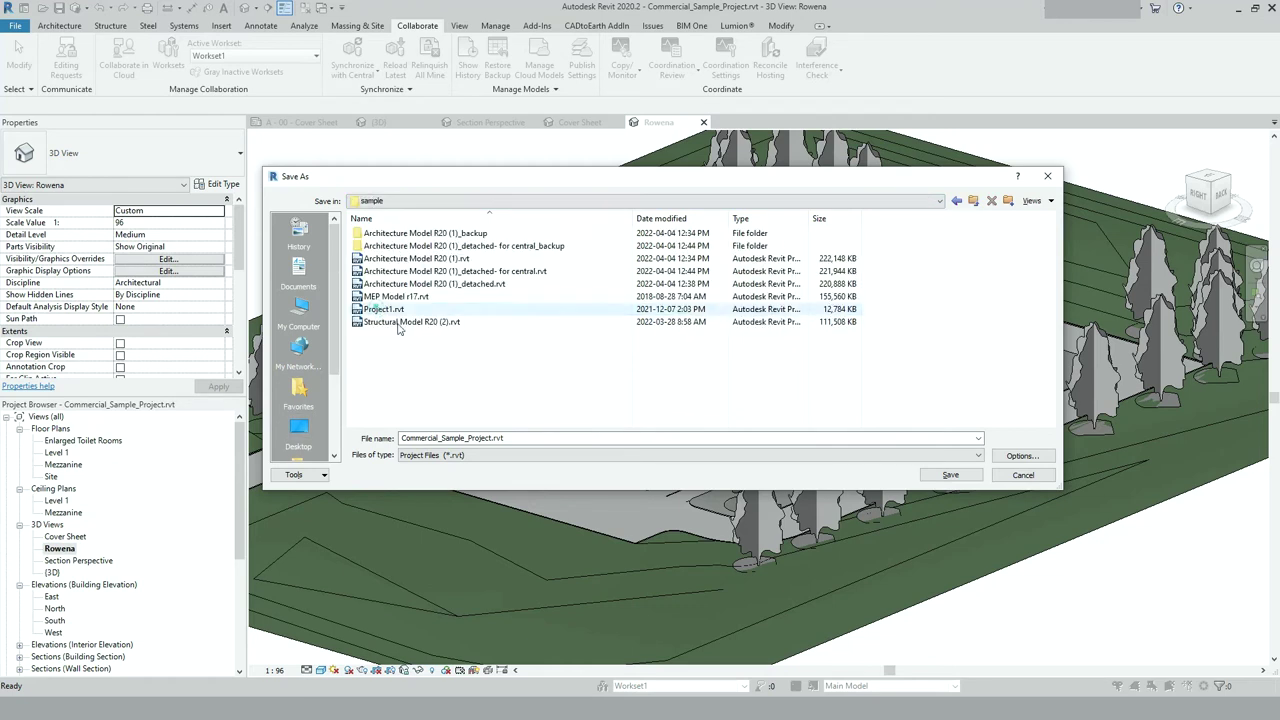
{"action": "left_click", "coordinate": [514, 440]}
{"action": "left_click_drag", "start_coordinate": [491, 437], "coordinate": [658, 451]}
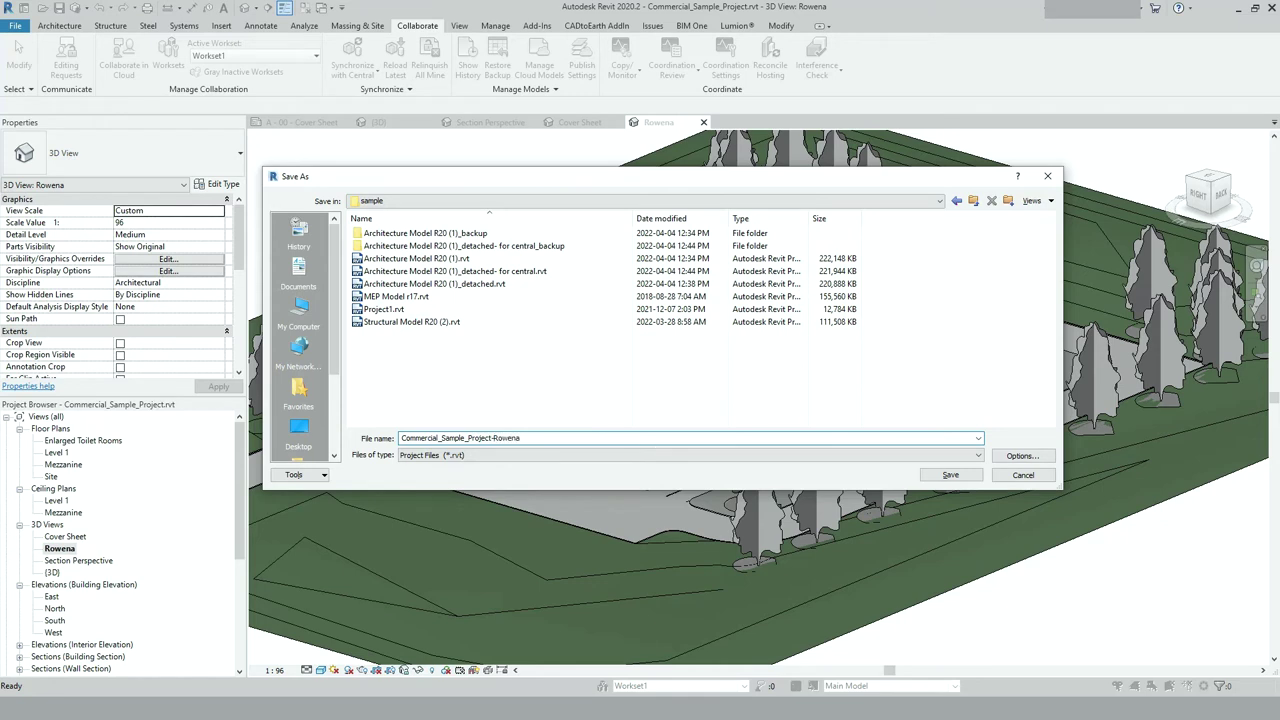
{"action": "left_click", "coordinate": [1020, 456]}
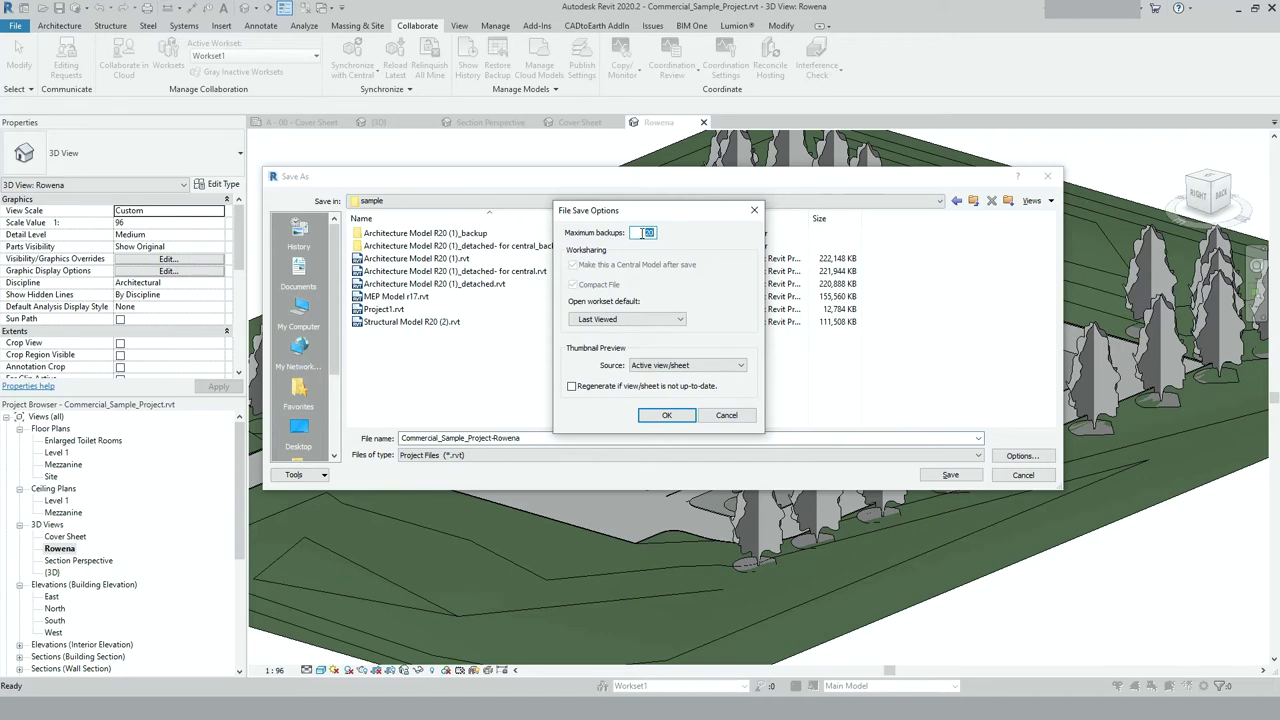
{"action": "left_click", "coordinate": [666, 415]}
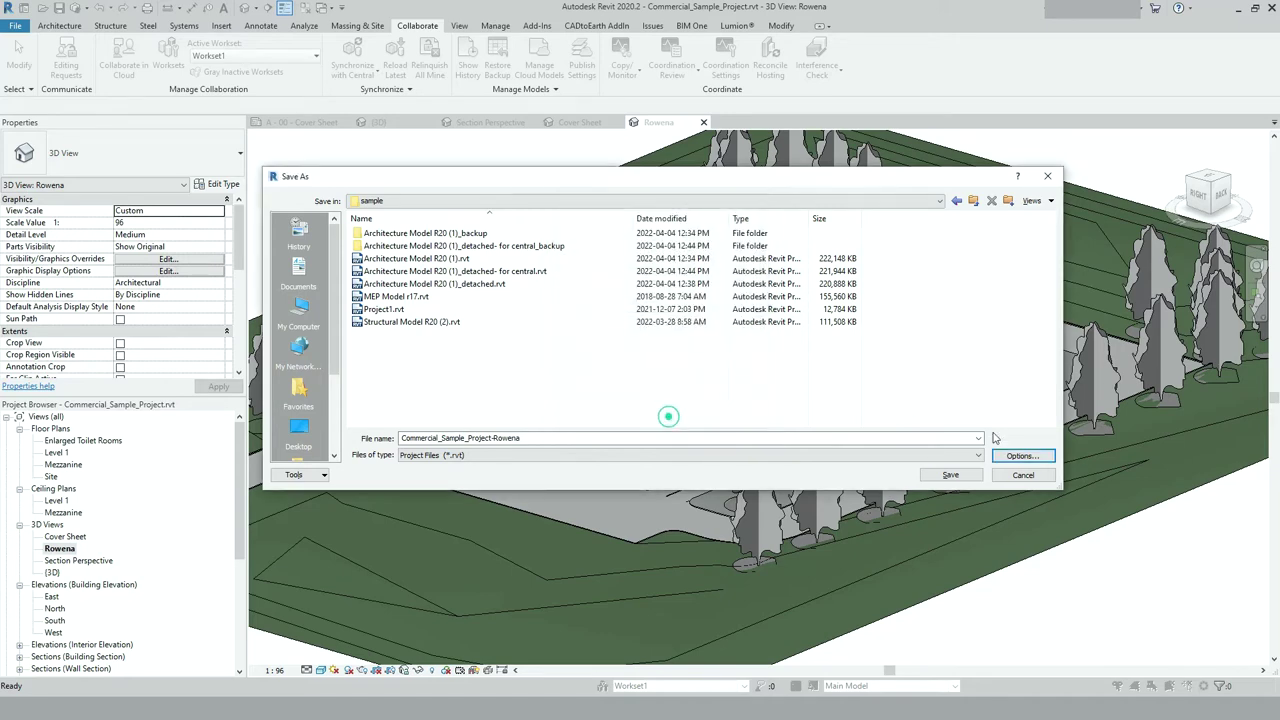
{"action": "left_click", "coordinate": [962, 478]}
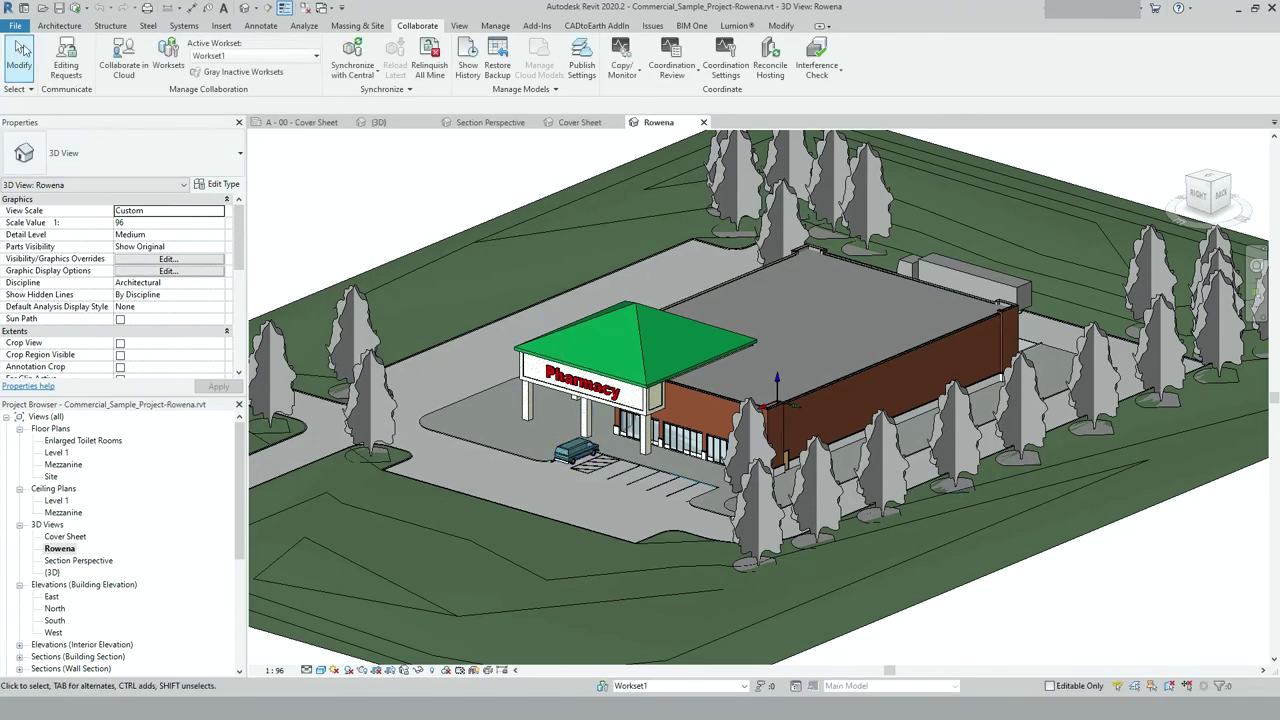
Step: Close the project and browse for a model to open from the Home screen
{"action": "left_click", "coordinate": [16, 25]}
{"action": "left_click", "coordinate": [40, 293]}
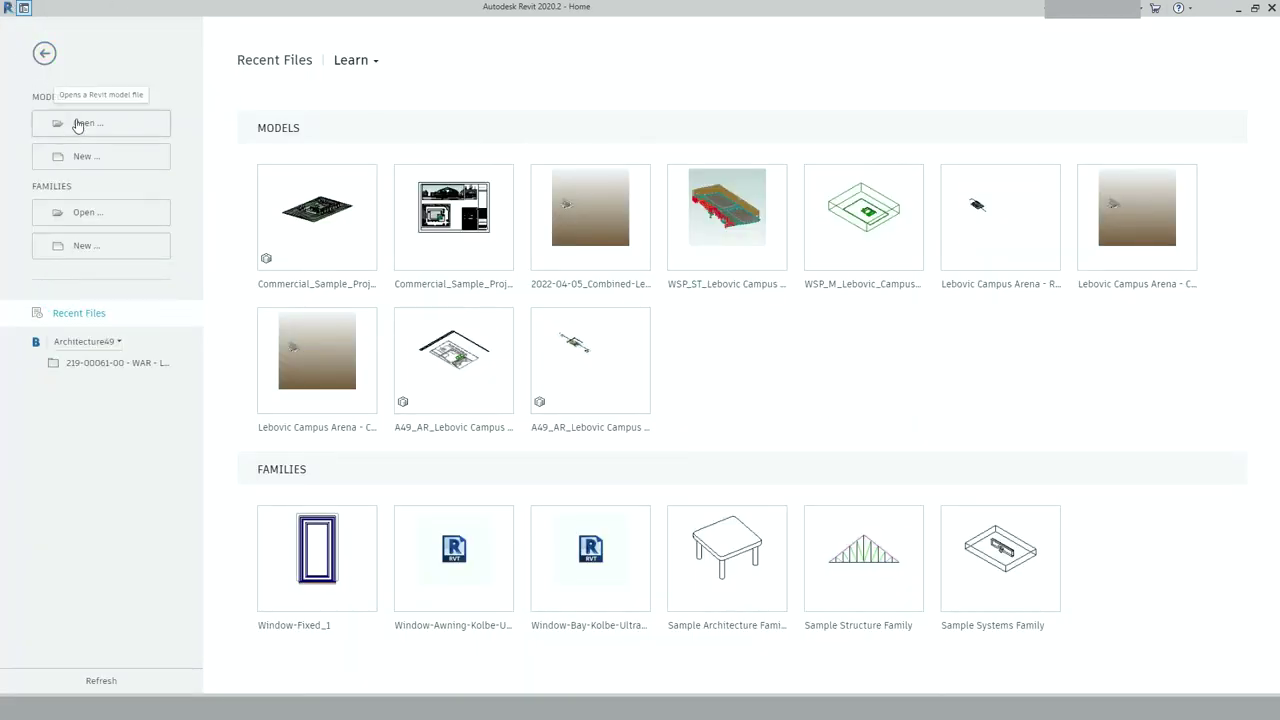
{"action": "left_click", "coordinate": [82, 123]}
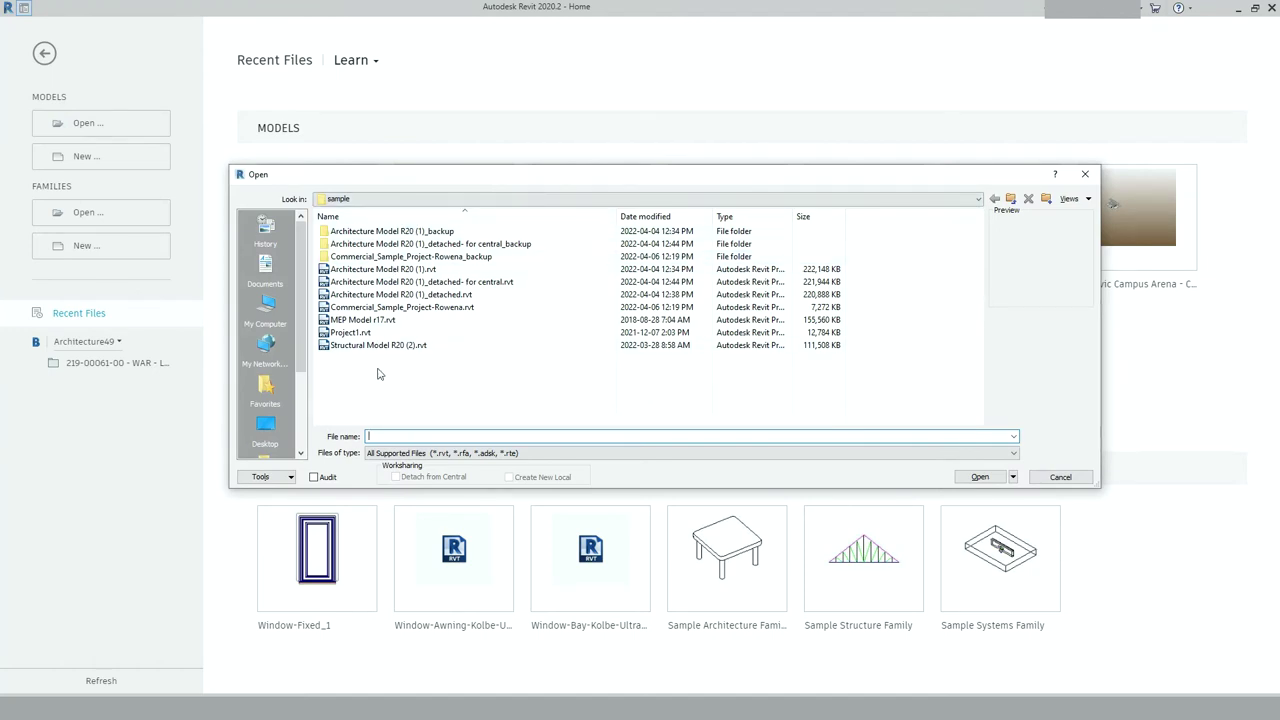
Step: Create a new folder named '1-tutorial on central file' inside the sample folder
{"action": "left_click", "coordinate": [430, 308]}
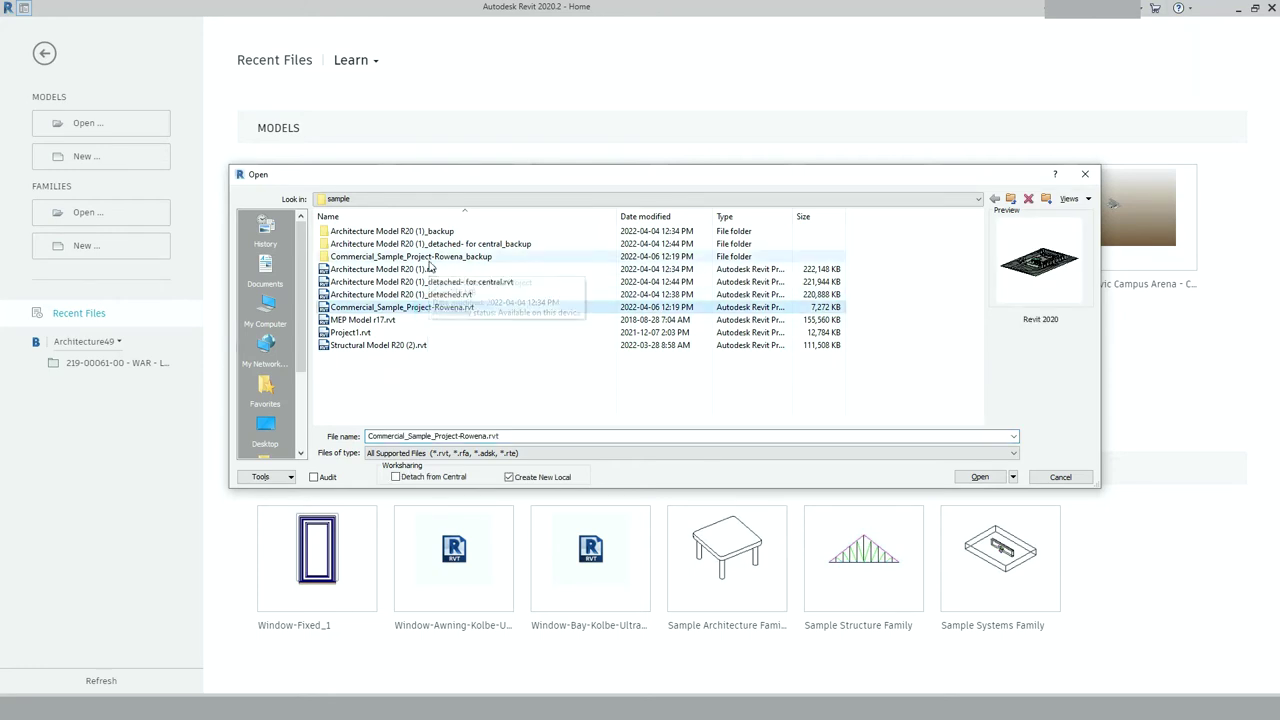
{"action": "right_click", "coordinate": [447, 388]}
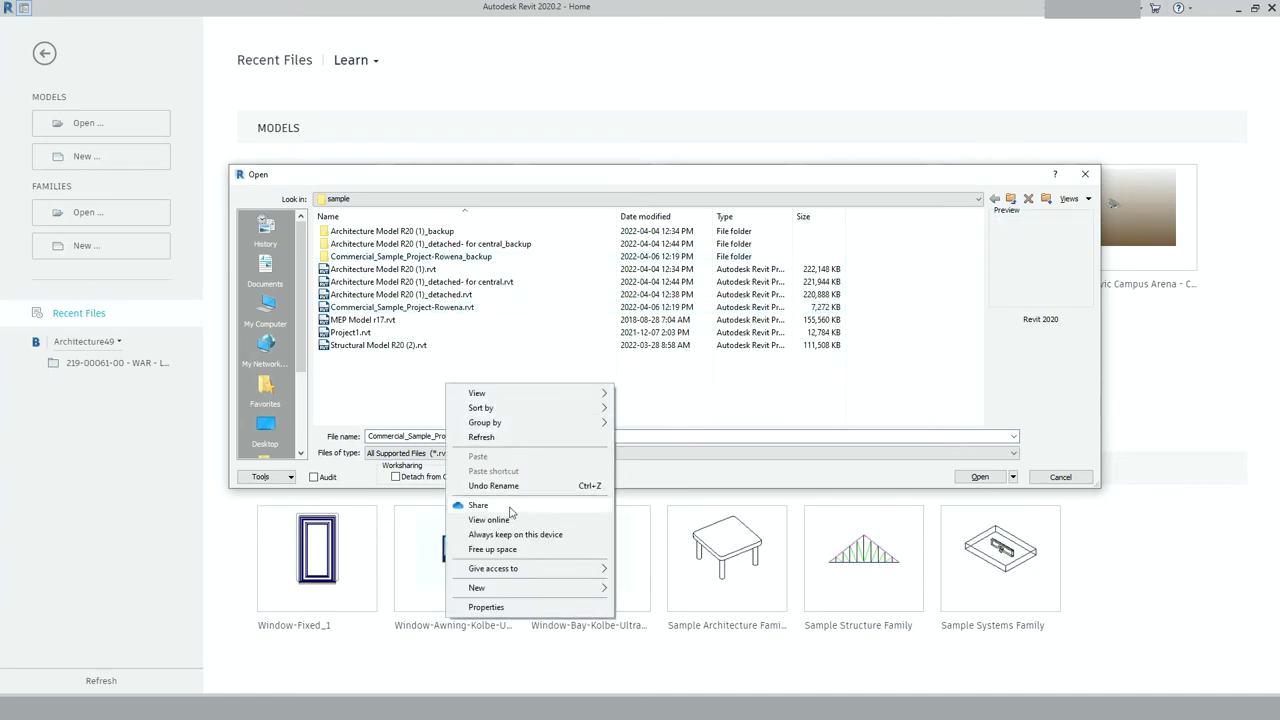
{"action": "mouse_move", "coordinate": [528, 592]}
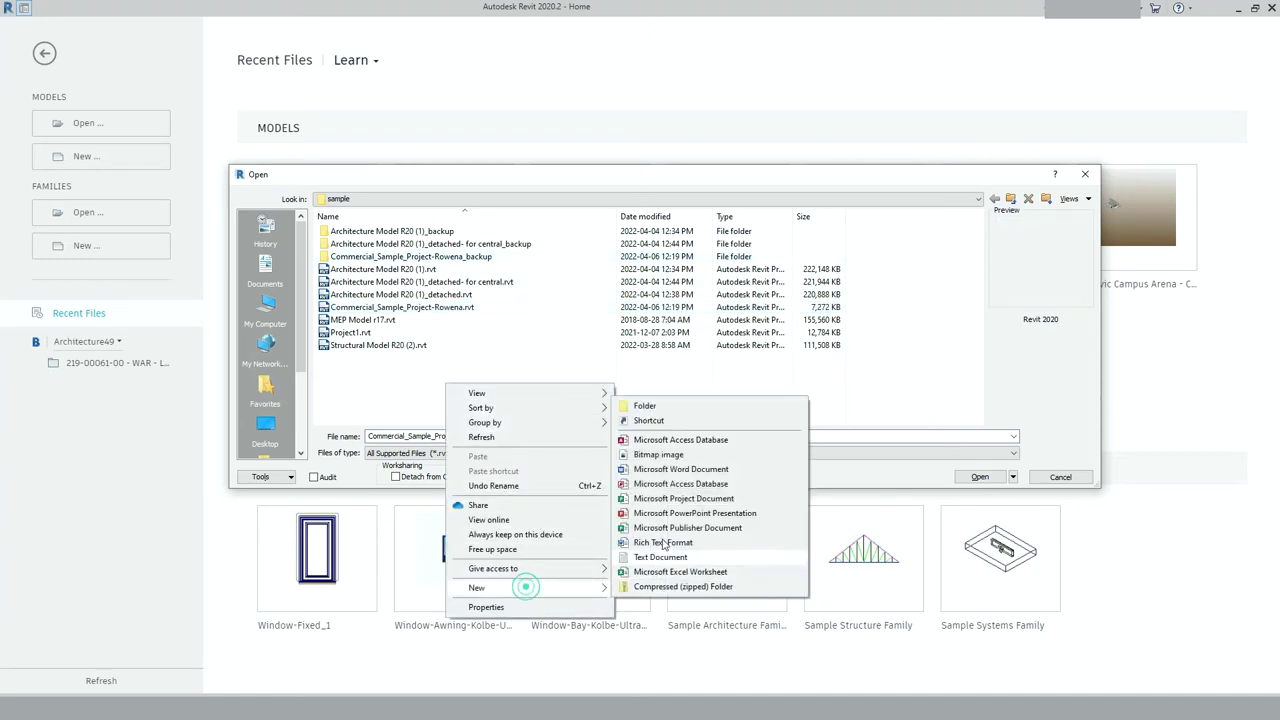
{"action": "left_click", "coordinate": [645, 406]}
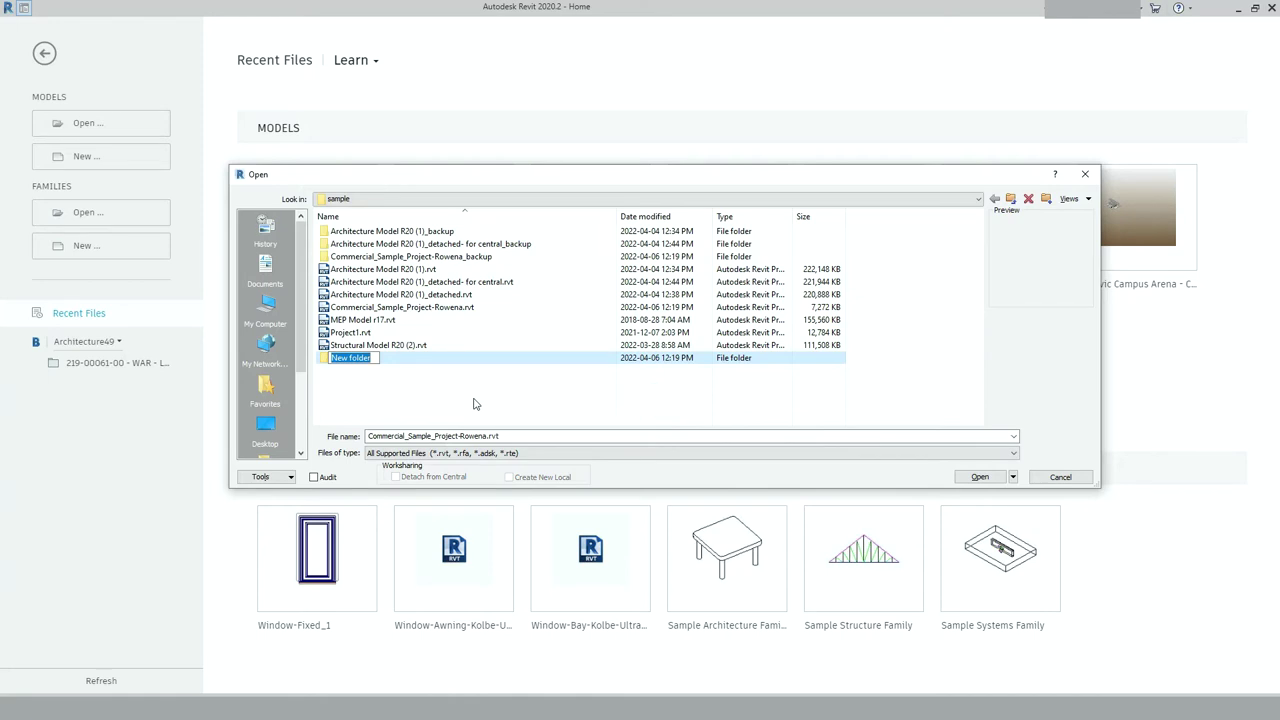
{"action": "type", "text": "1-tu"}
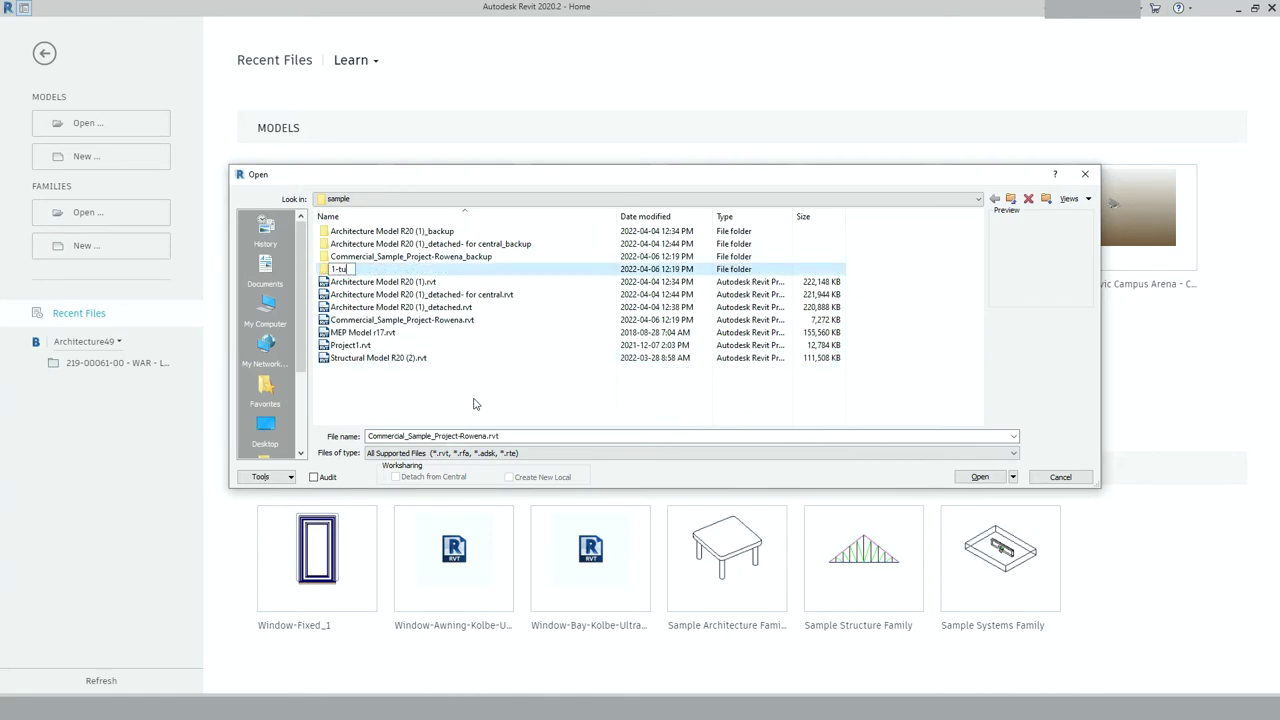
{"action": "type", "text": "toraal on central file"}
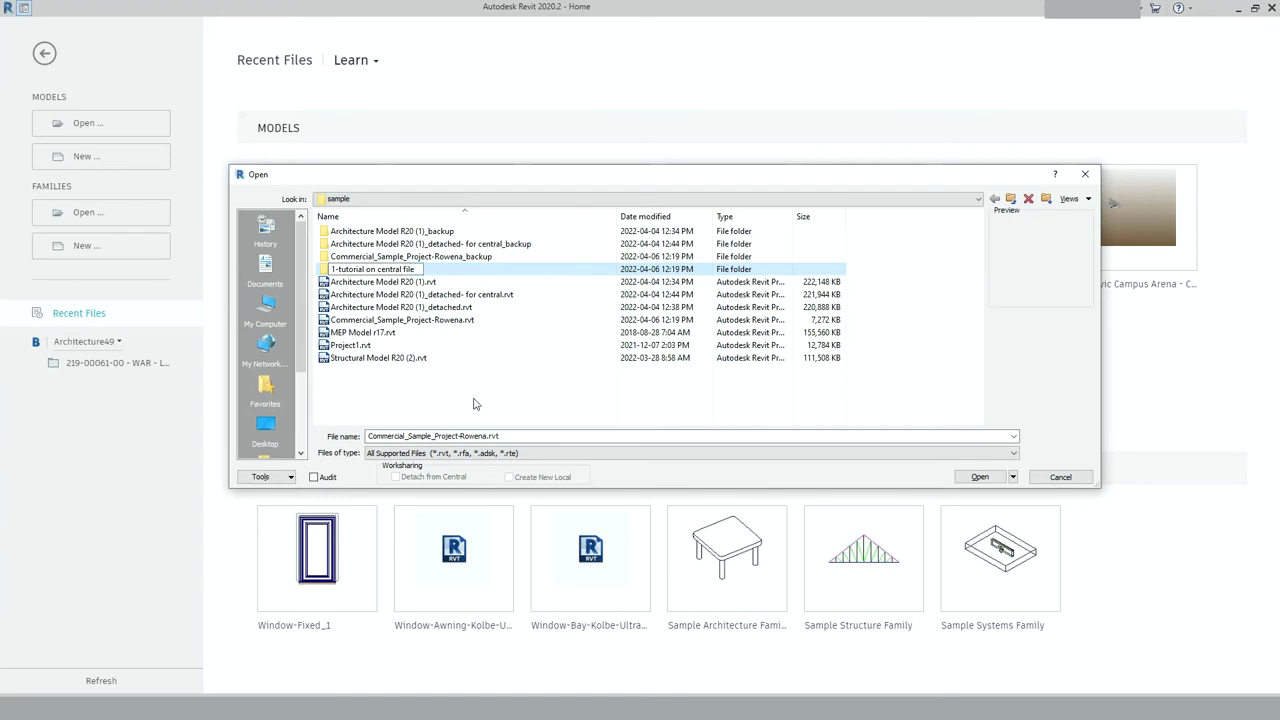
{"action": "left_click", "coordinate": [475, 404]}
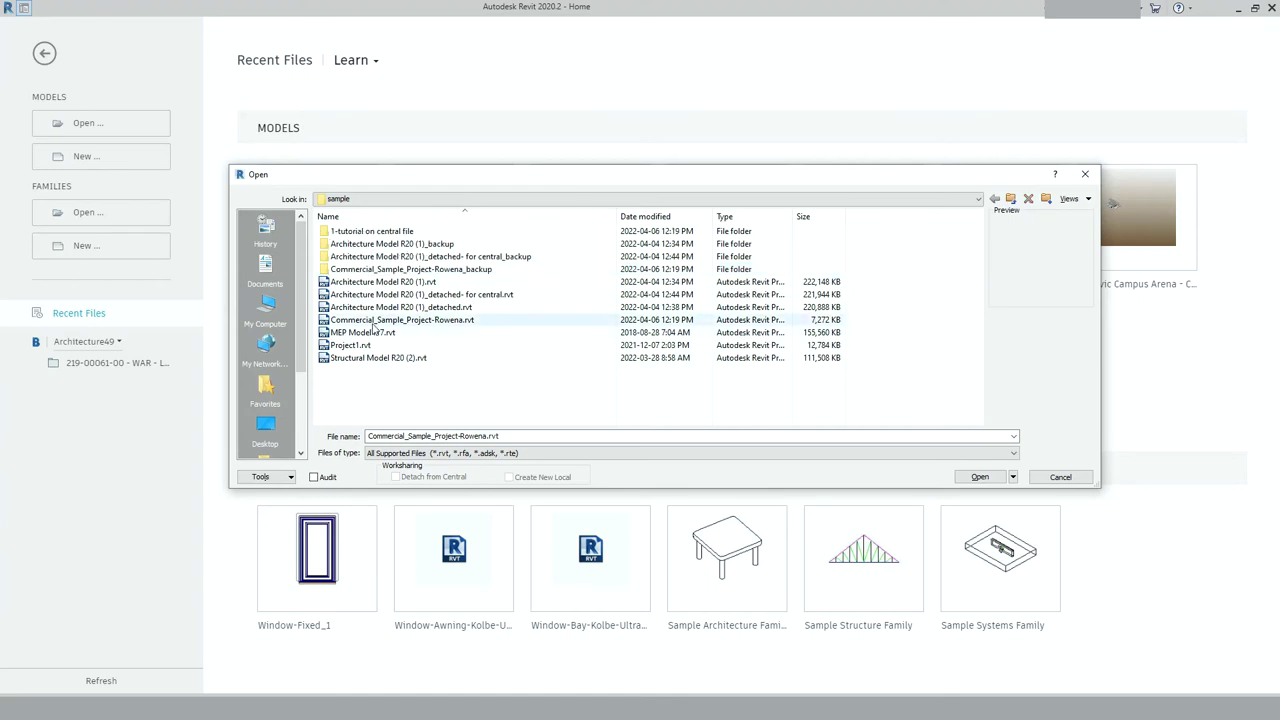
Step: Move the Rowena model and its backup folder into '1-tutorial on central file', then open the model there
{"action": "left_click_drag", "start_coordinate": [374, 321], "coordinate": [372, 231]}
{"action": "left_click_drag", "start_coordinate": [455, 336], "coordinate": [402, 232]}
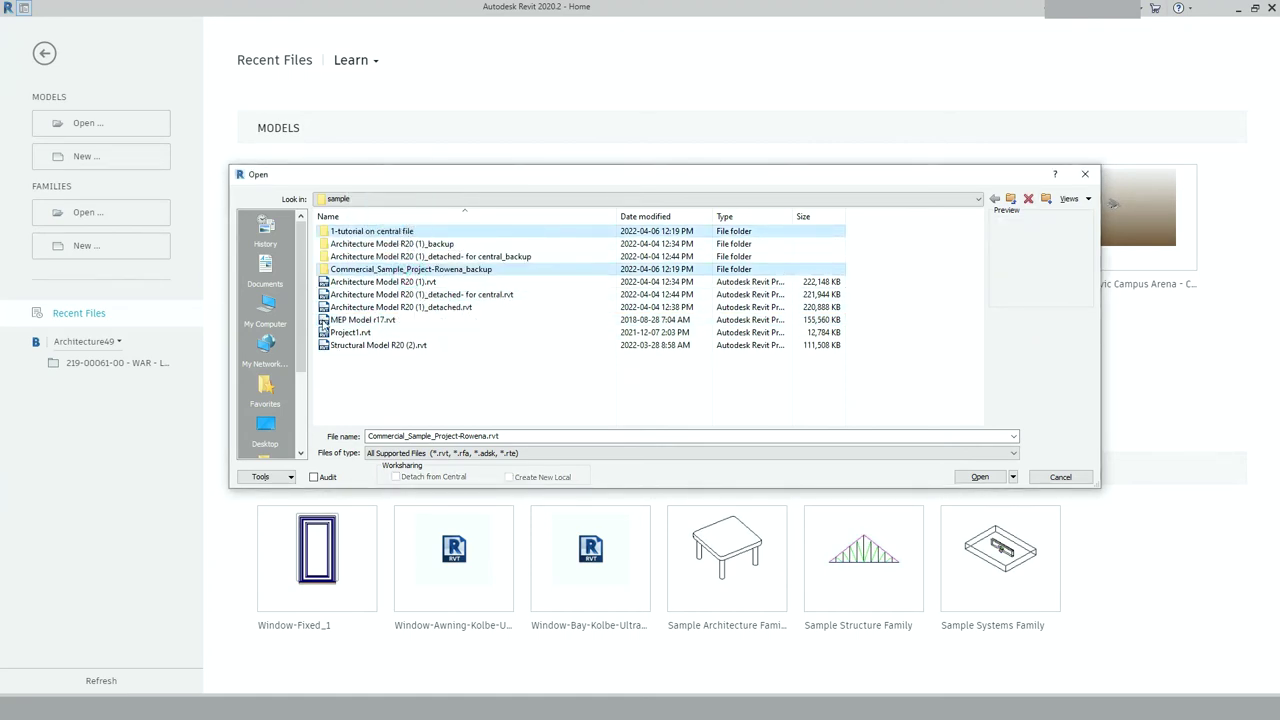
{"action": "double_click", "coordinate": [374, 231]}
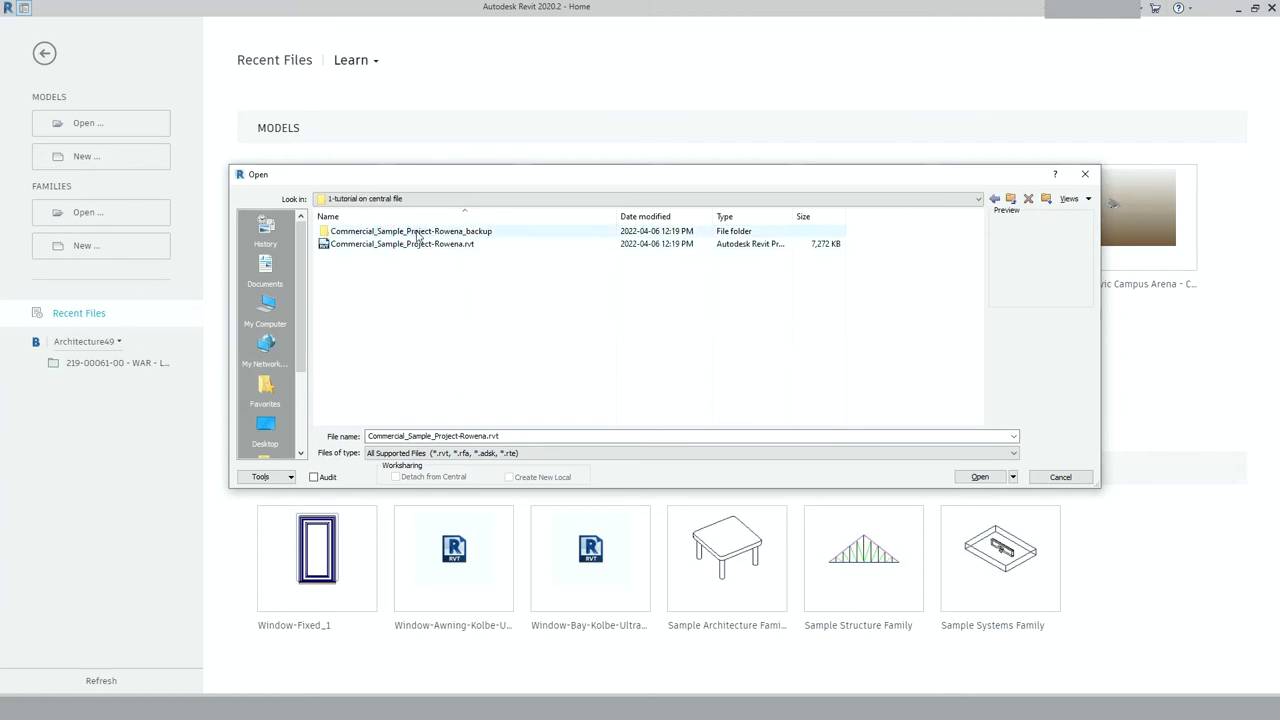
{"action": "left_click", "coordinate": [435, 329]}
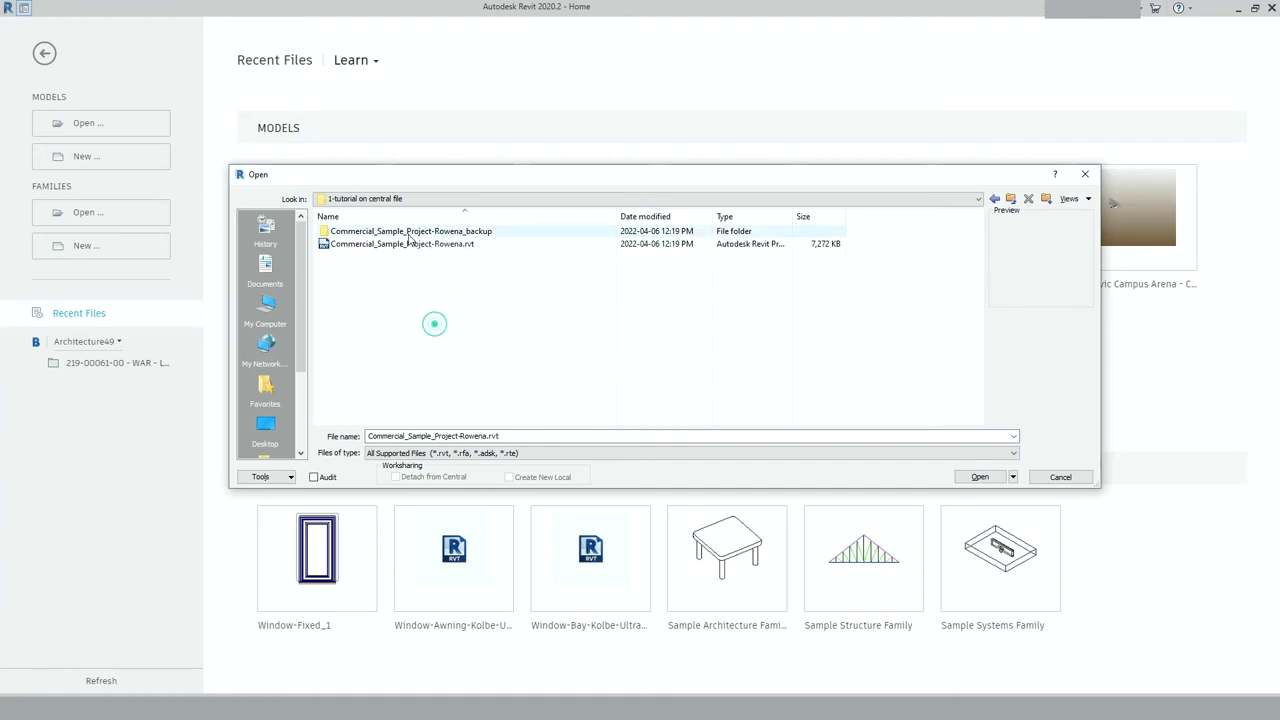
{"action": "left_click", "coordinate": [412, 246]}
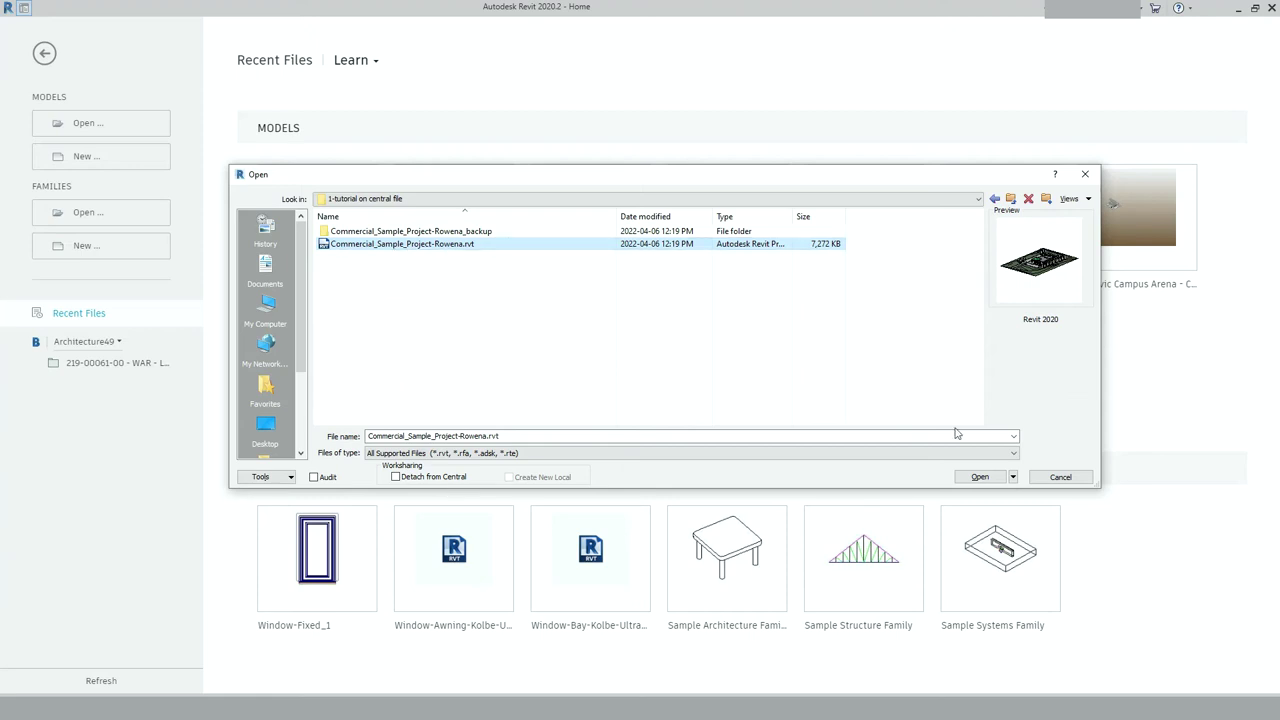
{"action": "left_click", "coordinate": [973, 477]}
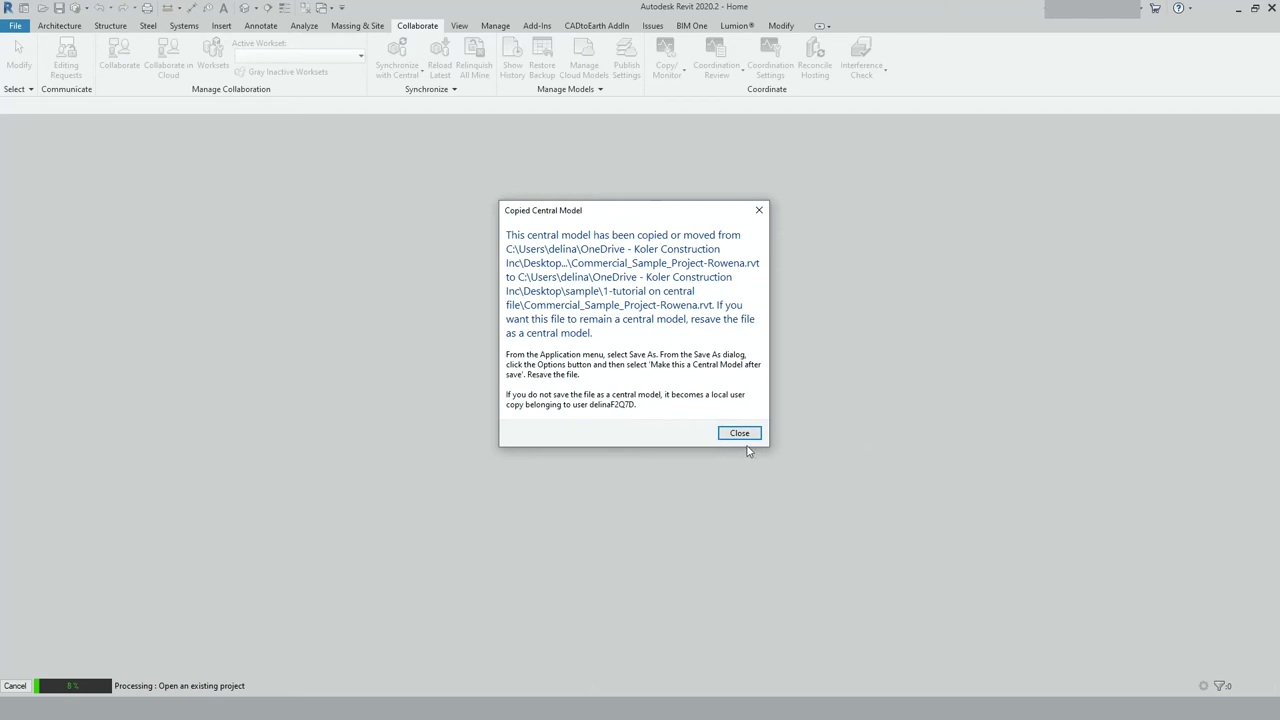
Step: Dismiss the Copied Central Model and Cannot Find Central Model warnings and show the Worksets list
{"action": "key", "text": "Return"}
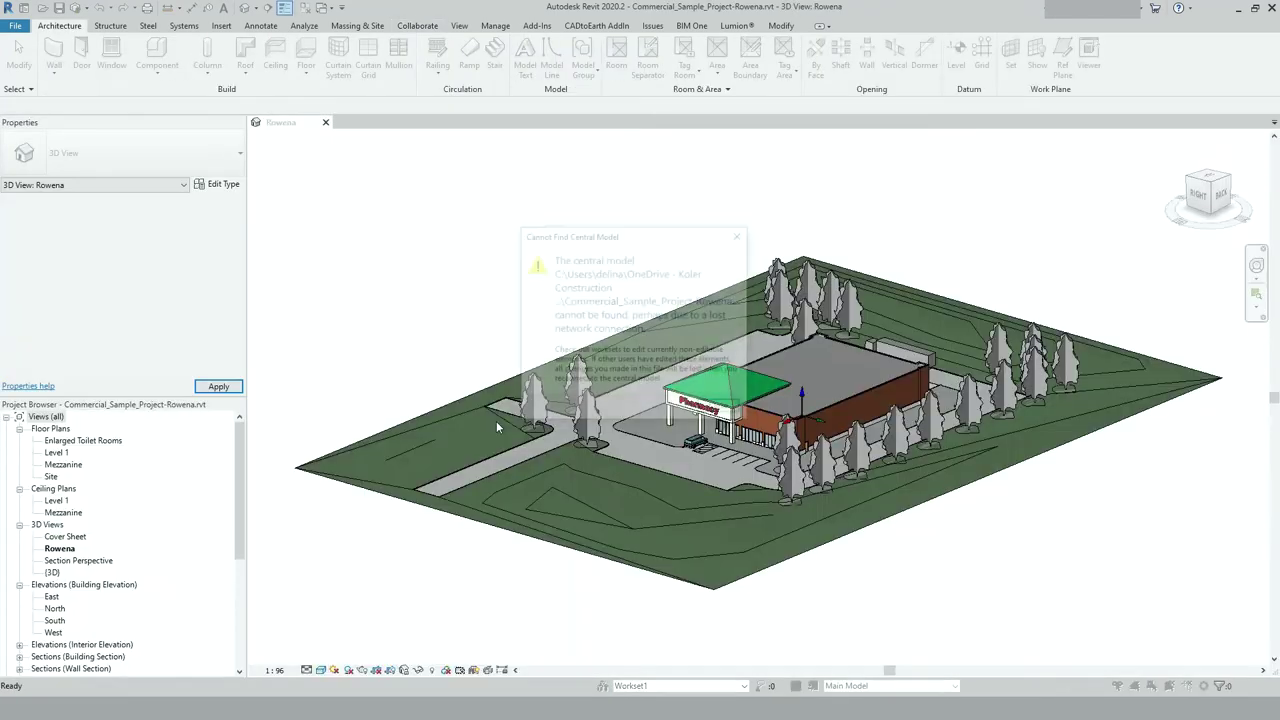
{"action": "left_click", "coordinate": [721, 409]}
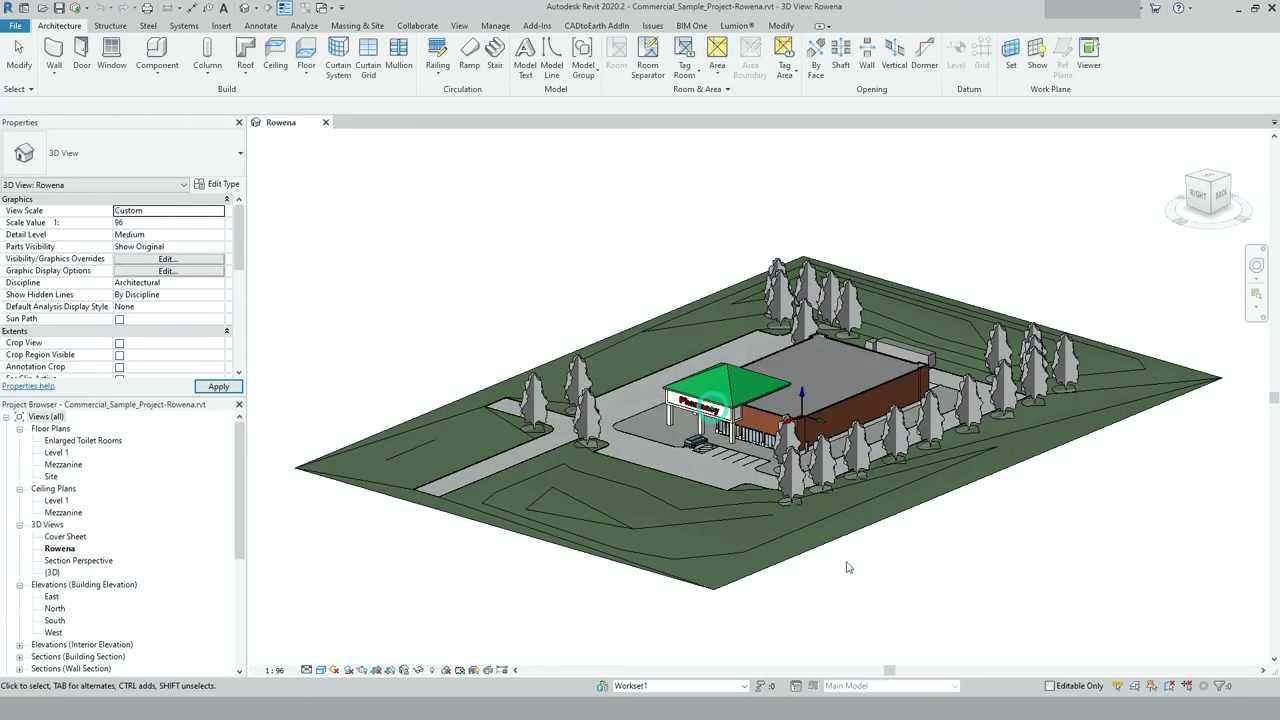
{"action": "scroll", "coordinate": [840, 515], "scroll_direction": "up", "scroll_amount": 4}
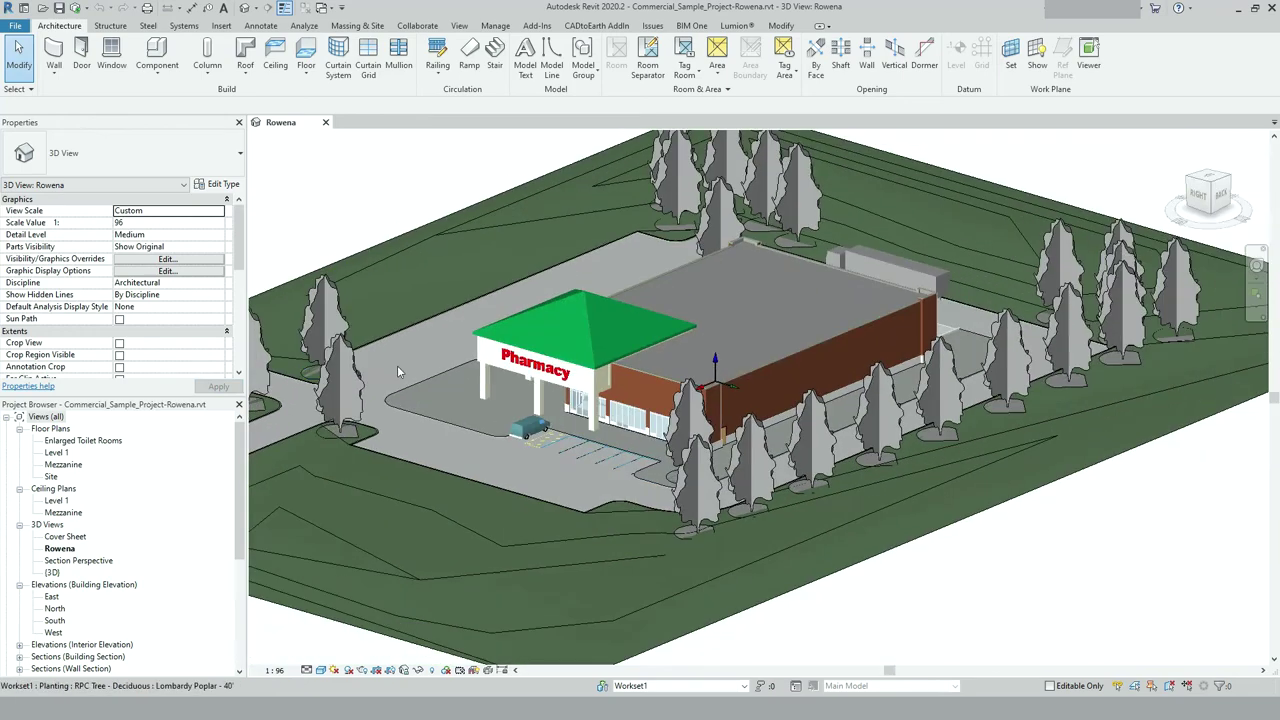
{"action": "left_click", "coordinate": [602, 686]}
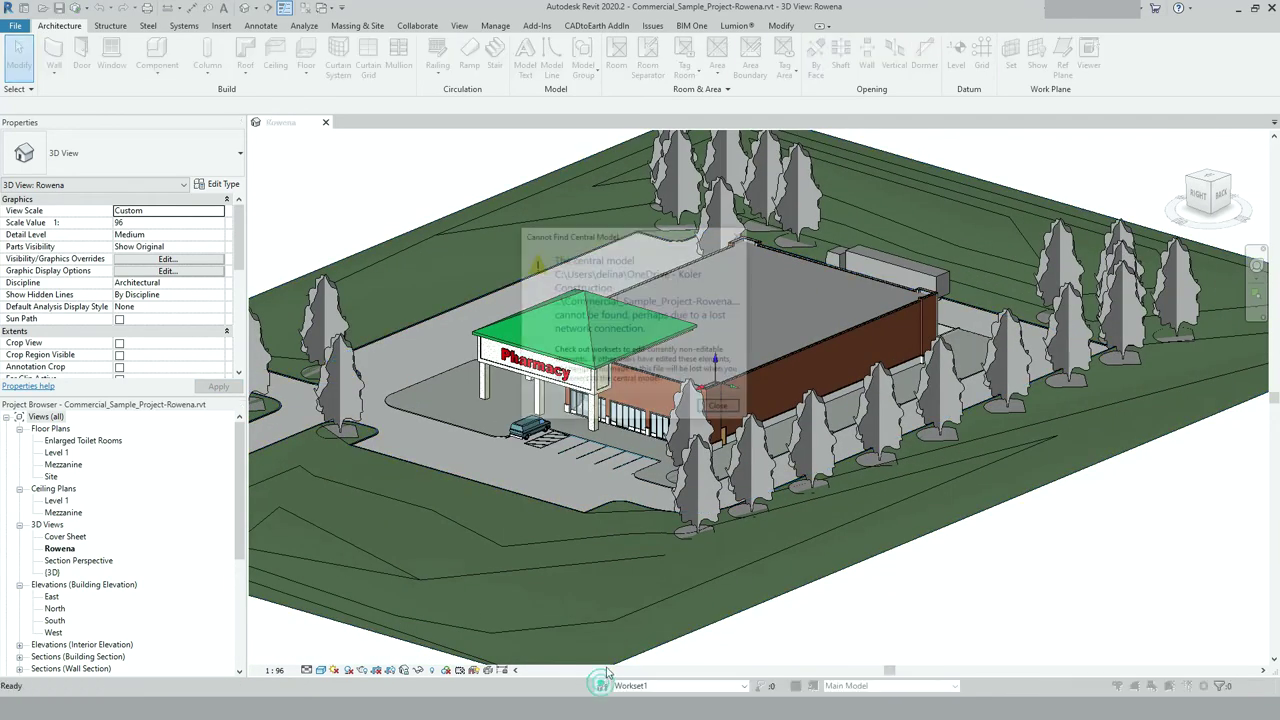
{"action": "left_click", "coordinate": [720, 410]}
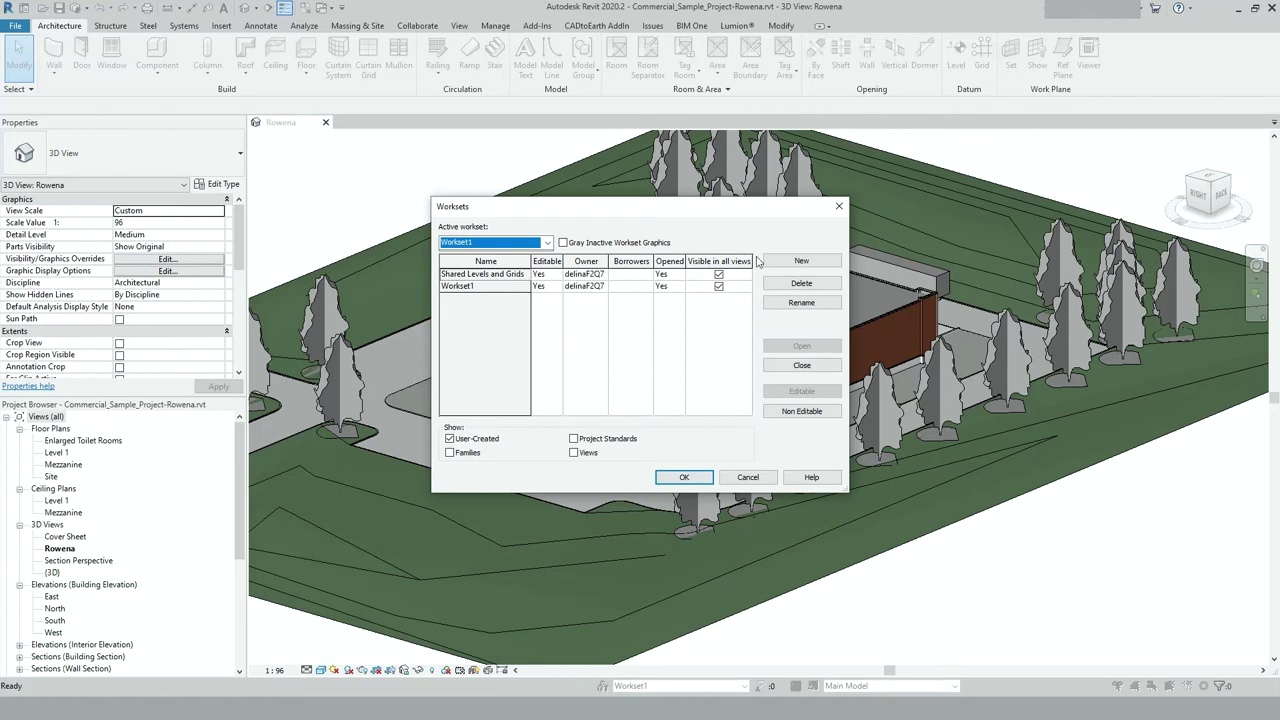
Step: Create a workset named Landscape and make it the active workset
{"action": "left_click", "coordinate": [799, 262]}
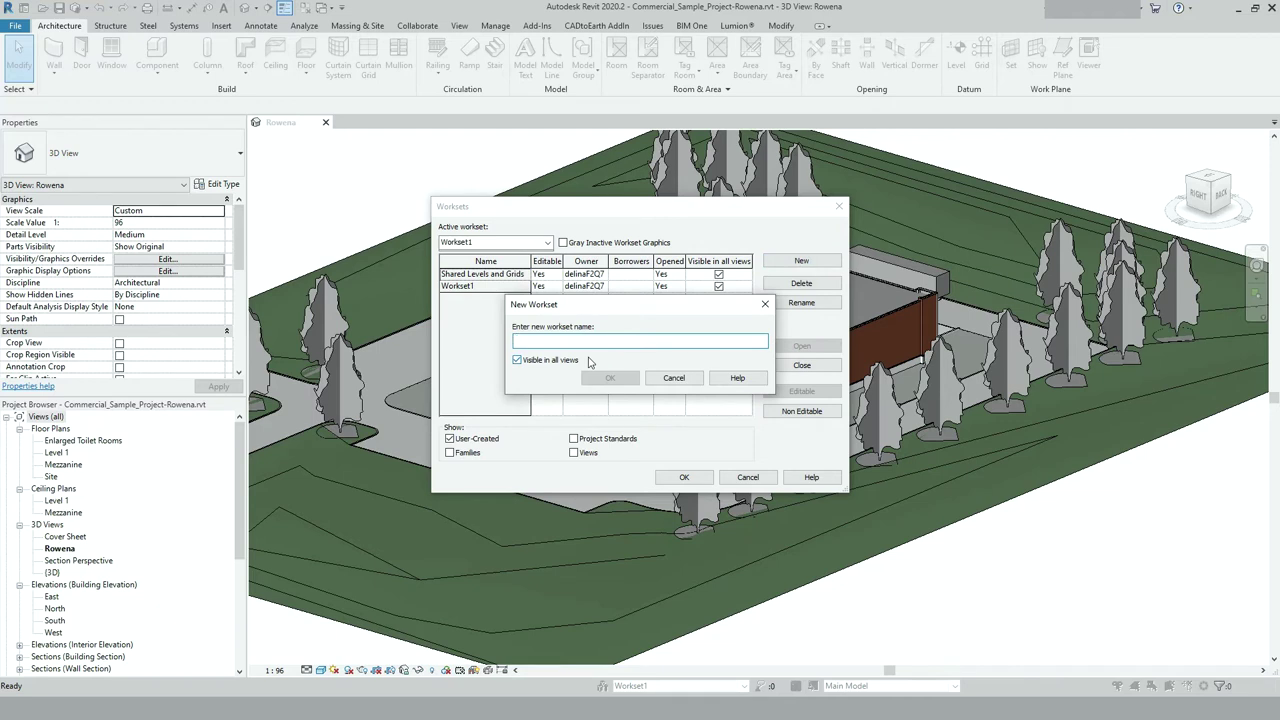
{"action": "type", "text": "Landscape"}
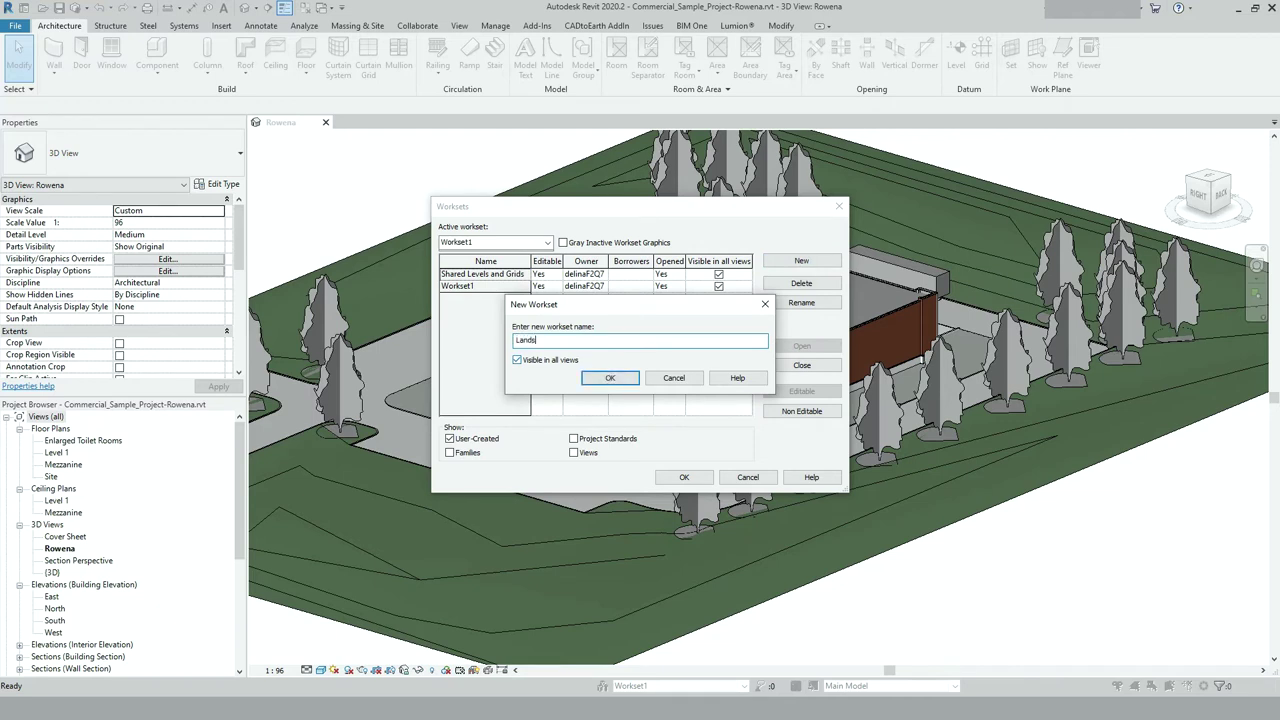
{"action": "left_click", "coordinate": [610, 377]}
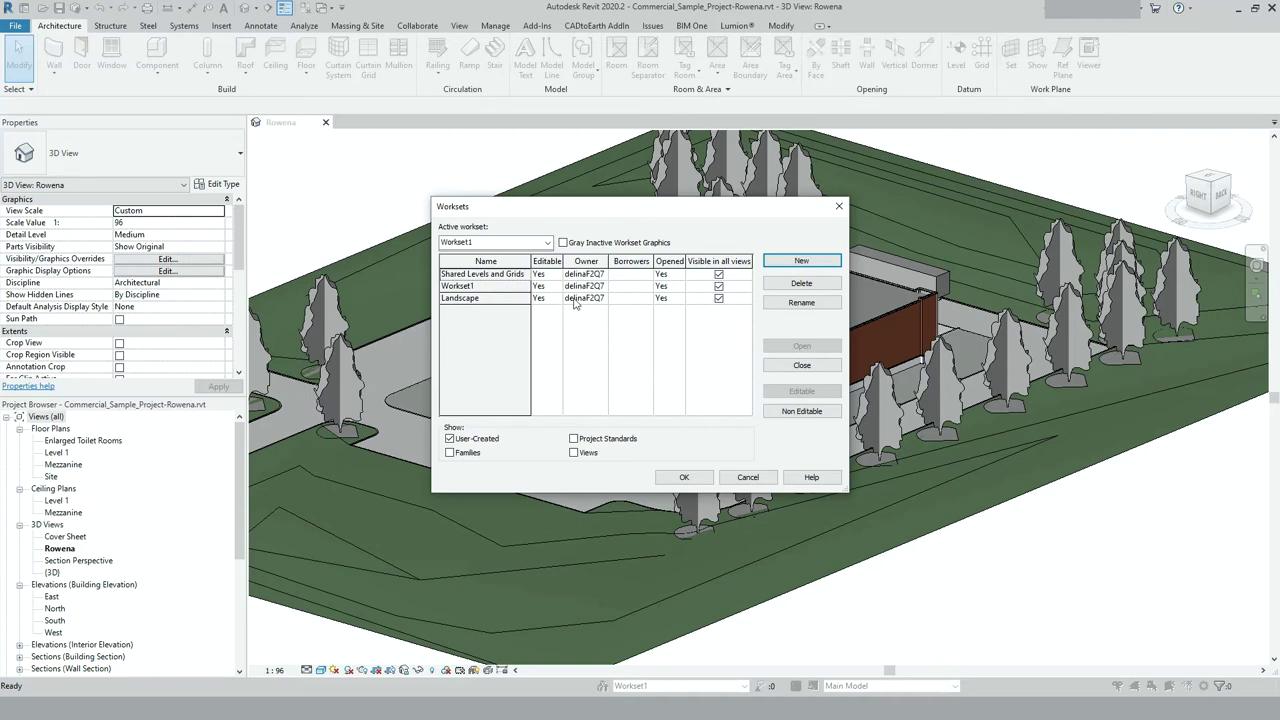
{"action": "left_click", "coordinate": [680, 479]}
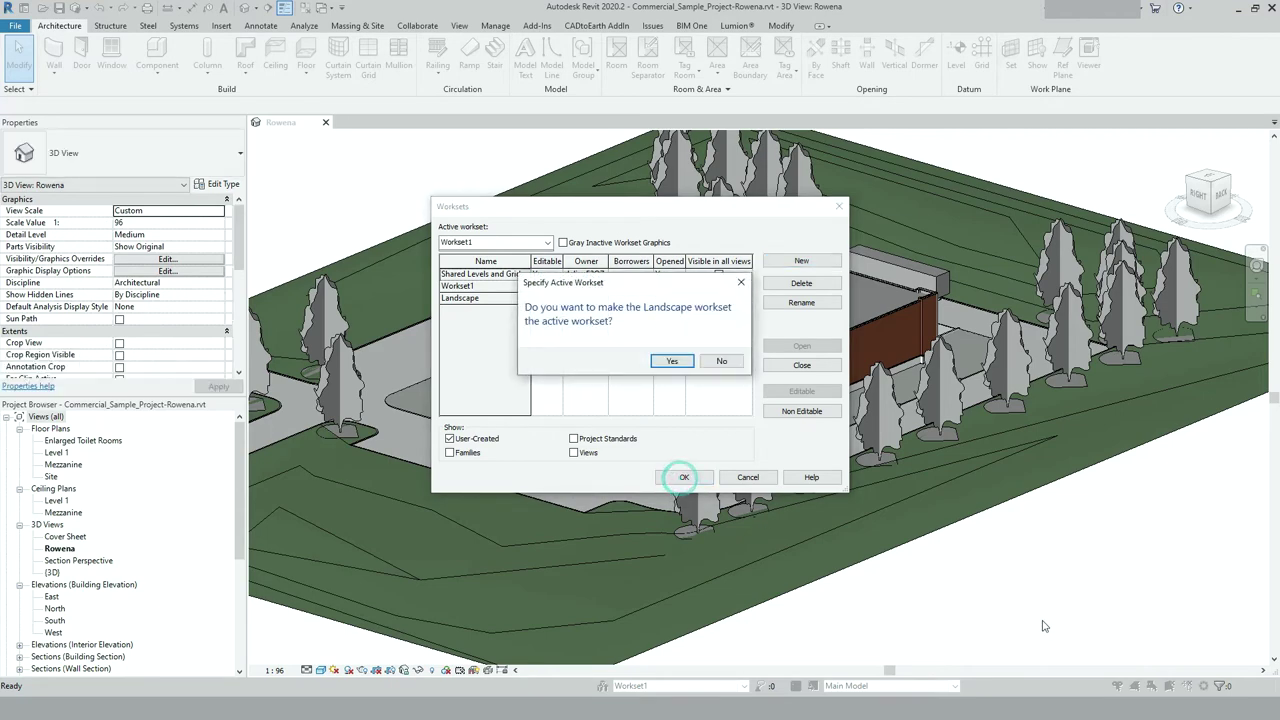
{"action": "left_click", "coordinate": [662, 362]}
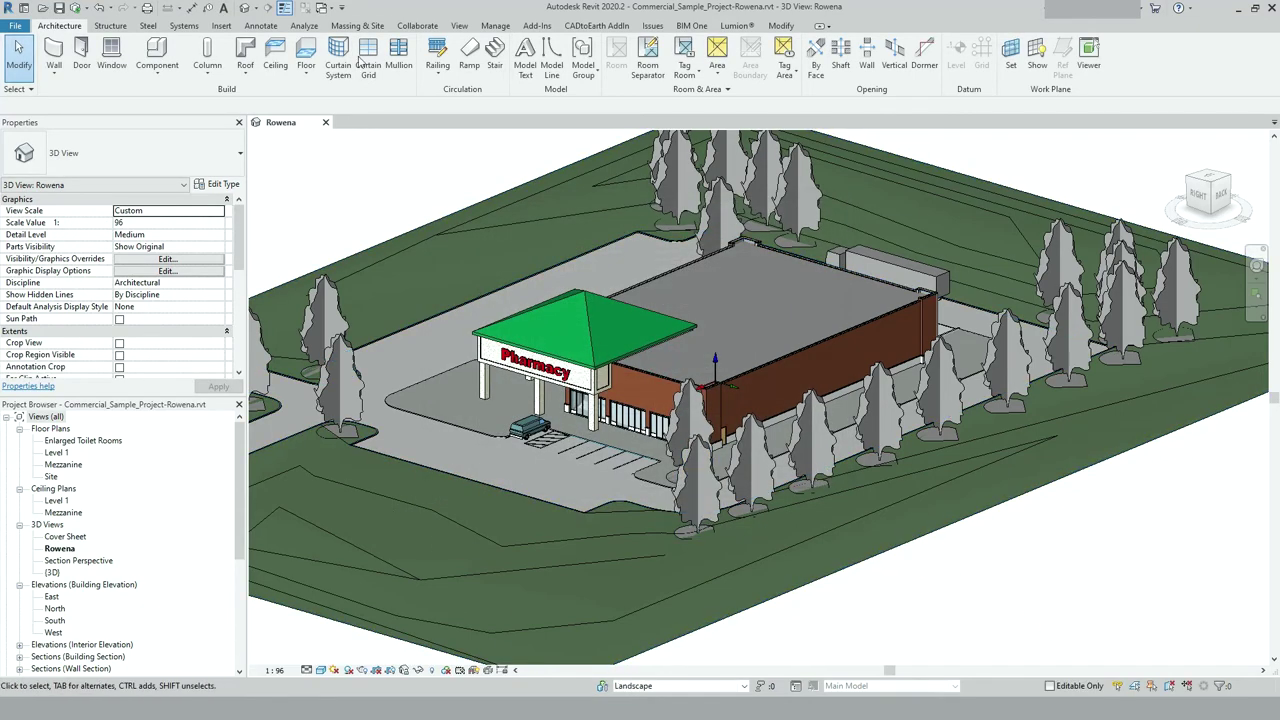
Step: Confirm Landscape as the active workset in the Collaborate tools
{"action": "left_click", "coordinate": [417, 25]}
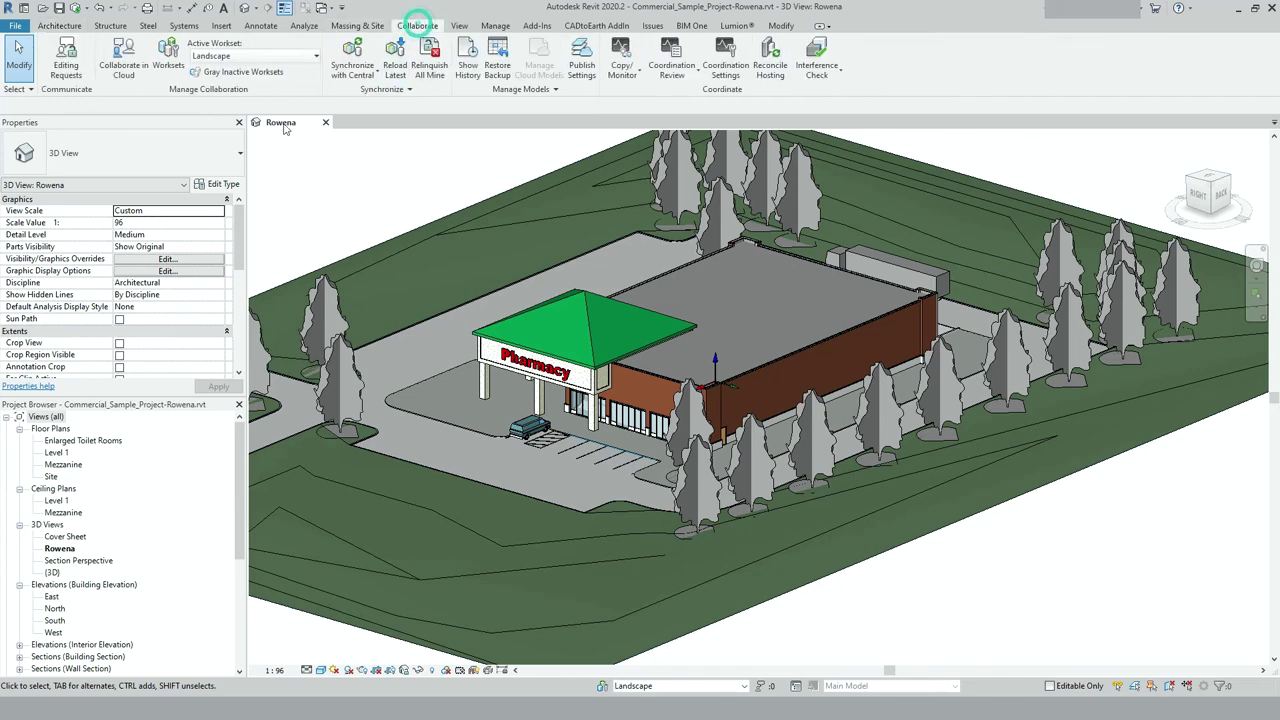
{"action": "left_click", "coordinate": [300, 57]}
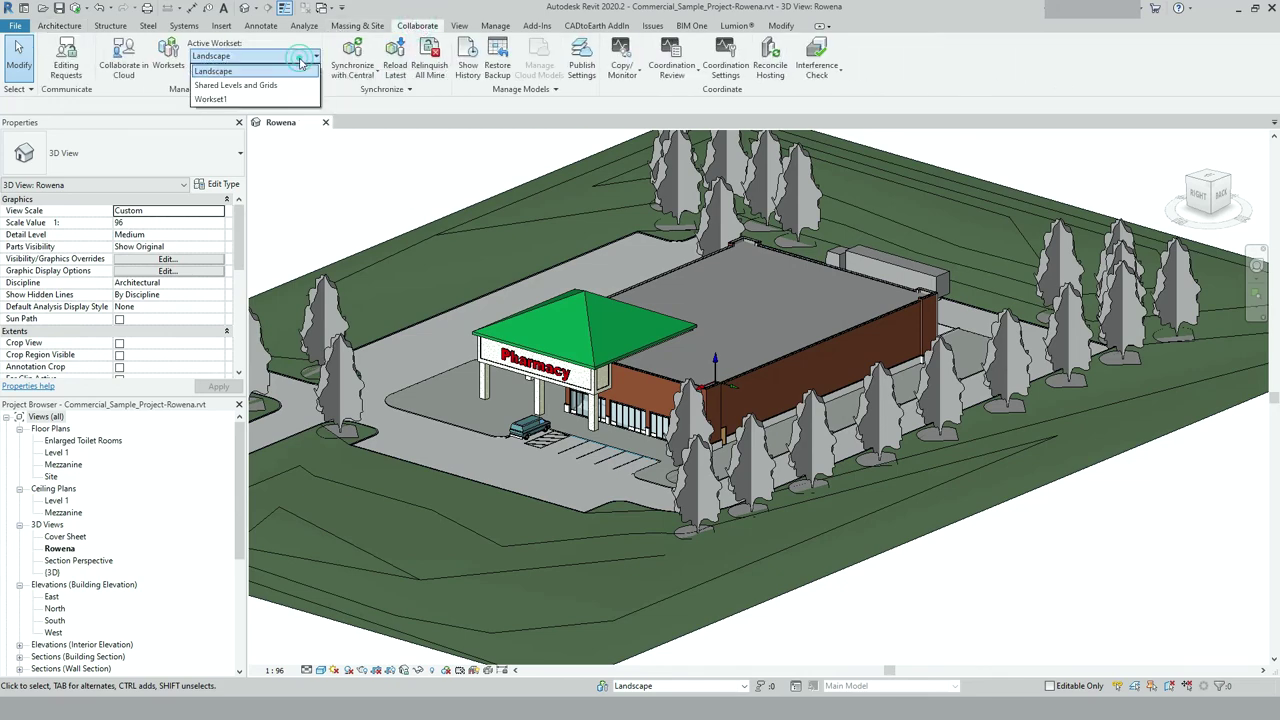
{"action": "left_click", "coordinate": [272, 62]}
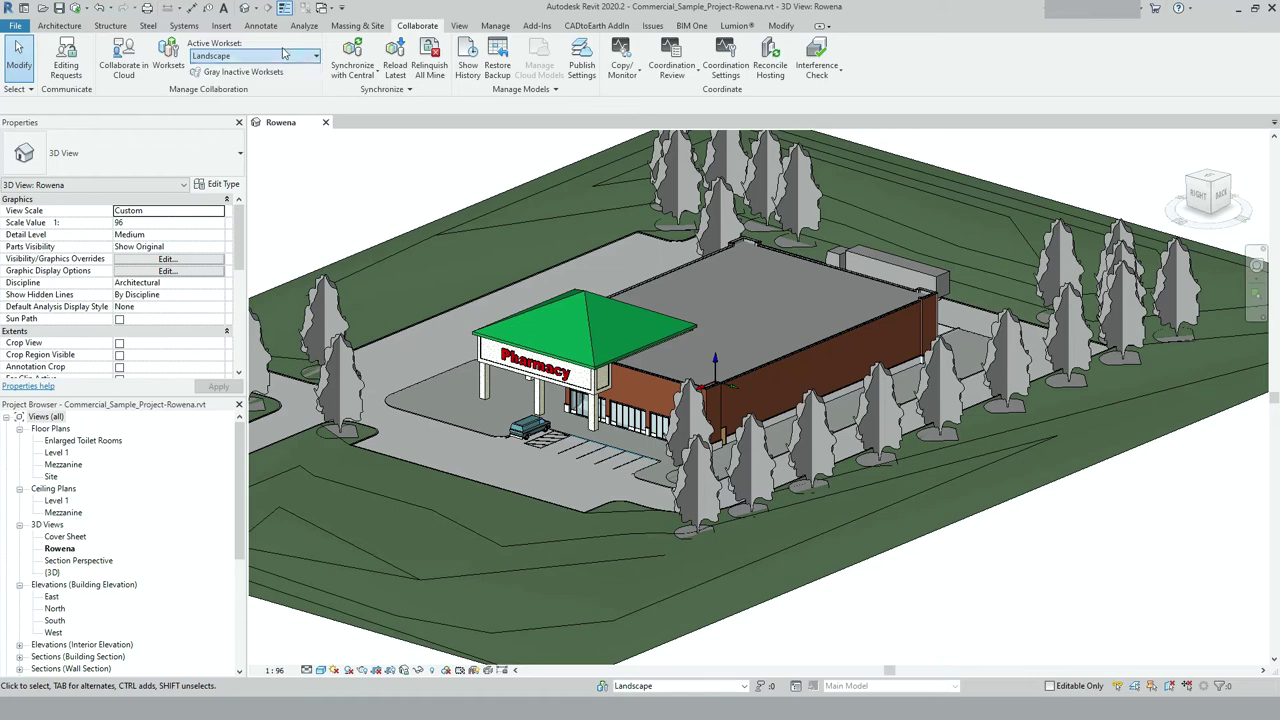
Step: Select all instances of the Lombardy Poplar tree in the entire project
{"action": "left_click", "coordinate": [710, 468]}
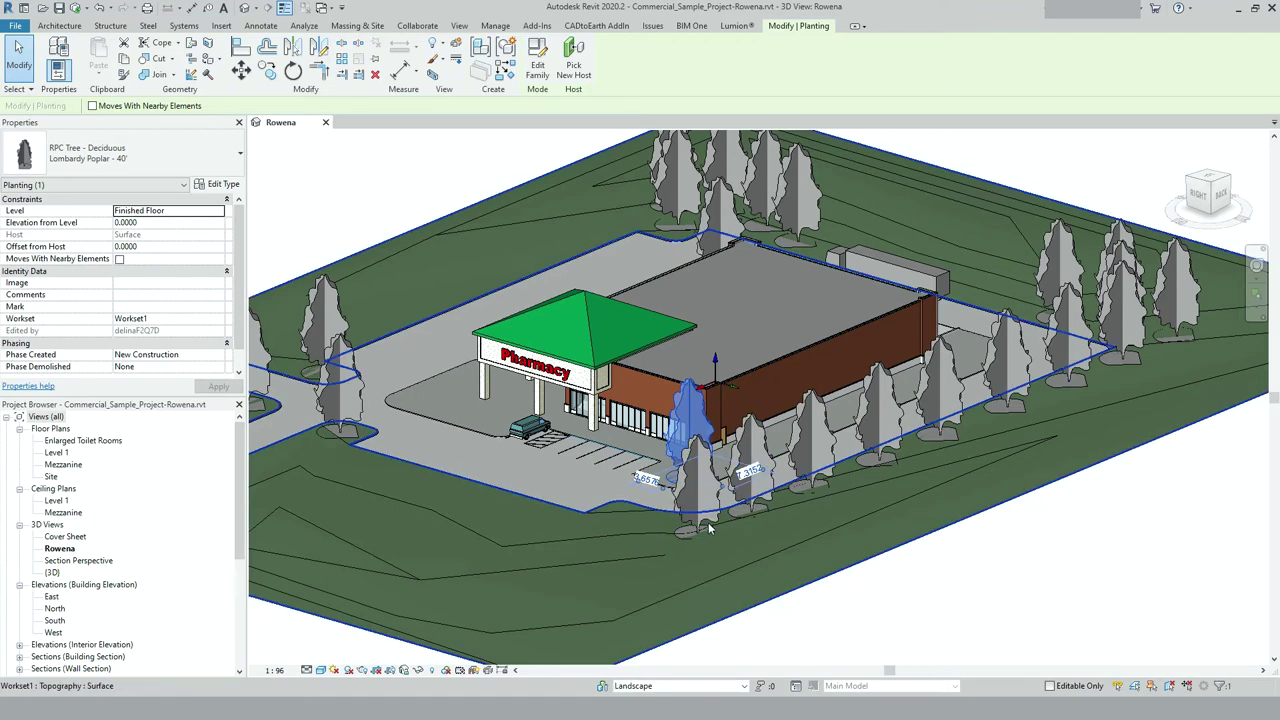
{"action": "left_click", "coordinate": [711, 519], "text": "ctrl"}
{"action": "right_click", "coordinate": [708, 516]}
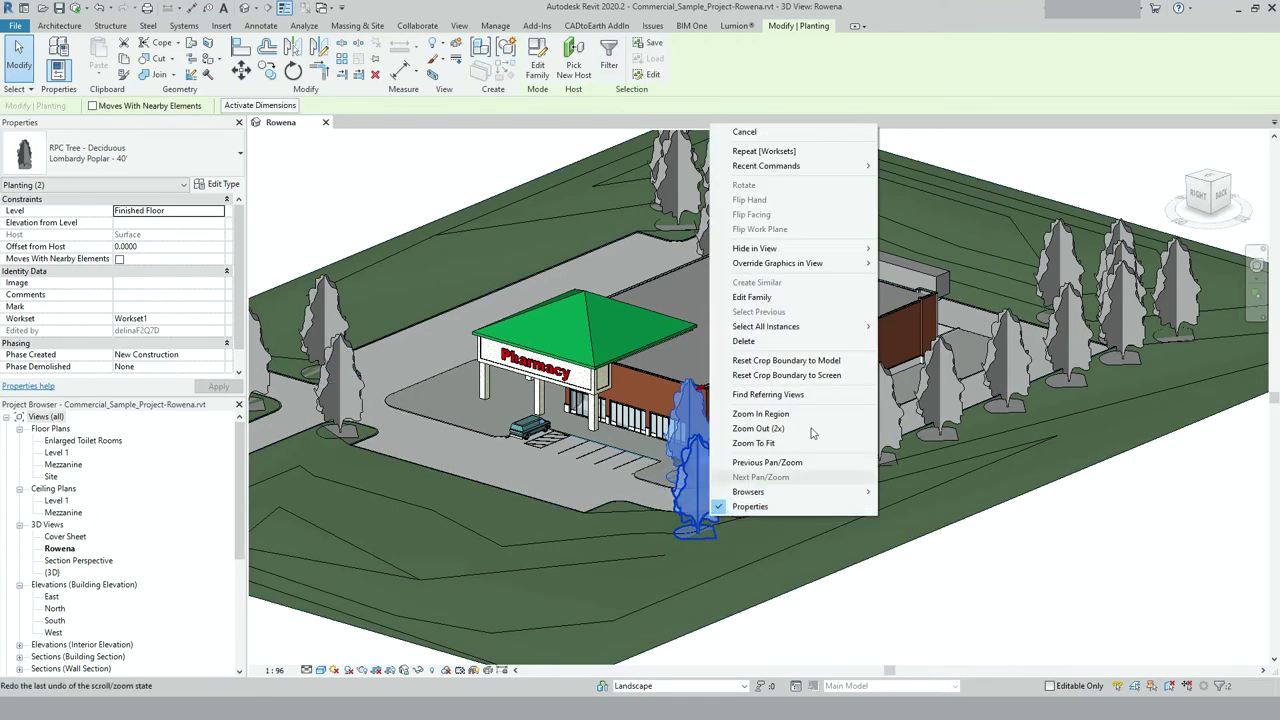
{"action": "mouse_move", "coordinate": [797, 328]}
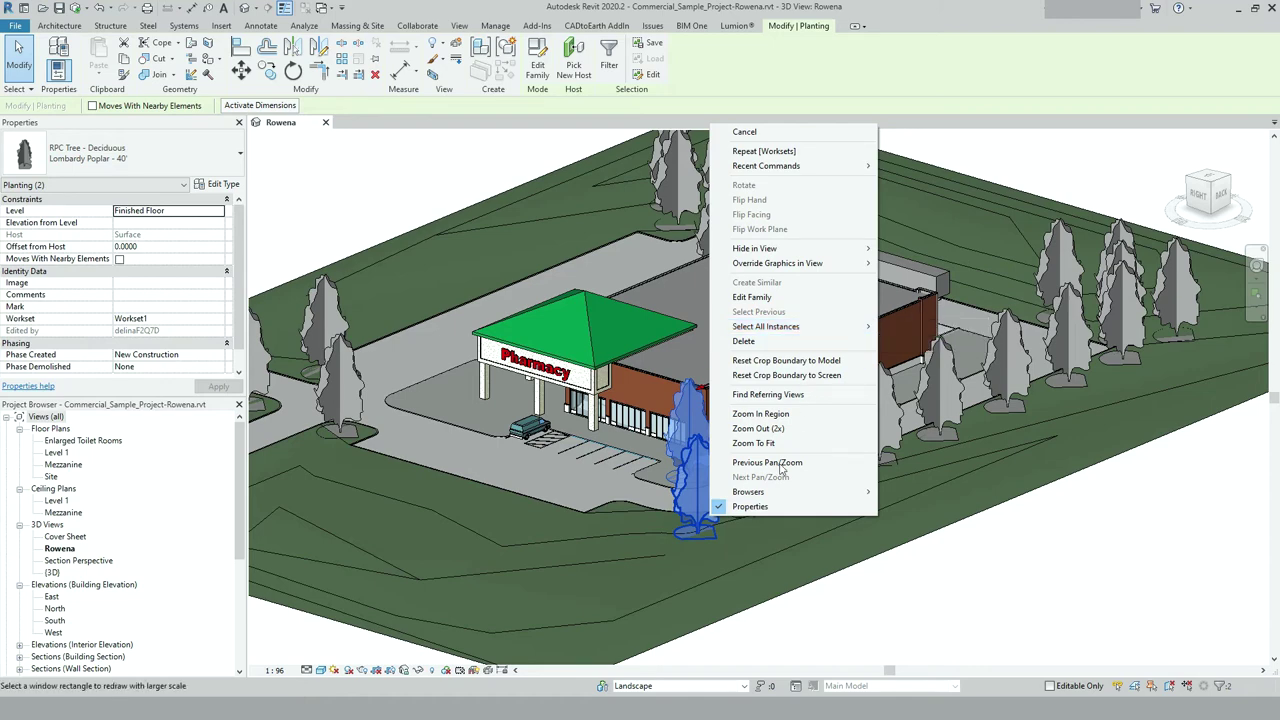
{"action": "key", "text": "Escape"}
{"action": "key", "text": "Escape"}
{"action": "left_click", "coordinate": [717, 497]}
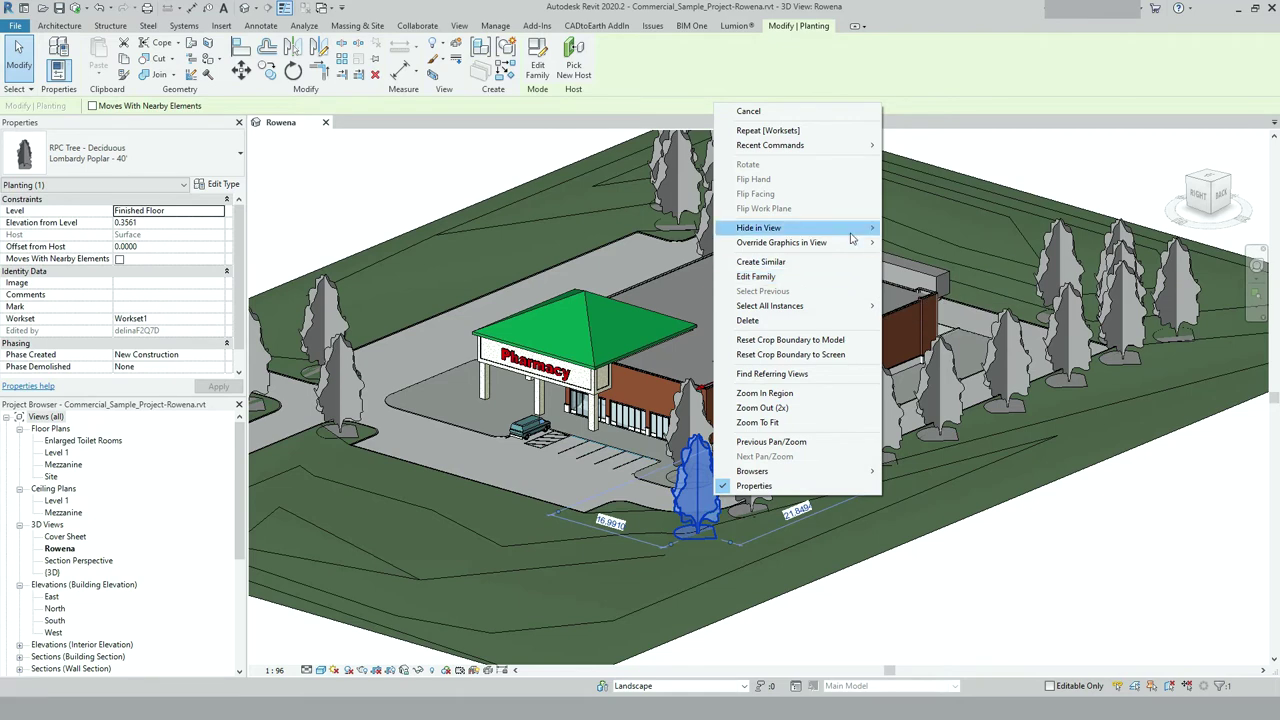
{"action": "mouse_move", "coordinate": [857, 309]}
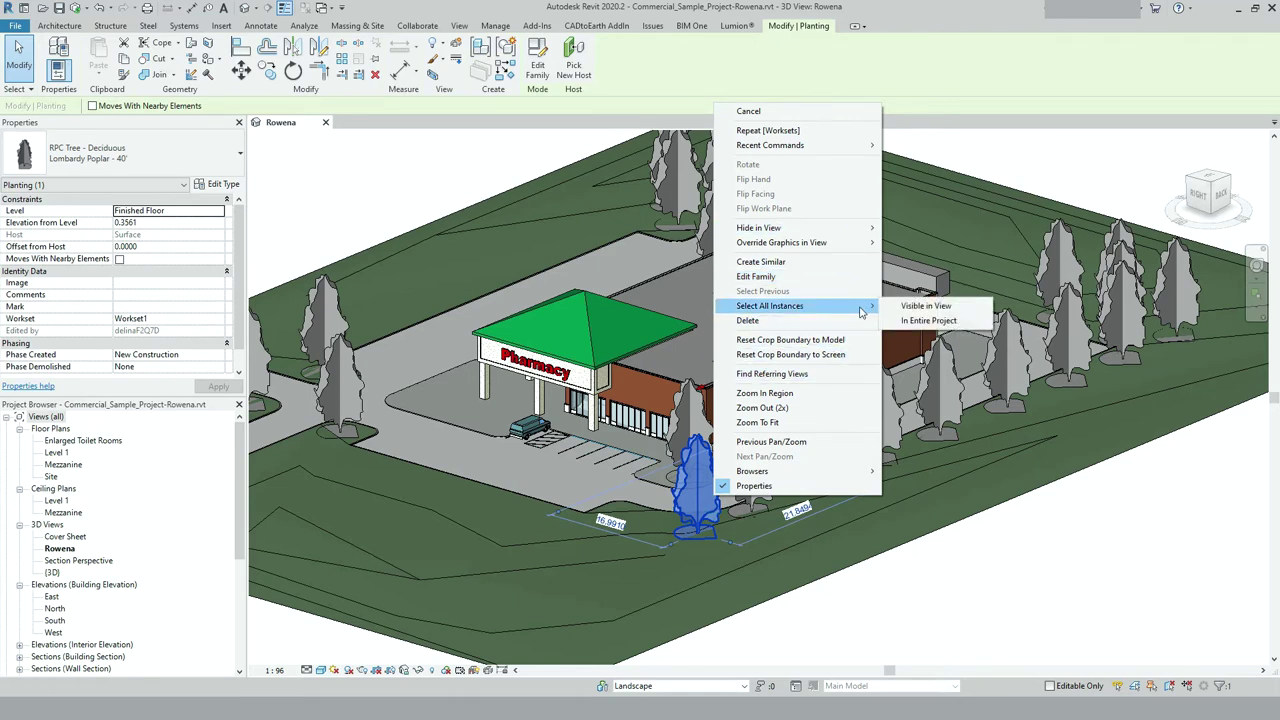
{"action": "left_click", "coordinate": [921, 324]}
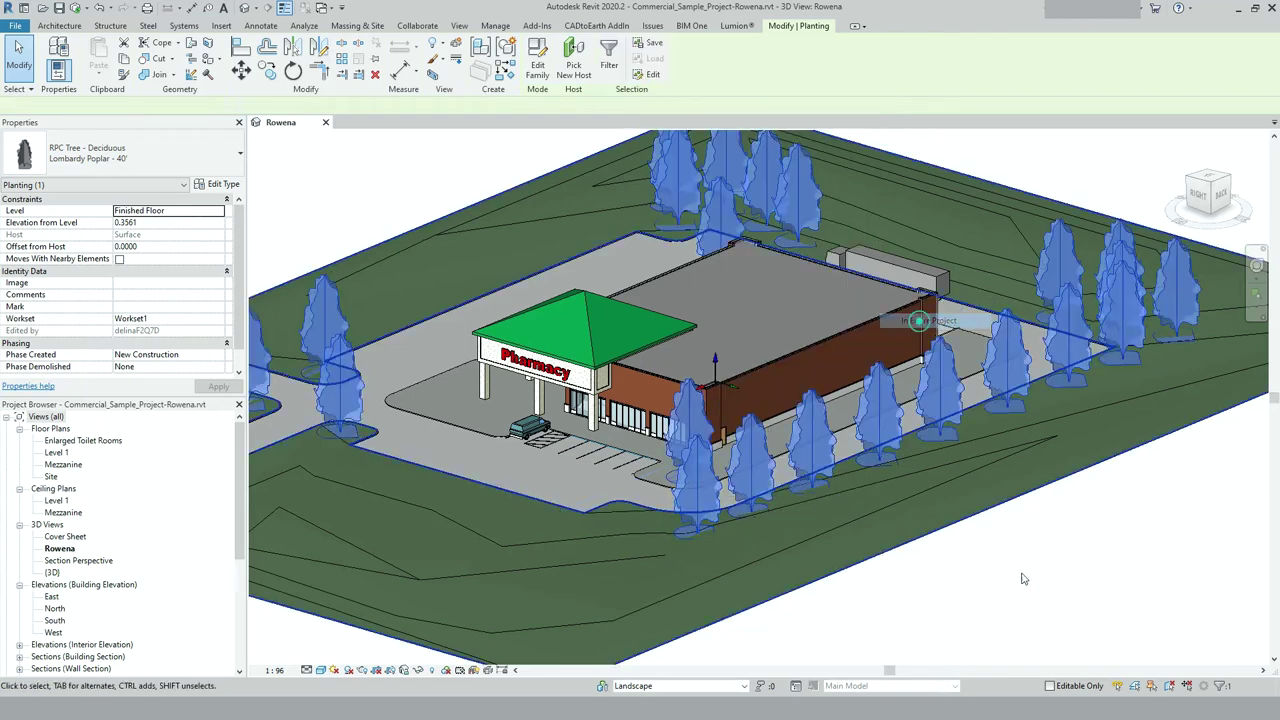
{"action": "scroll", "coordinate": [922, 457], "scroll_direction": "down", "scroll_amount": 3}
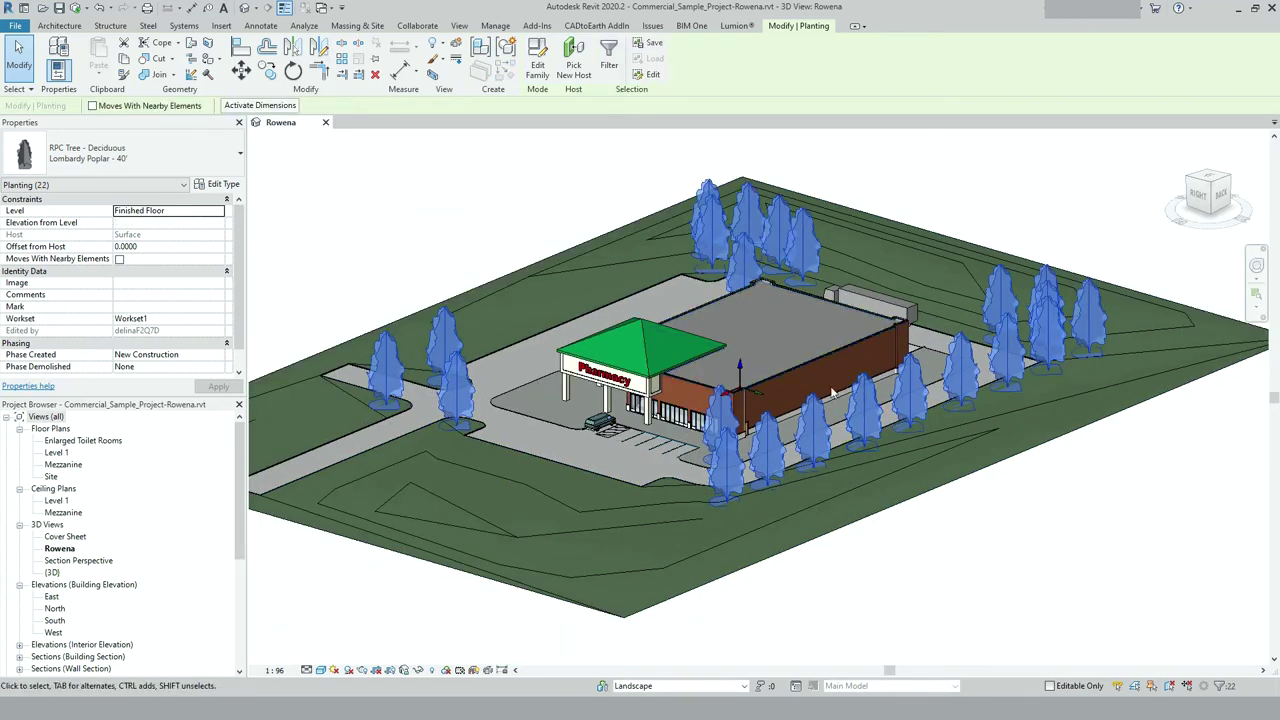
{"action": "scroll", "coordinate": [832, 405], "scroll_direction": "up", "scroll_amount": 1}
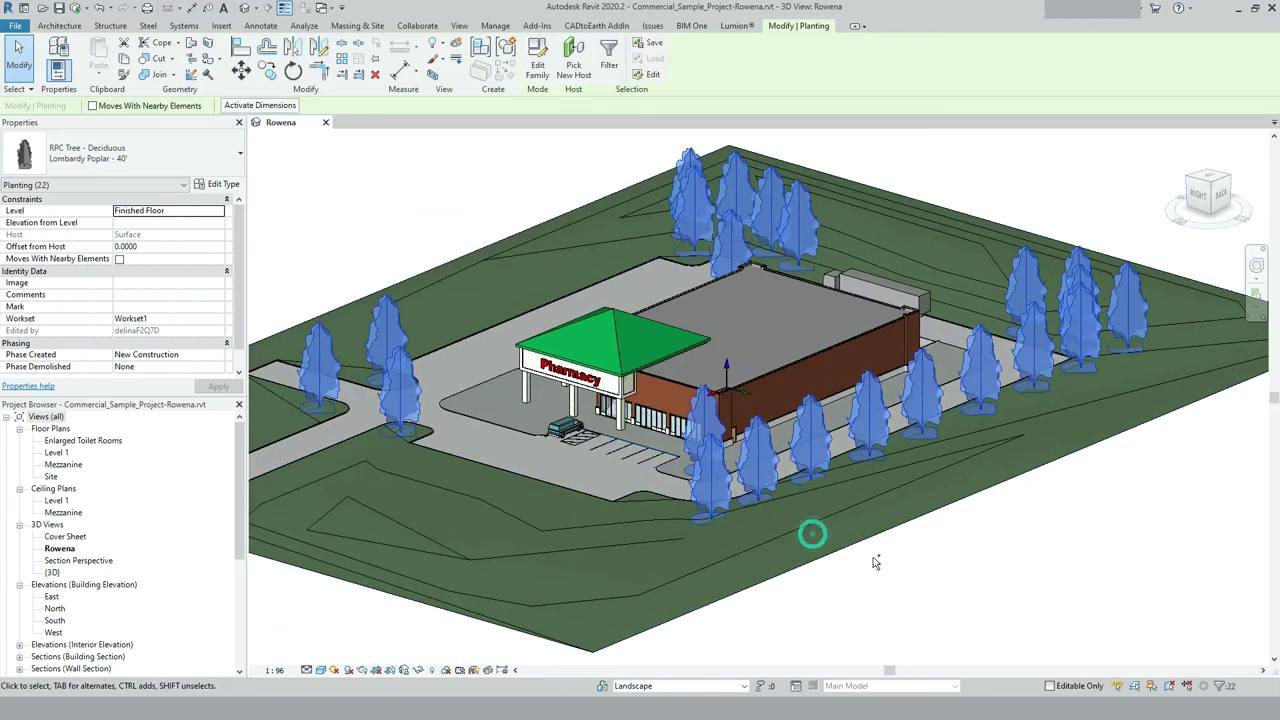
Step: Add the topography to the selection and move the trees and terrain onto the Landscape workset
{"action": "left_click", "coordinate": [855, 549], "text": "ctrl"}
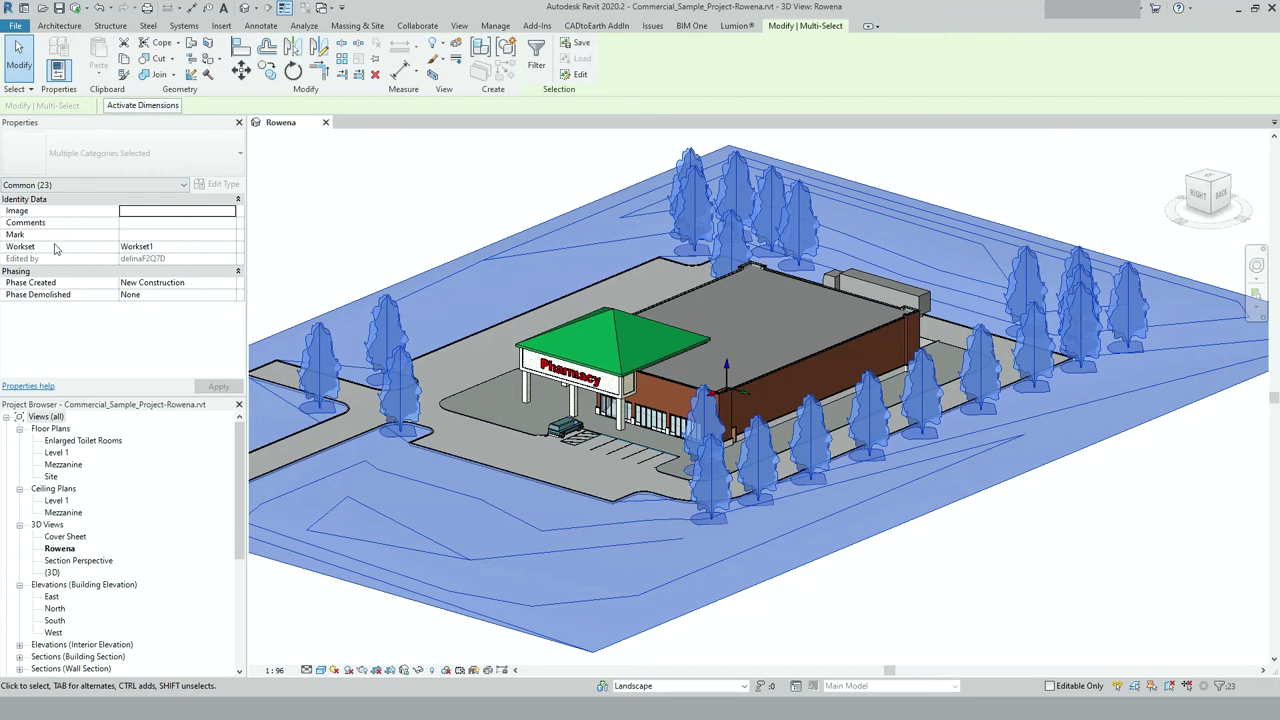
{"action": "left_click", "coordinate": [189, 247]}
{"action": "left_click", "coordinate": [230, 246]}
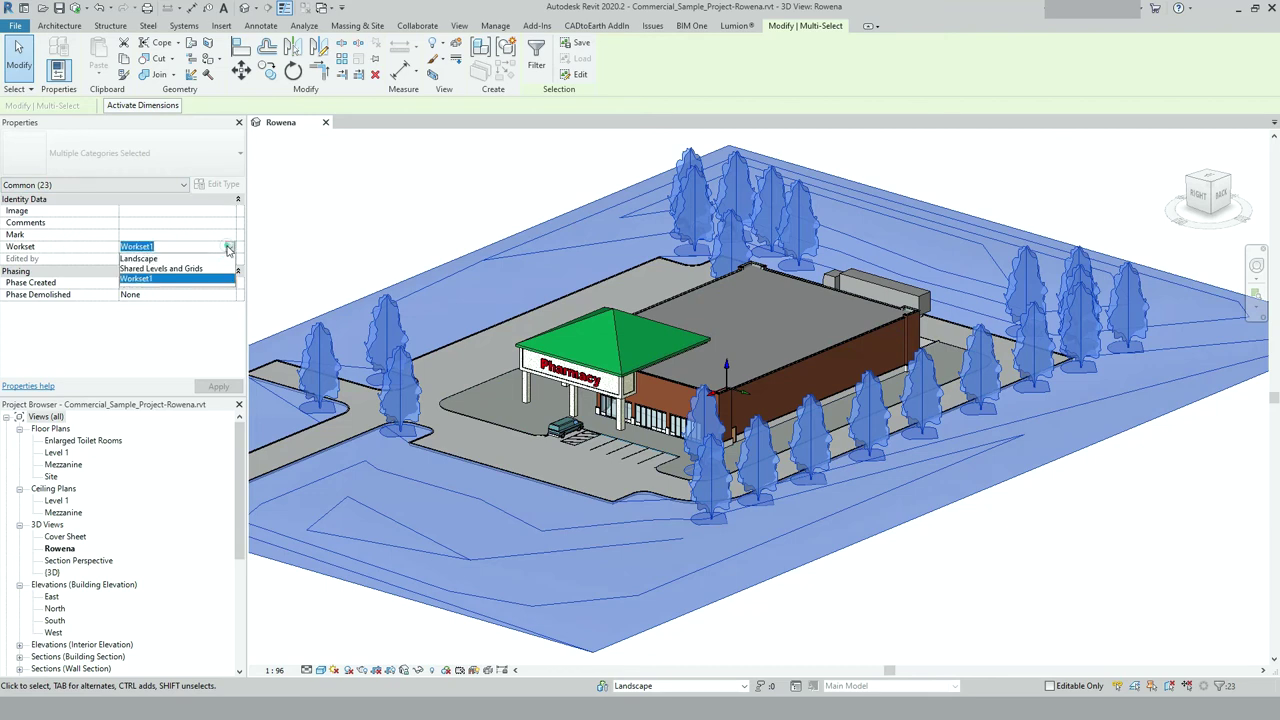
{"action": "left_click", "coordinate": [157, 260]}
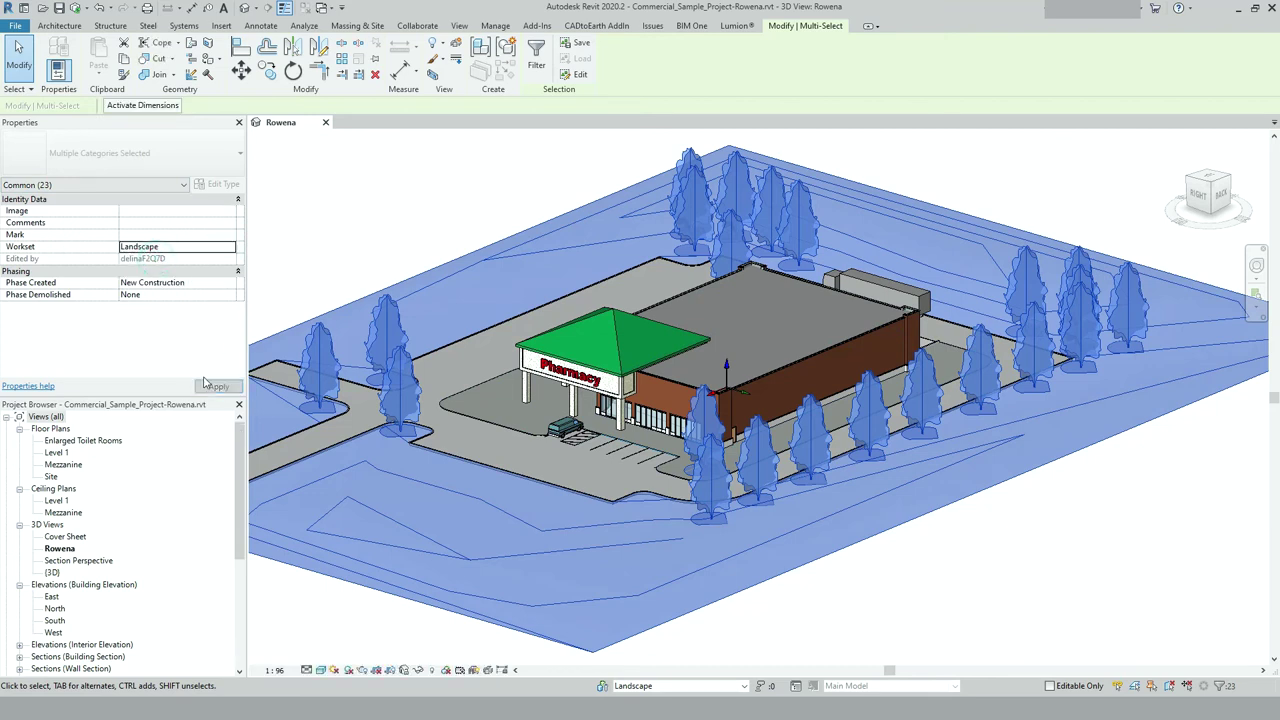
Step: Clear the selection and reopen the Worksets list, dismissing the missing central model warning
{"action": "left_click", "coordinate": [905, 611]}
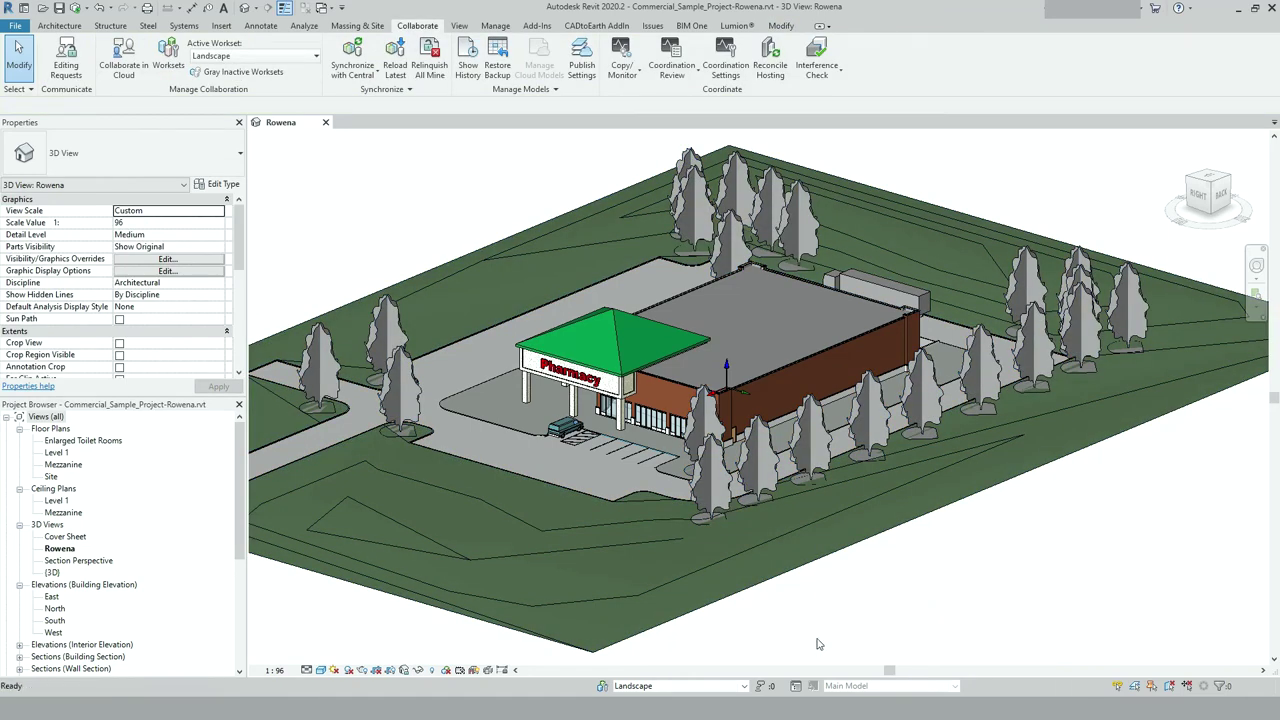
{"action": "left_click", "coordinate": [168, 58]}
{"action": "left_click", "coordinate": [716, 408]}
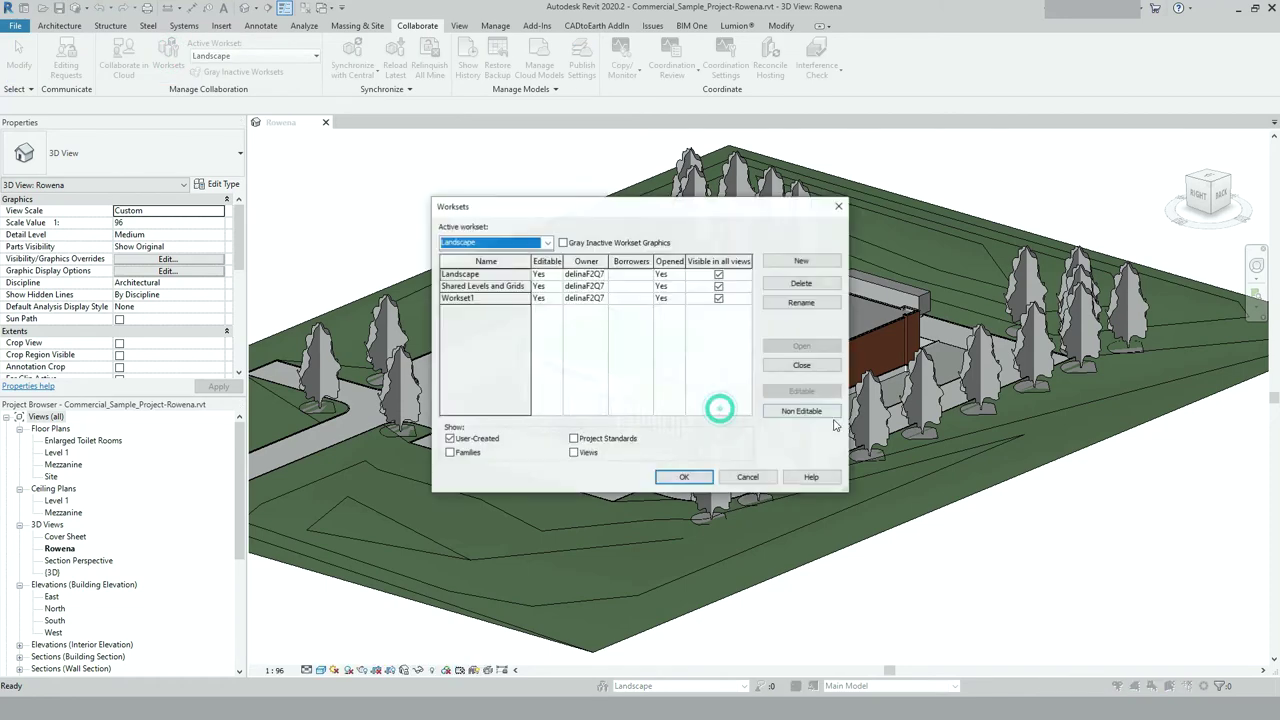
Step: Try to turn off Visible in all views for the Landscape workset, cancelling after the permission error
{"action": "left_click", "coordinate": [462, 298]}
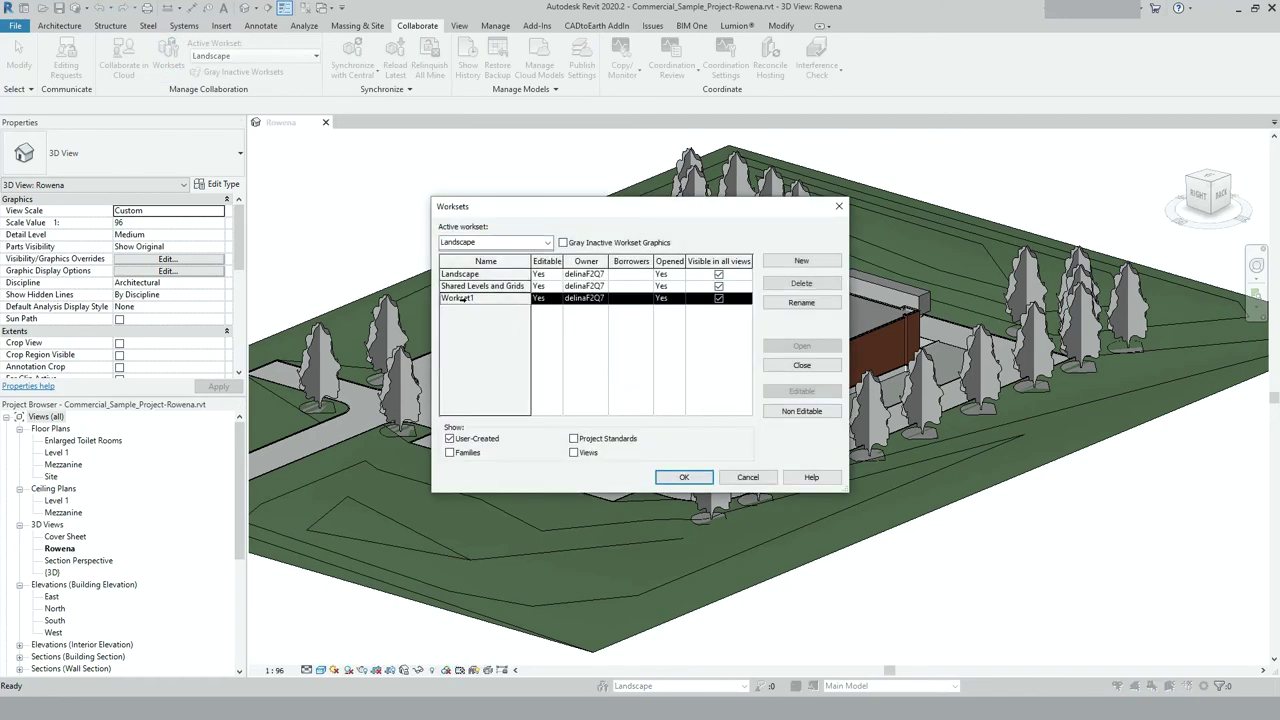
{"action": "left_click", "coordinate": [466, 275]}
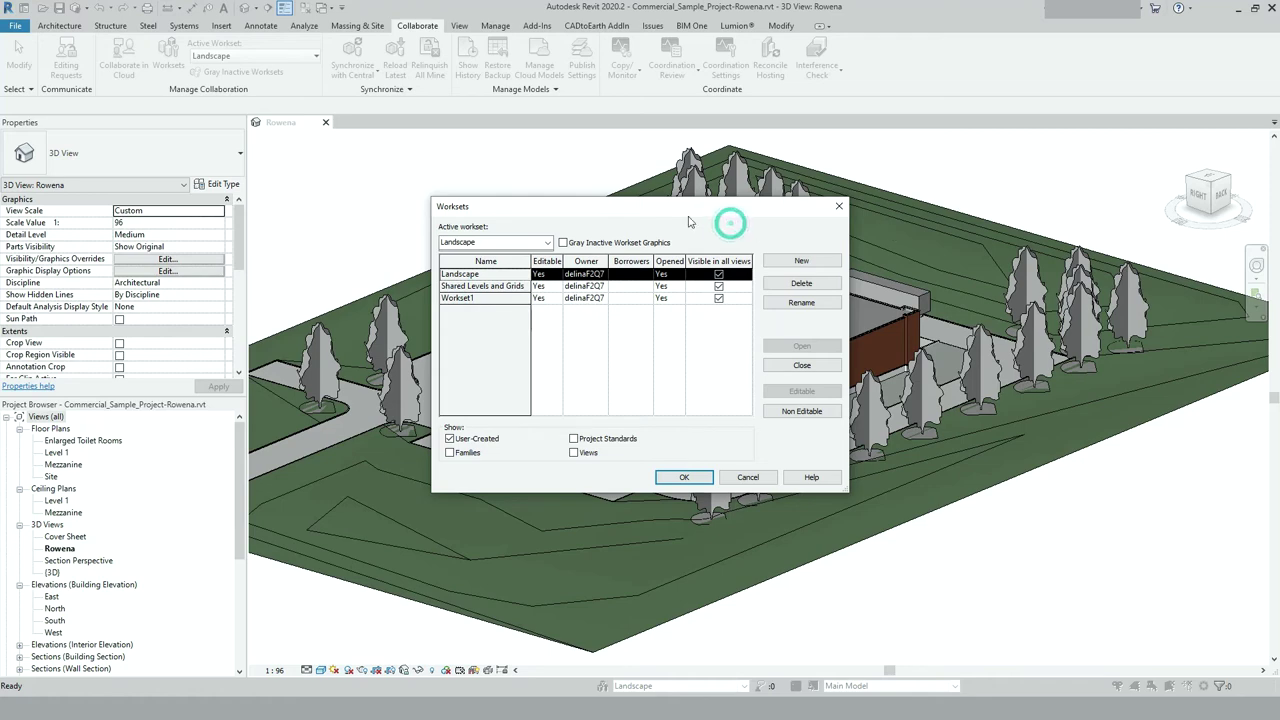
{"action": "left_click_drag", "start_coordinate": [731, 207], "coordinate": [1047, 167]}
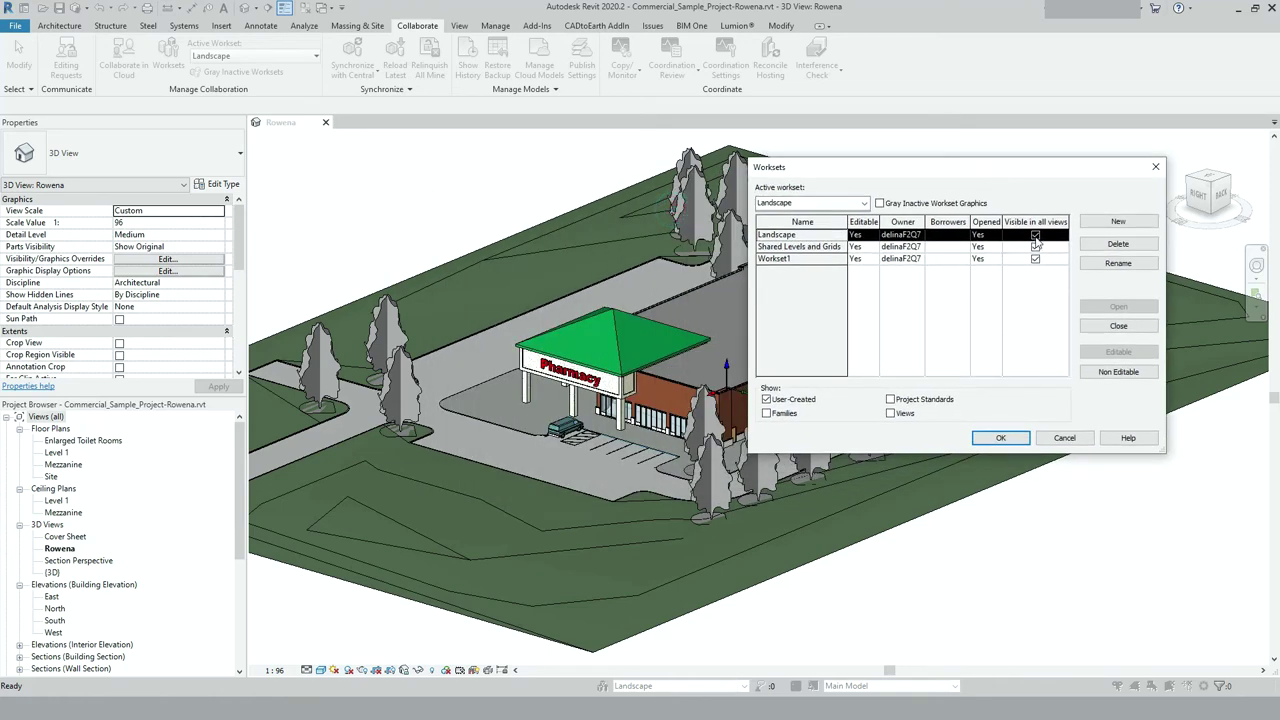
{"action": "left_click", "coordinate": [1035, 235]}
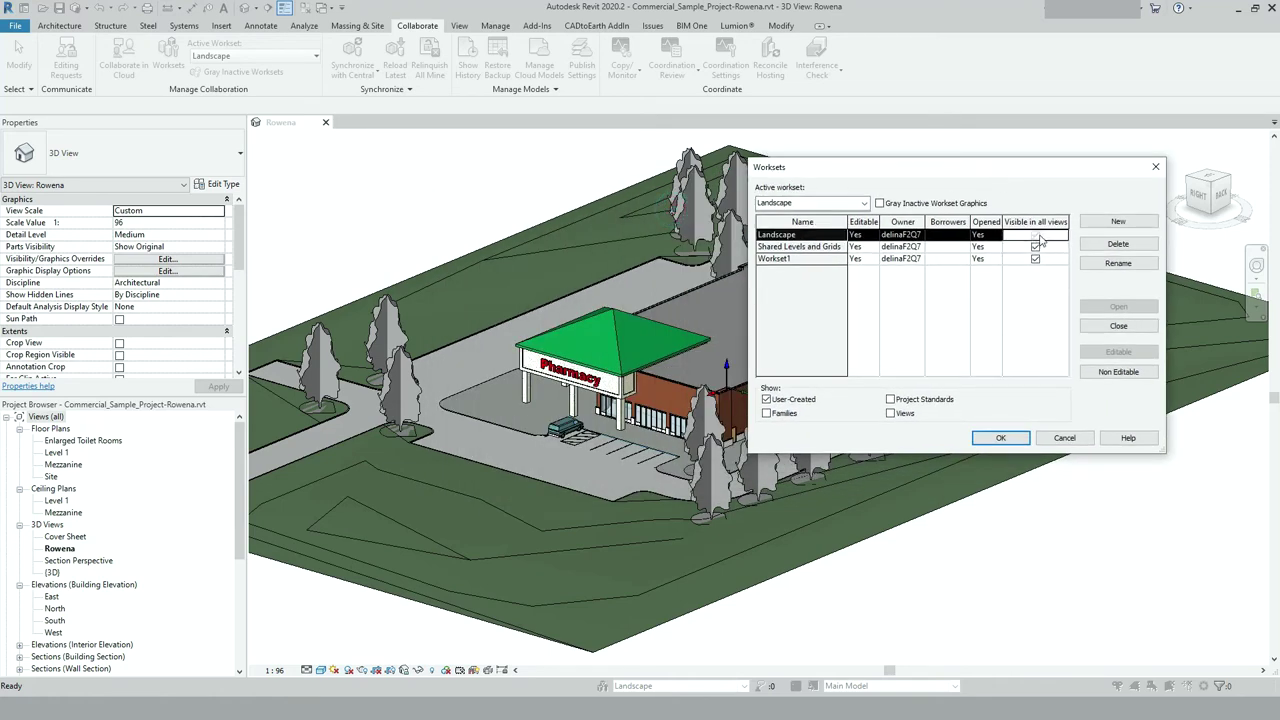
{"action": "left_click", "coordinate": [1000, 438]}
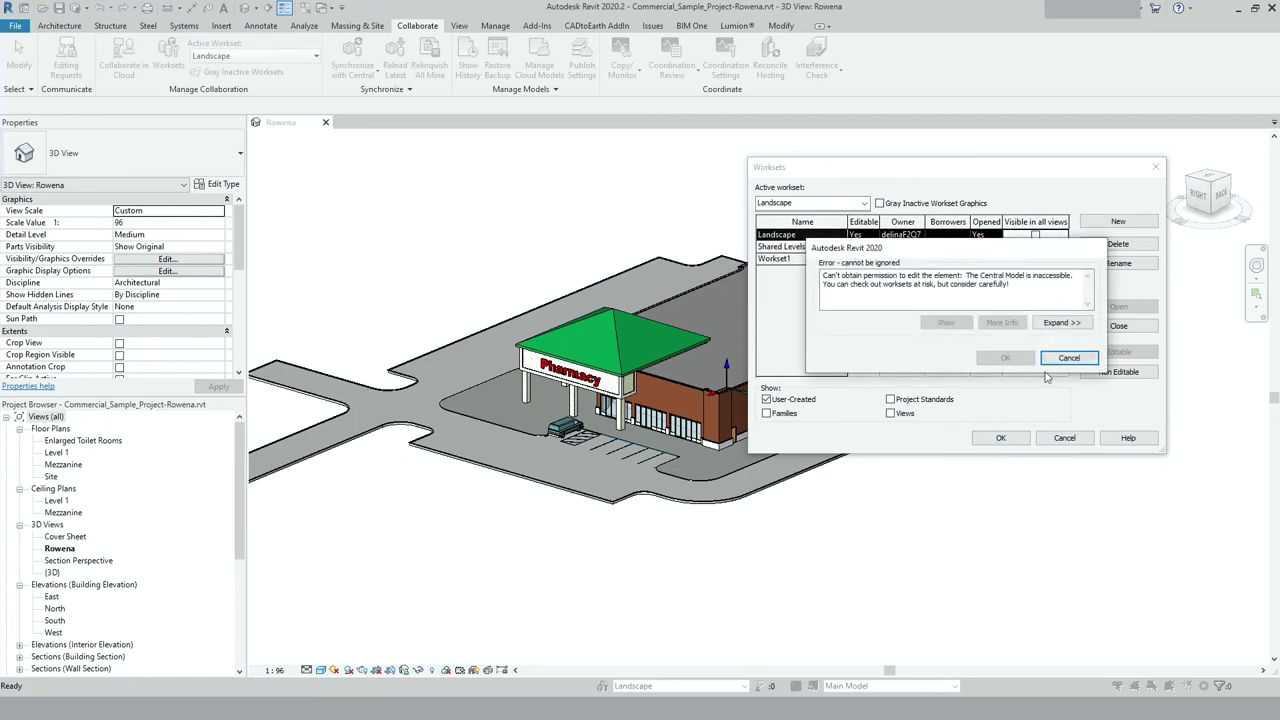
{"action": "left_click", "coordinate": [1069, 358]}
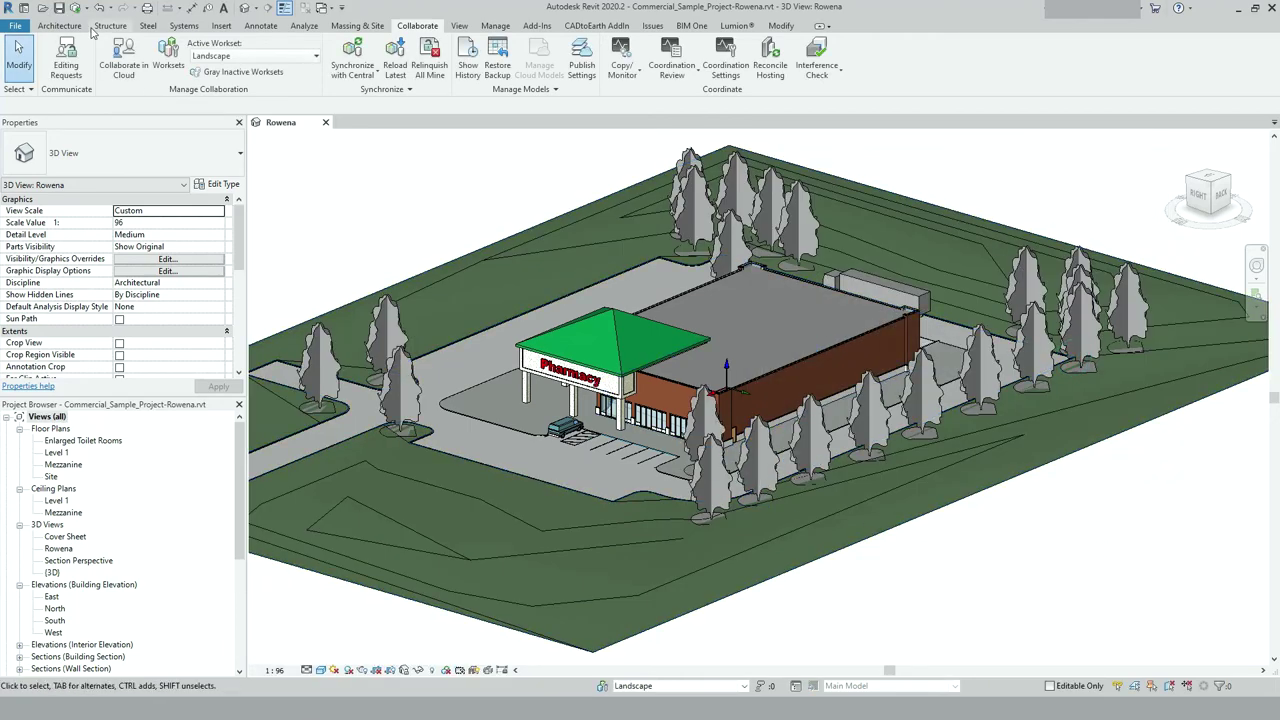
Step: Check pending editing requests and close the failed-request notice and the requests list
{"action": "left_click", "coordinate": [66, 58]}
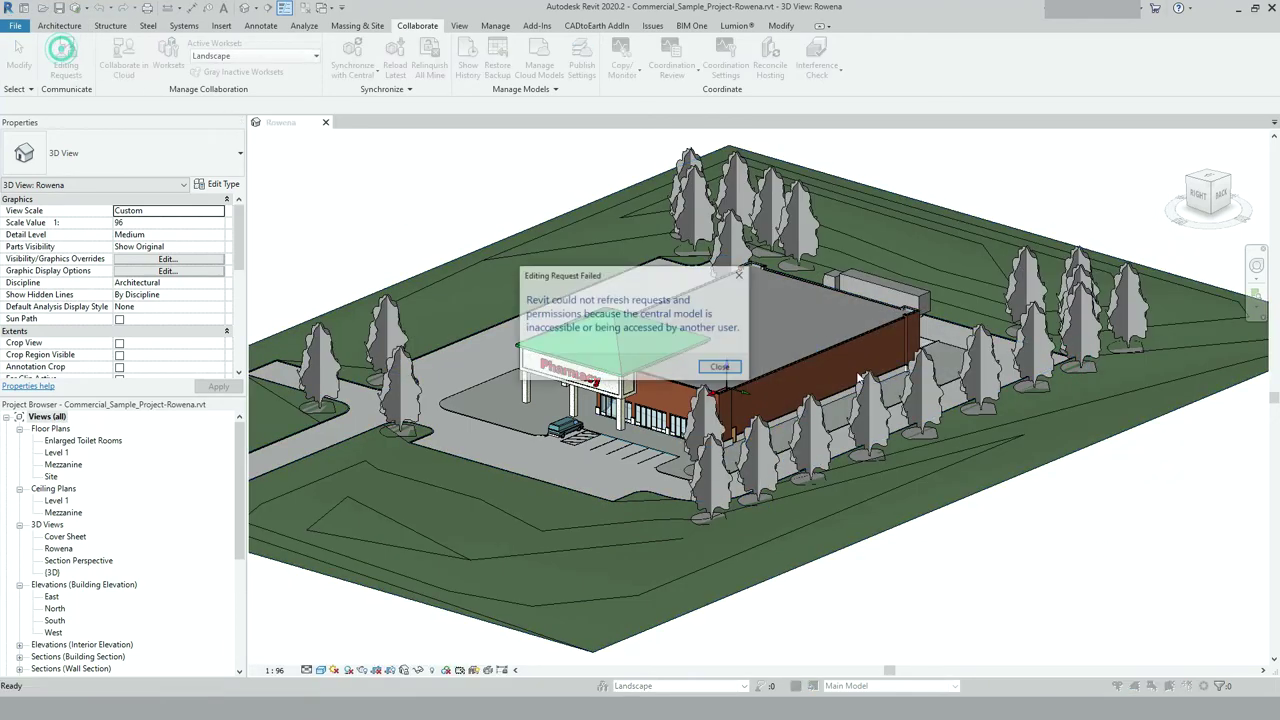
{"action": "left_click", "coordinate": [721, 368]}
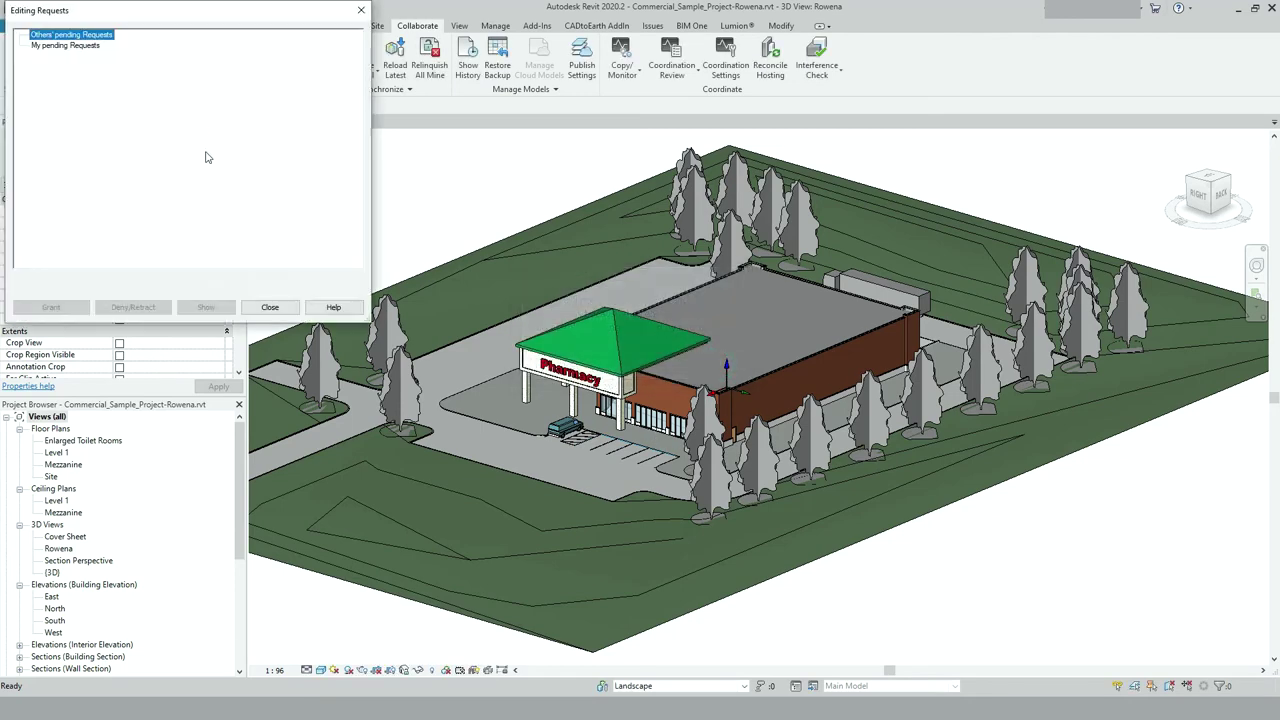
{"action": "left_click", "coordinate": [270, 307]}
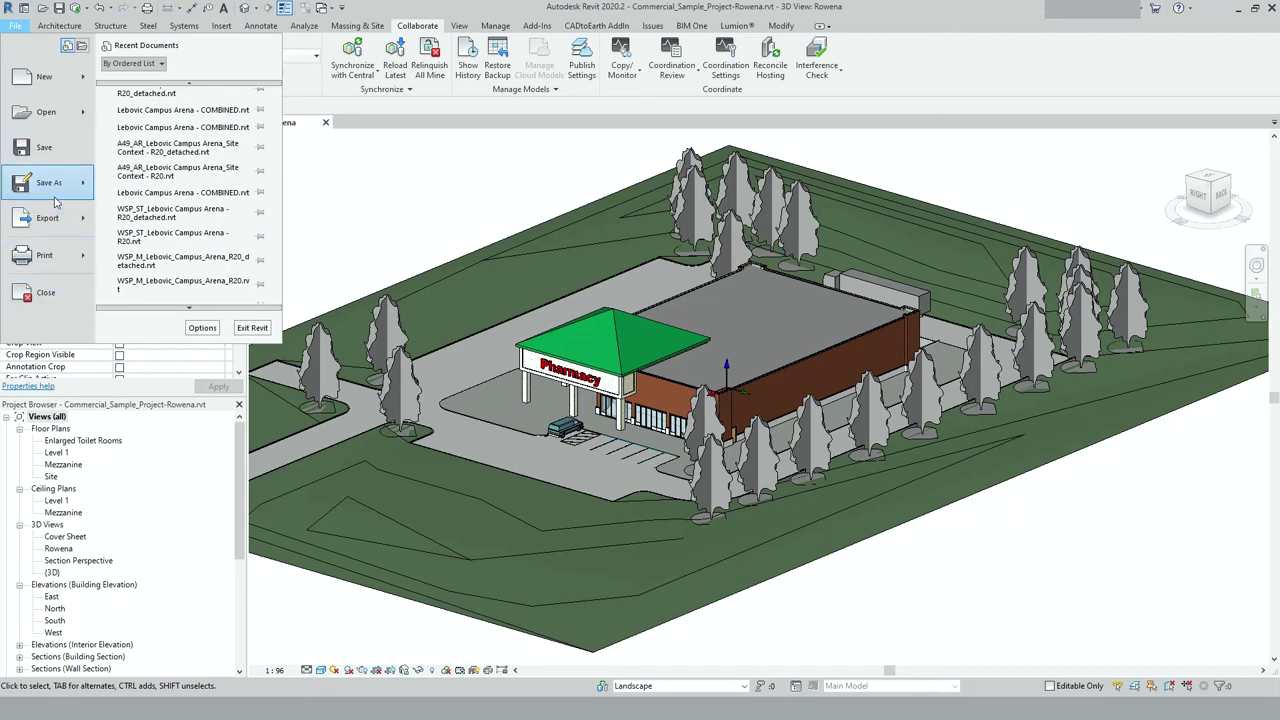
Step: Save as Commercial_Sample_Project-Rowena.rvt with 'Make this a Central Model after save' checked
{"action": "mouse_move", "coordinate": [55, 190]}
{"action": "left_click", "coordinate": [145, 131]}
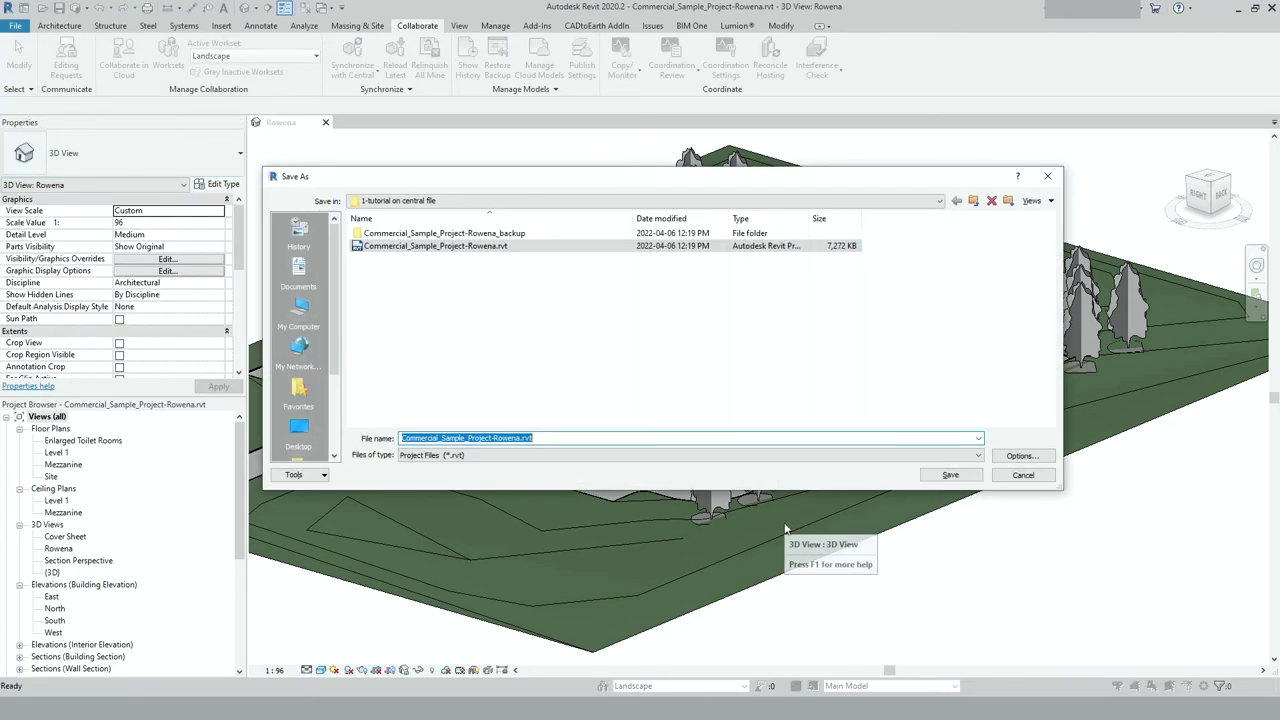
{"action": "left_click", "coordinate": [1016, 456]}
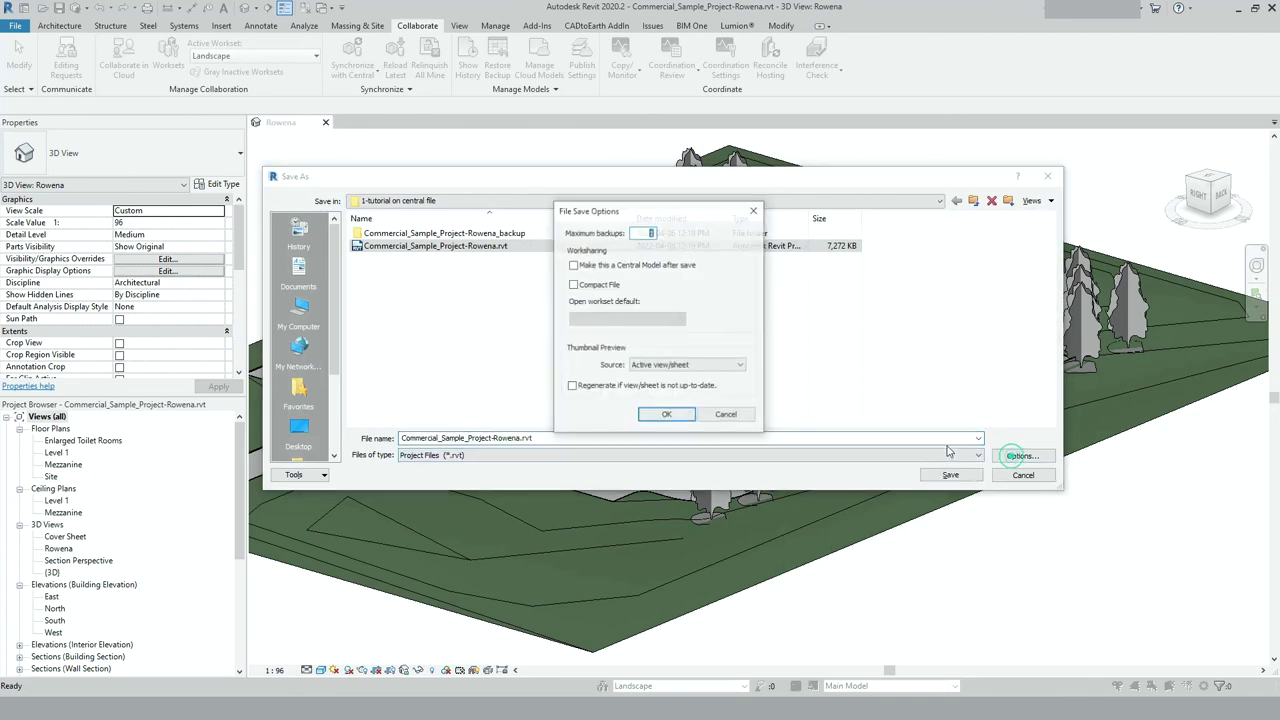
{"action": "left_click", "coordinate": [573, 265]}
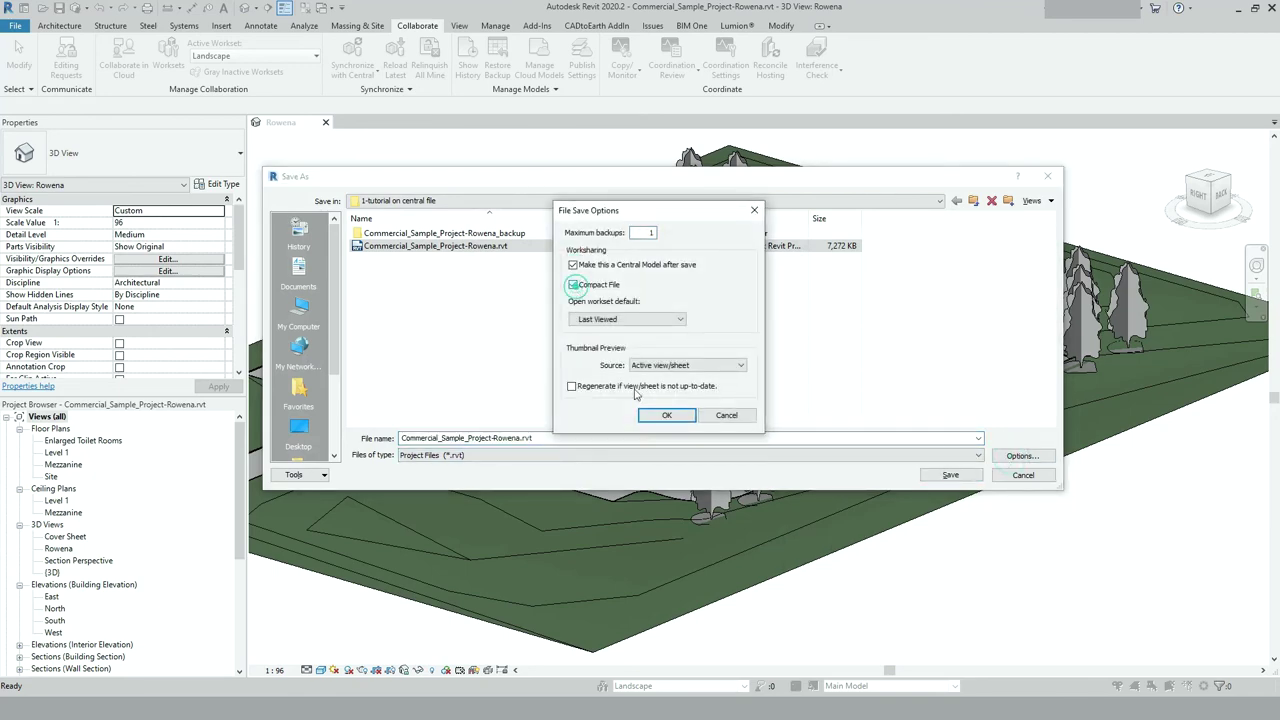
{"action": "left_click", "coordinate": [660, 414]}
{"action": "left_click", "coordinate": [950, 474]}
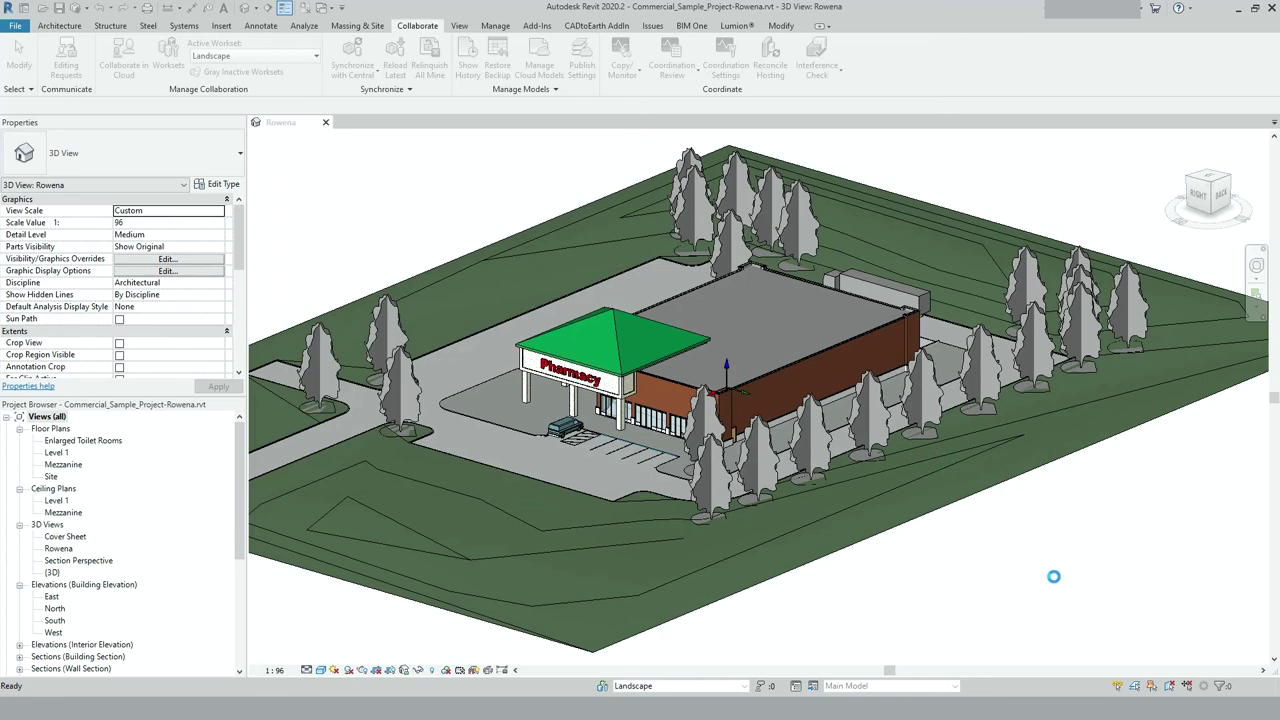
Step: Close the project and reopen Commercial_Sample_Project-Rowena.rvt with Create New Local enabled
{"action": "left_click", "coordinate": [16, 26]}
{"action": "left_click", "coordinate": [32, 297]}
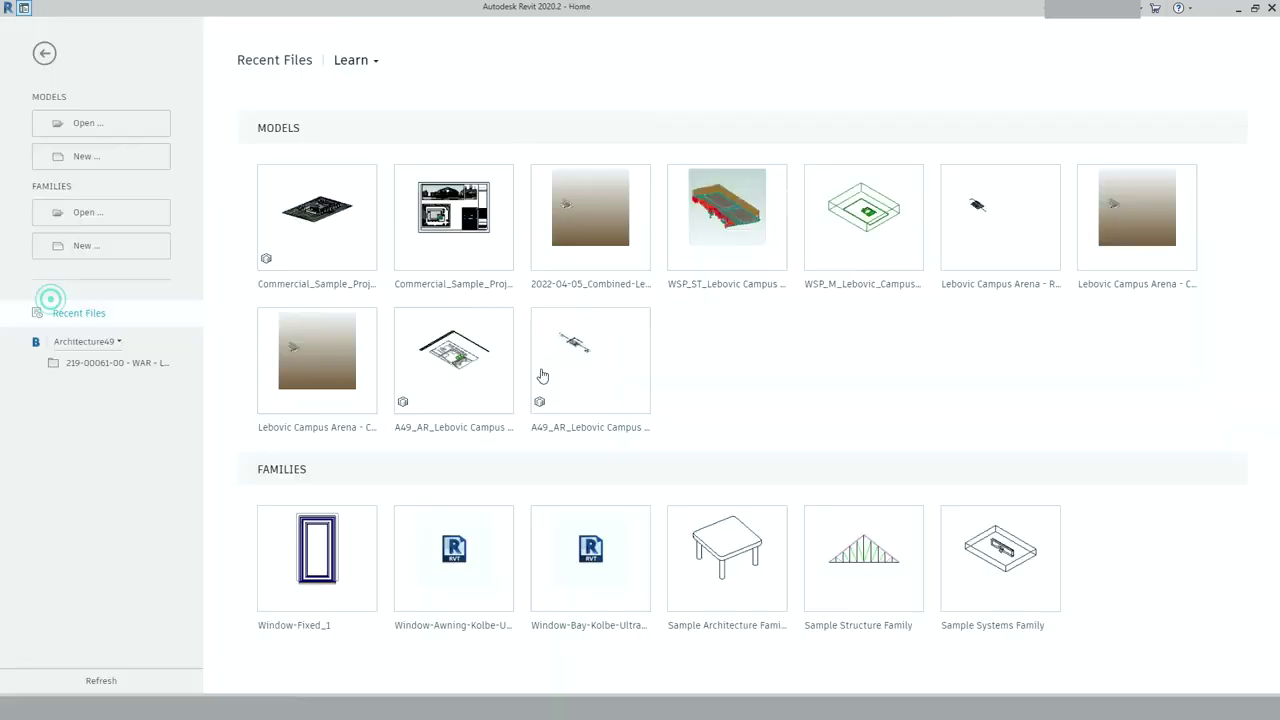
{"action": "left_click", "coordinate": [77, 122]}
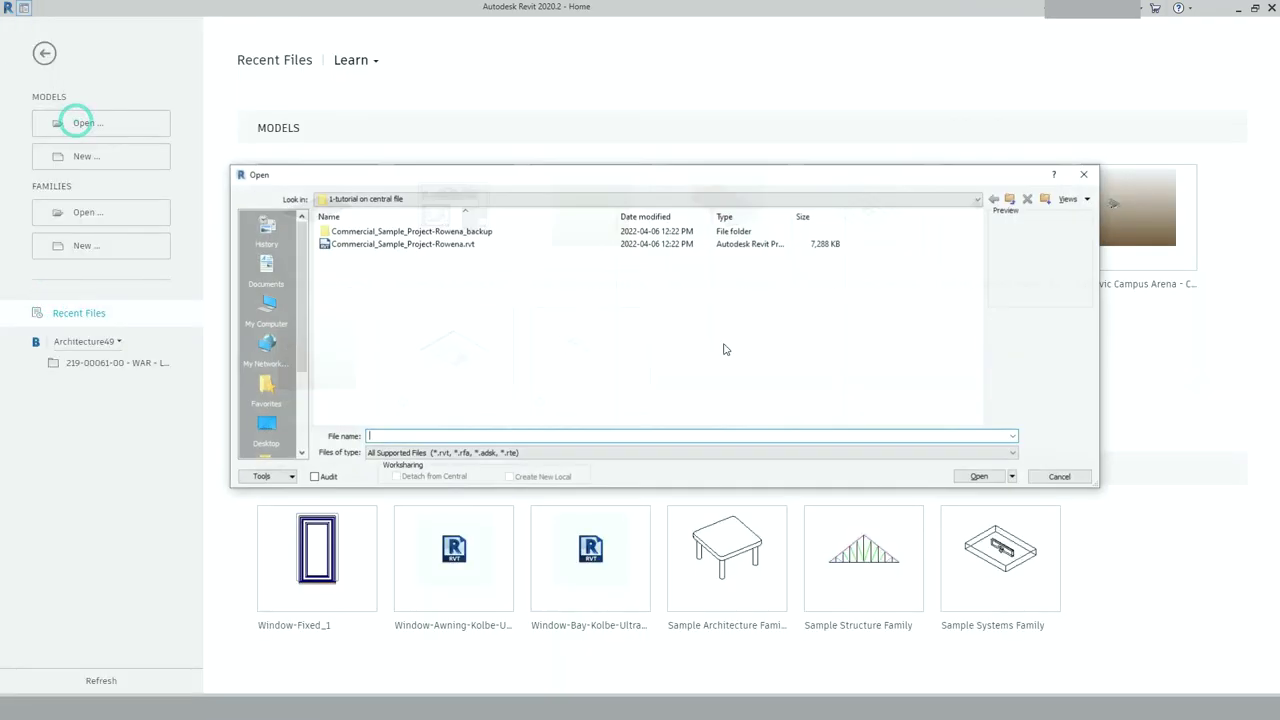
{"action": "left_click", "coordinate": [1060, 477]}
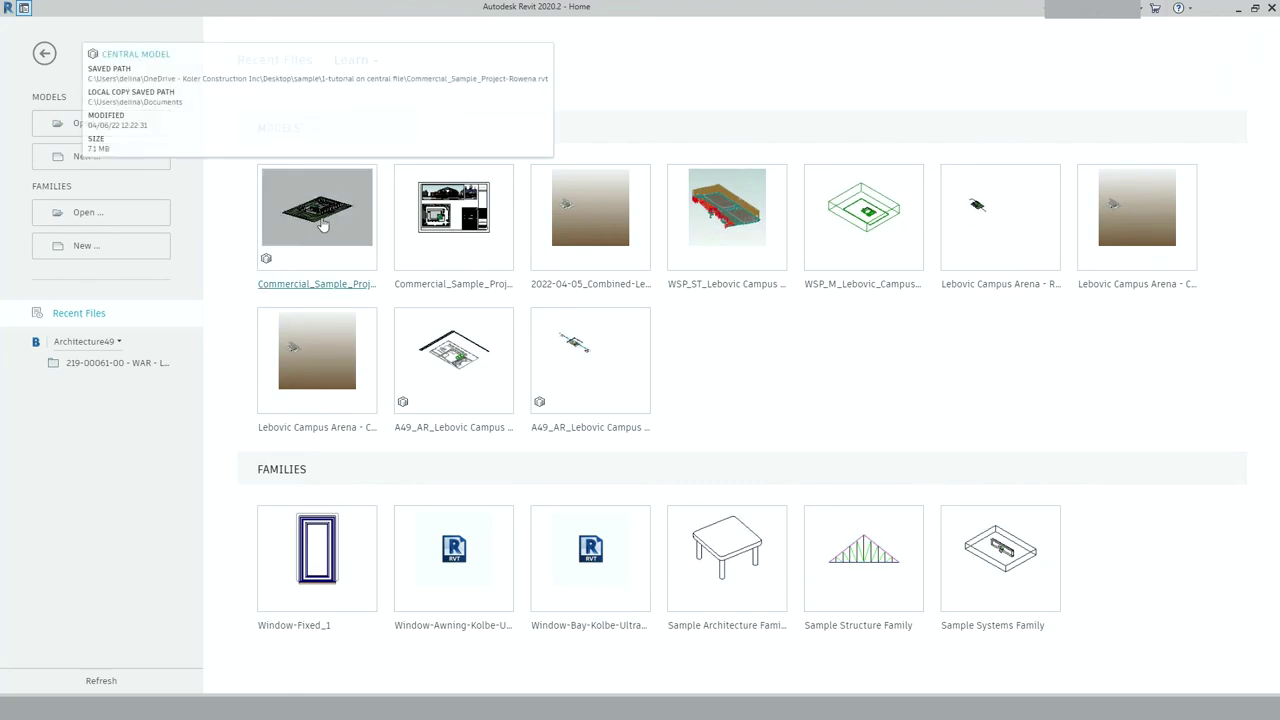
{"action": "left_click", "coordinate": [81, 123]}
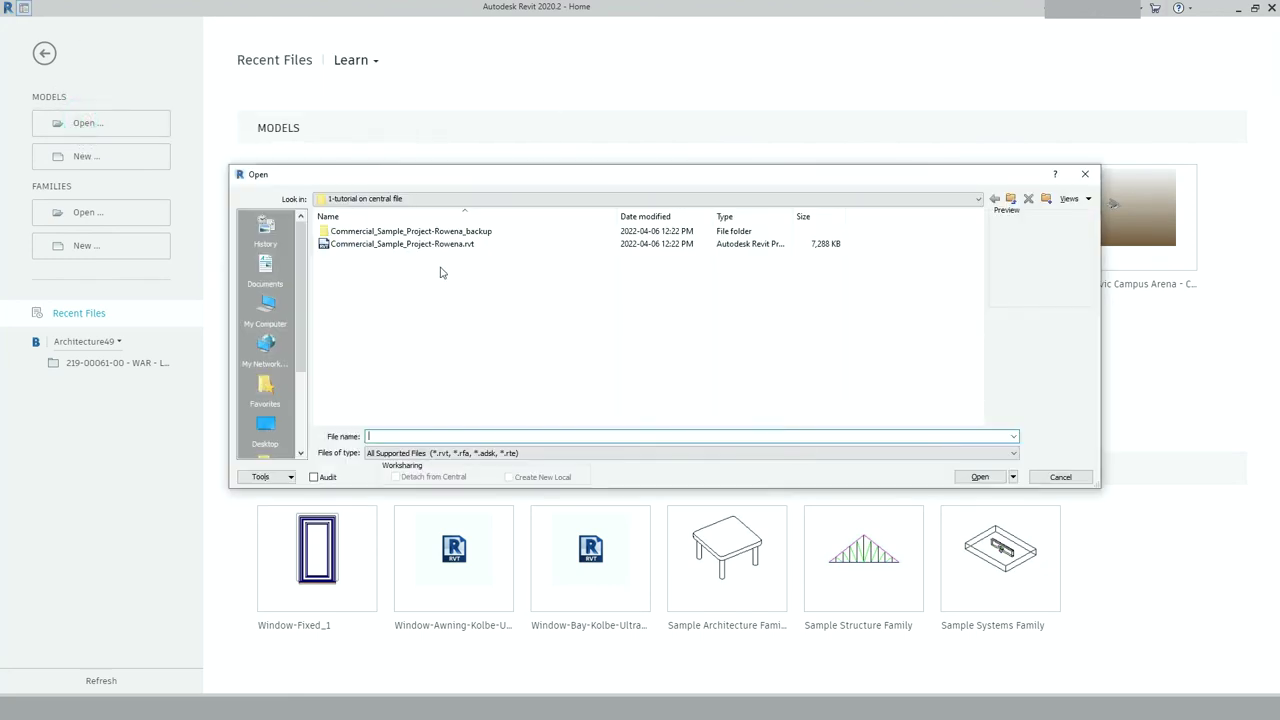
{"action": "left_click", "coordinate": [415, 244]}
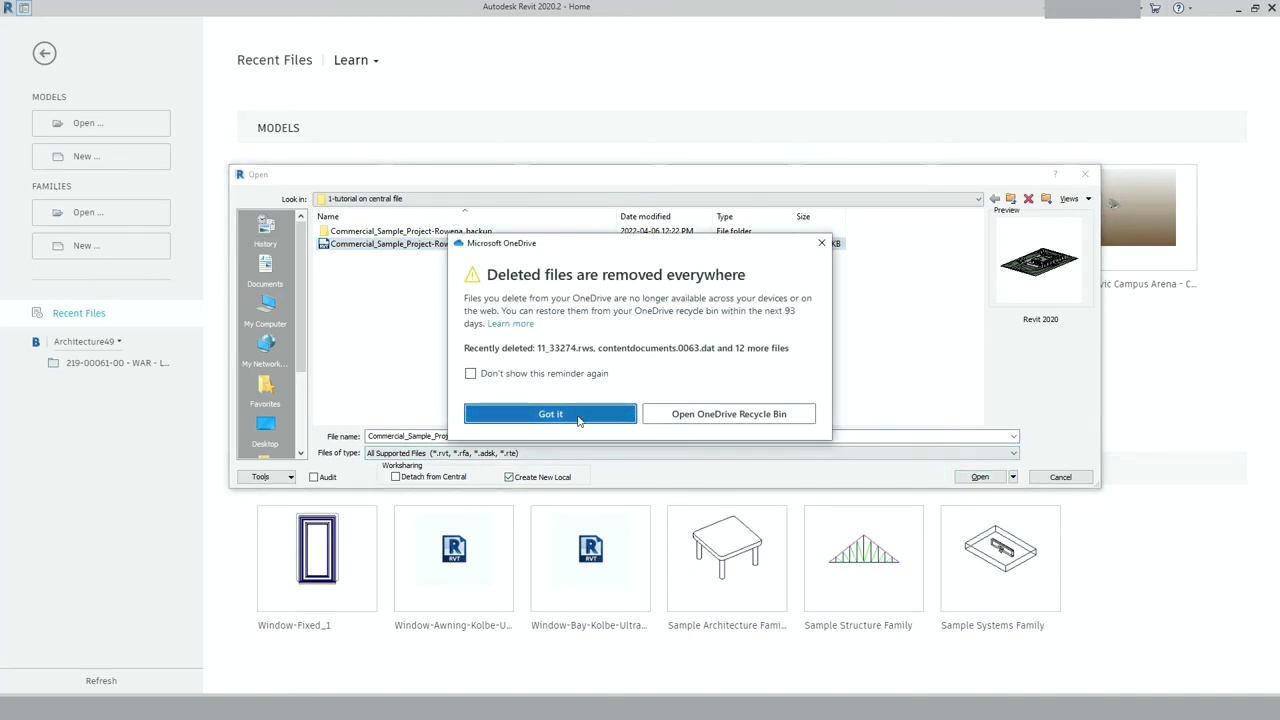
{"action": "left_click", "coordinate": [578, 414]}
{"action": "key", "text": "Return"}
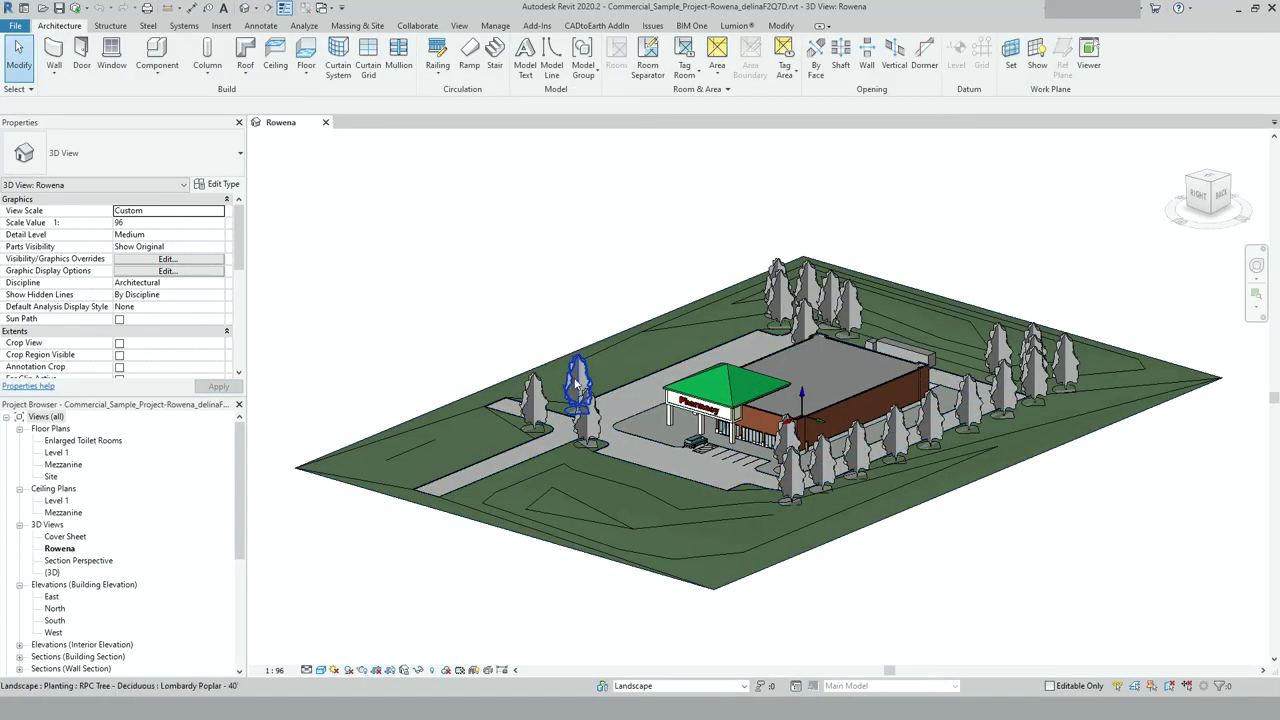
Step: Turn off 'Visible in all views' for the Landscape workset to hide trees and terrain
{"action": "left_click", "coordinate": [417, 25]}
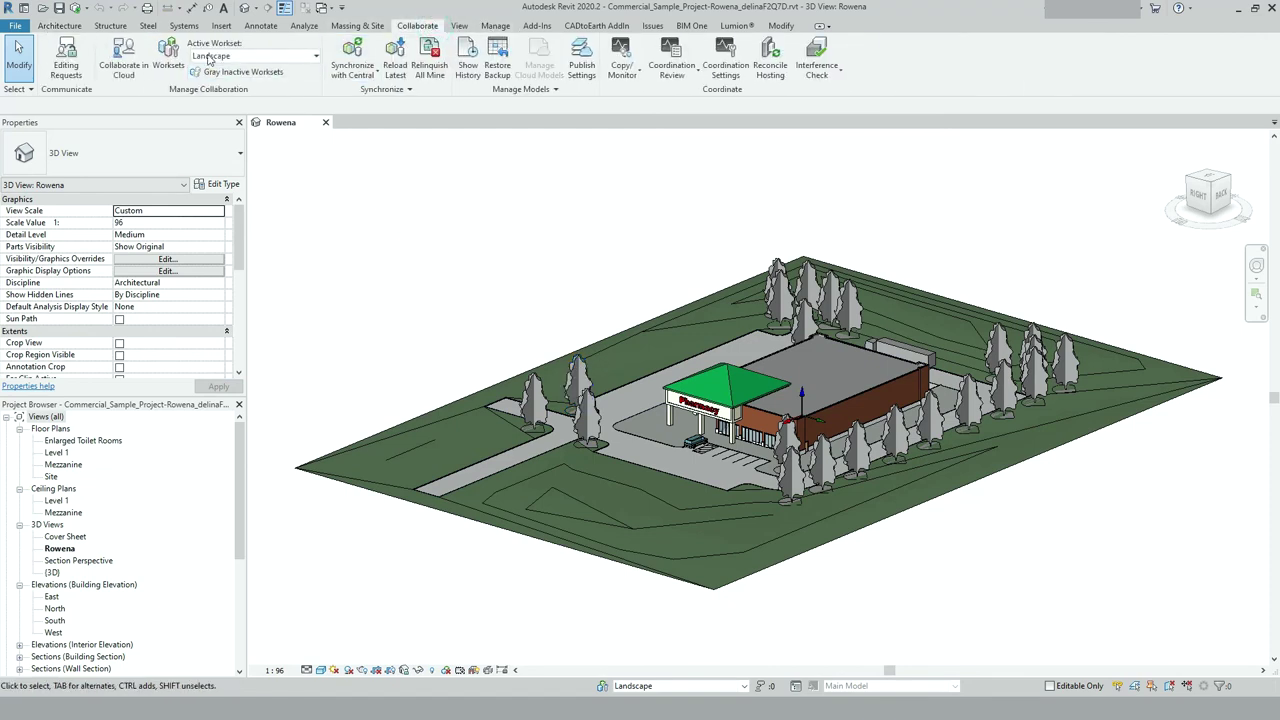
{"action": "left_click", "coordinate": [168, 55]}
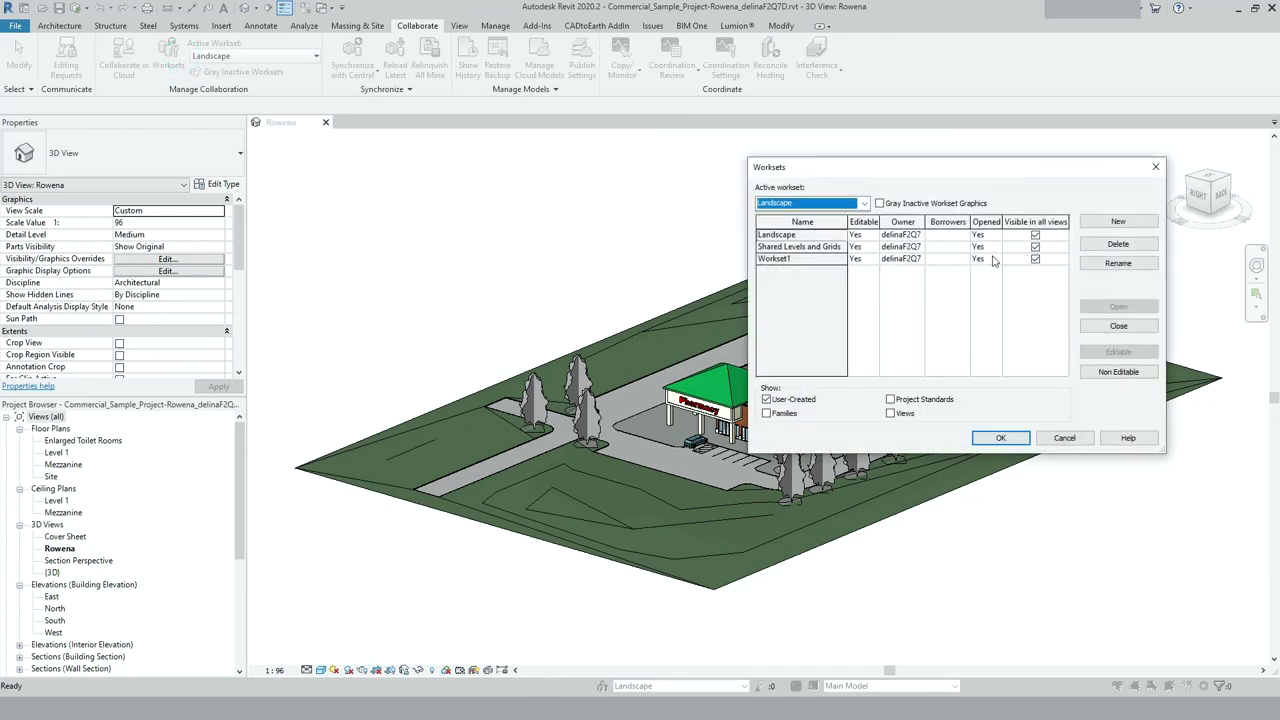
{"action": "left_click", "coordinate": [1035, 236]}
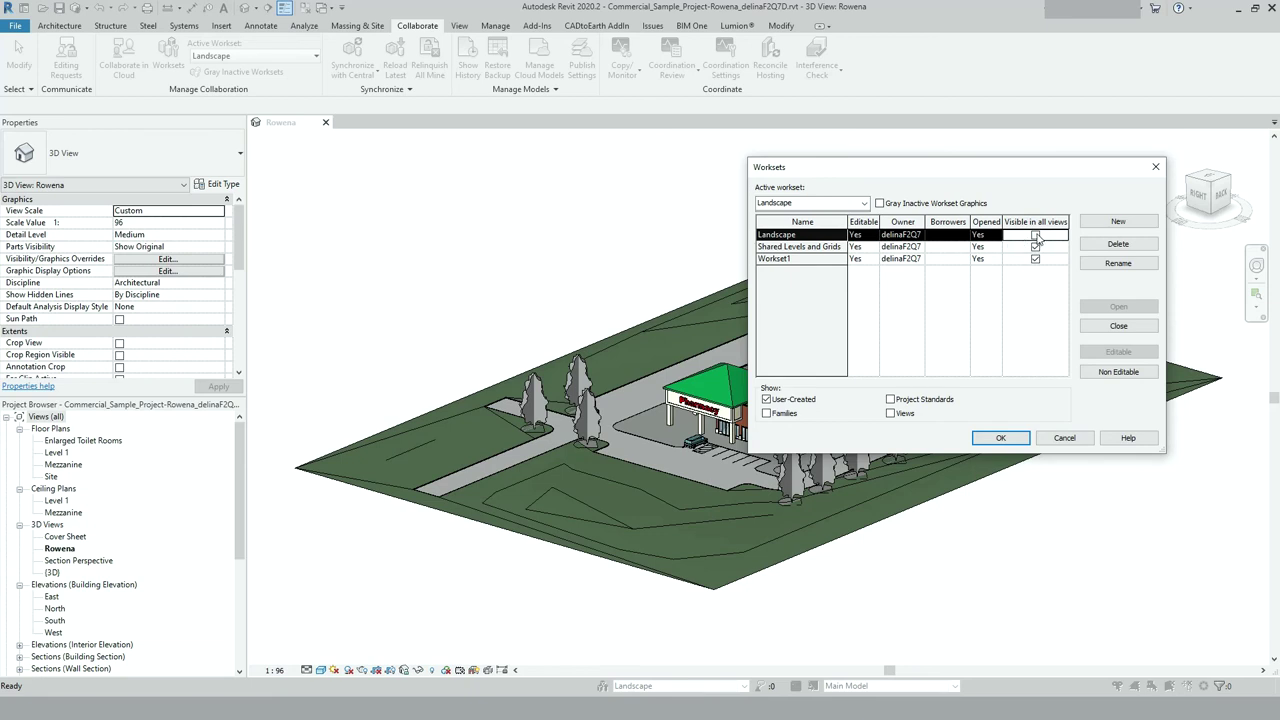
{"action": "left_click", "coordinate": [1002, 438]}
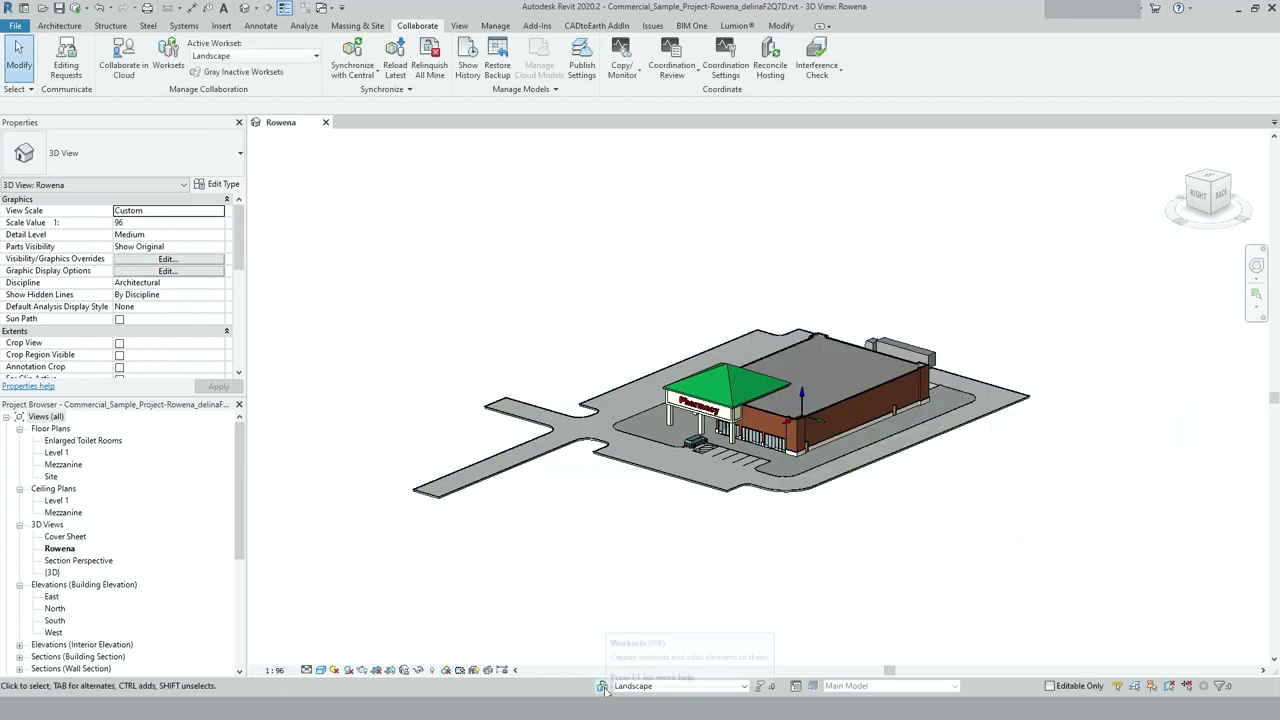
Step: Turn the Landscape workset's 'Visible in all views' back on so trees and terrain reappear
{"action": "left_click", "coordinate": [602, 686]}
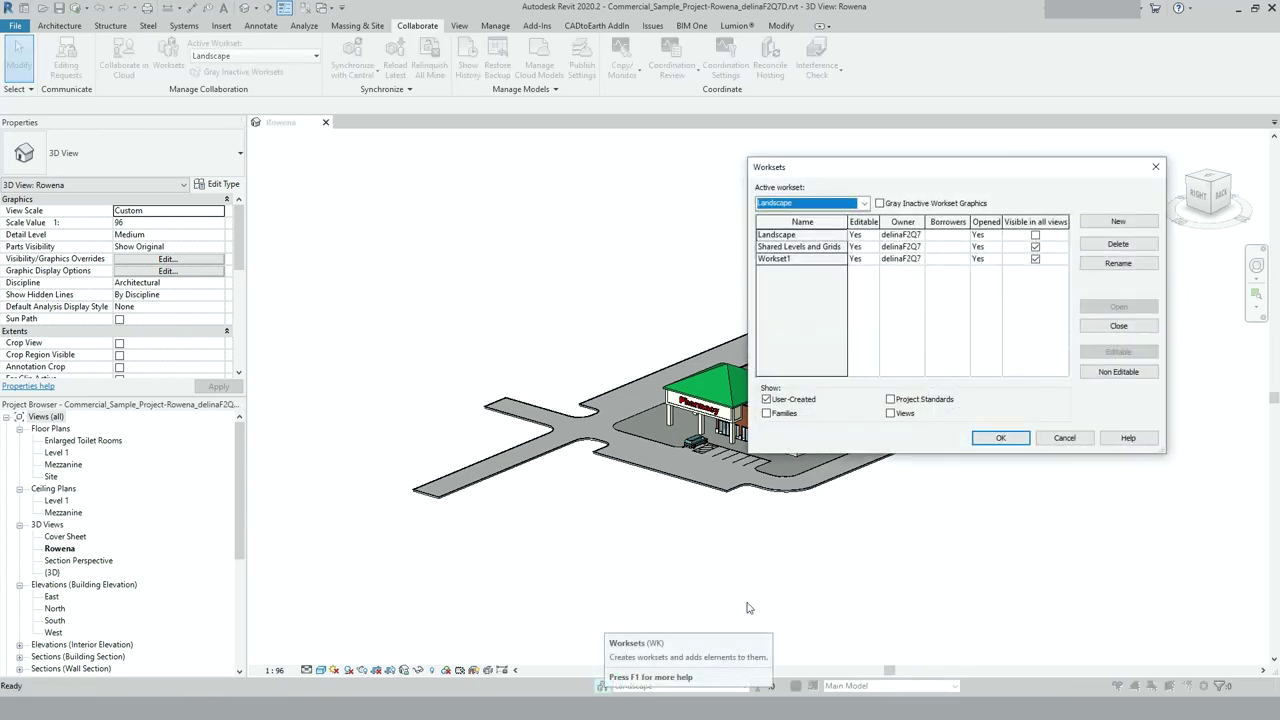
{"action": "left_click", "coordinate": [1035, 235]}
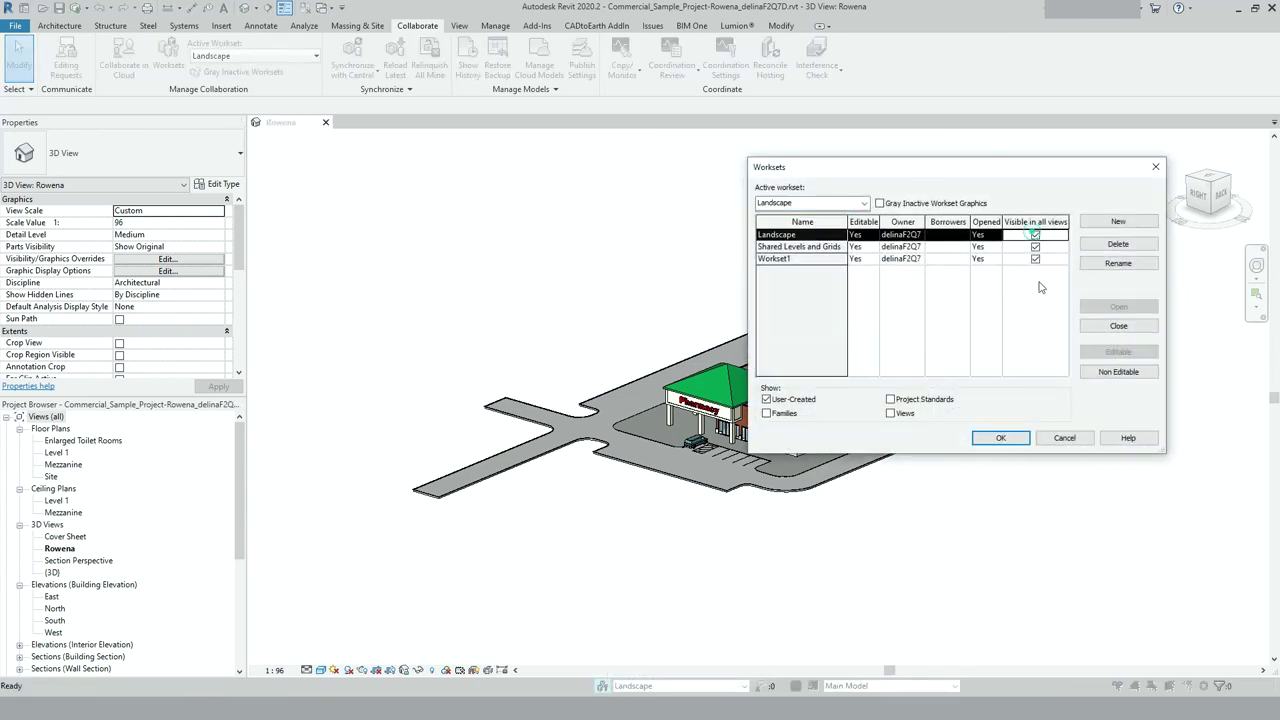
{"action": "left_click", "coordinate": [1000, 438]}
{"action": "left_click", "coordinate": [1048, 602]}
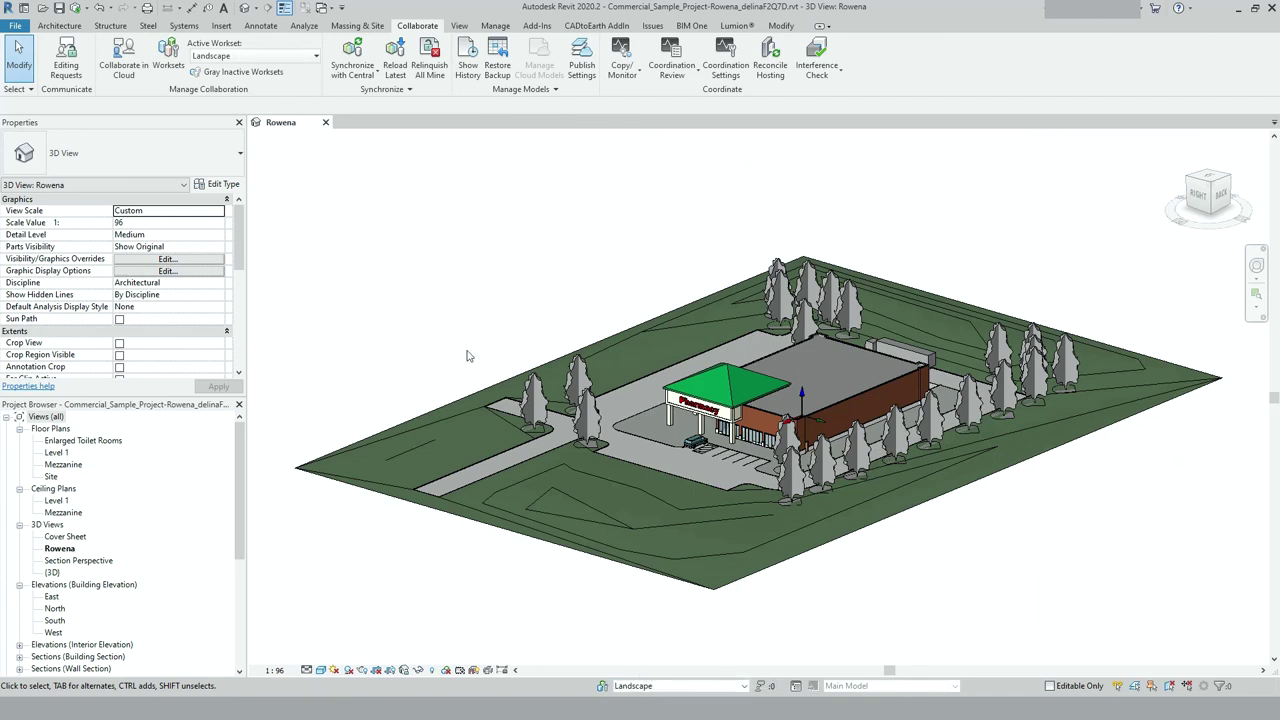
{"action": "scroll", "coordinate": [862, 450], "scroll_direction": "up", "scroll_amount": 3}
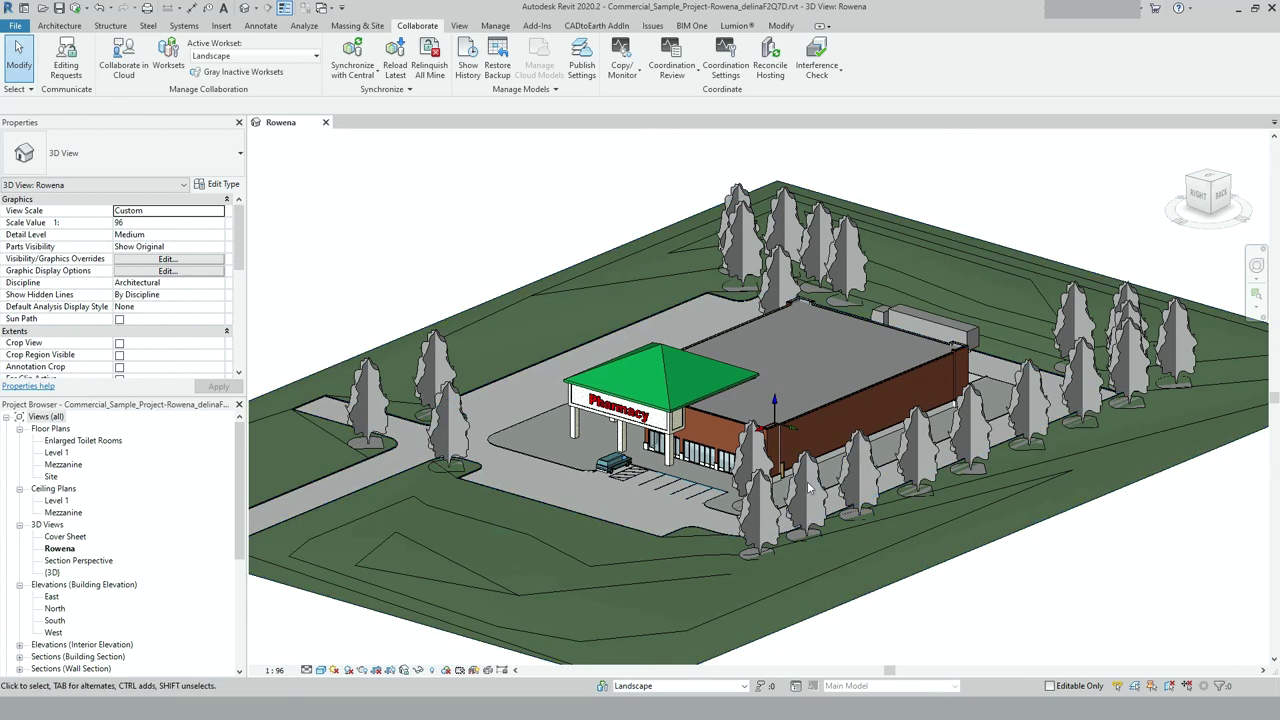
Step: Close the Rowena local model, choosing 'Synchronize with central' and confirming the synchronization
{"action": "left_click", "coordinate": [15, 25]}
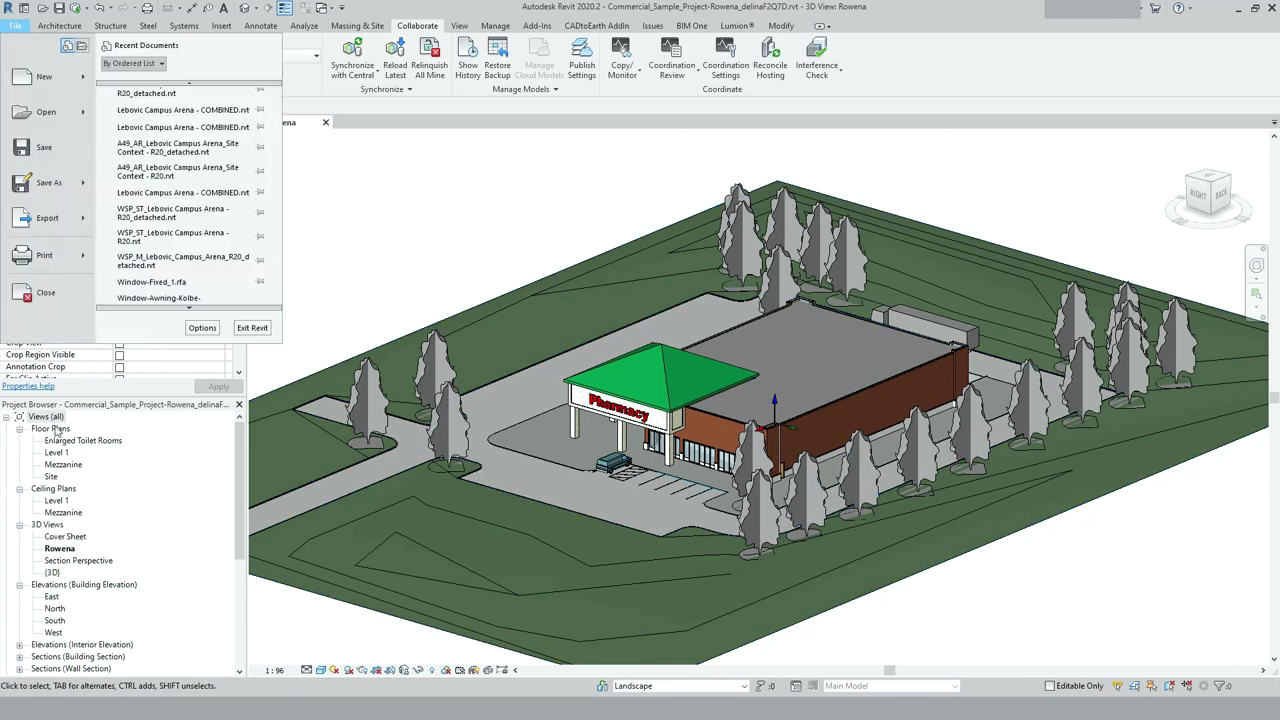
{"action": "left_click", "coordinate": [46, 293]}
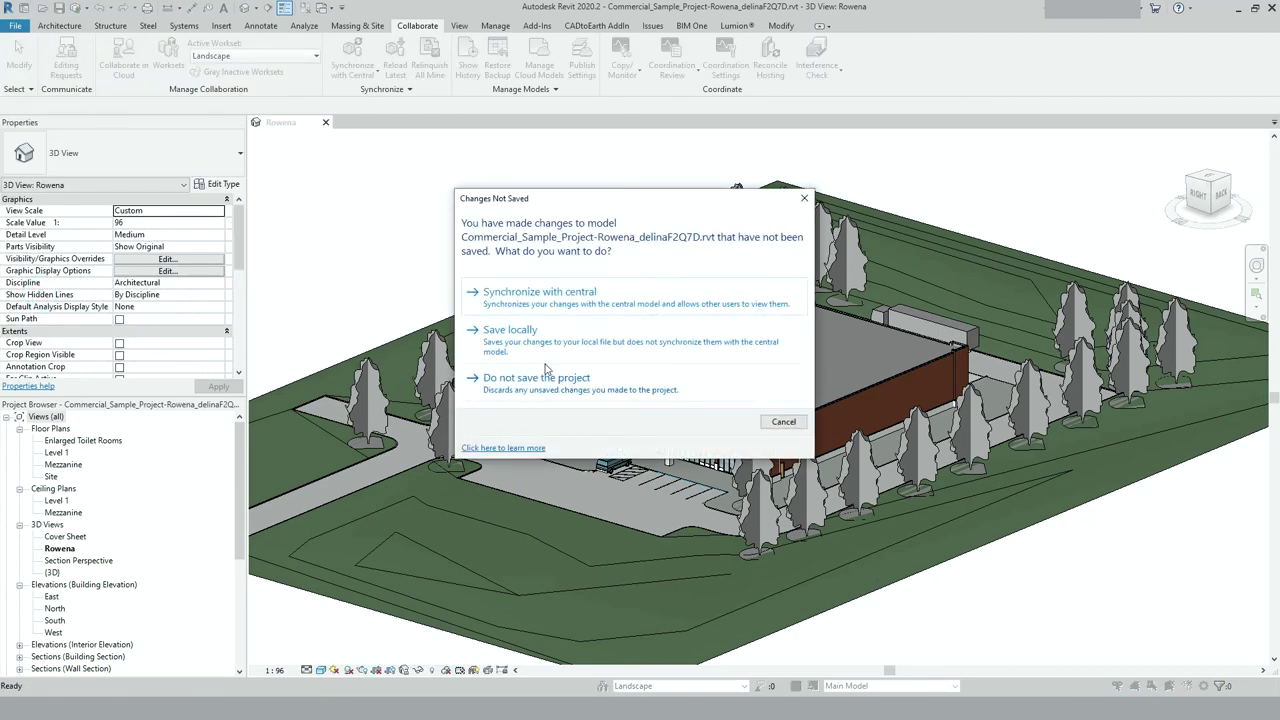
{"action": "left_click", "coordinate": [548, 302]}
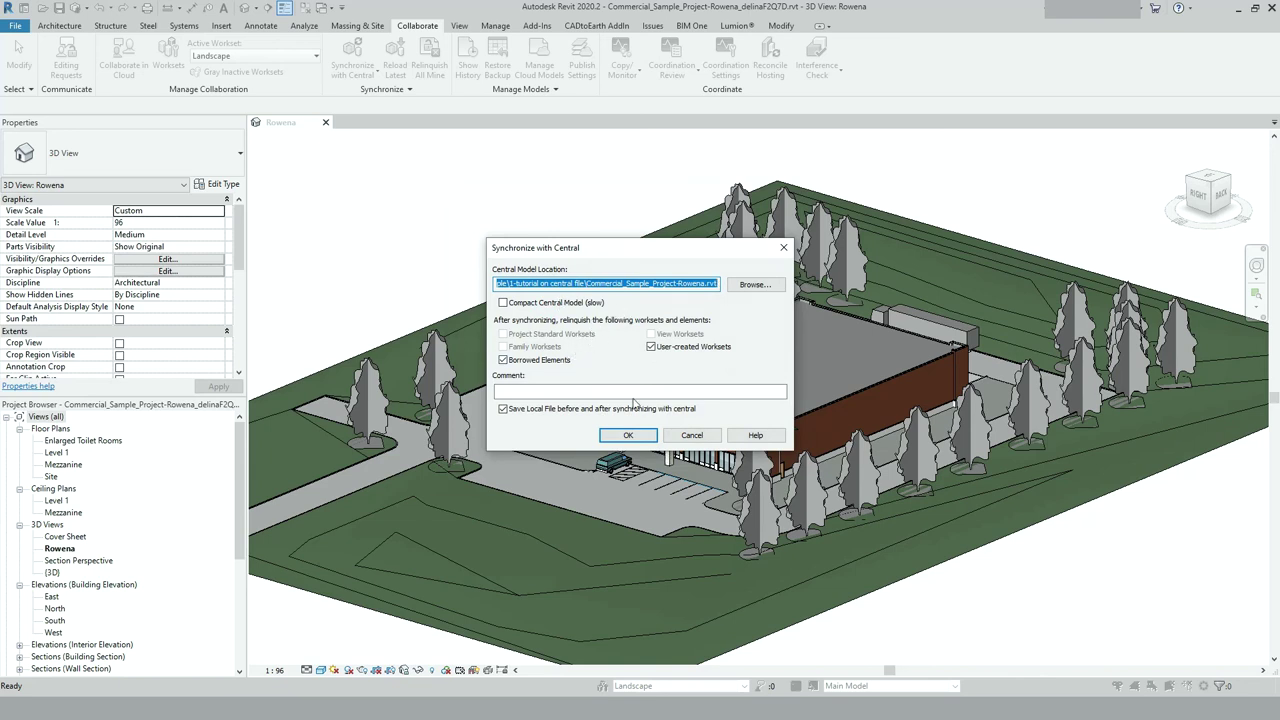
{"action": "left_click", "coordinate": [628, 435]}
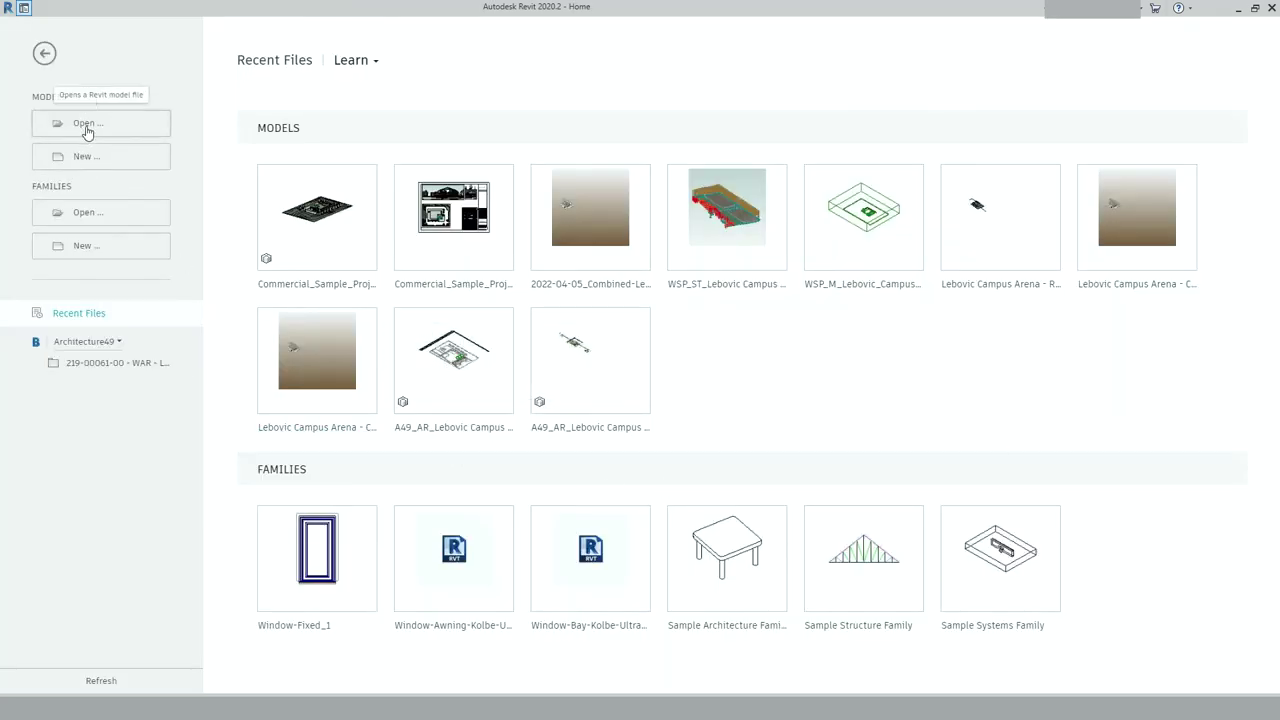
Step: Open Commercial_Sample_Project-Rowena.rvt with Detach from Central, choosing 'Detach and discard worksets'
{"action": "left_click", "coordinate": [87, 127]}
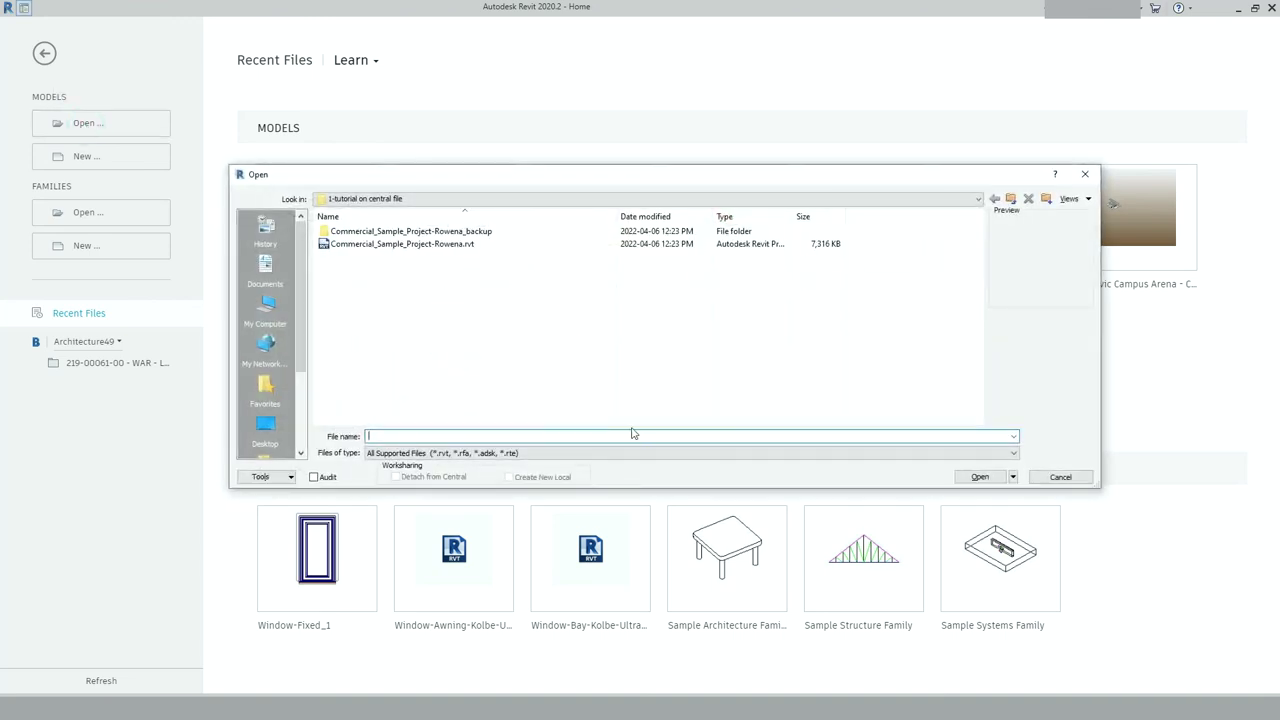
{"action": "left_click", "coordinate": [434, 246]}
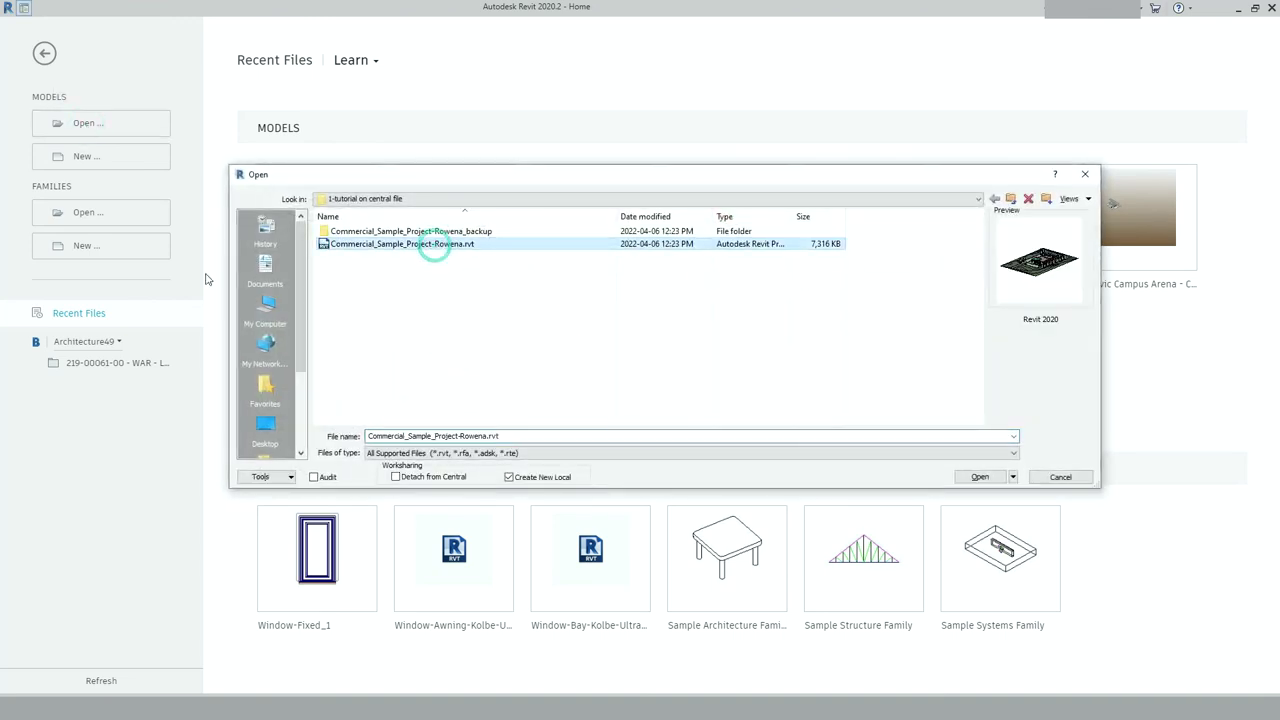
{"action": "left_click", "coordinate": [396, 477]}
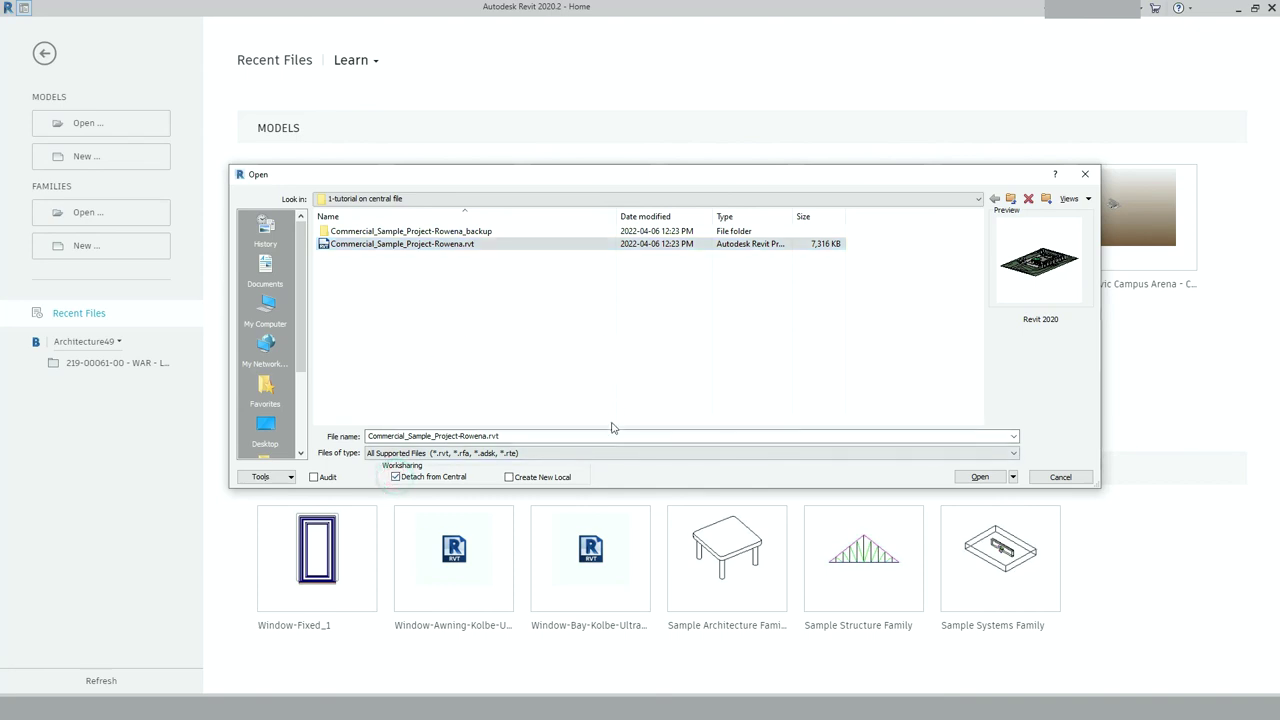
{"action": "left_click", "coordinate": [989, 477]}
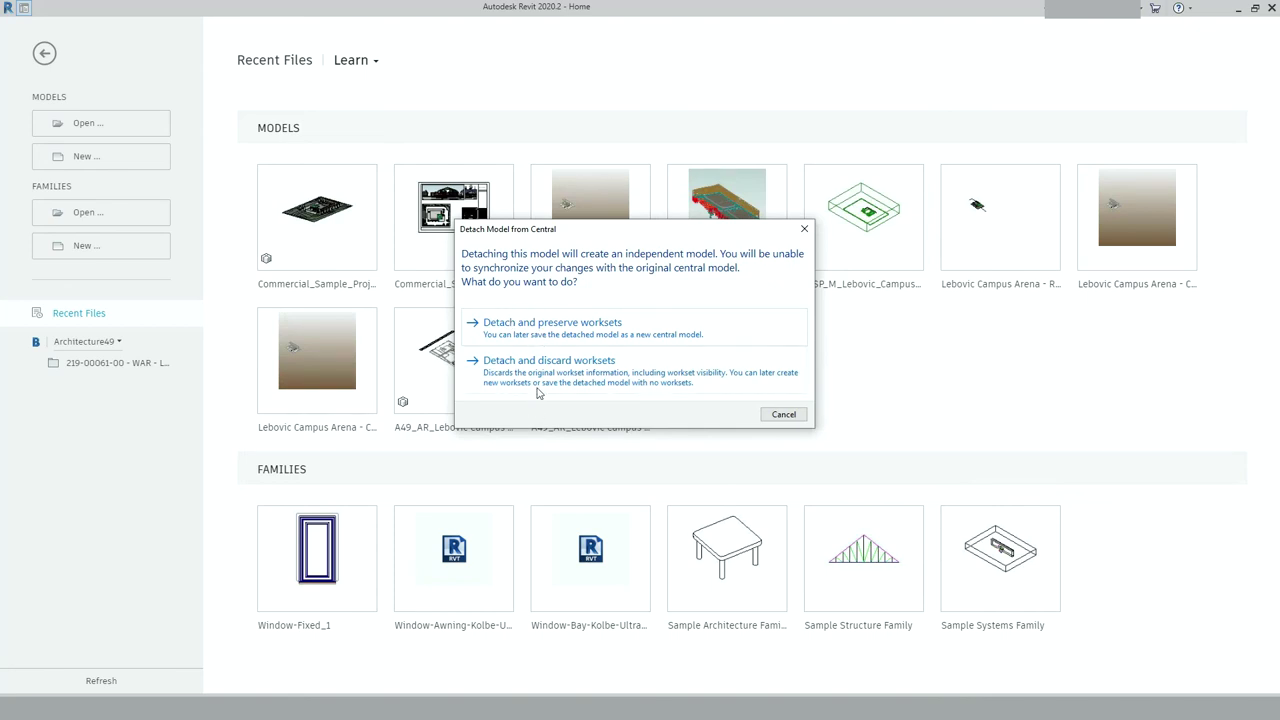
{"action": "left_click", "coordinate": [543, 376]}
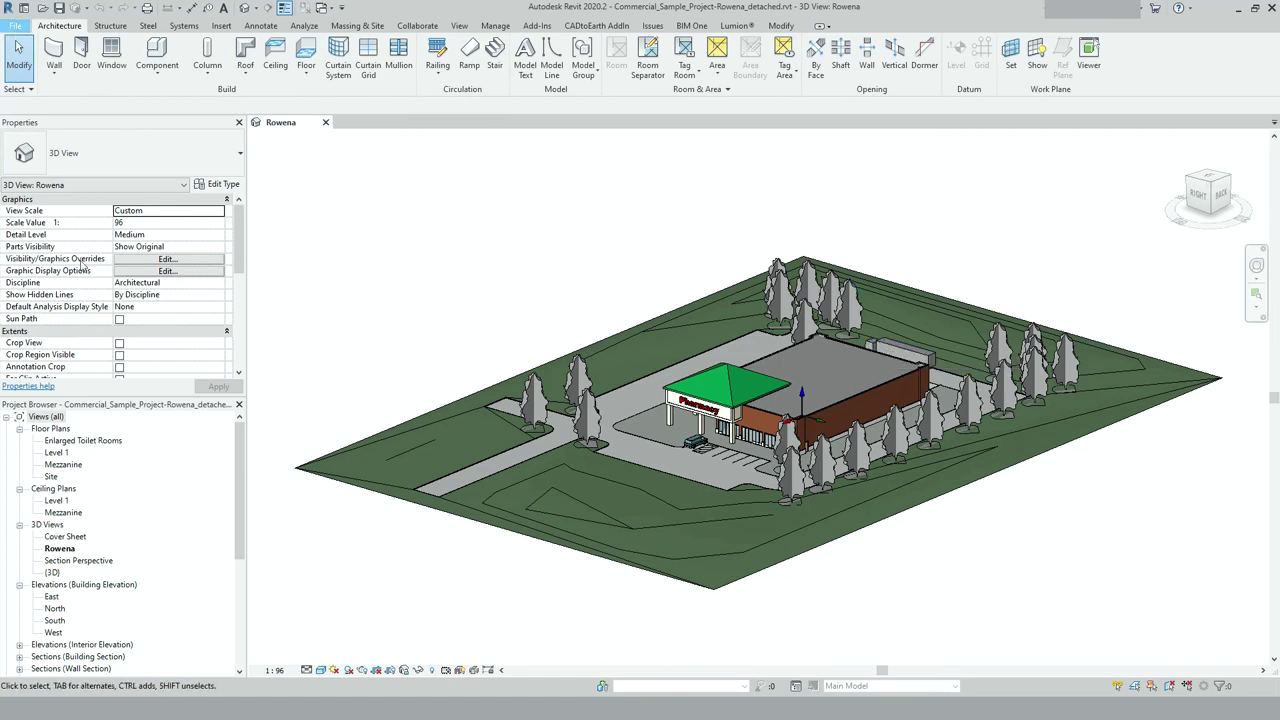
Step: Save the project as Commercial_Sample_Project-Rowena_detached.rvt after reviewing the save Options
{"action": "left_click", "coordinate": [14, 26]}
{"action": "mouse_move", "coordinate": [45, 182]}
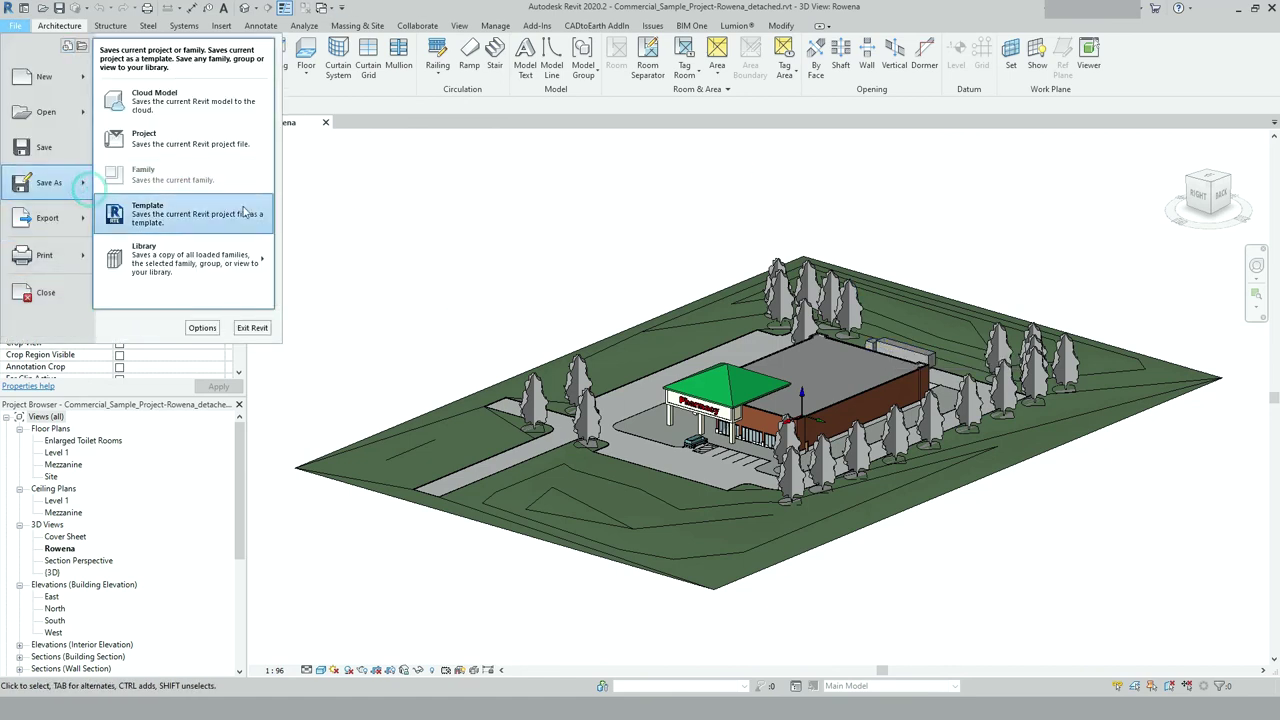
{"action": "left_click", "coordinate": [180, 140]}
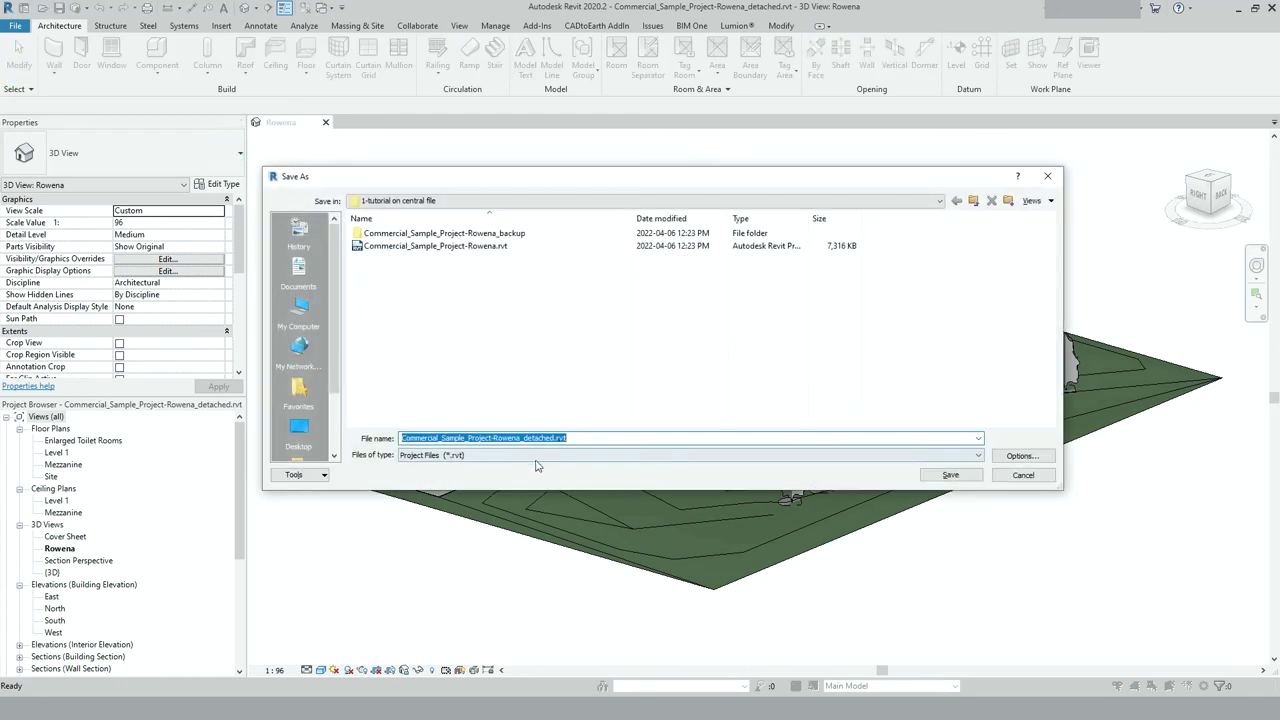
{"action": "left_click_drag", "start_coordinate": [524, 440], "coordinate": [566, 440]}
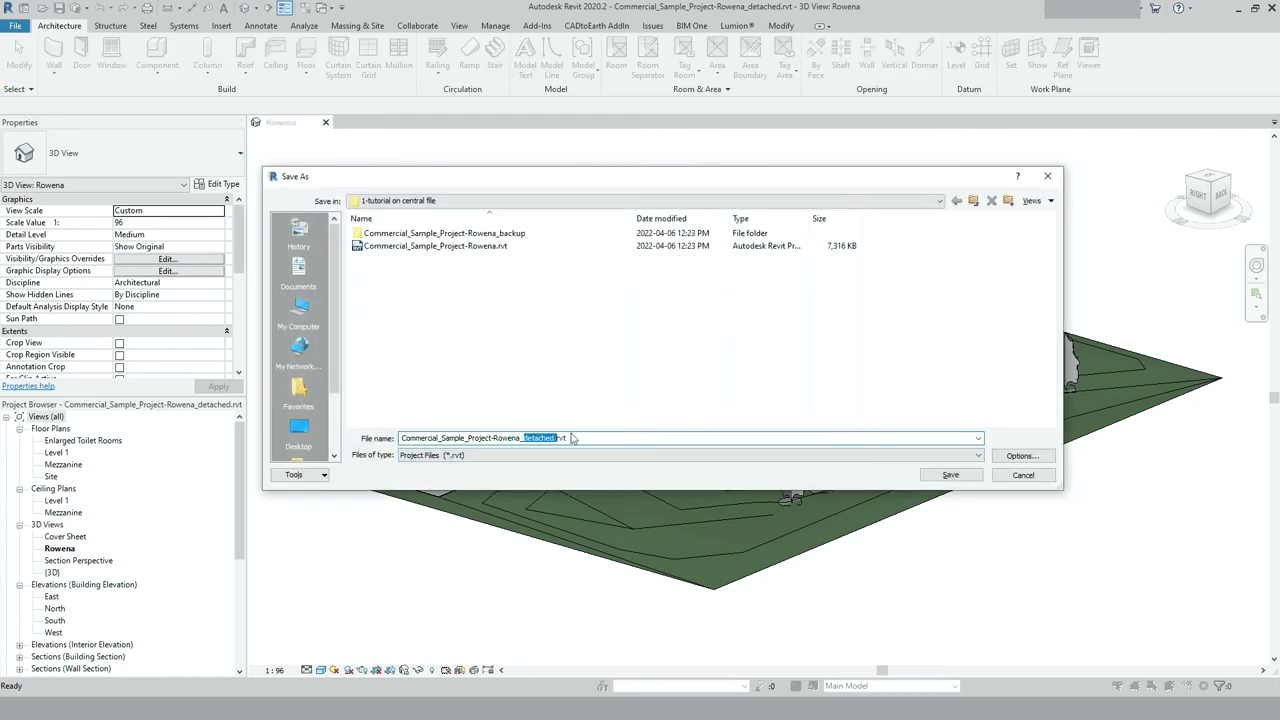
{"action": "left_click", "coordinate": [570, 437]}
{"action": "left_click", "coordinate": [572, 437]}
{"action": "left_click", "coordinate": [1022, 455]}
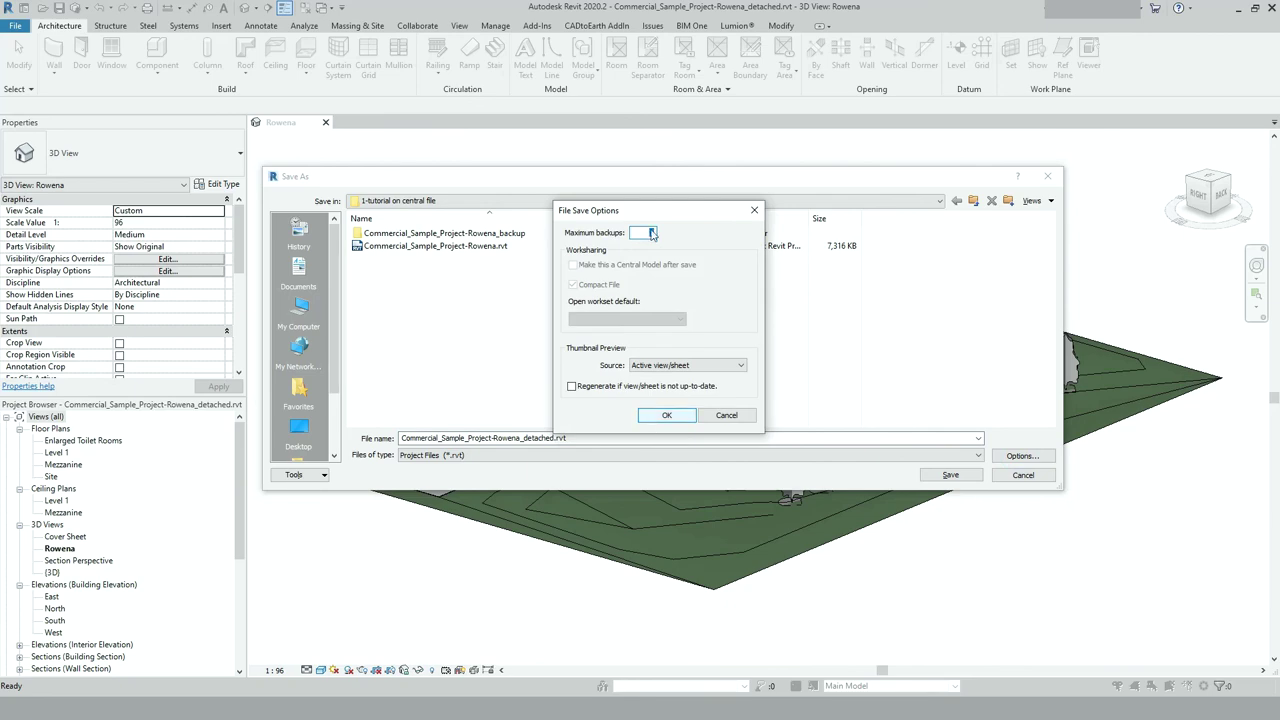
{"action": "left_click", "coordinate": [667, 415]}
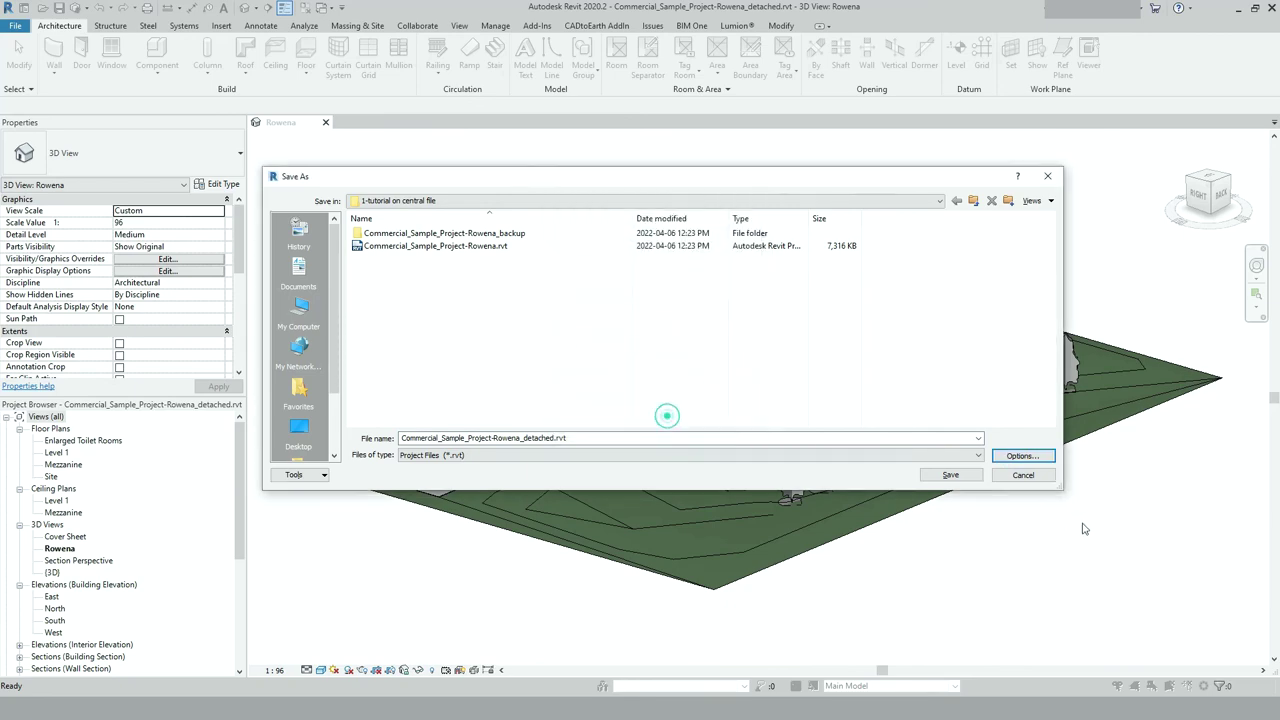
{"action": "left_click", "coordinate": [963, 476]}
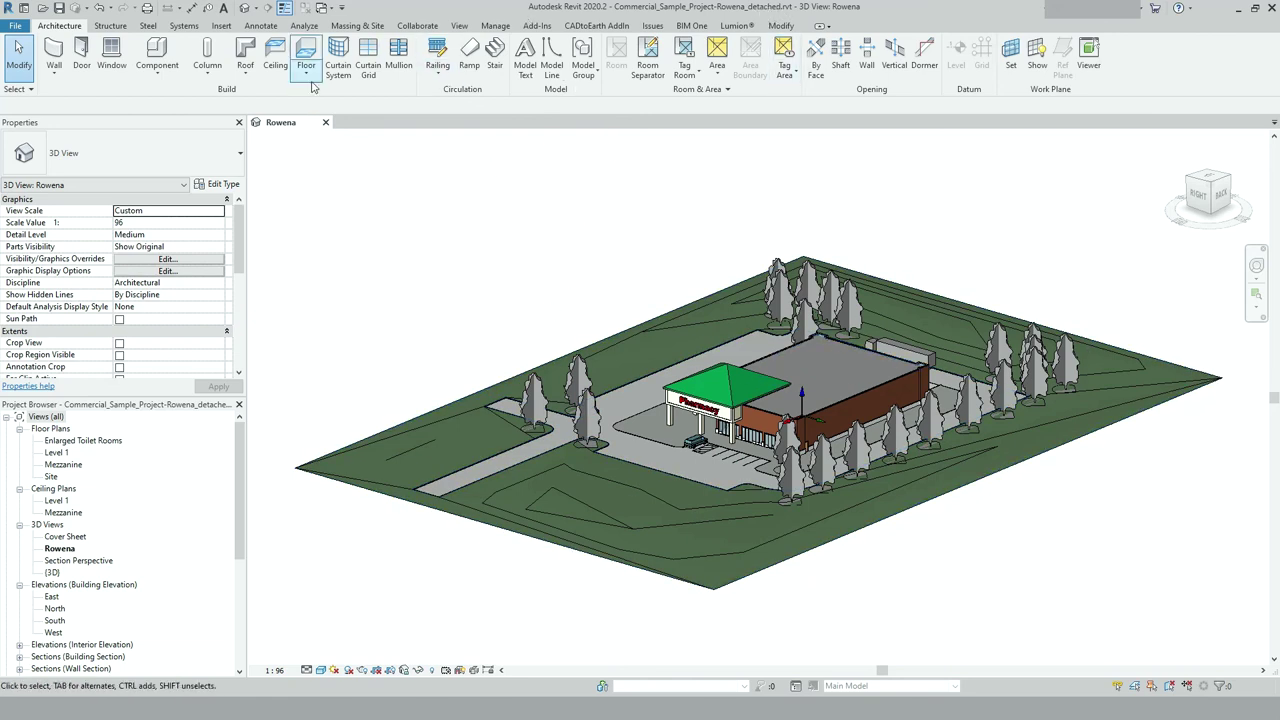
Step: Show the Collaborate tab for the detached model and zoom into the pharmacy building
{"action": "left_click", "coordinate": [402, 25]}
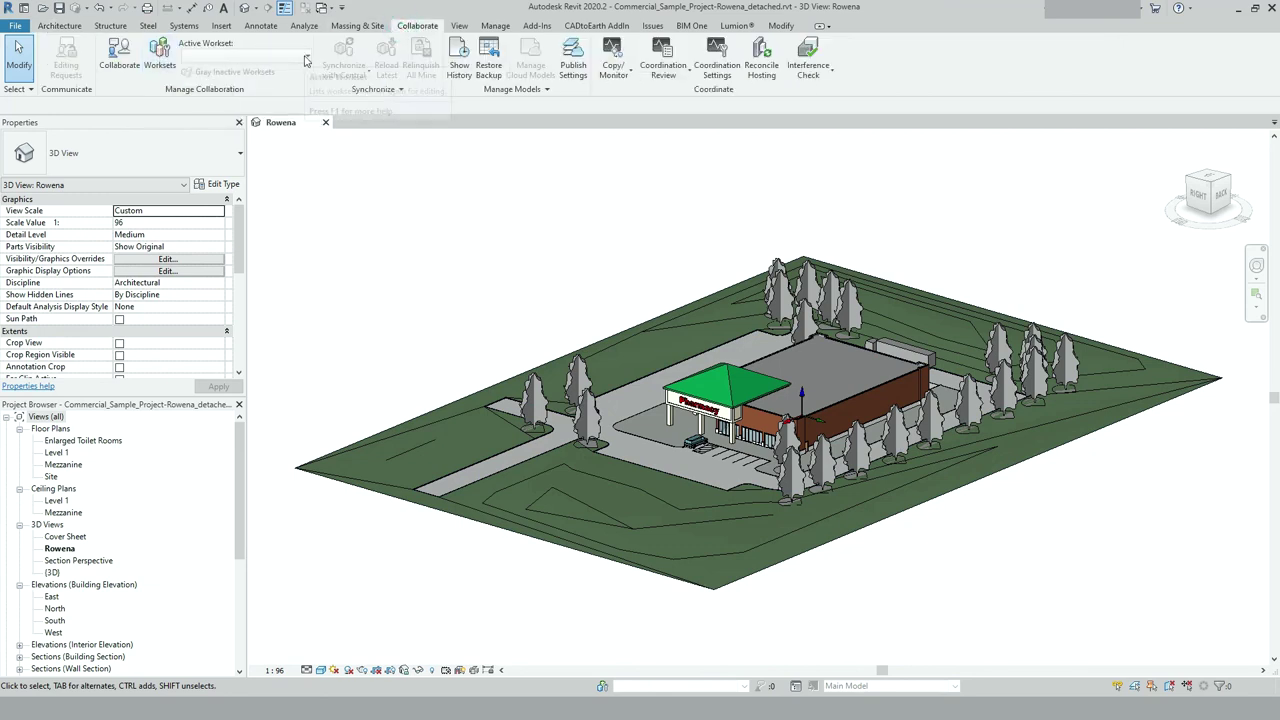
{"action": "left_click", "coordinate": [538, 629]}
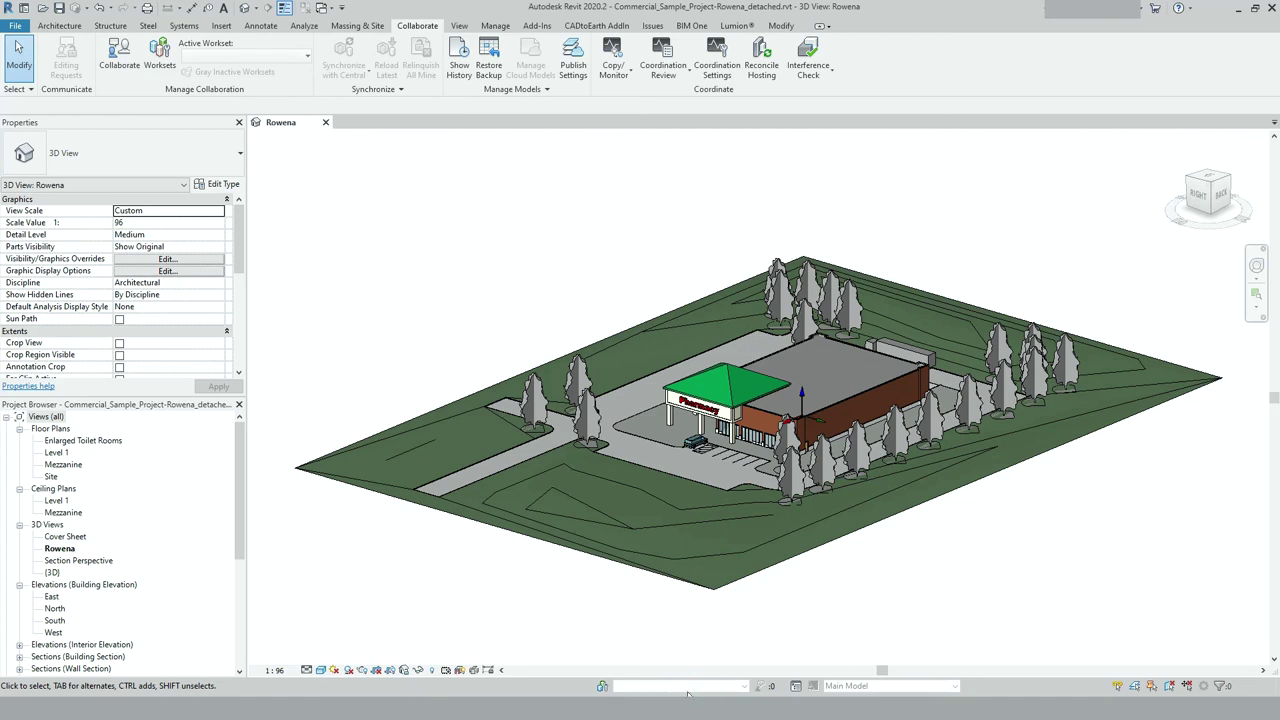
{"action": "left_click", "coordinate": [522, 624]}
{"action": "scroll", "coordinate": [766, 325], "scroll_direction": "up", "scroll_amount": 6}
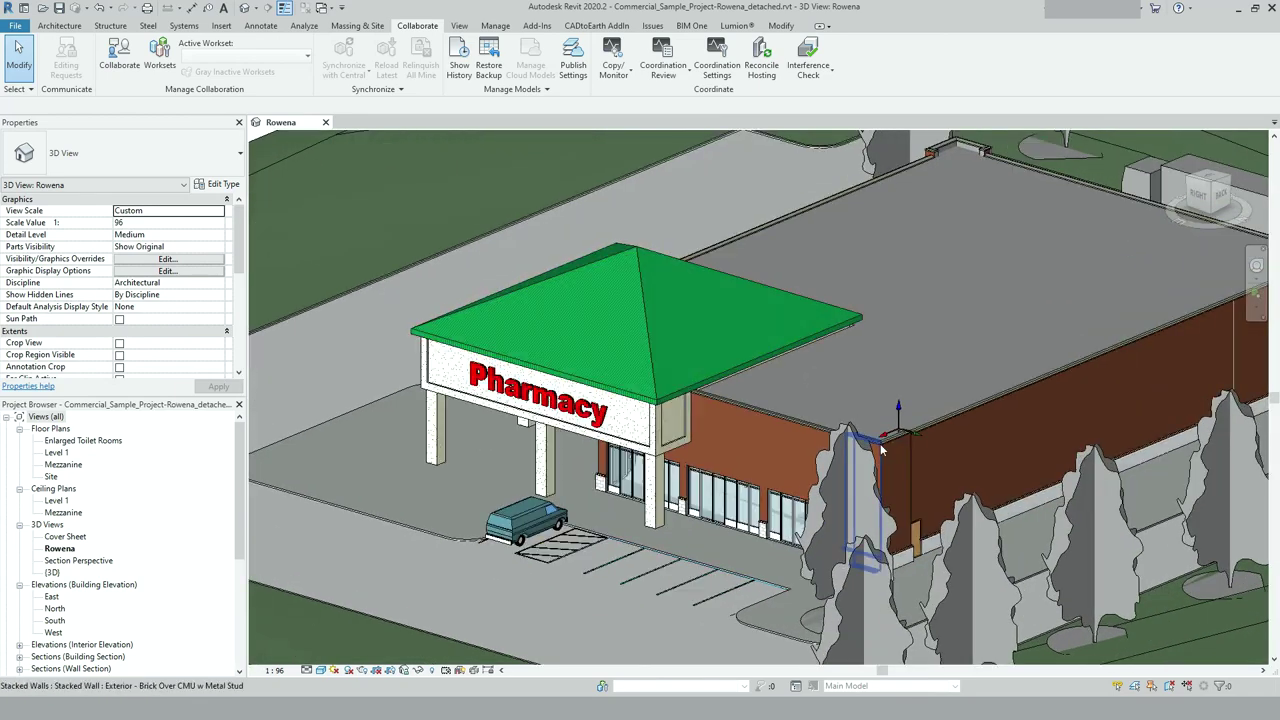